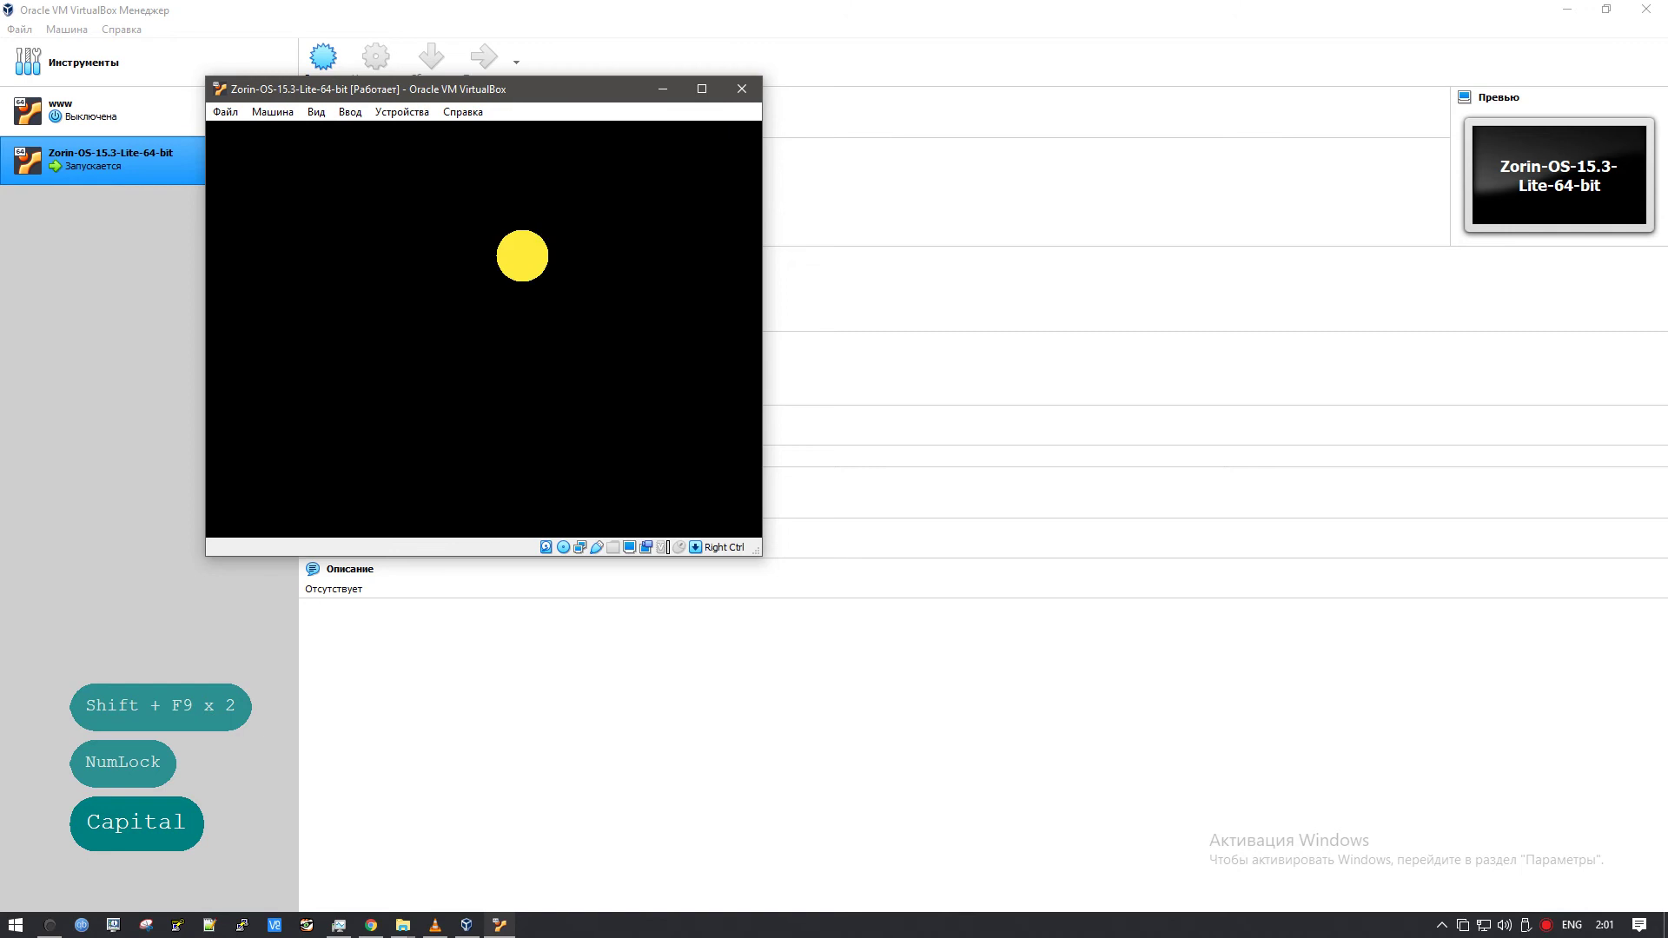
- Boot the virtual machine from CD-ROM, start the "Try or Install Zorin OS" entry and shift the machine window toward the screen centre
key(F12)
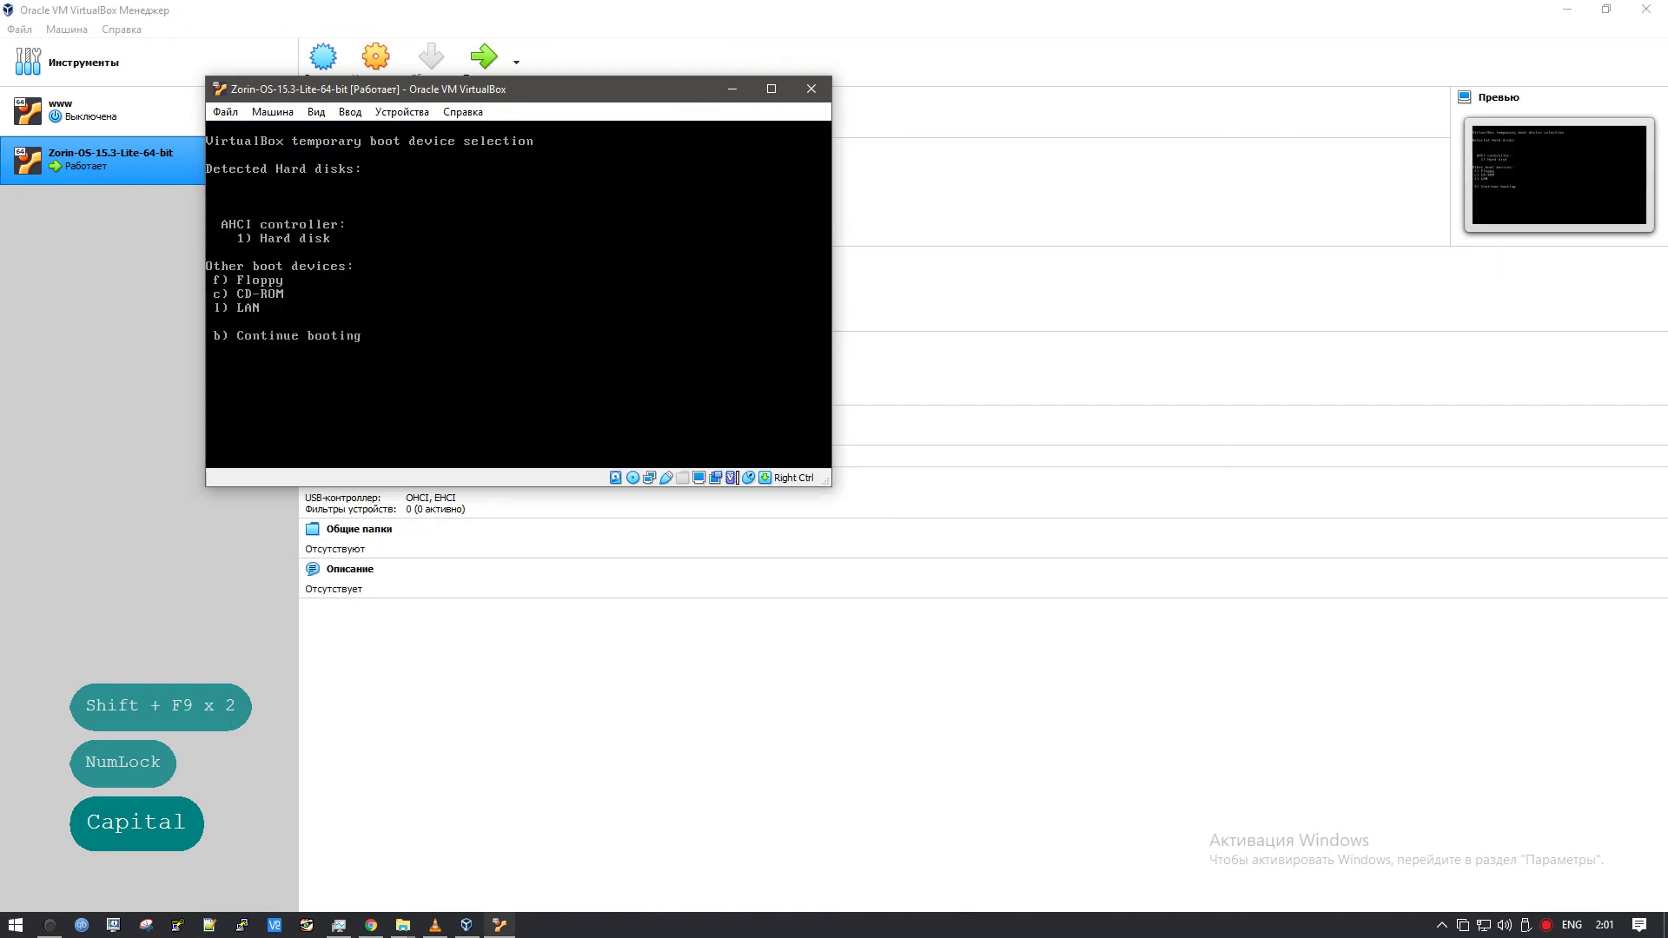
key(c)
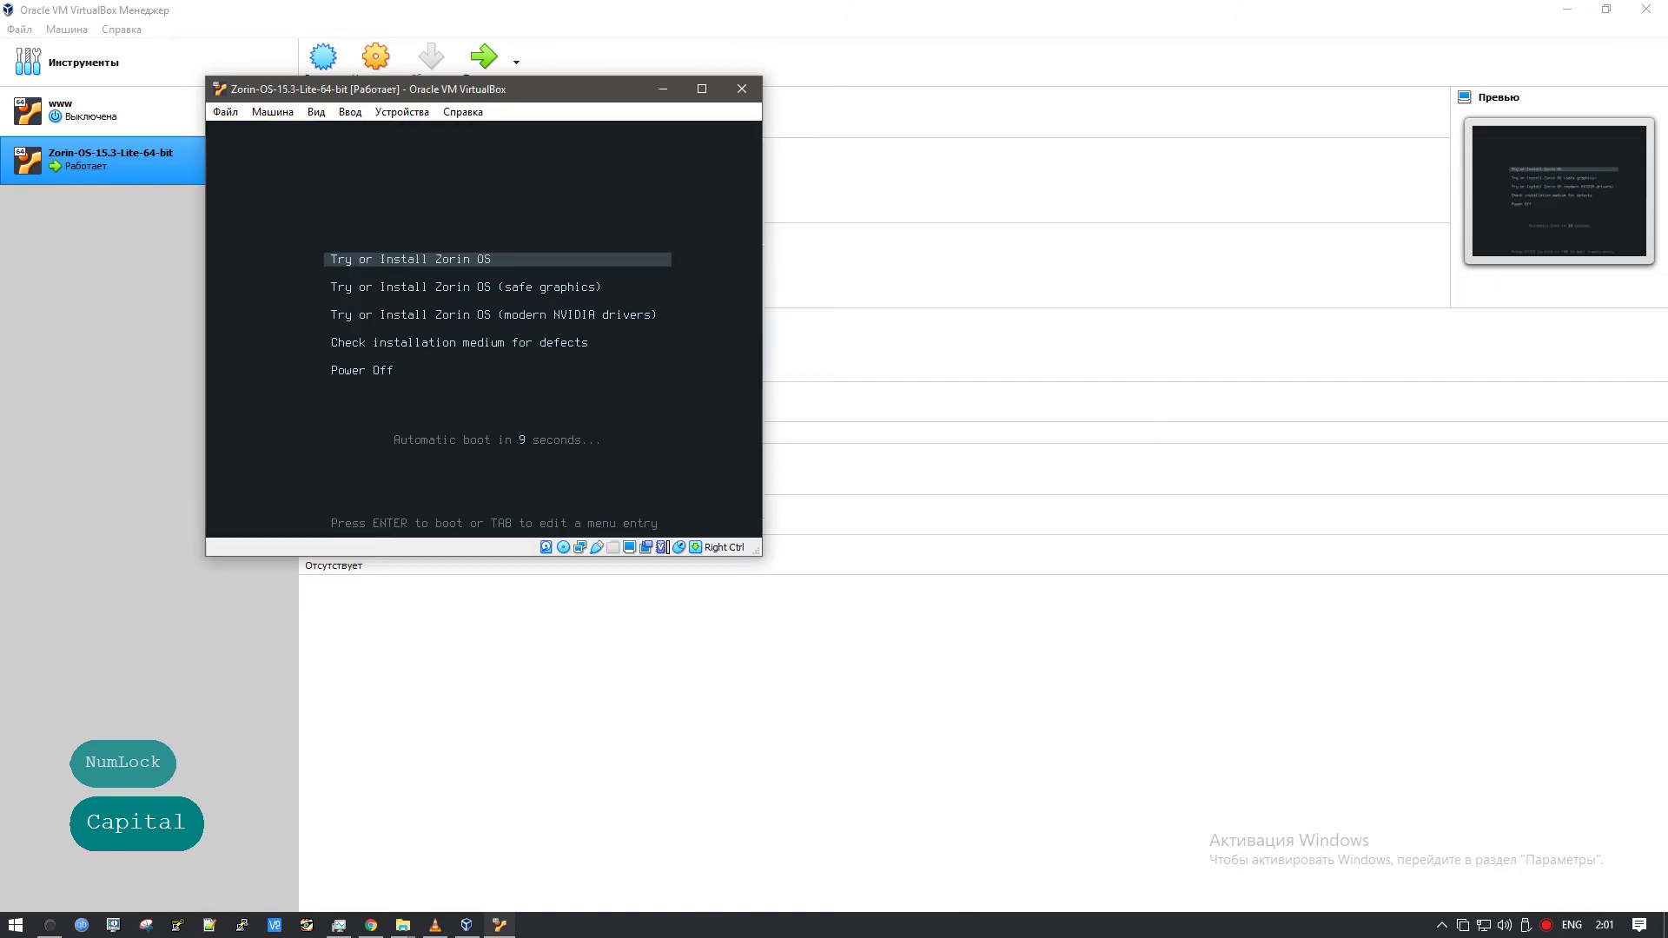
key(Down)
key(Down)
key(Down)
key(Down)
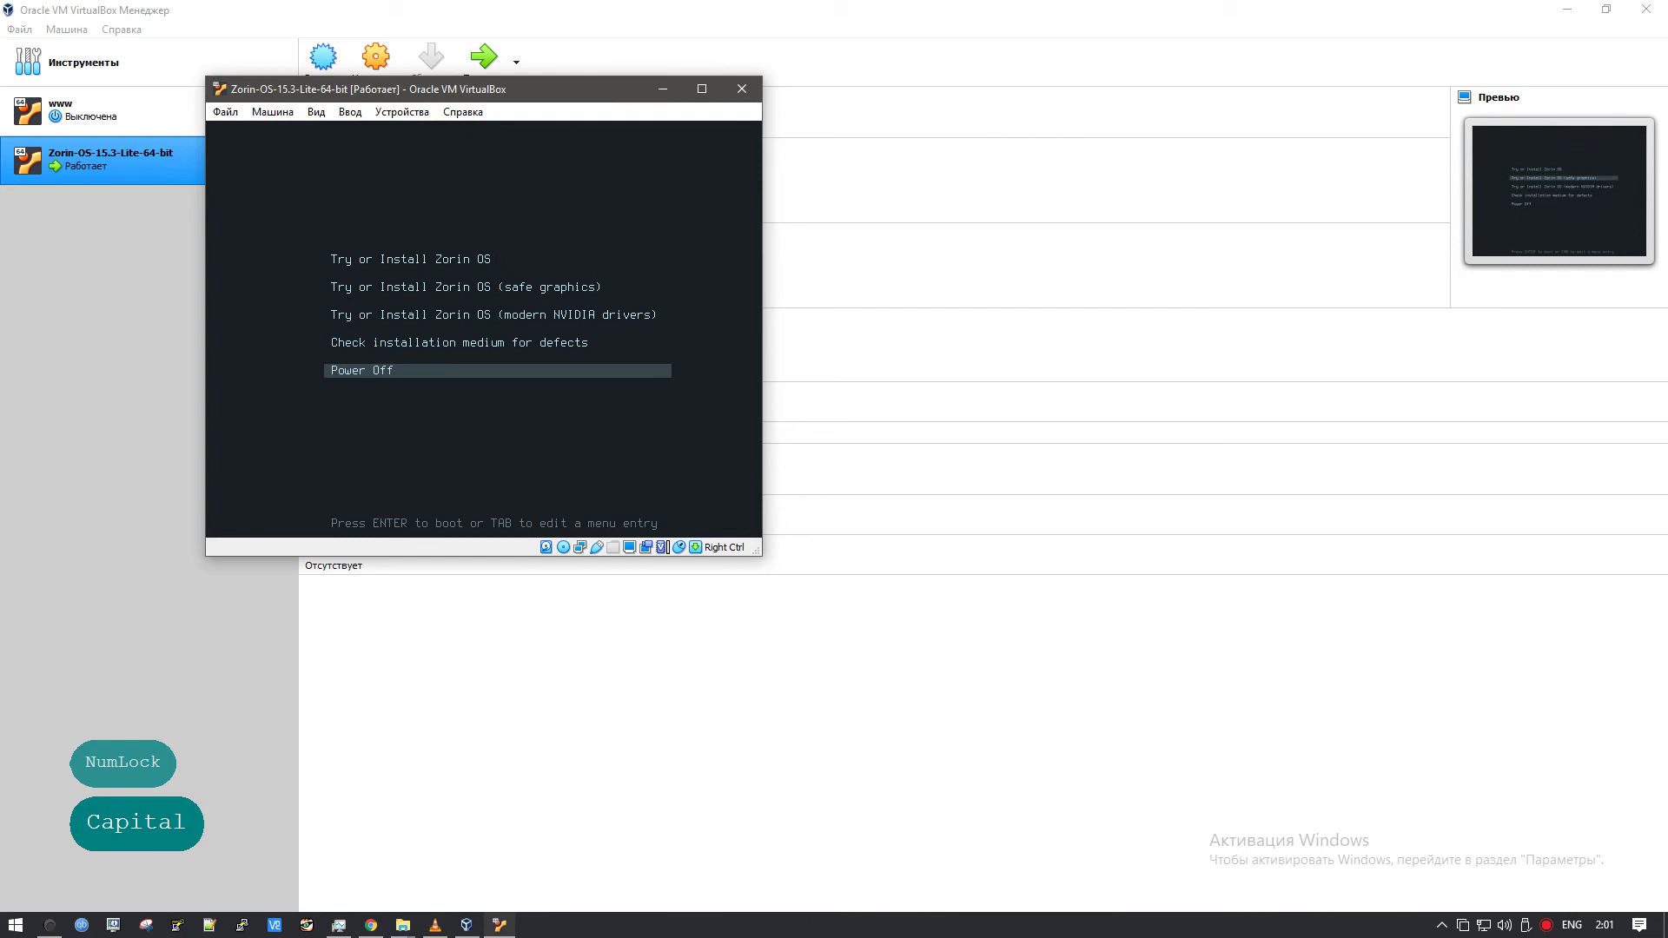
key(Up)
key(Up)
key(Up)
key(Up)
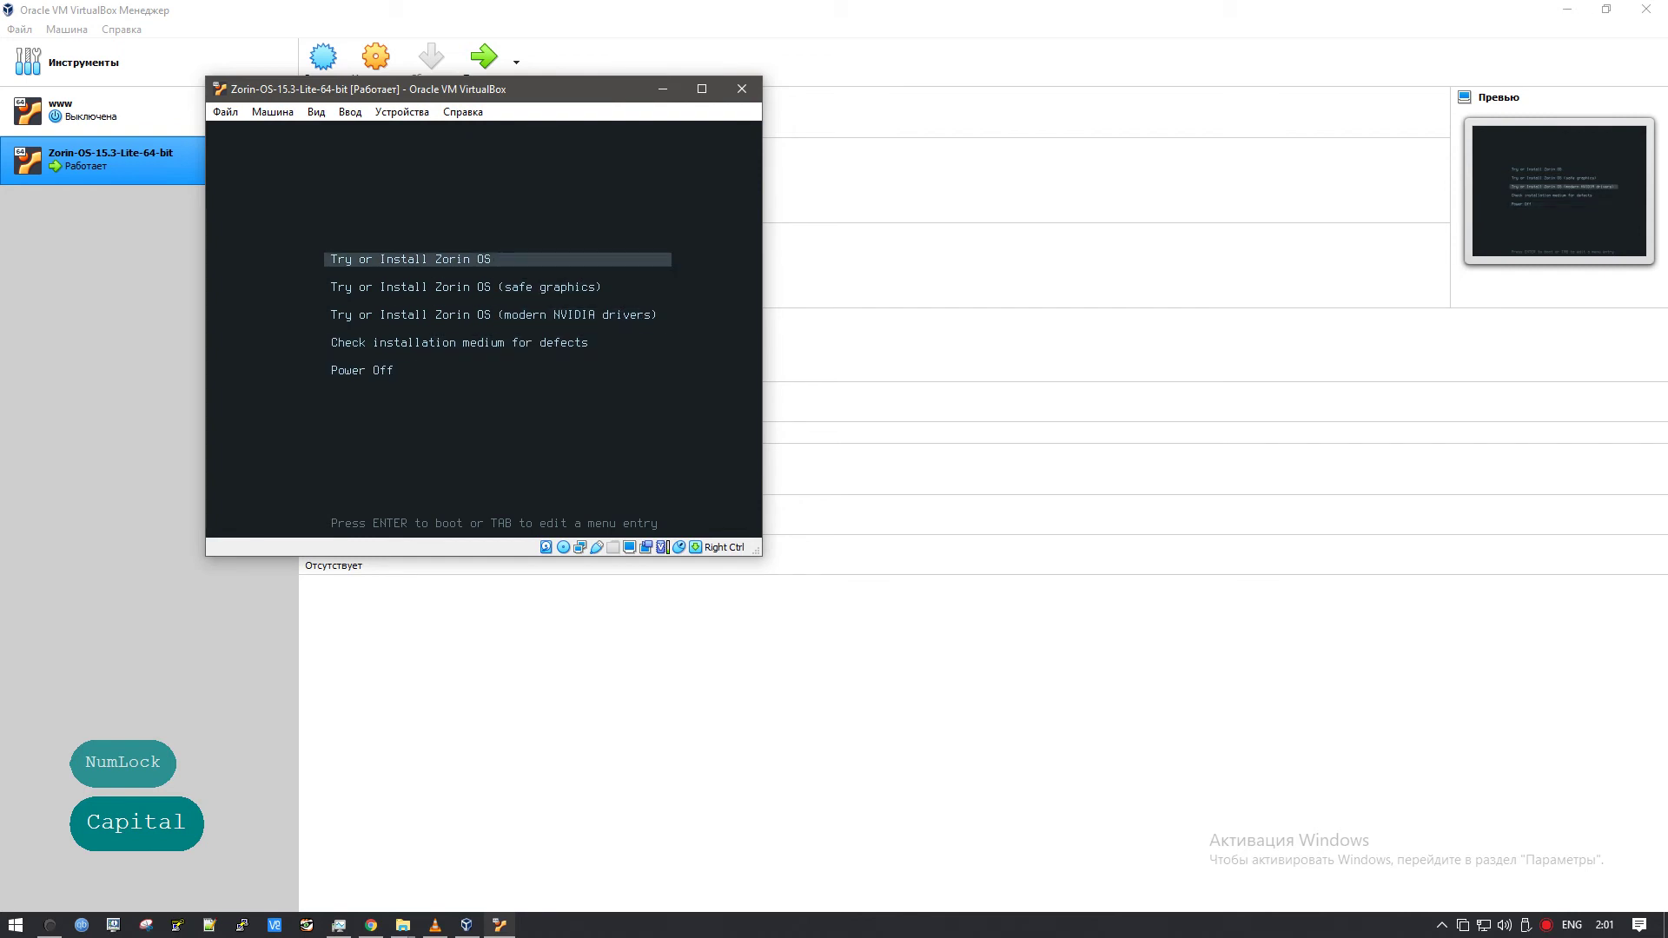
key(Return)
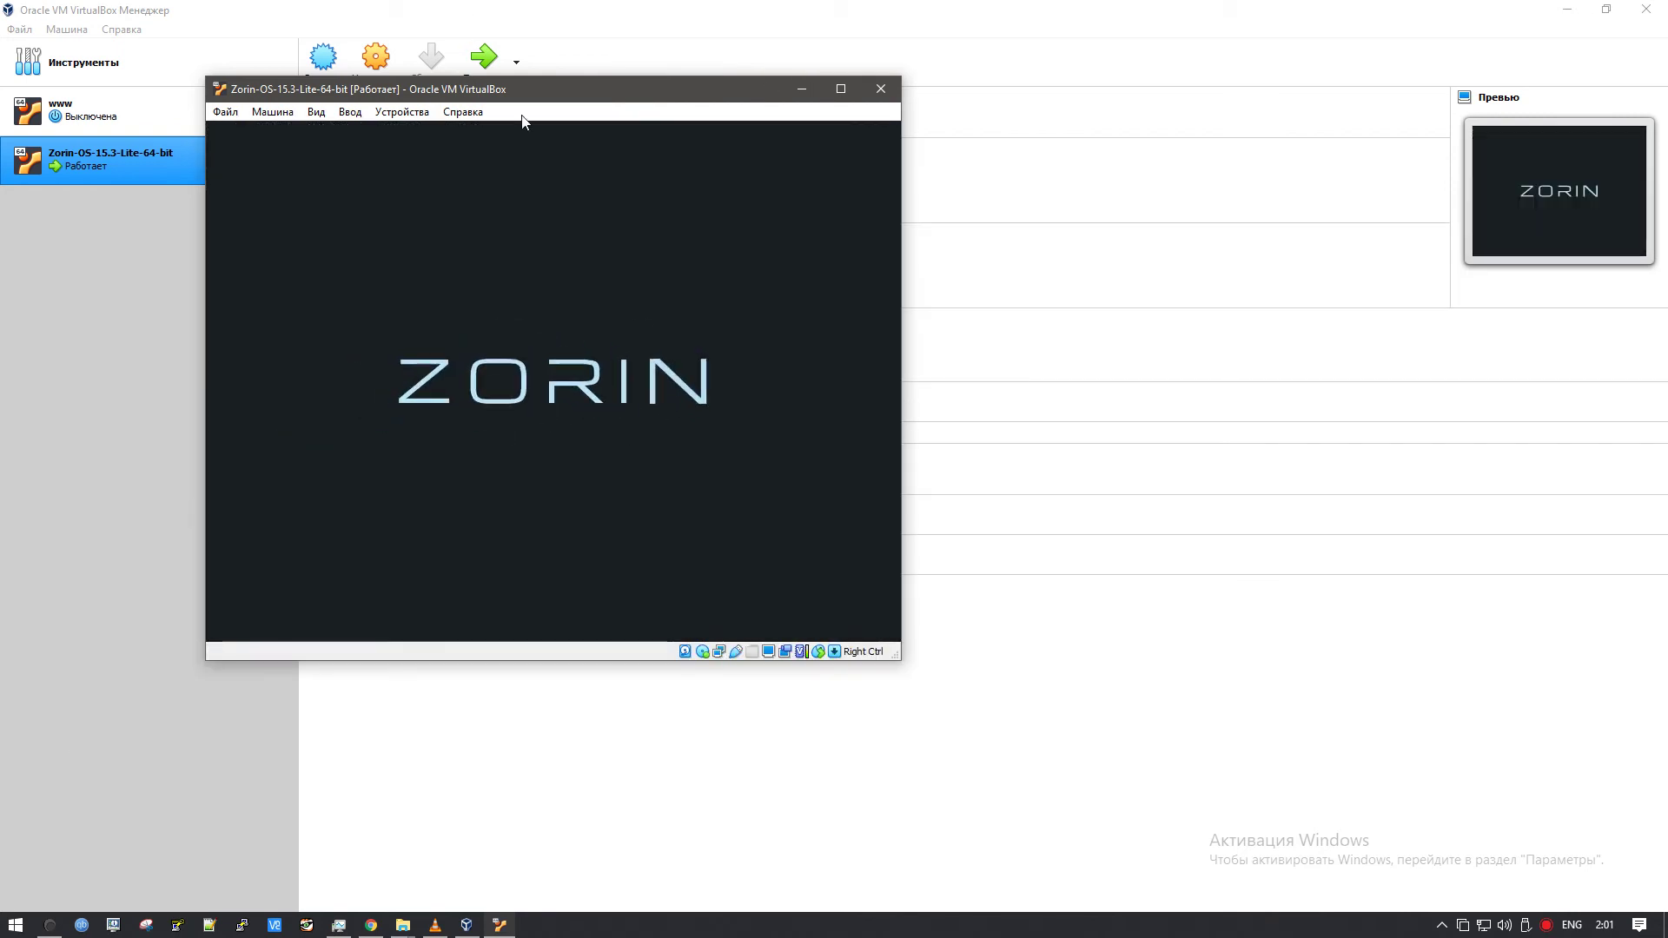
drag(558, 85, 803, 127)
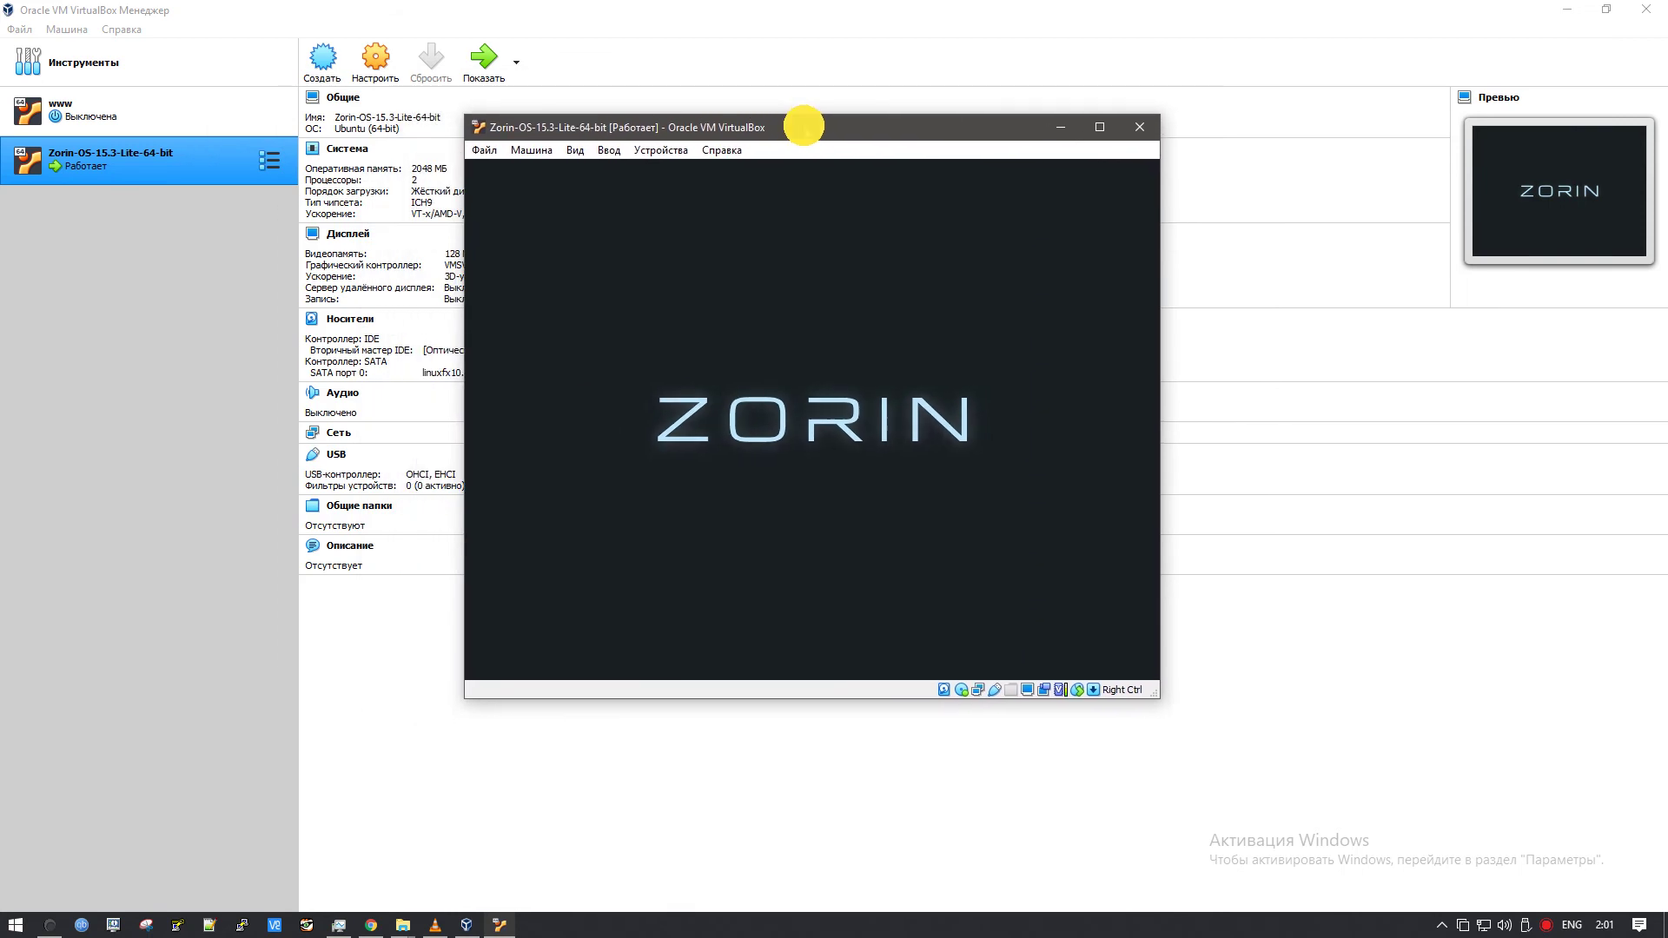
click(799, 934)
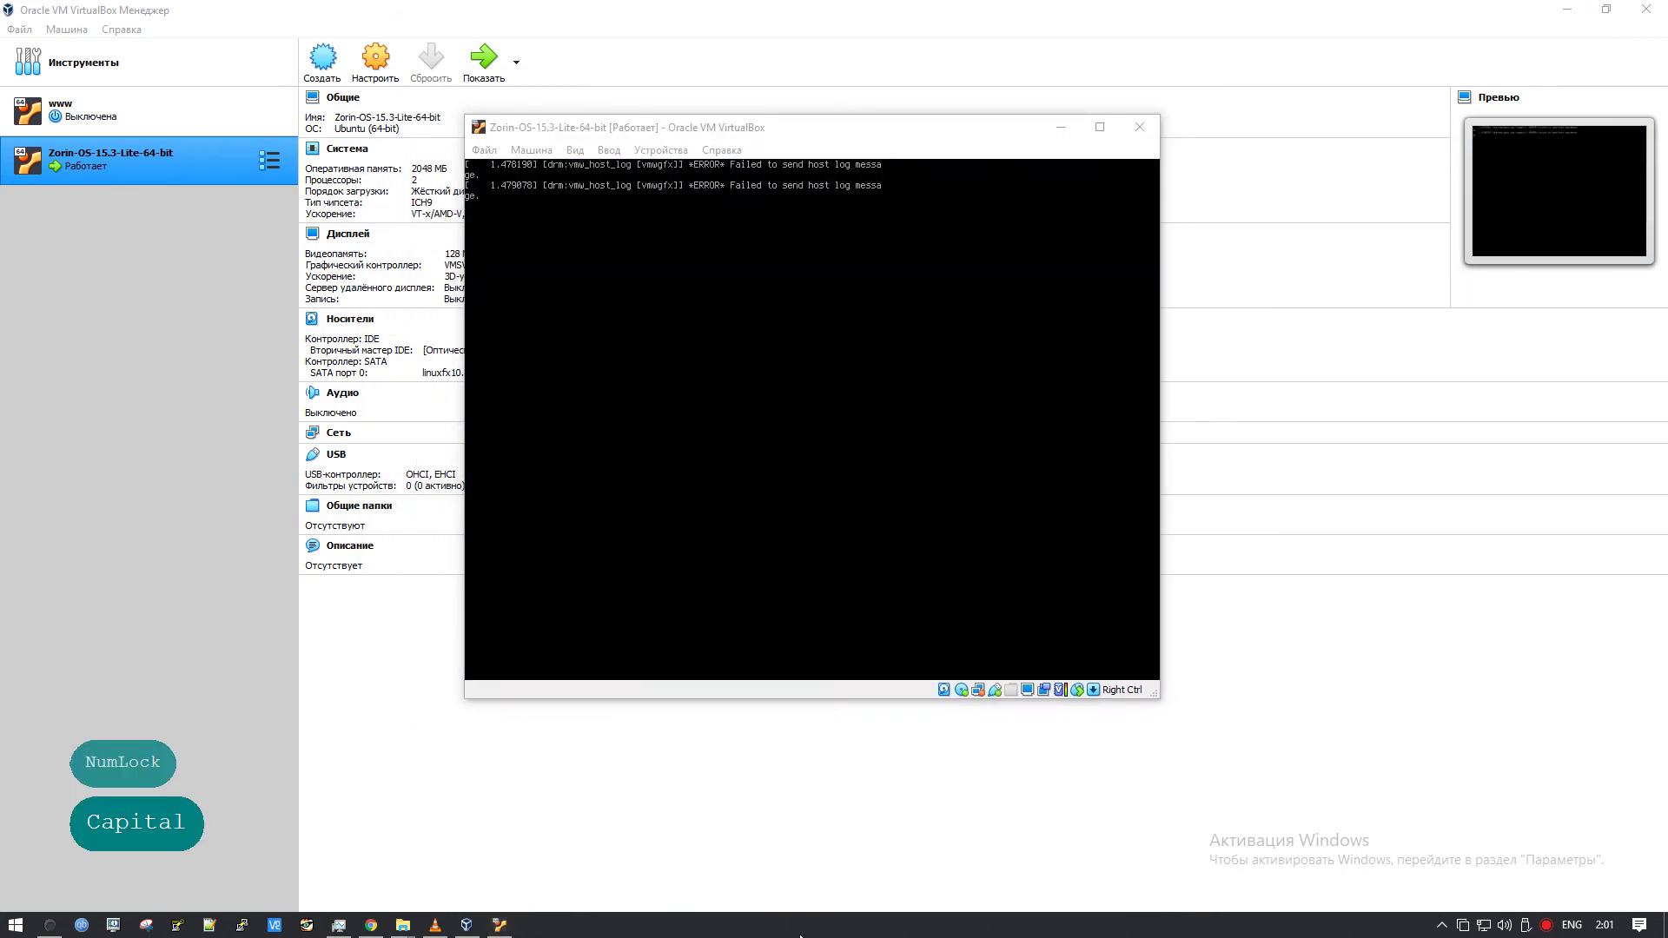
- Dismiss the installer icon's context menu and examine the desktop's system tray indicators, including volume and notifications
key(shift+F9)
key(shift+F10)
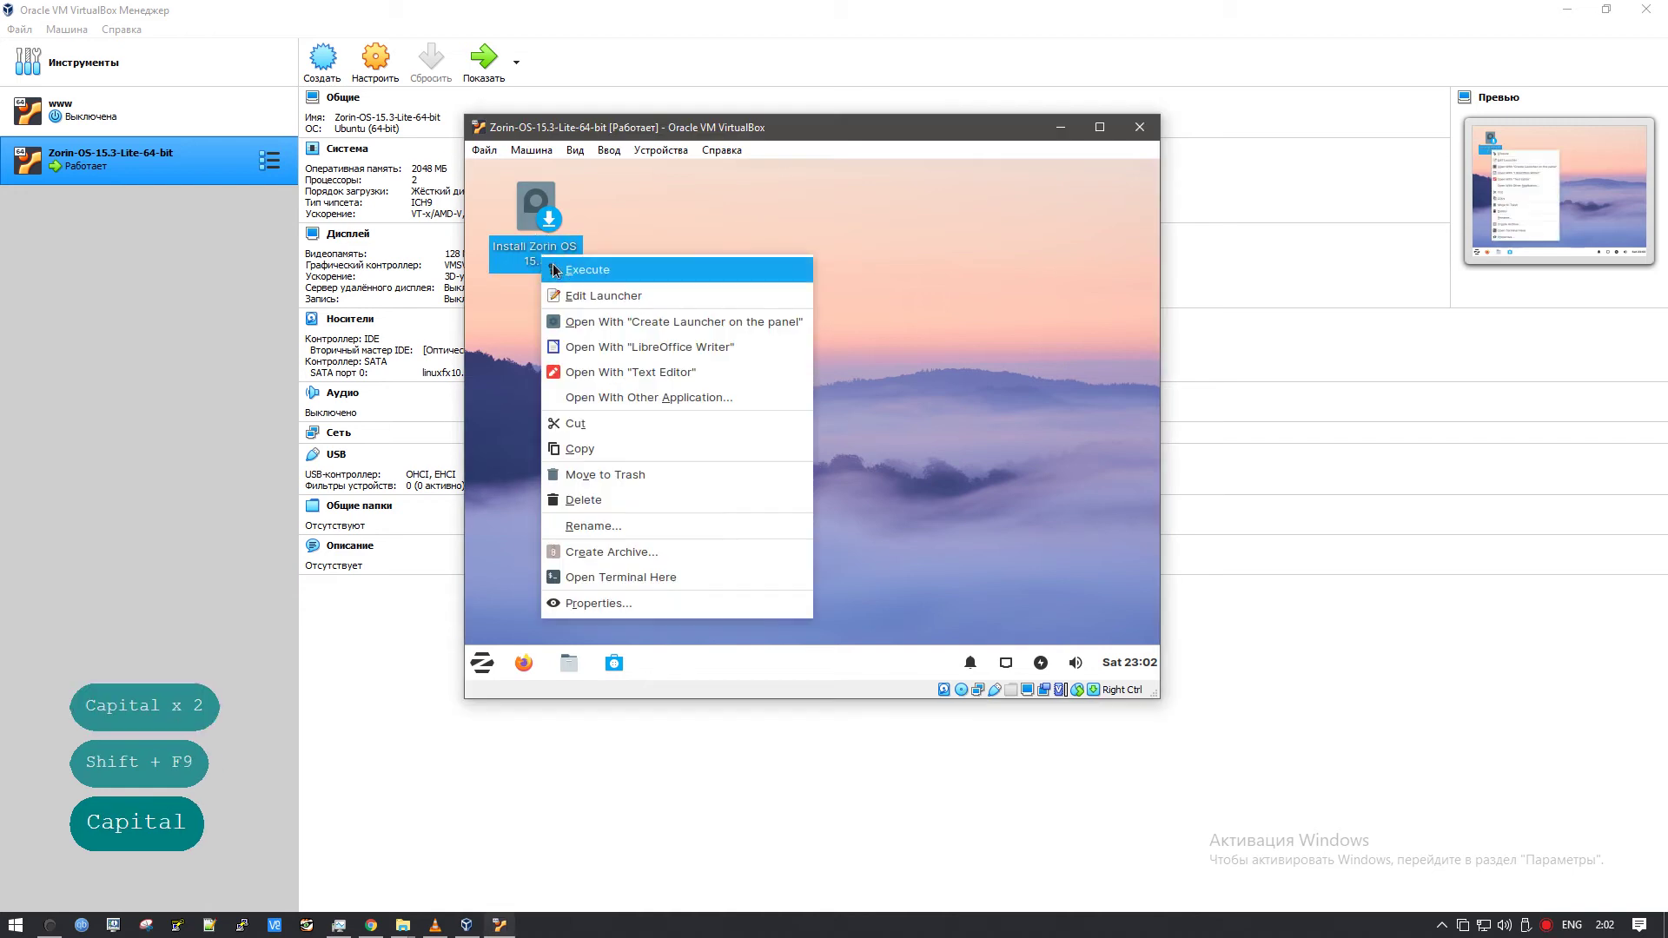
click(895, 492)
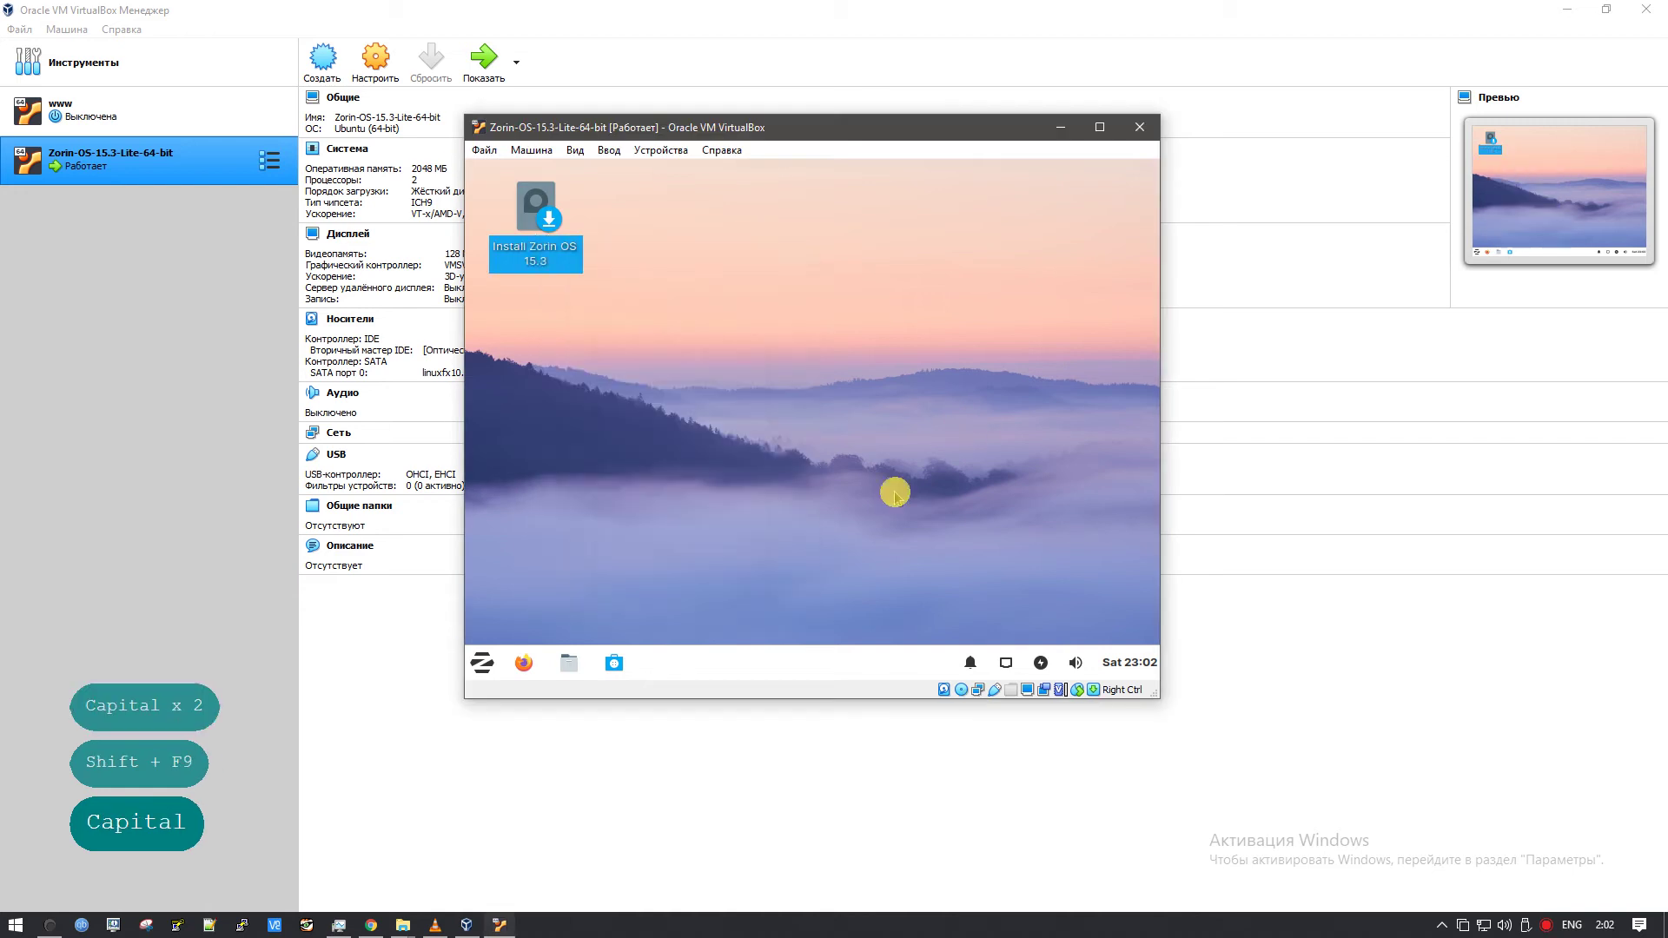
click(1105, 669)
click(1074, 668)
click(1075, 667)
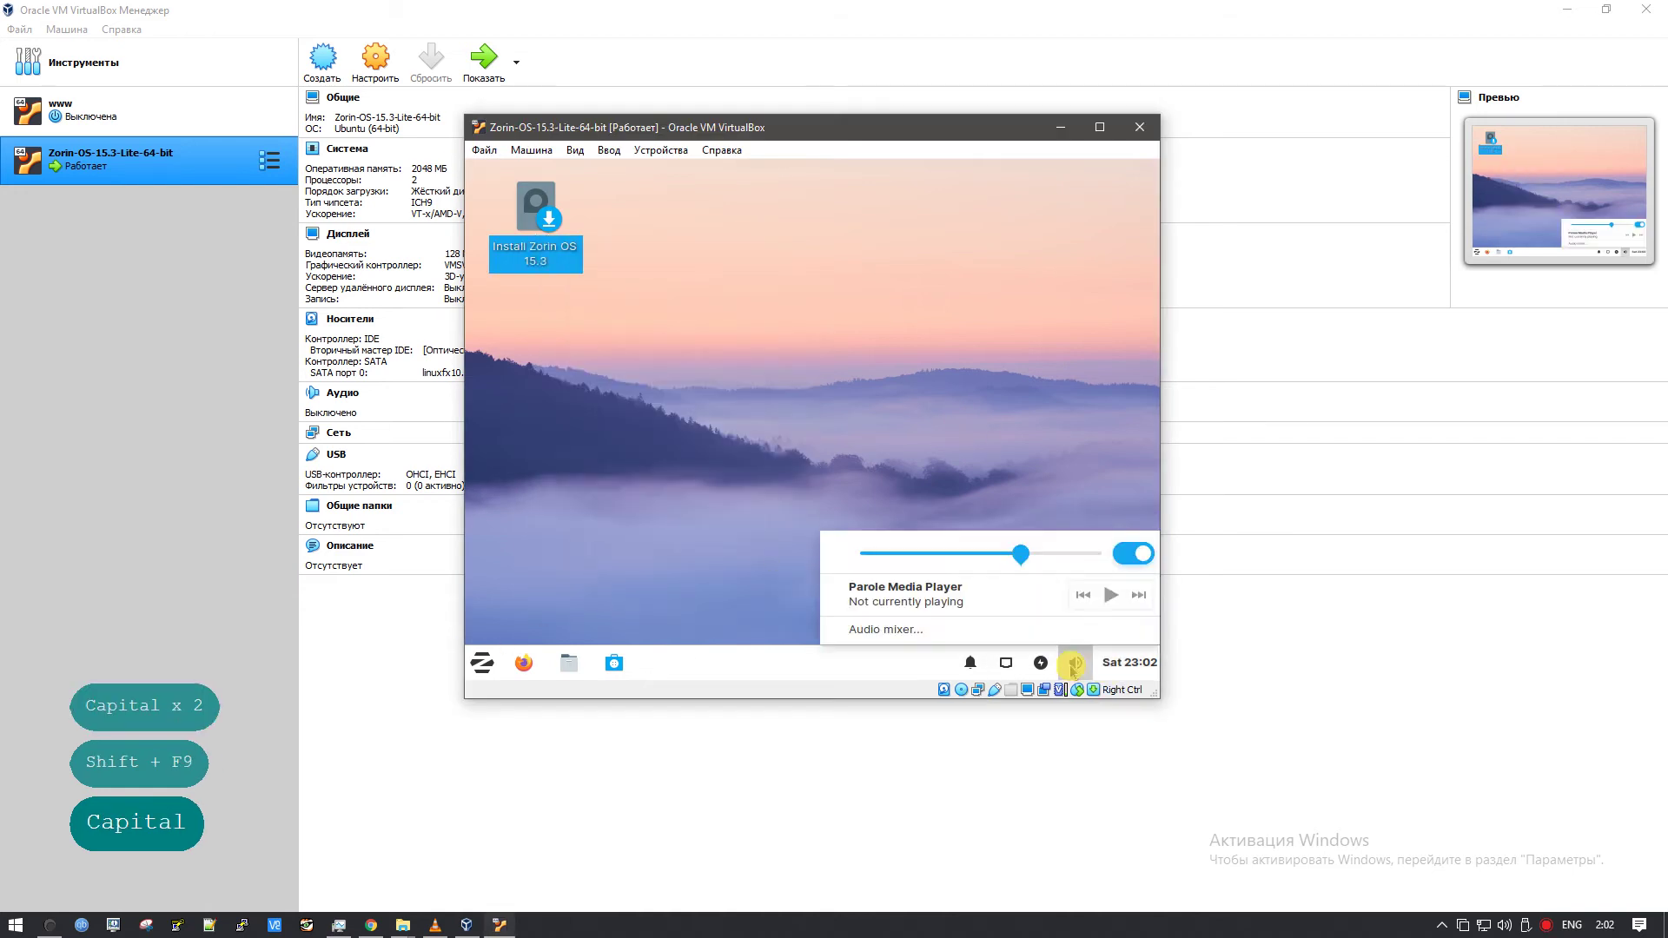
click(1041, 665)
click(1041, 664)
click(1005, 664)
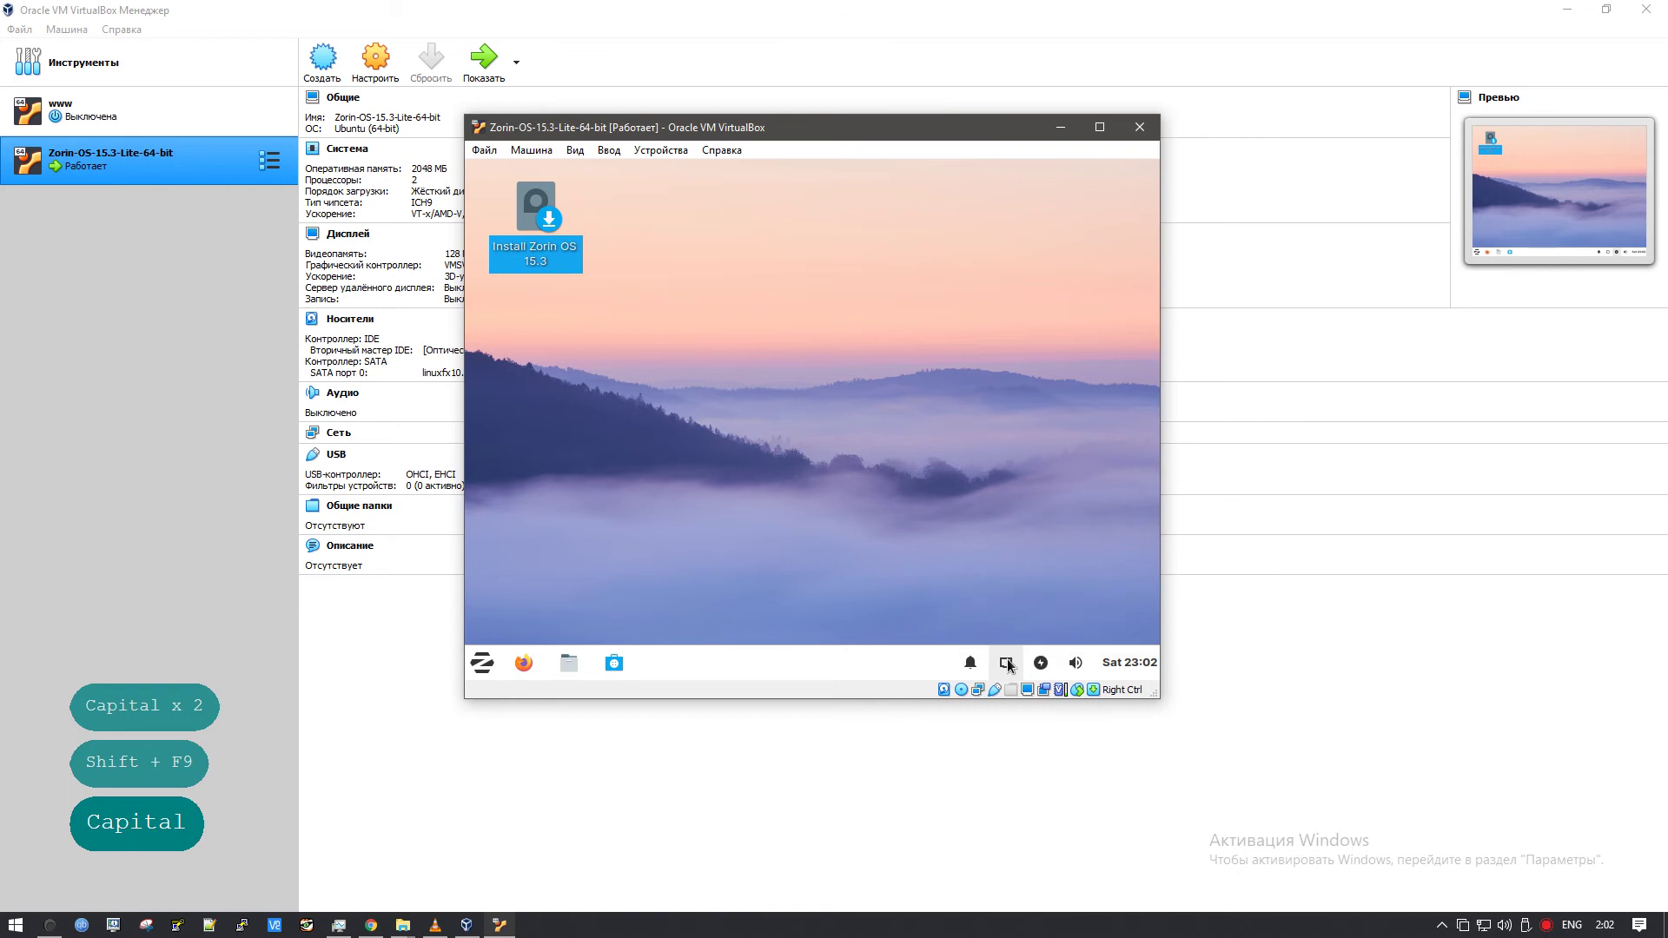
click(1005, 664)
click(975, 666)
click(975, 666)
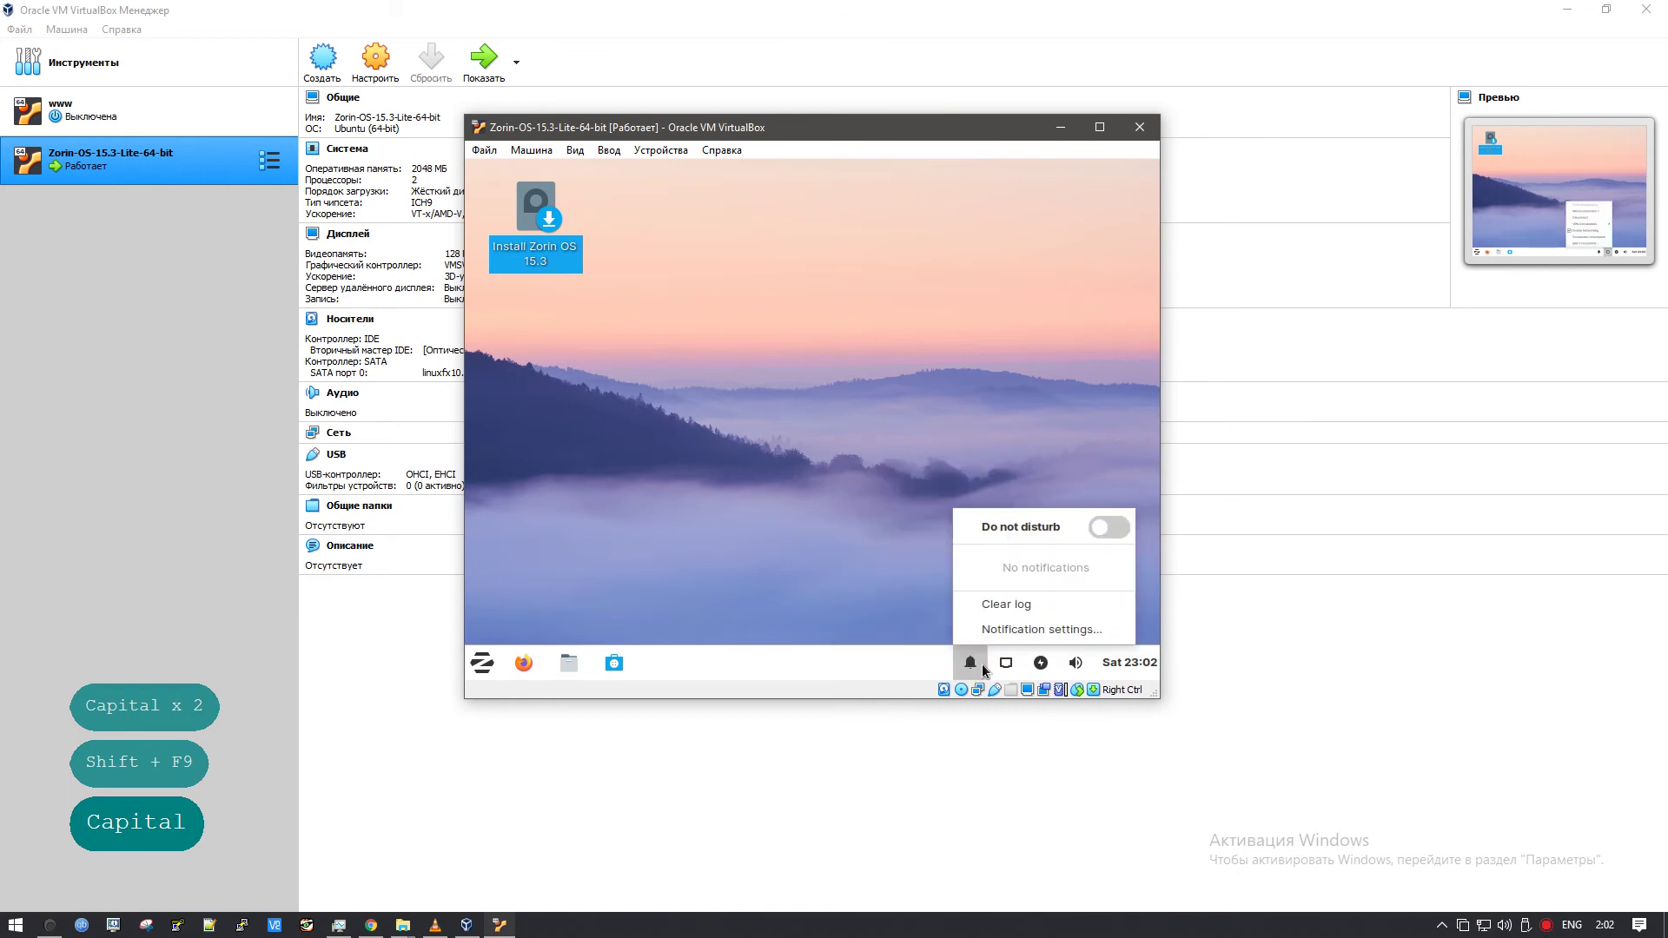
click(728, 635)
- Launch Firefox and the file manager in the Zorin live session
click(485, 664)
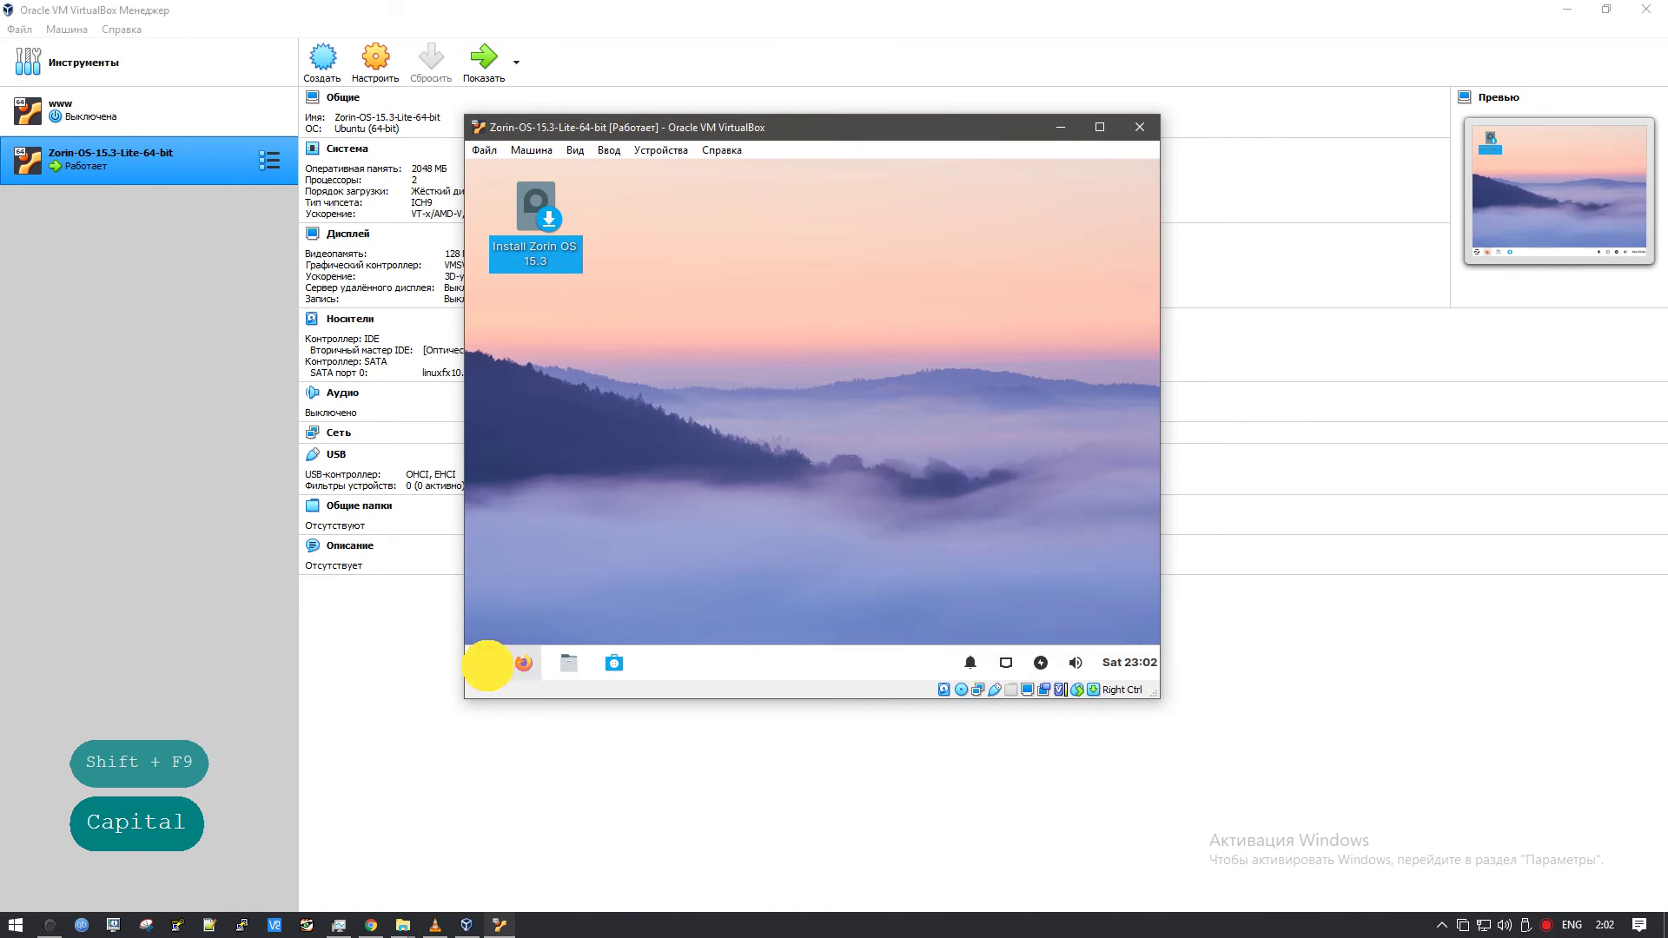
click(566, 663)
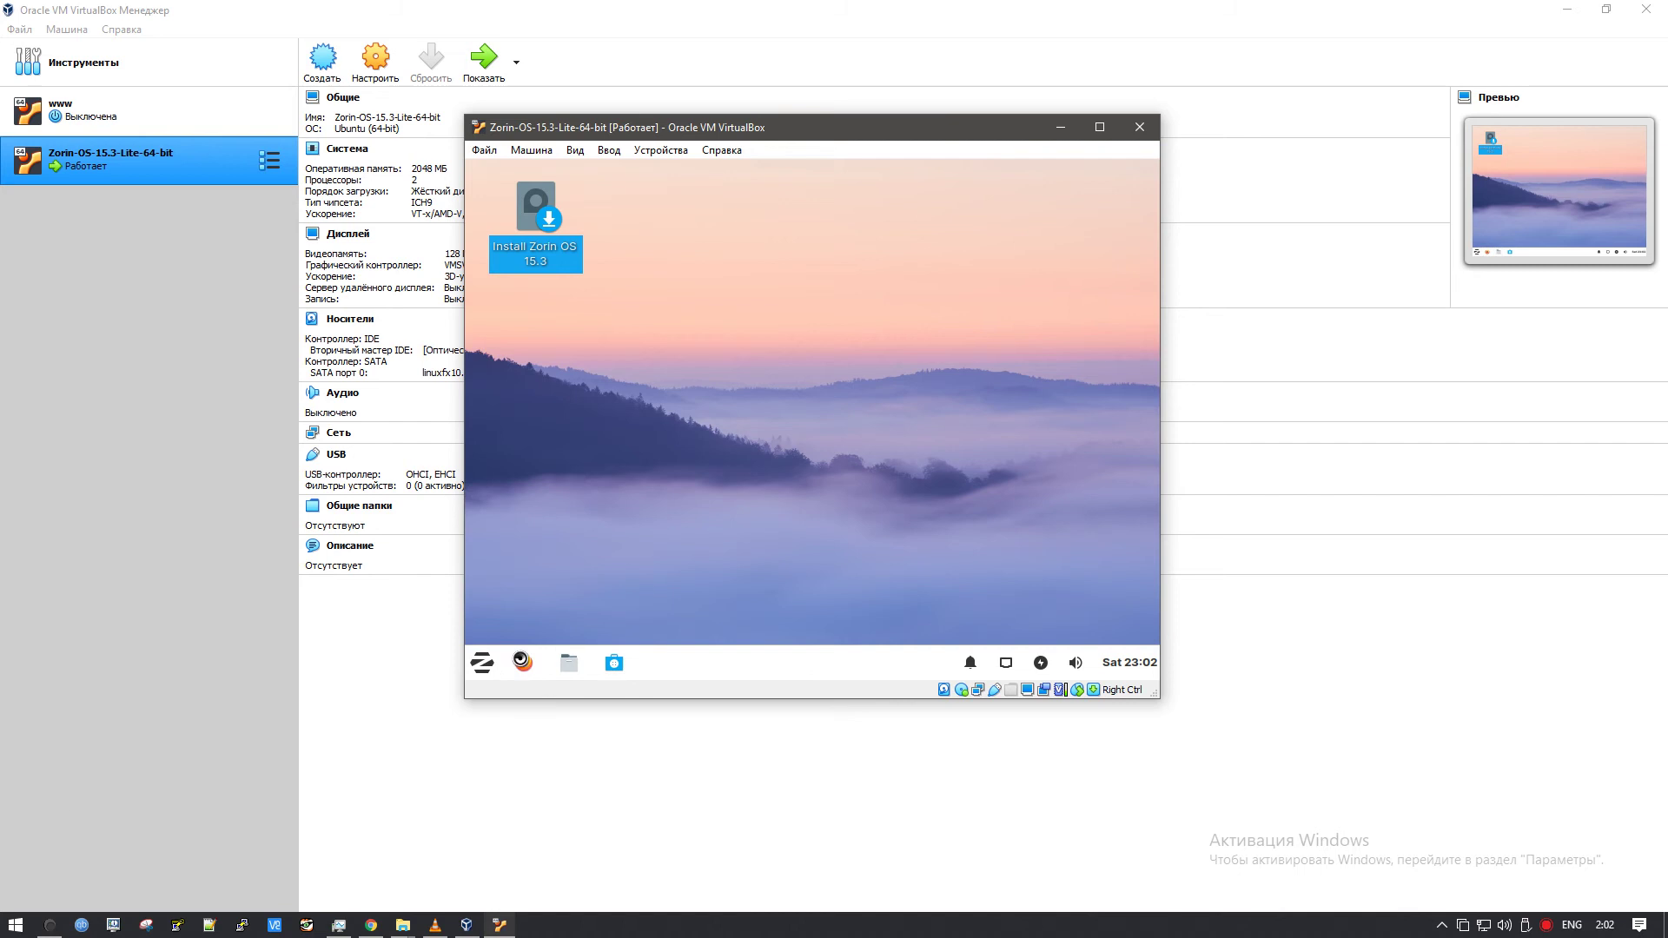
- Set the guest display resolution to 1360×768 in Zorin's Display settings, reposition the enlarged machine window and close the settings
click(483, 665)
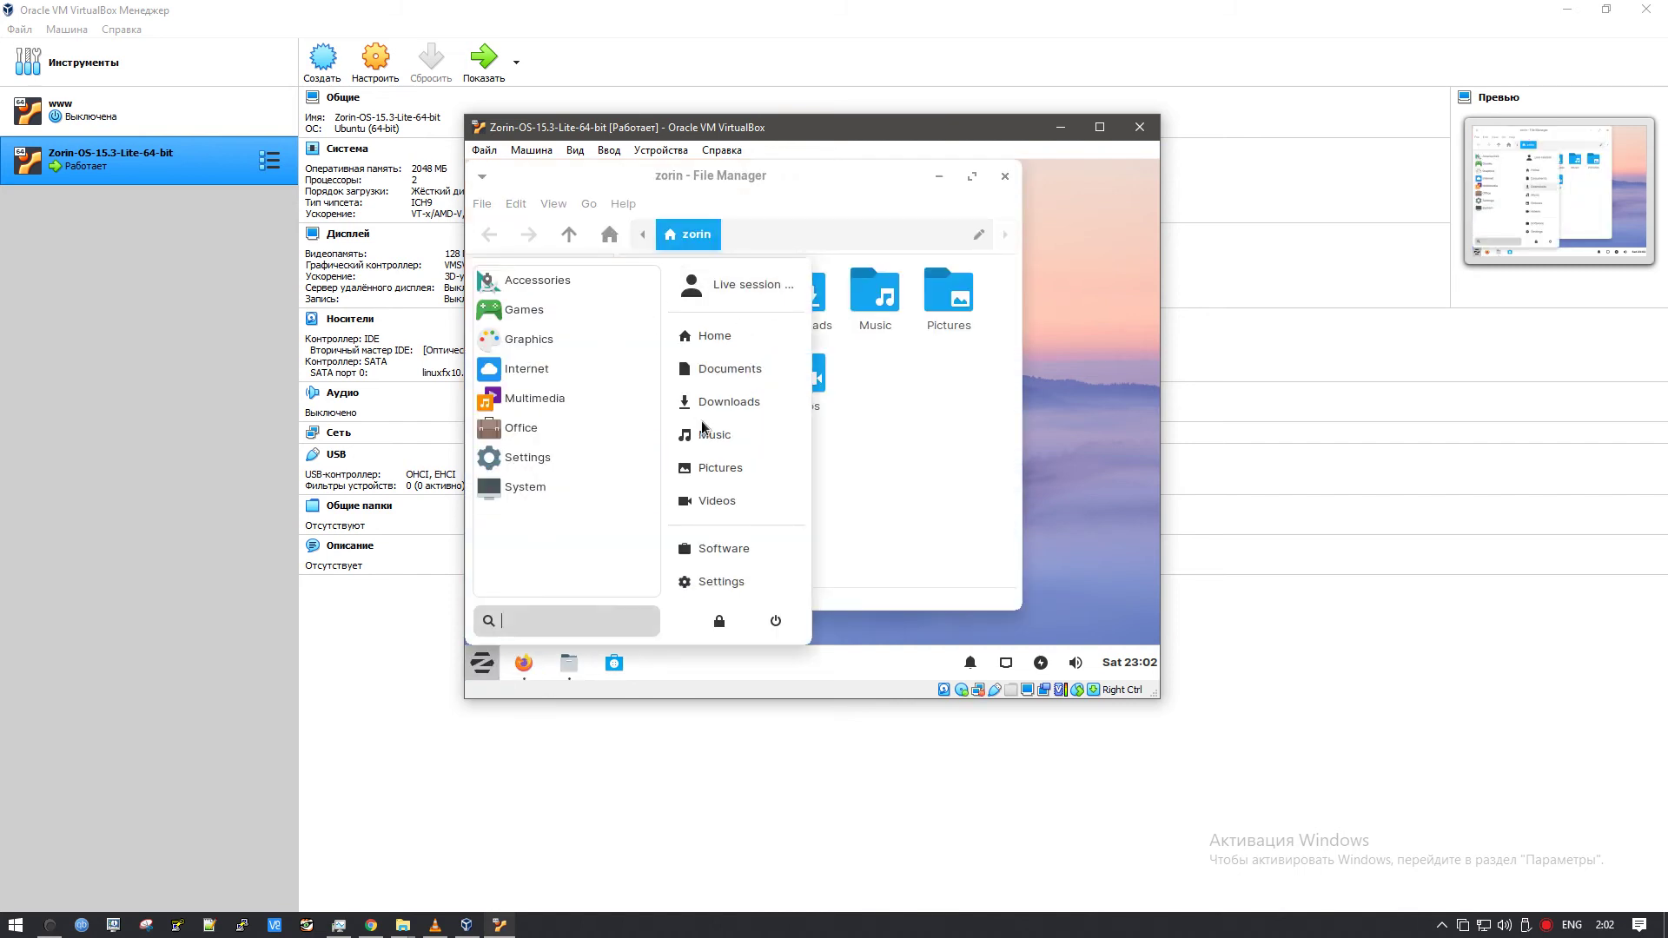
click(564, 460)
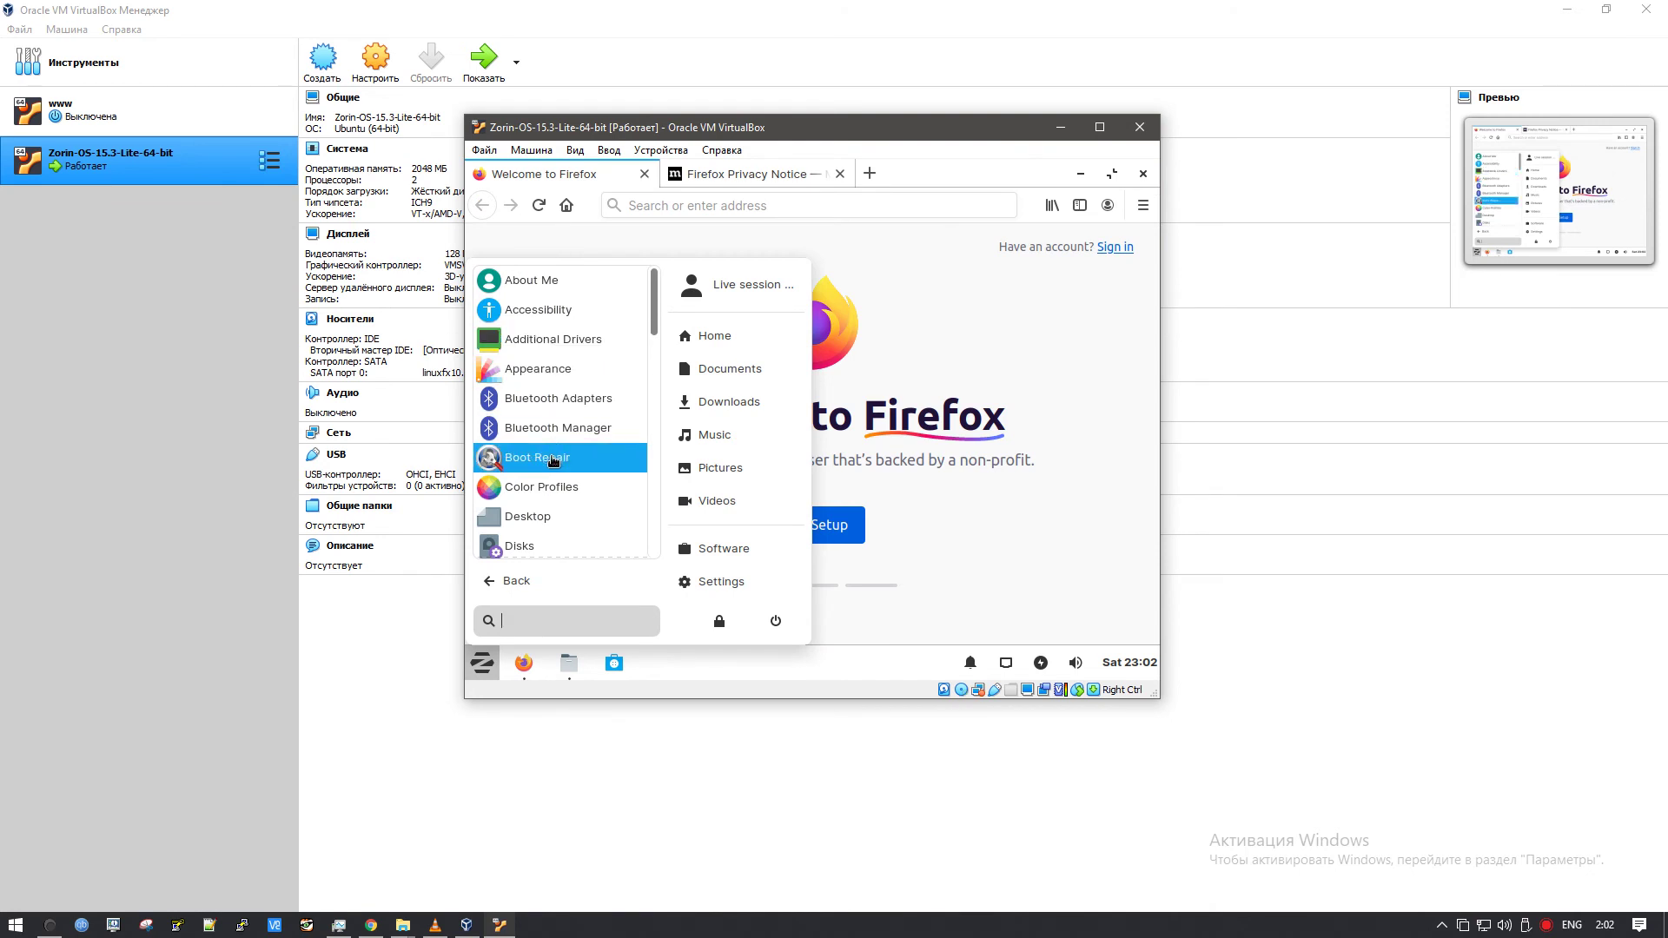
scroll(557, 469, down, 1)
scroll(560, 508, down, 2)
click(559, 495)
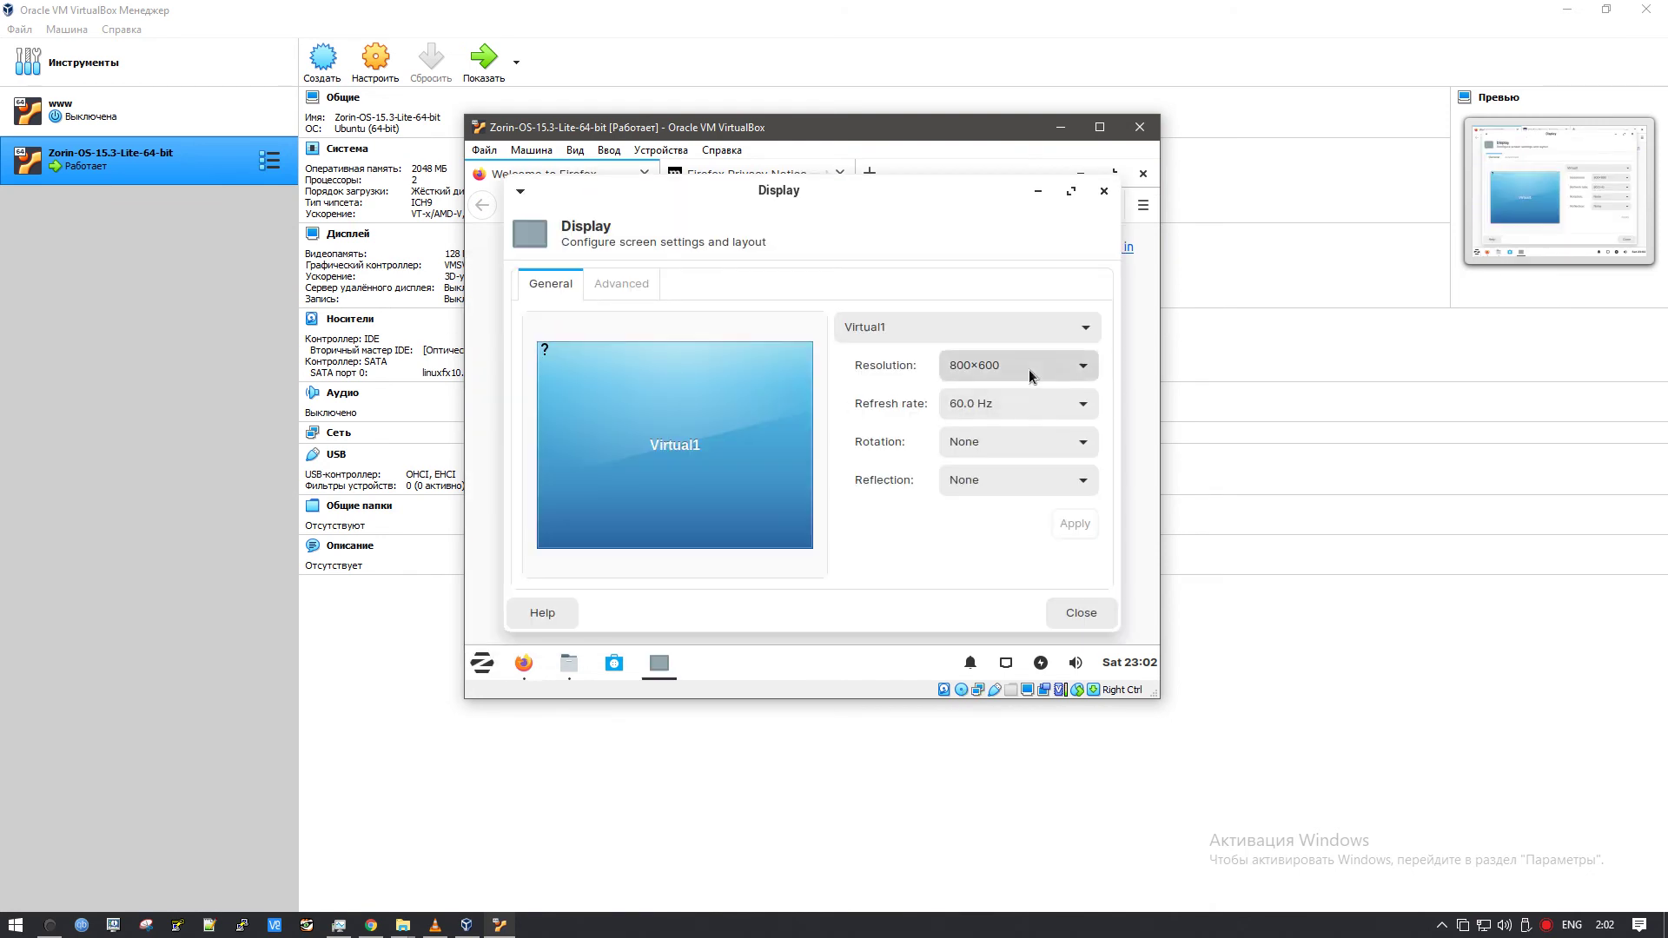
click(1028, 368)
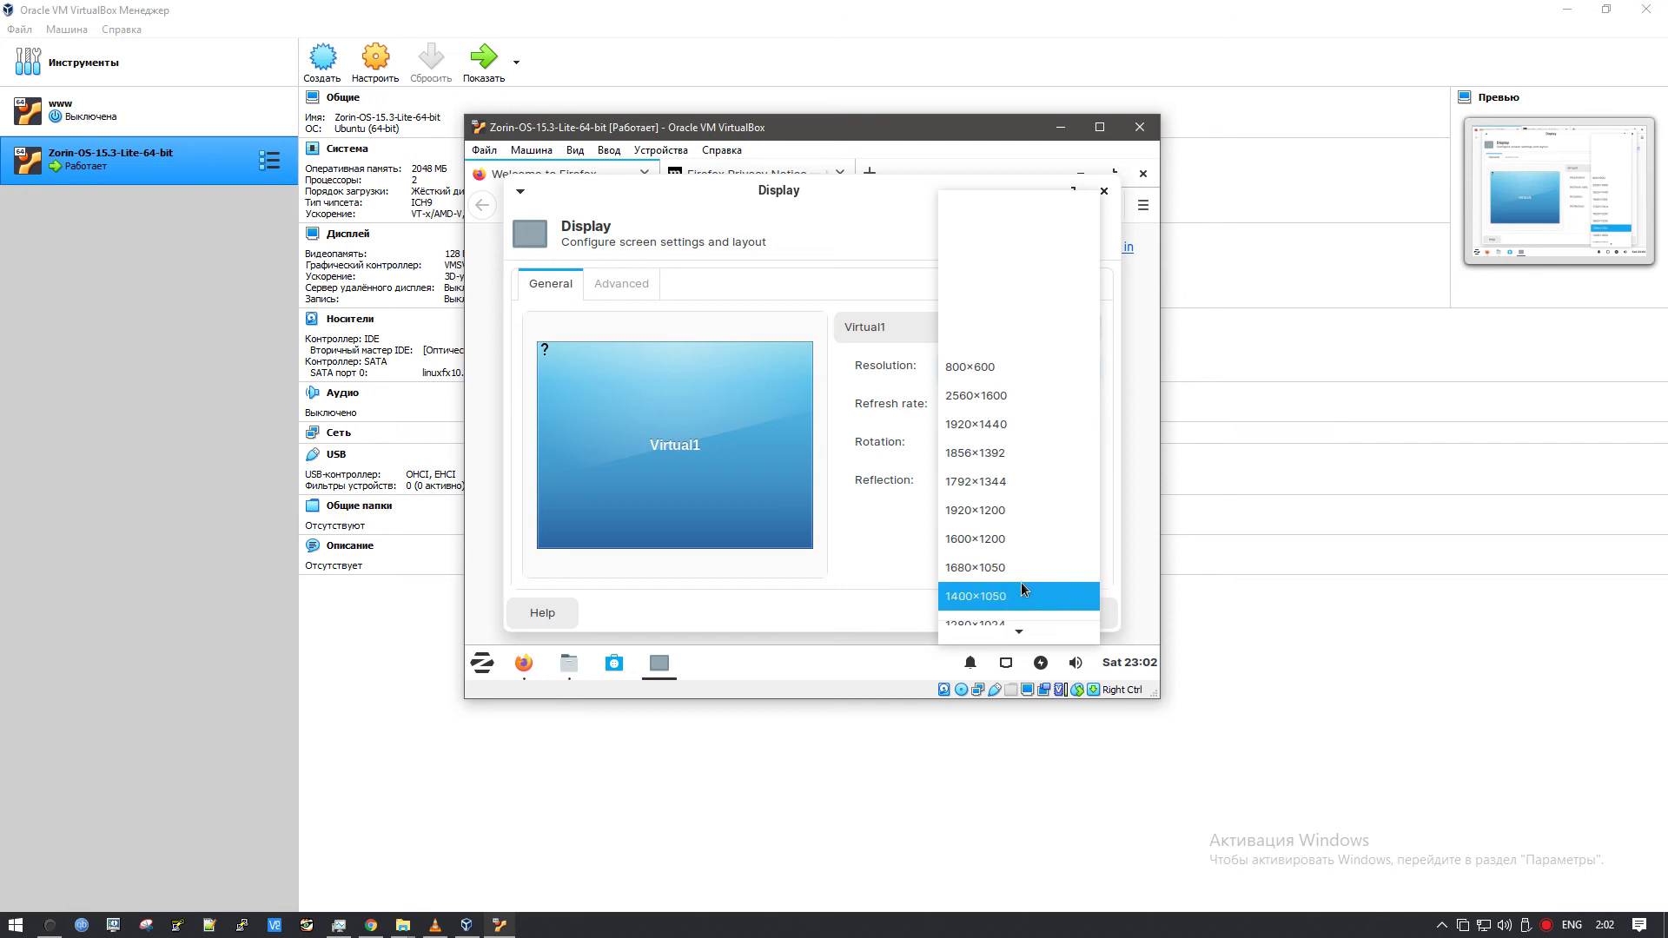
mouse_move(1012, 627)
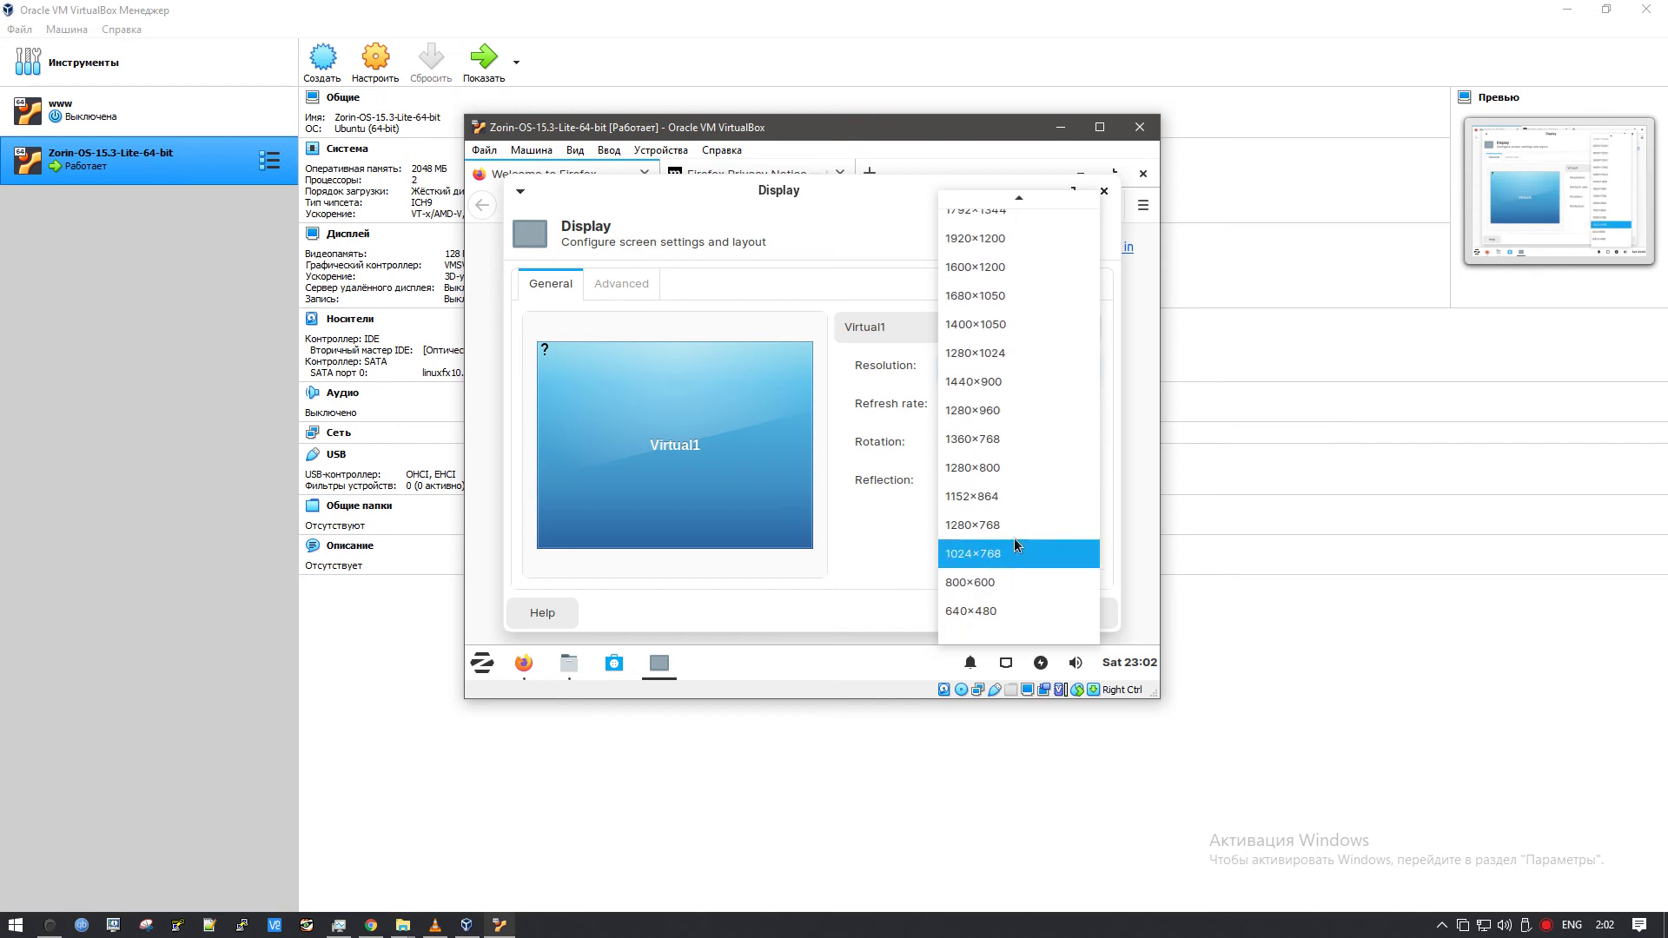
click(1025, 439)
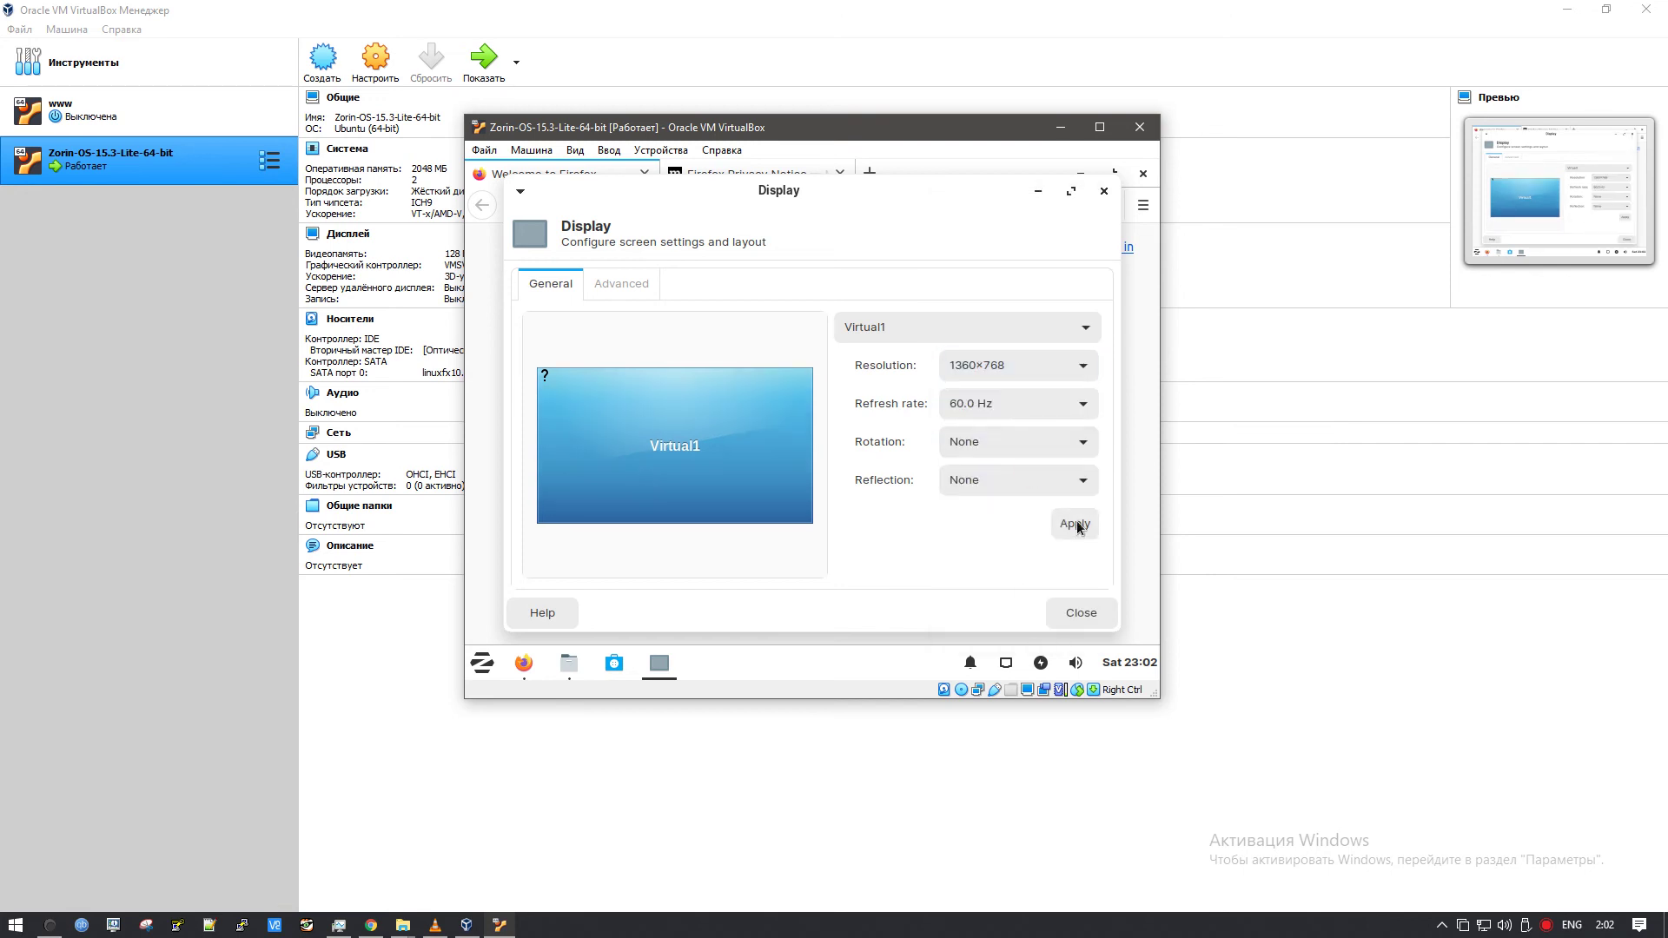
click(1078, 525)
drag(1005, 117, 784, 36)
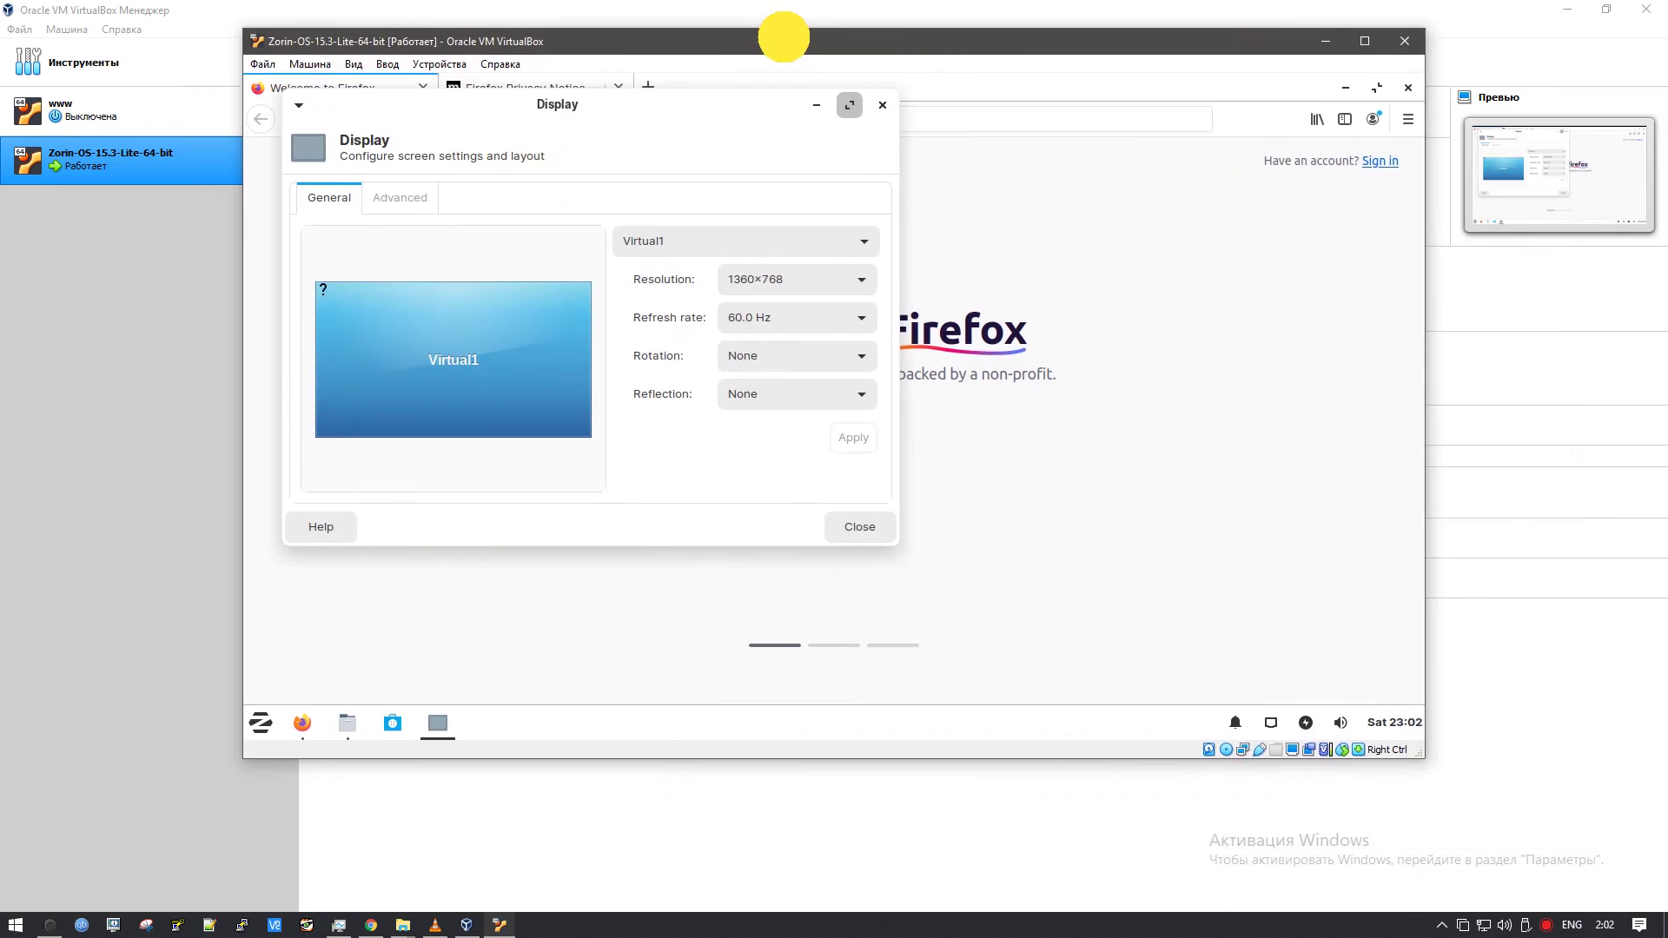
click(860, 527)
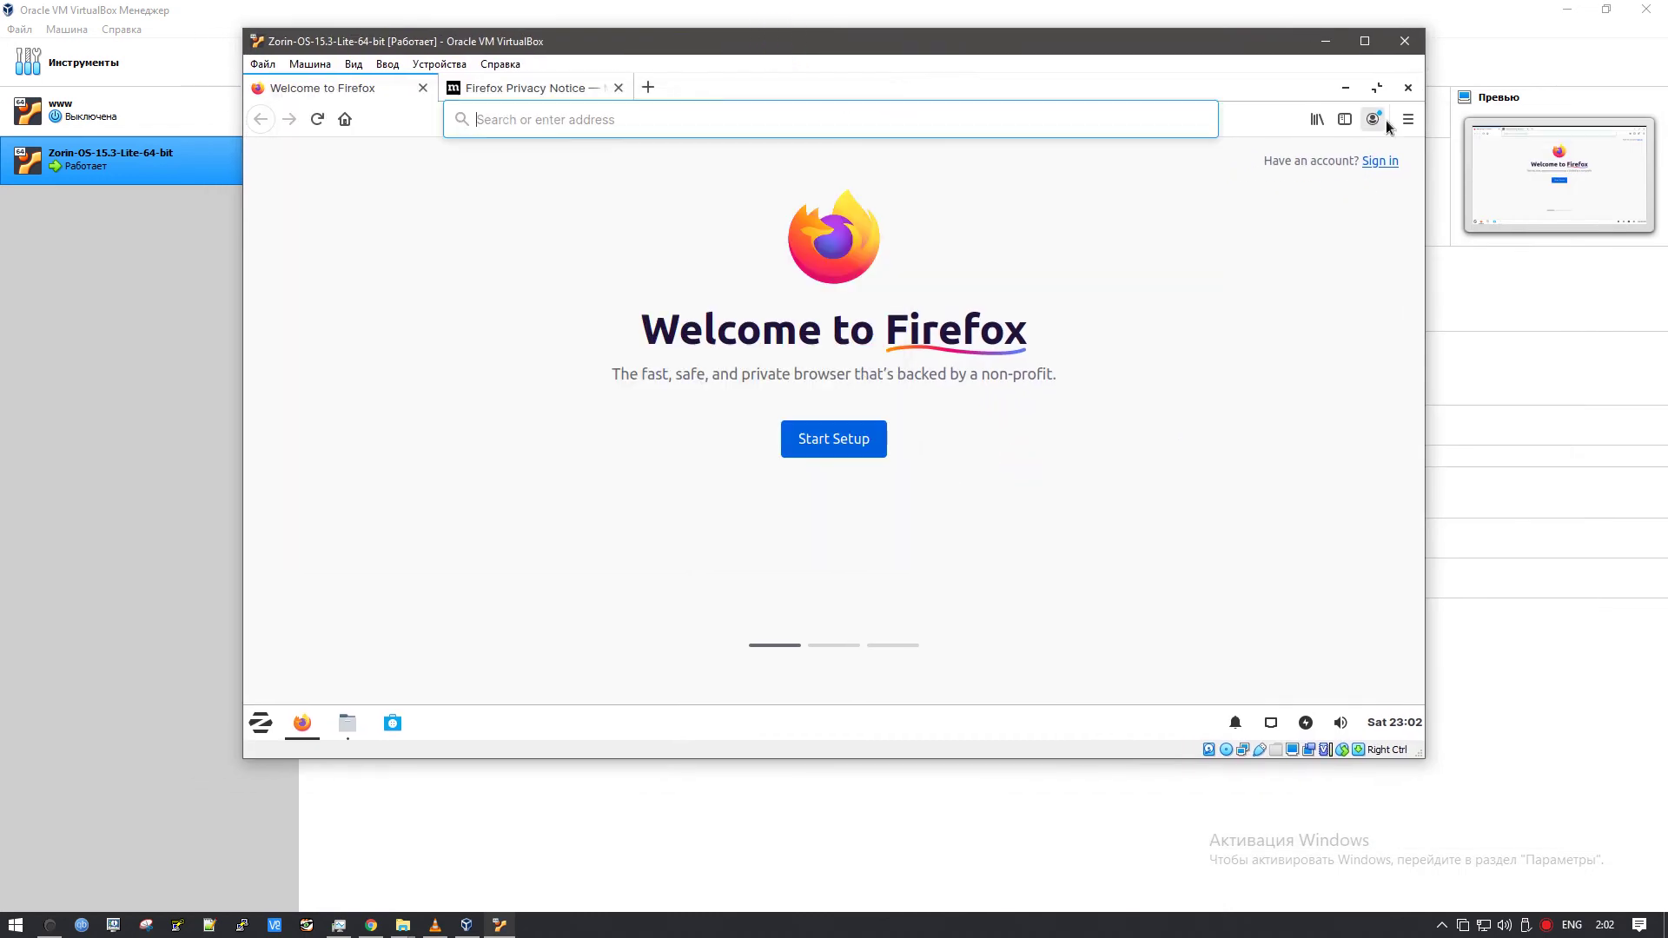
- Close Firefox together with its open tabs, and close the file manager window
click(1409, 88)
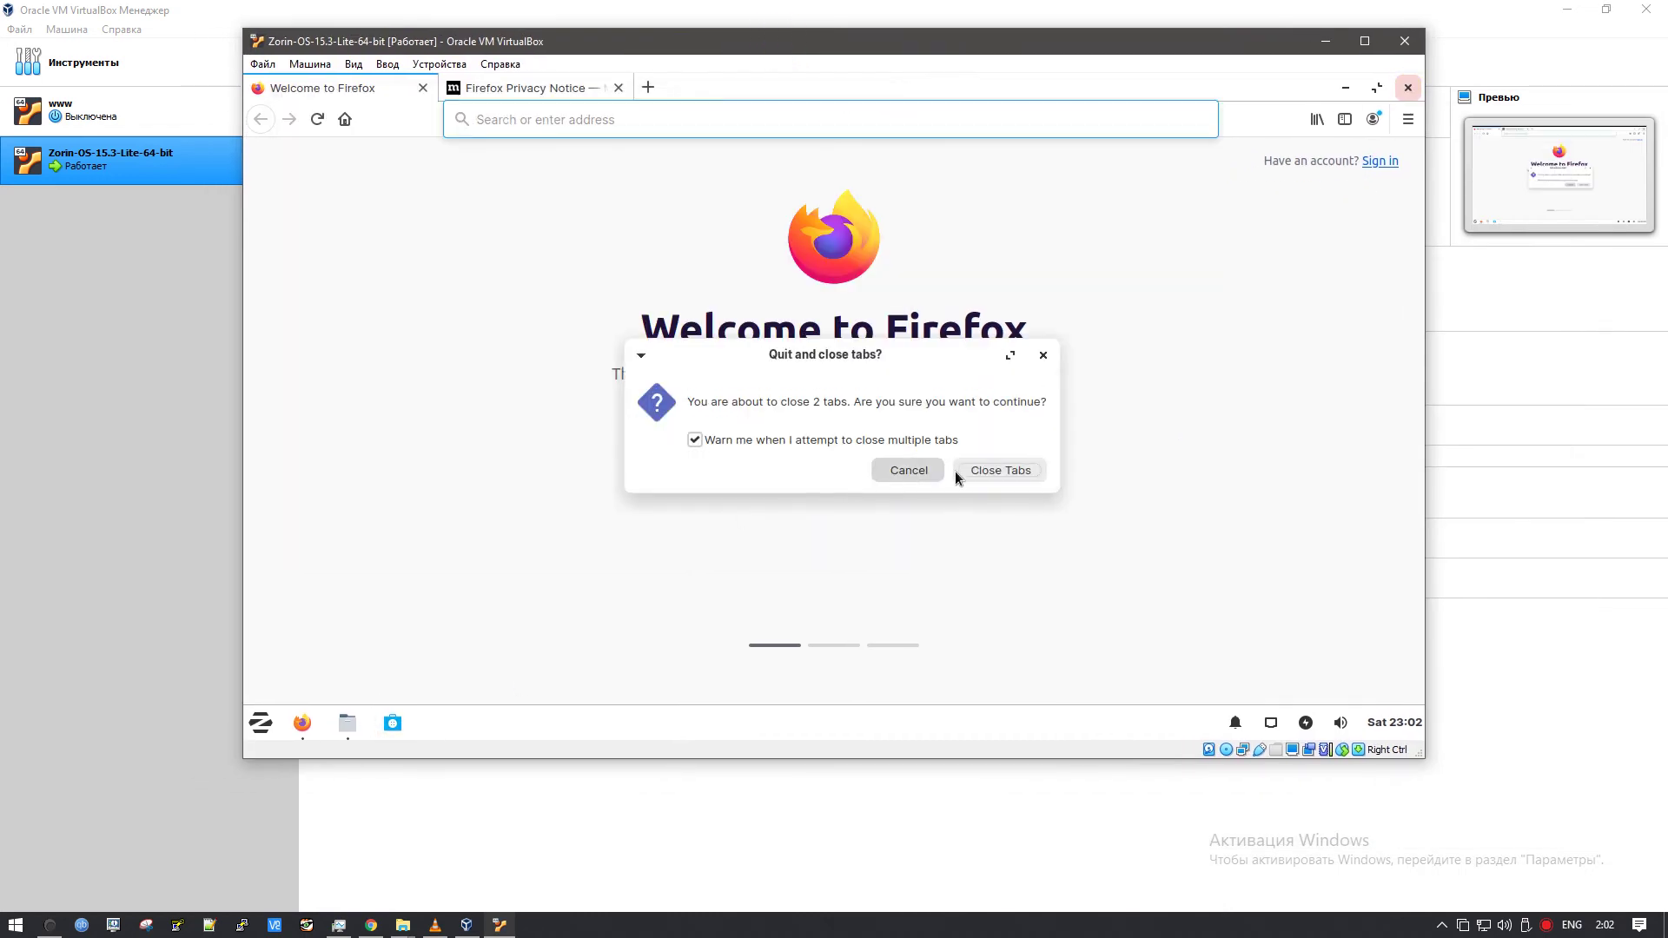
click(999, 470)
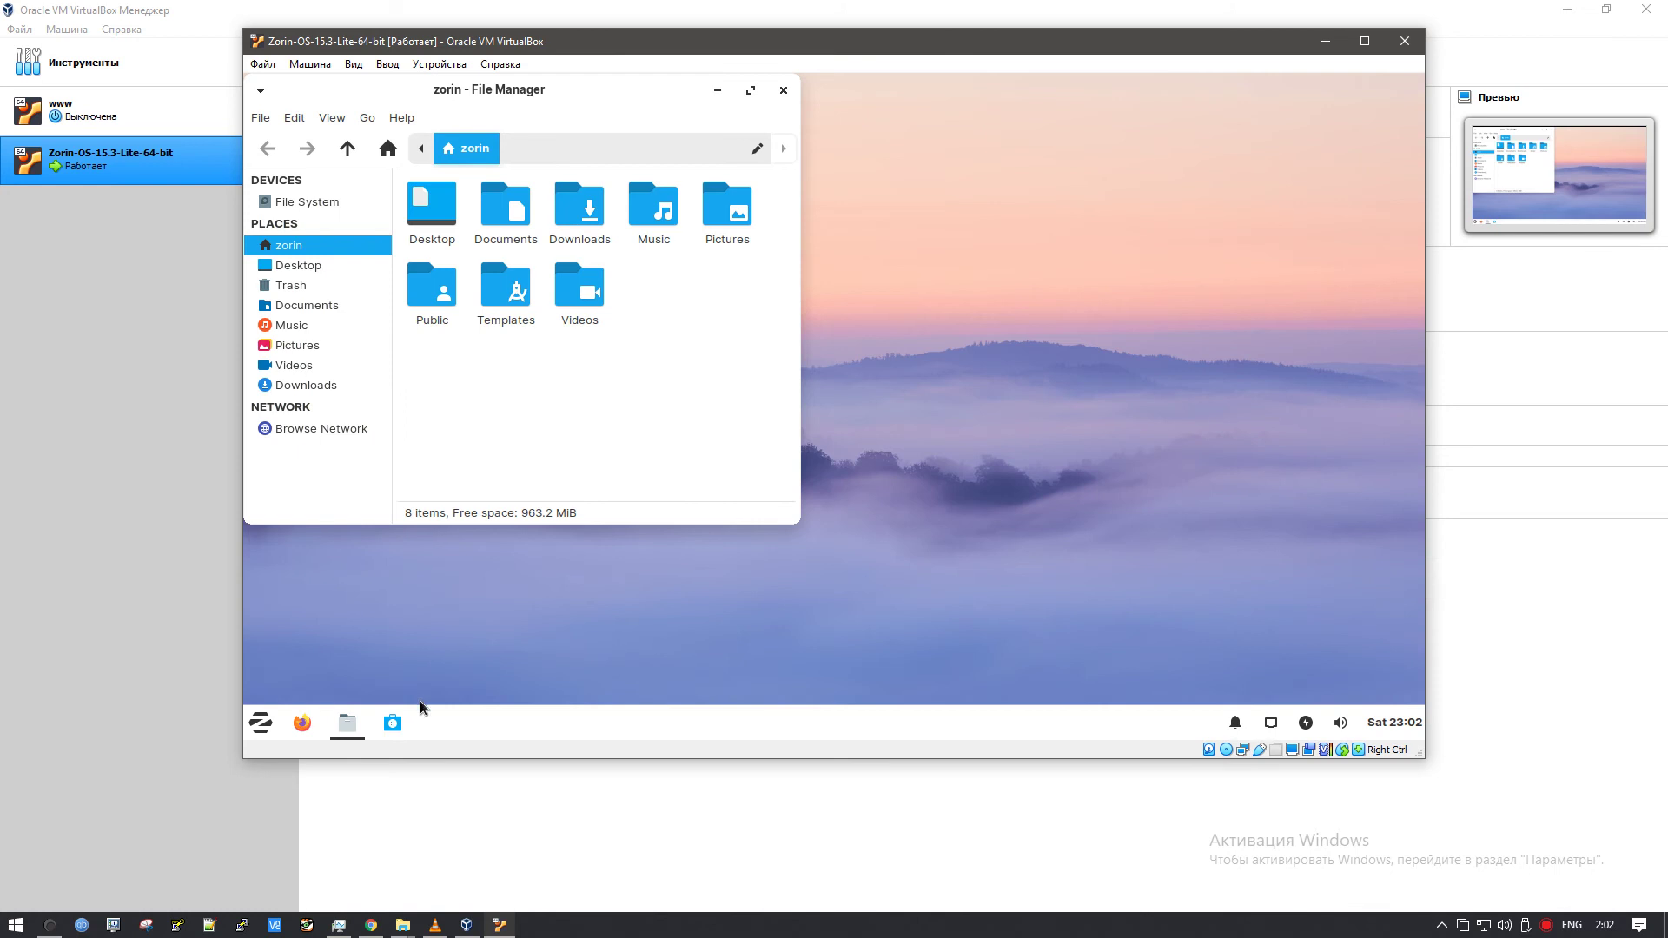
double_click(558, 92)
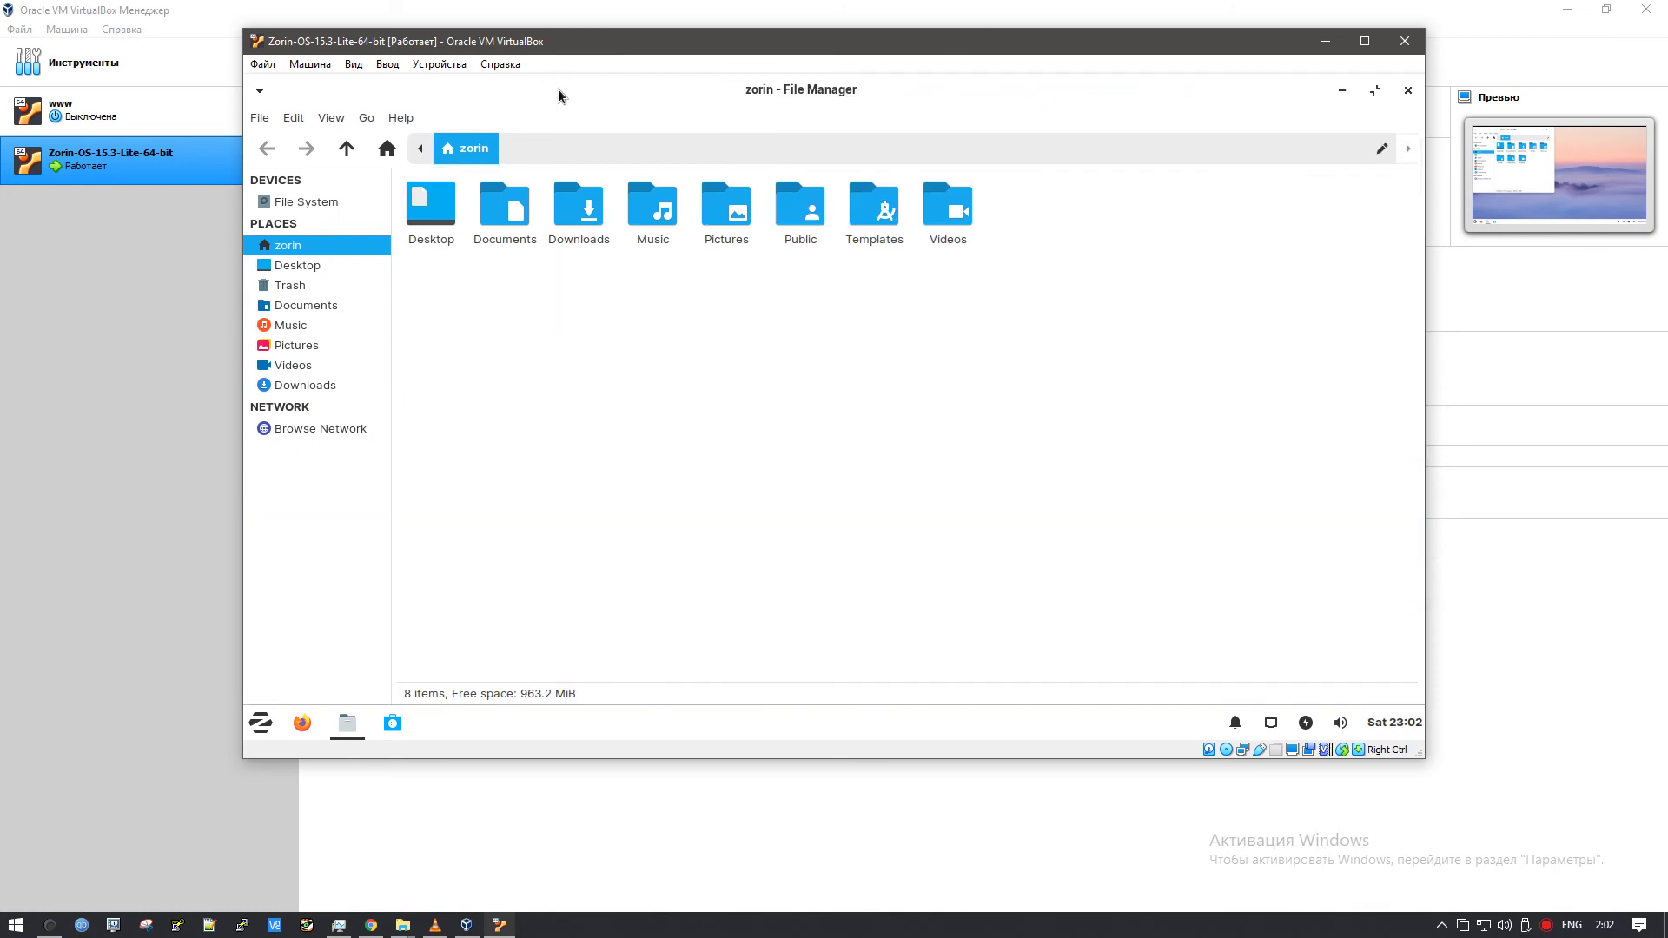
right_click(337, 736)
click(351, 677)
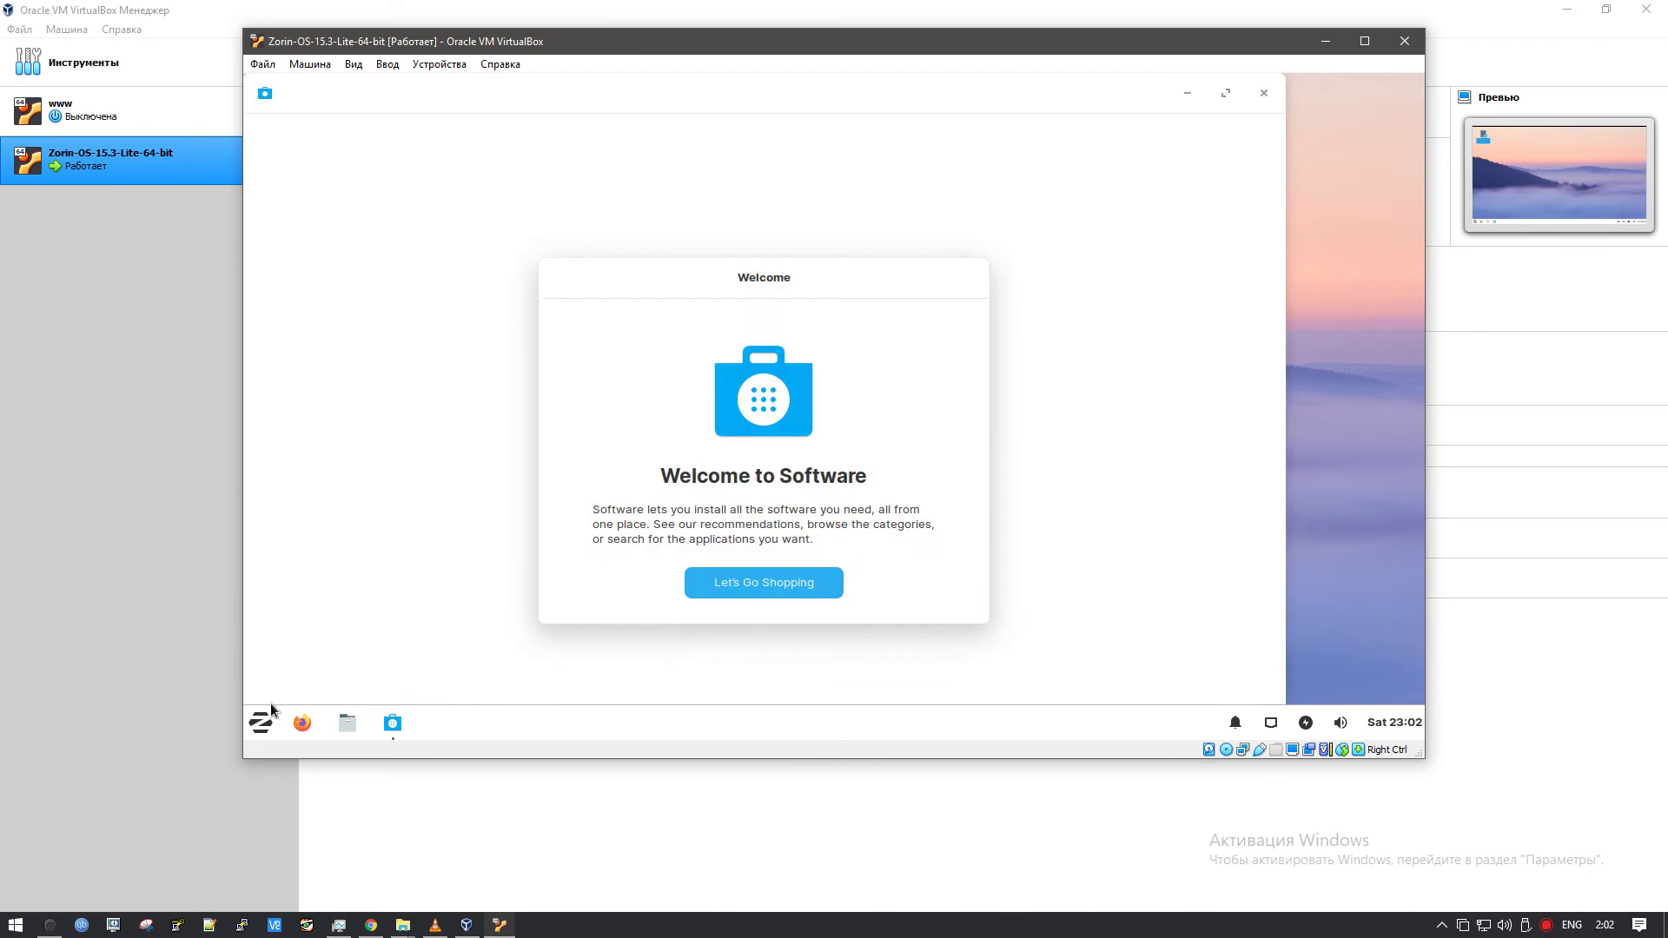
- Open the Downloads folder and look through the Settings and System categories of the Zorin application launcher
click(261, 721)
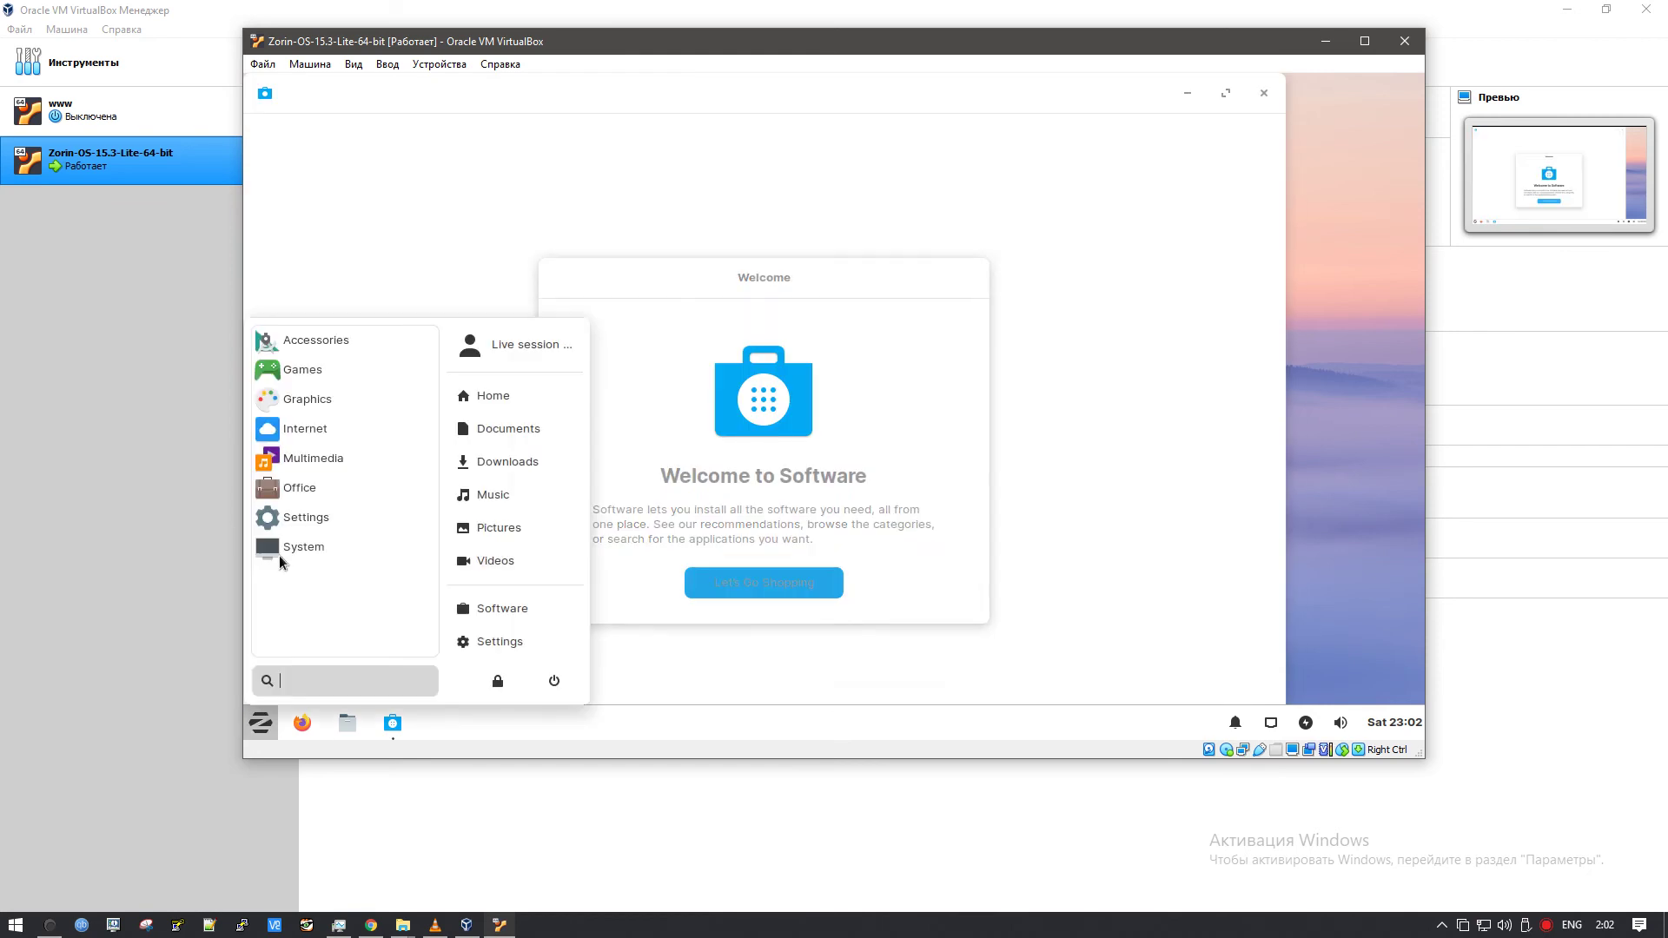
click(536, 469)
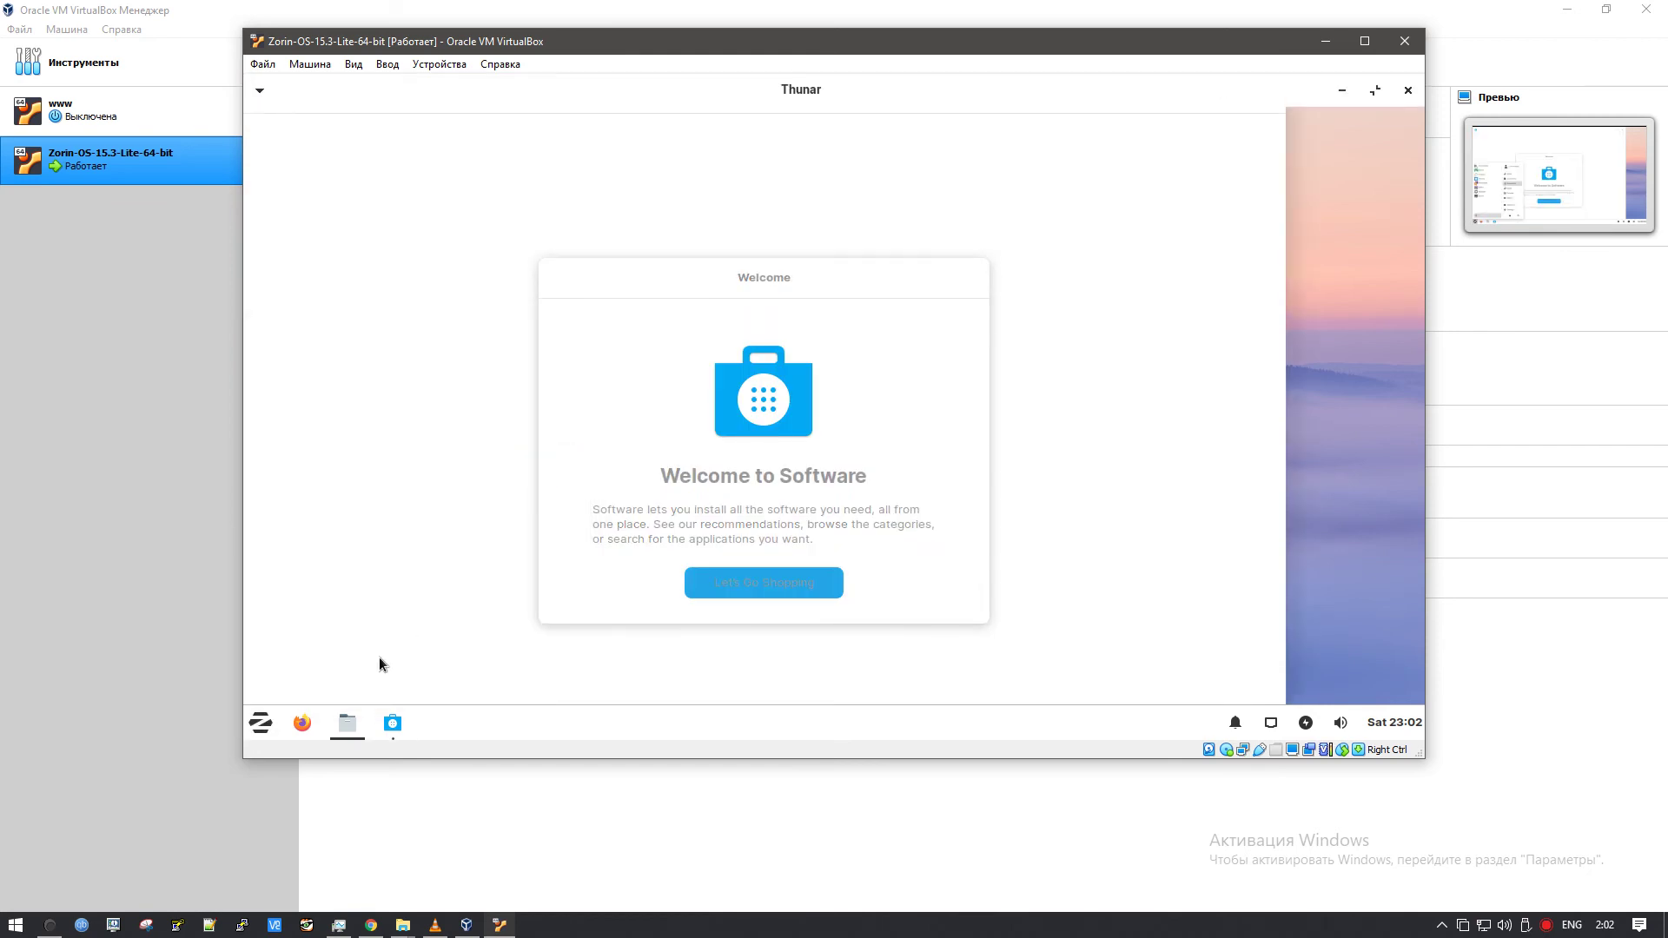
click(262, 721)
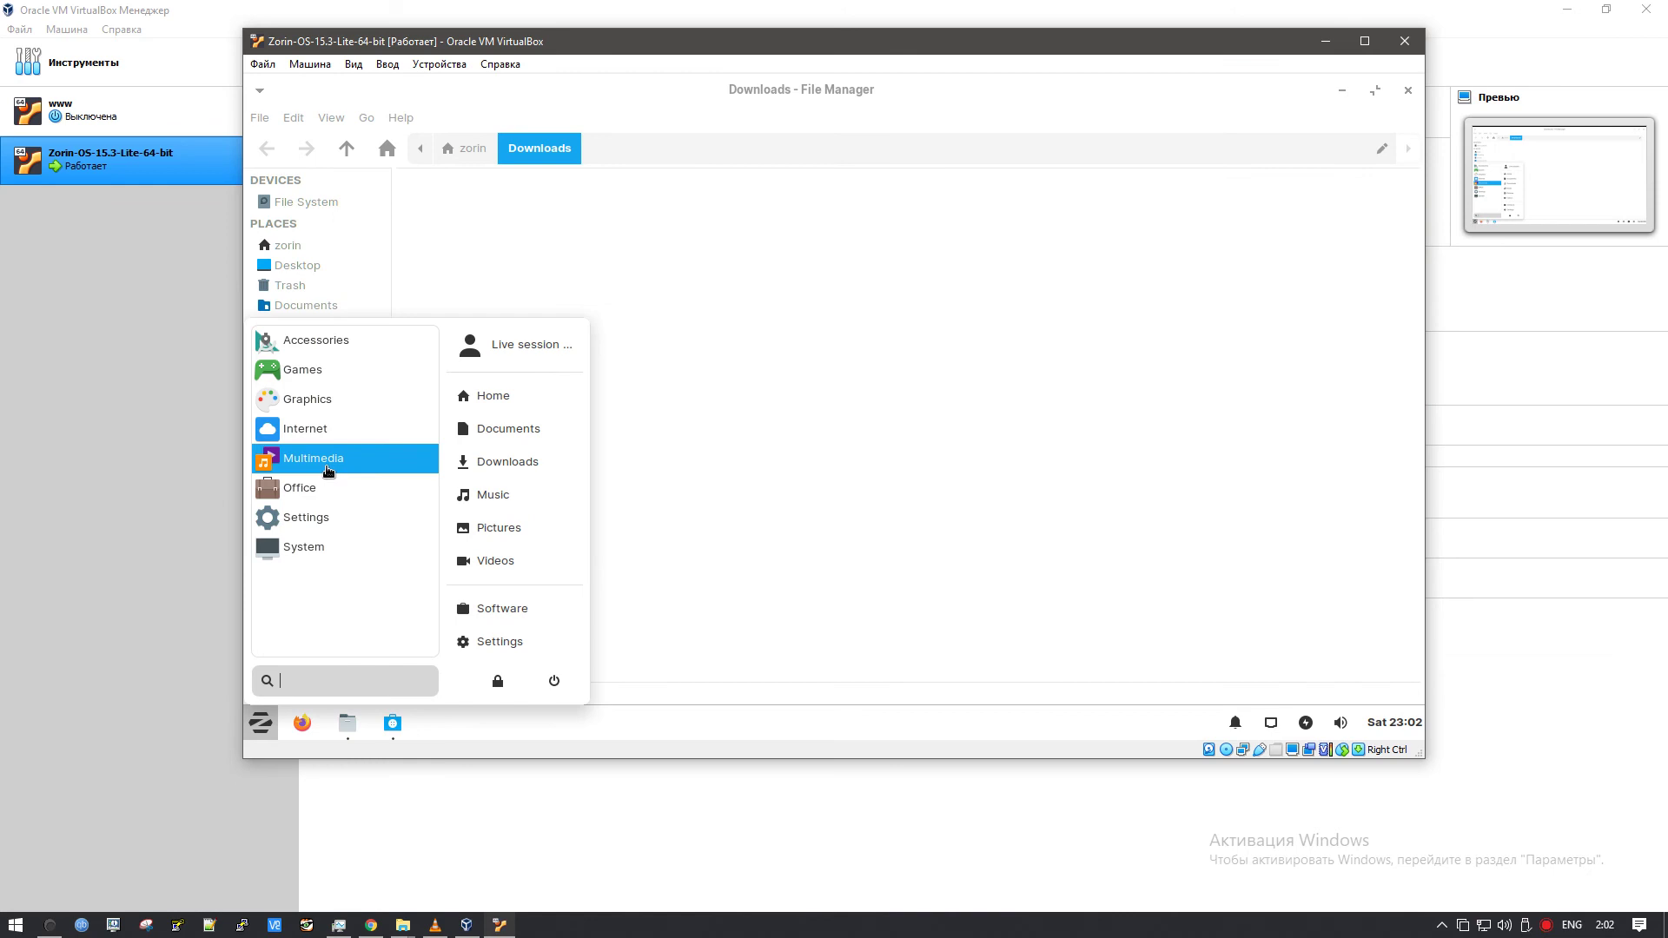
click(321, 521)
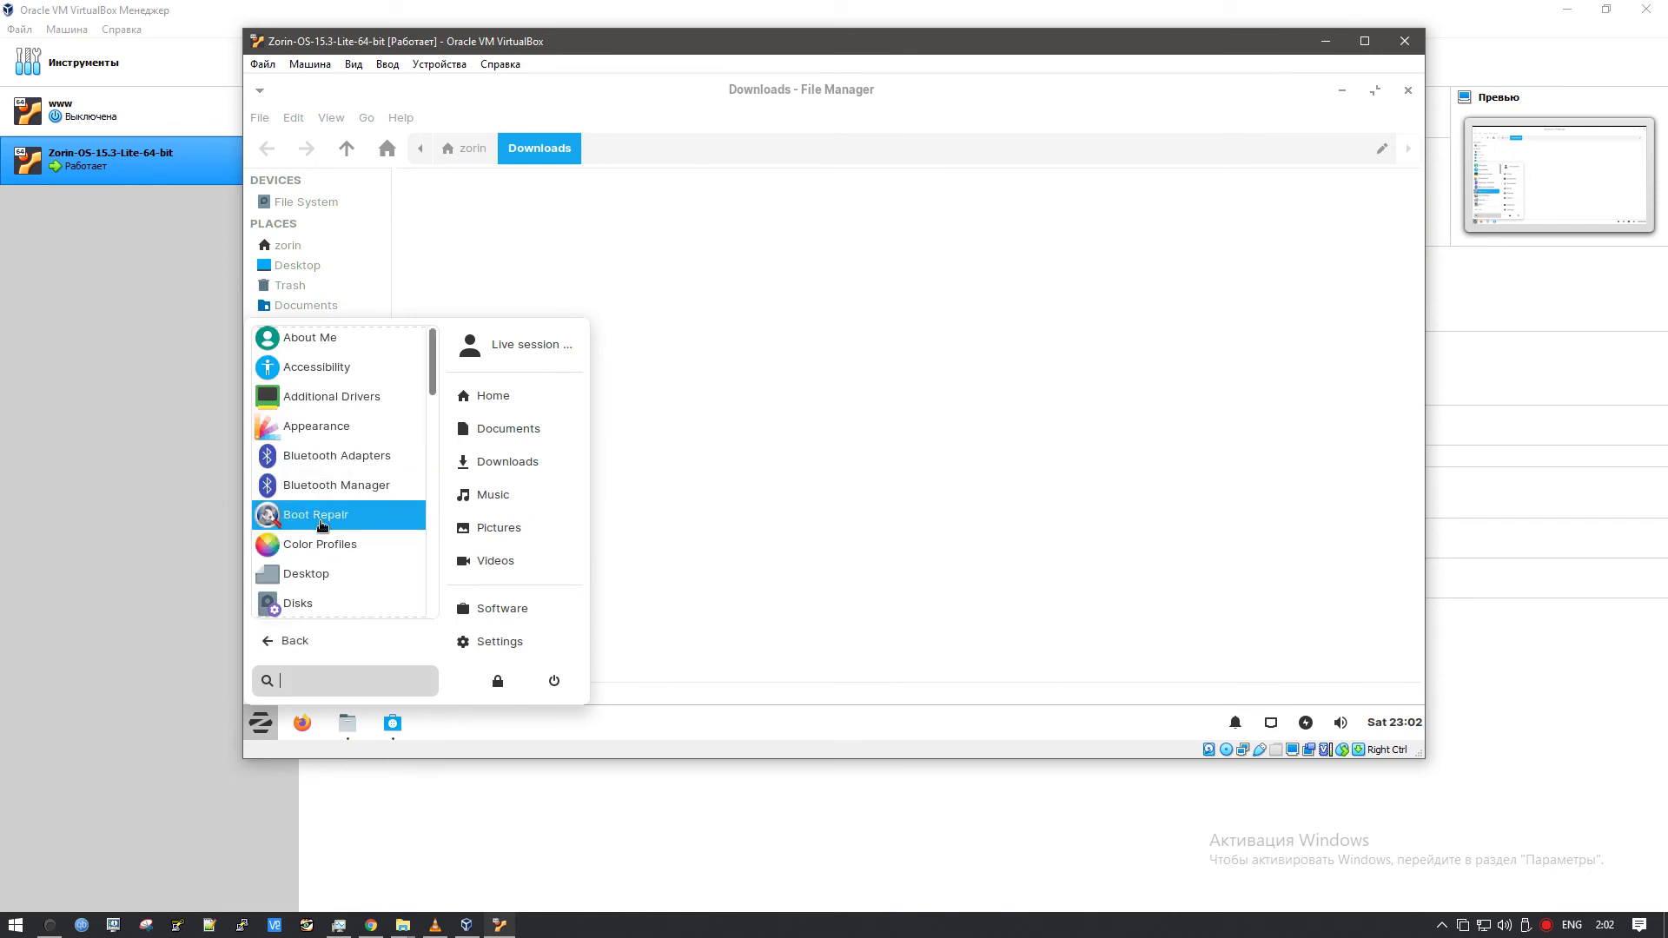
click(297, 636)
click(314, 554)
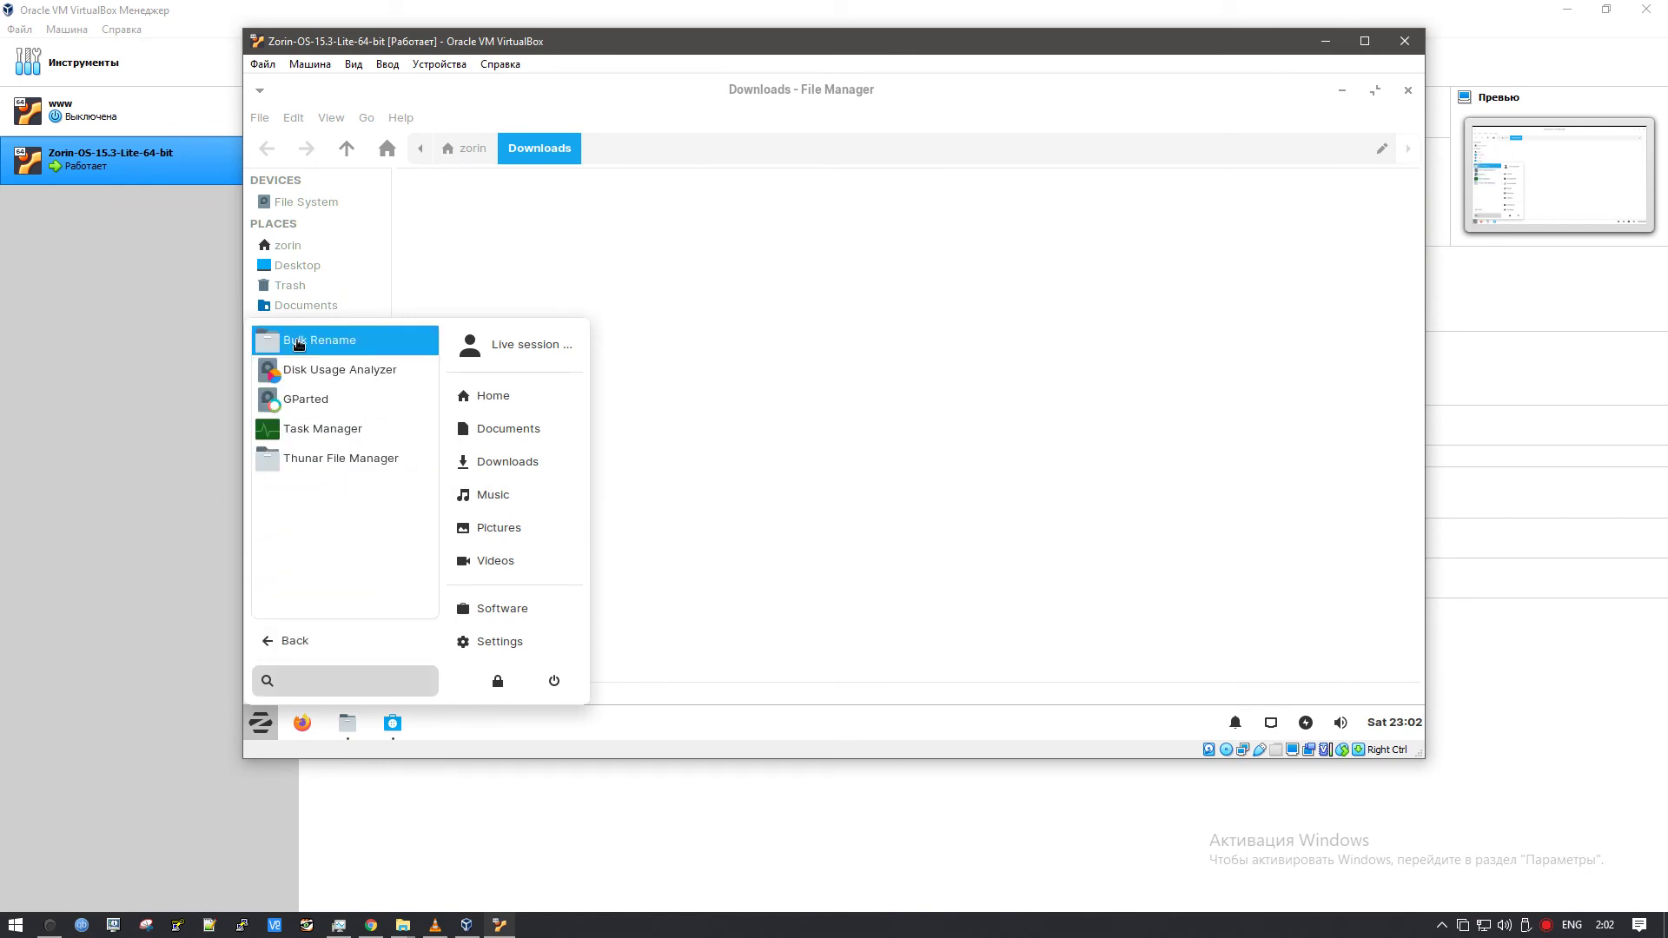
click(304, 643)
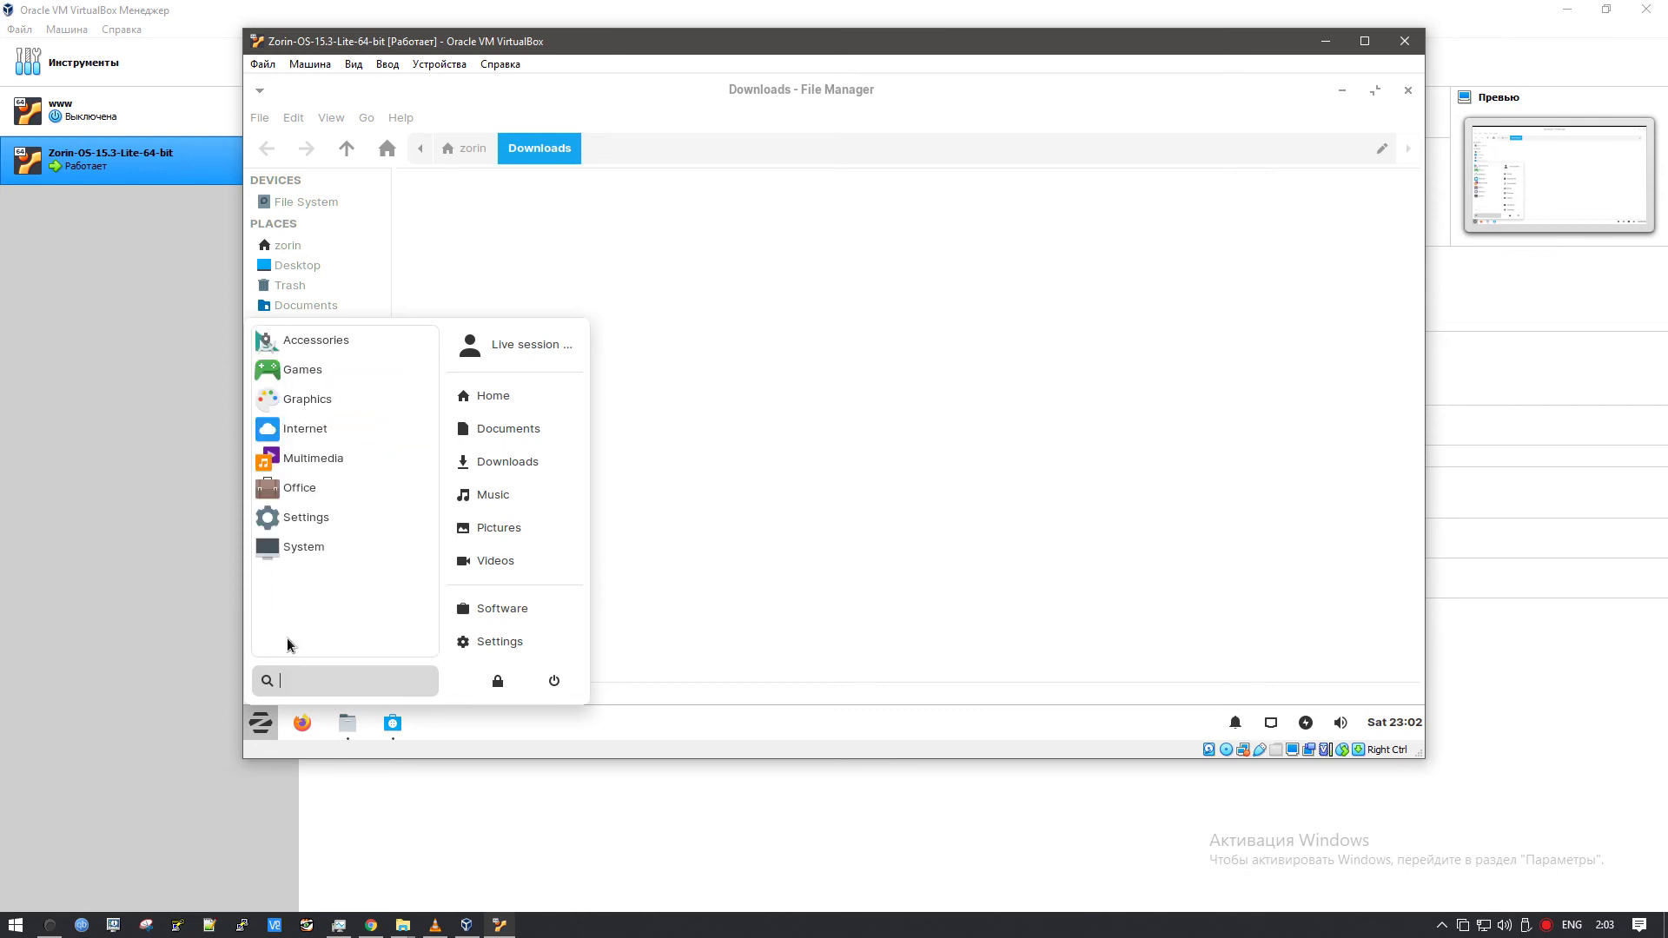
- View the Xfce Terminal preferences, and close them along with the Downloads folder window
click(314, 521)
scroll(313, 465, down, 10)
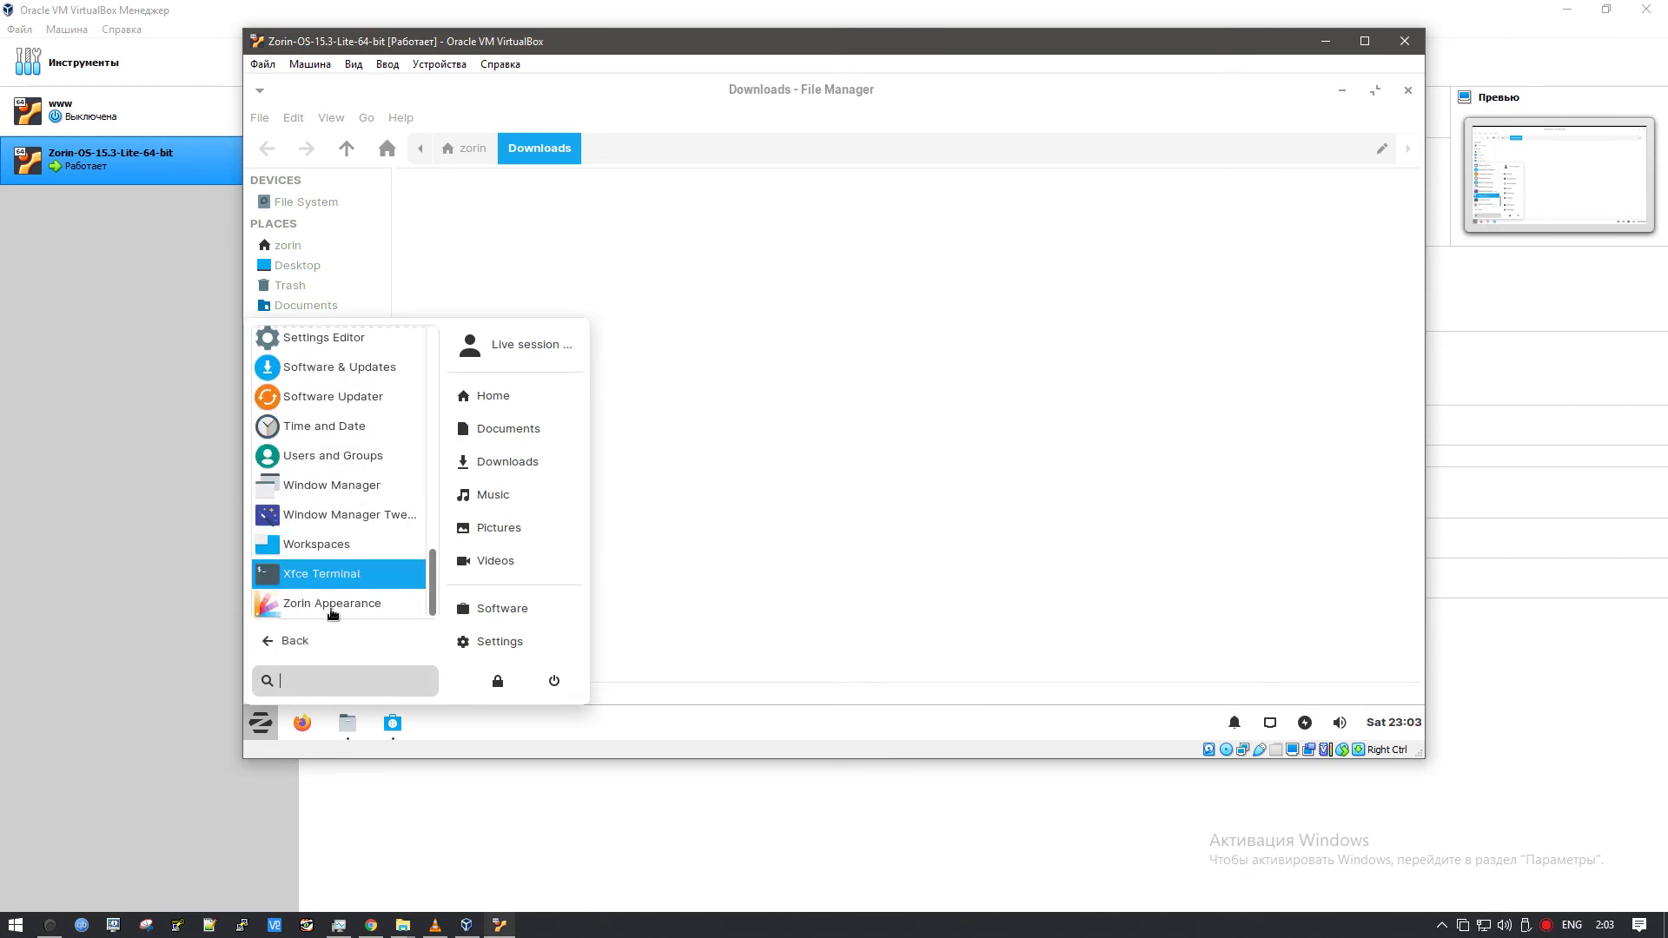
click(333, 579)
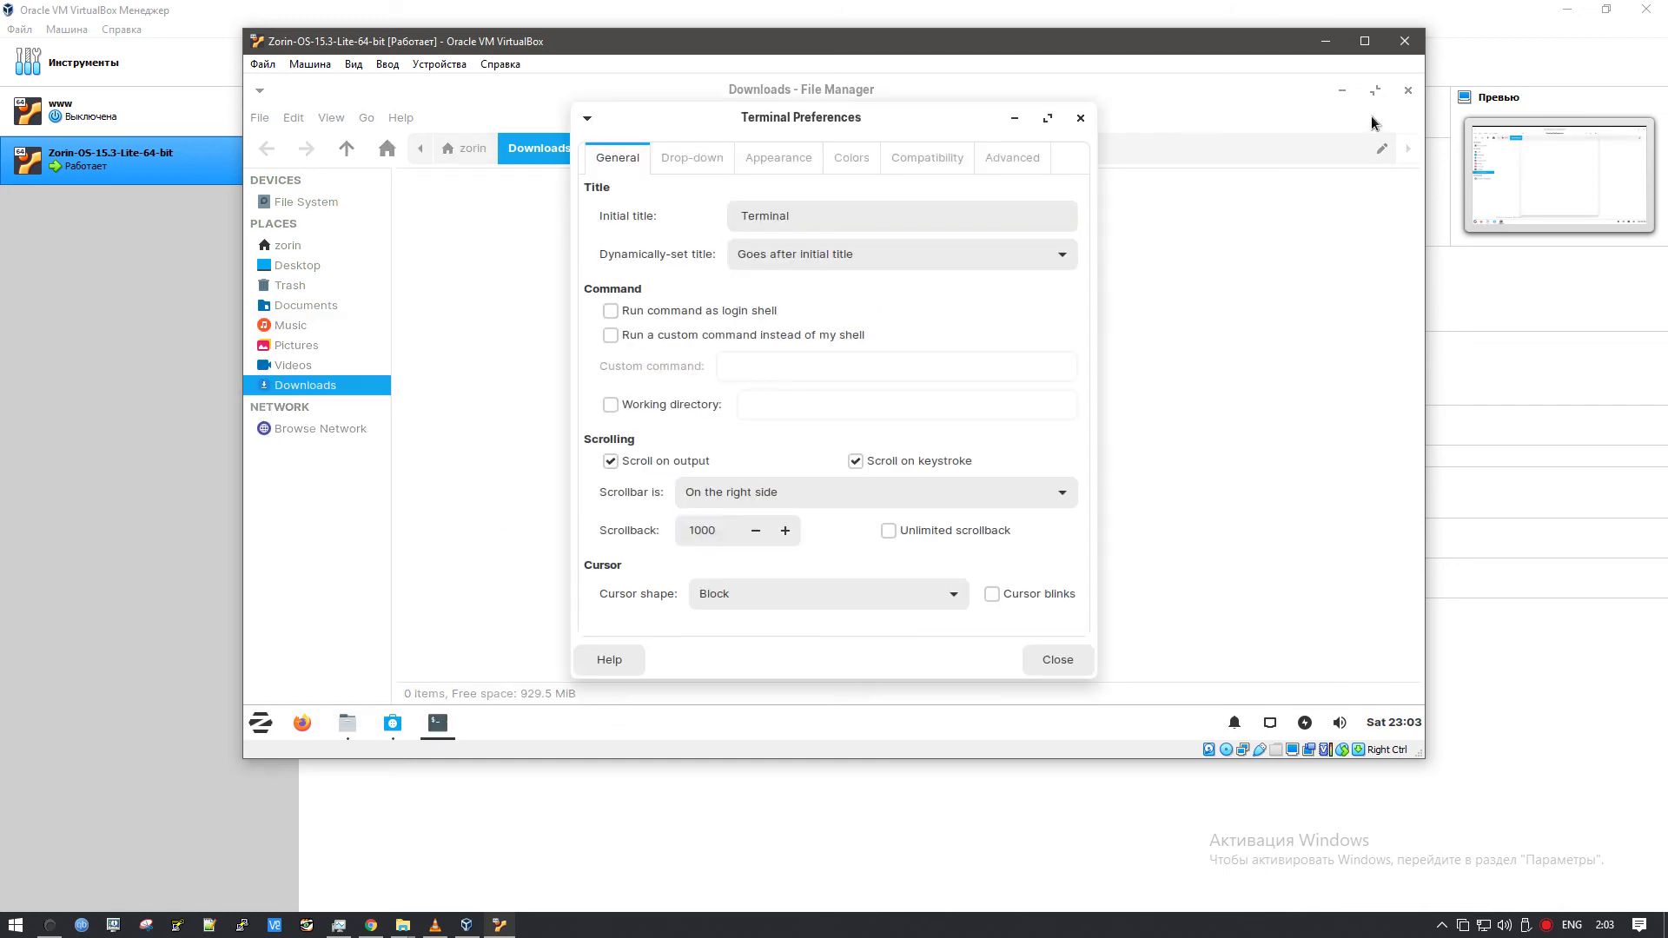
click(1408, 90)
click(1080, 118)
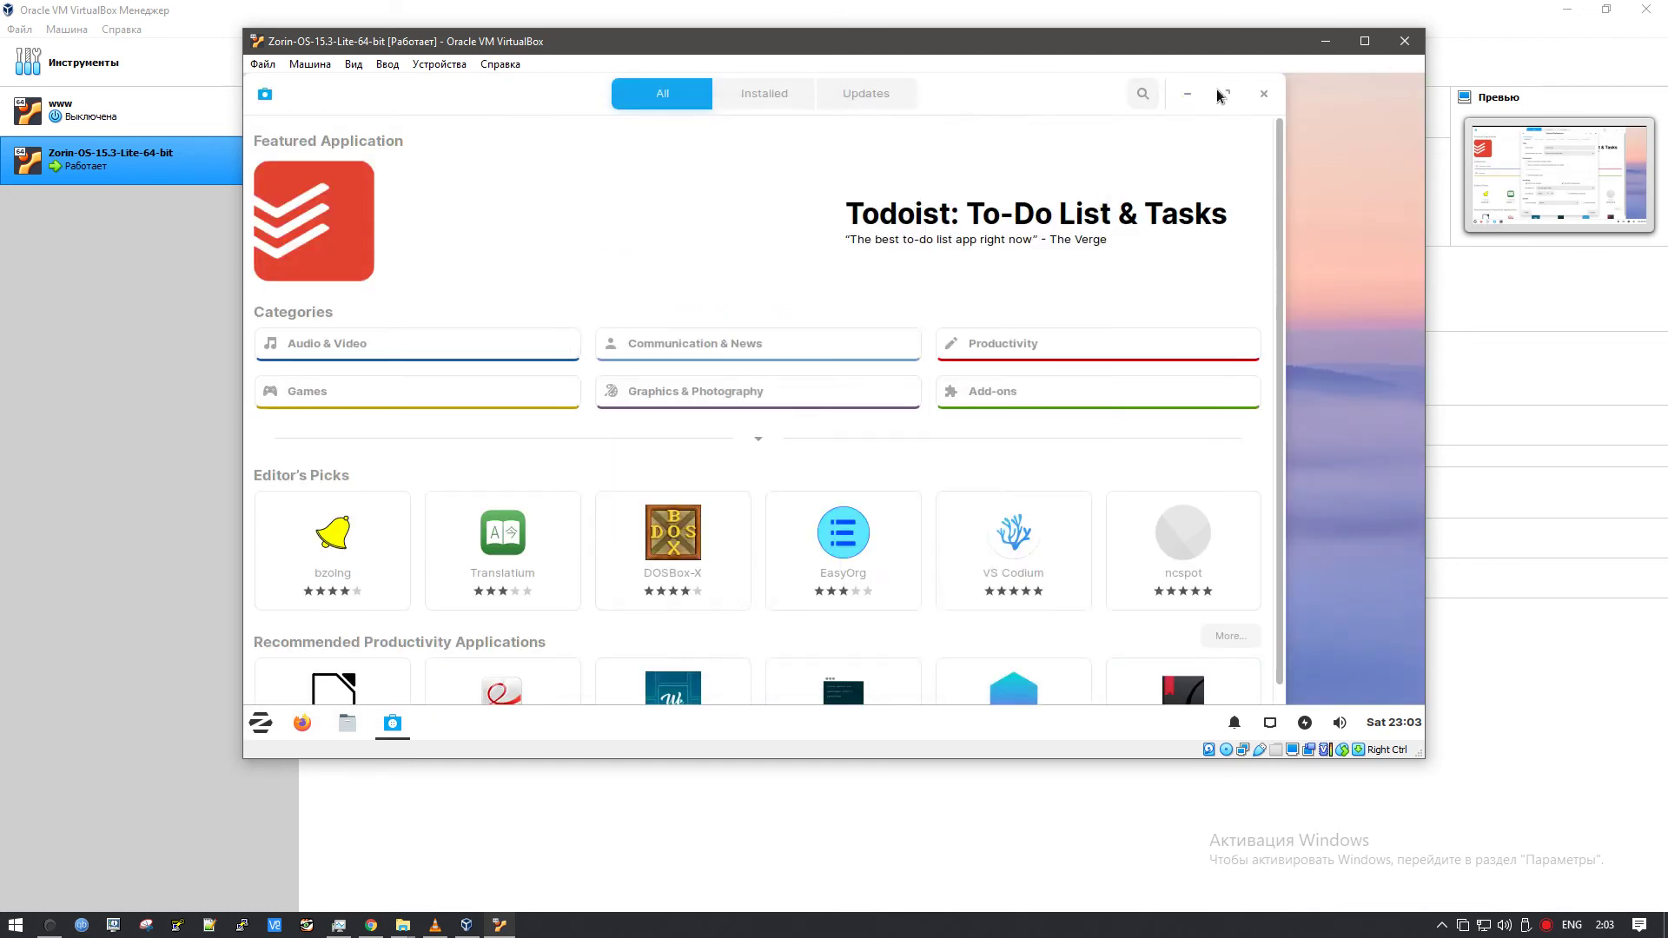
- Close the software store window and launch the Zorin OS 15.3 installer from the desktop
click(1264, 96)
double_click(298, 167)
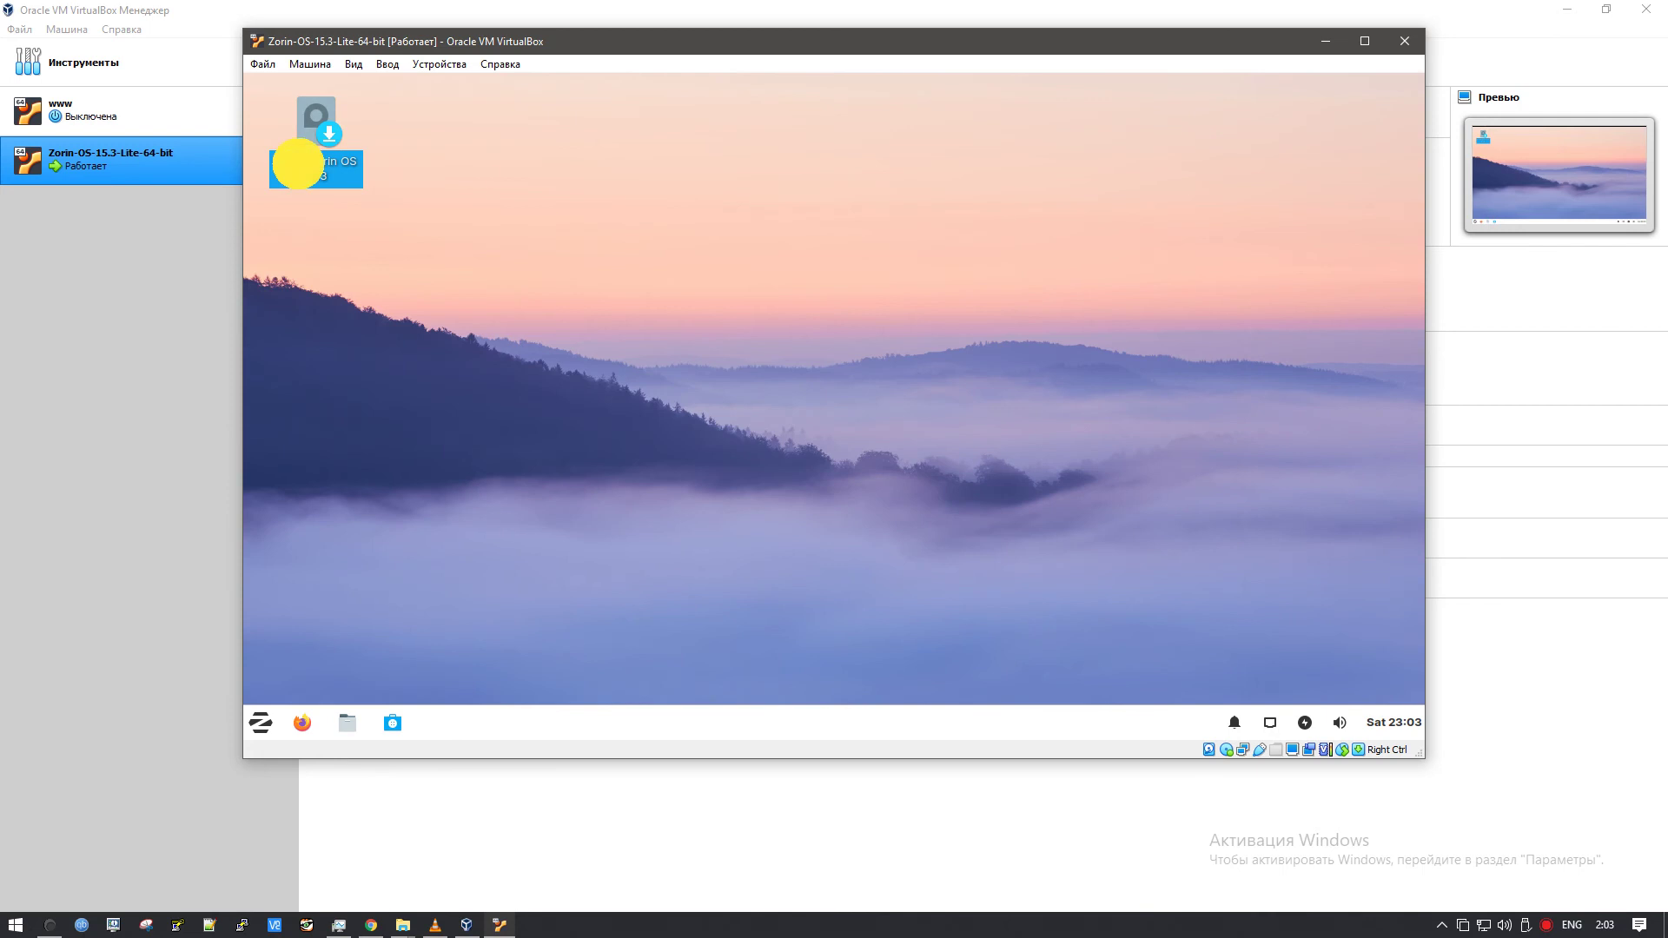
- Search the application launcher for "ter" and add Terminal Emulator to both the desktop and the panel
click(265, 723)
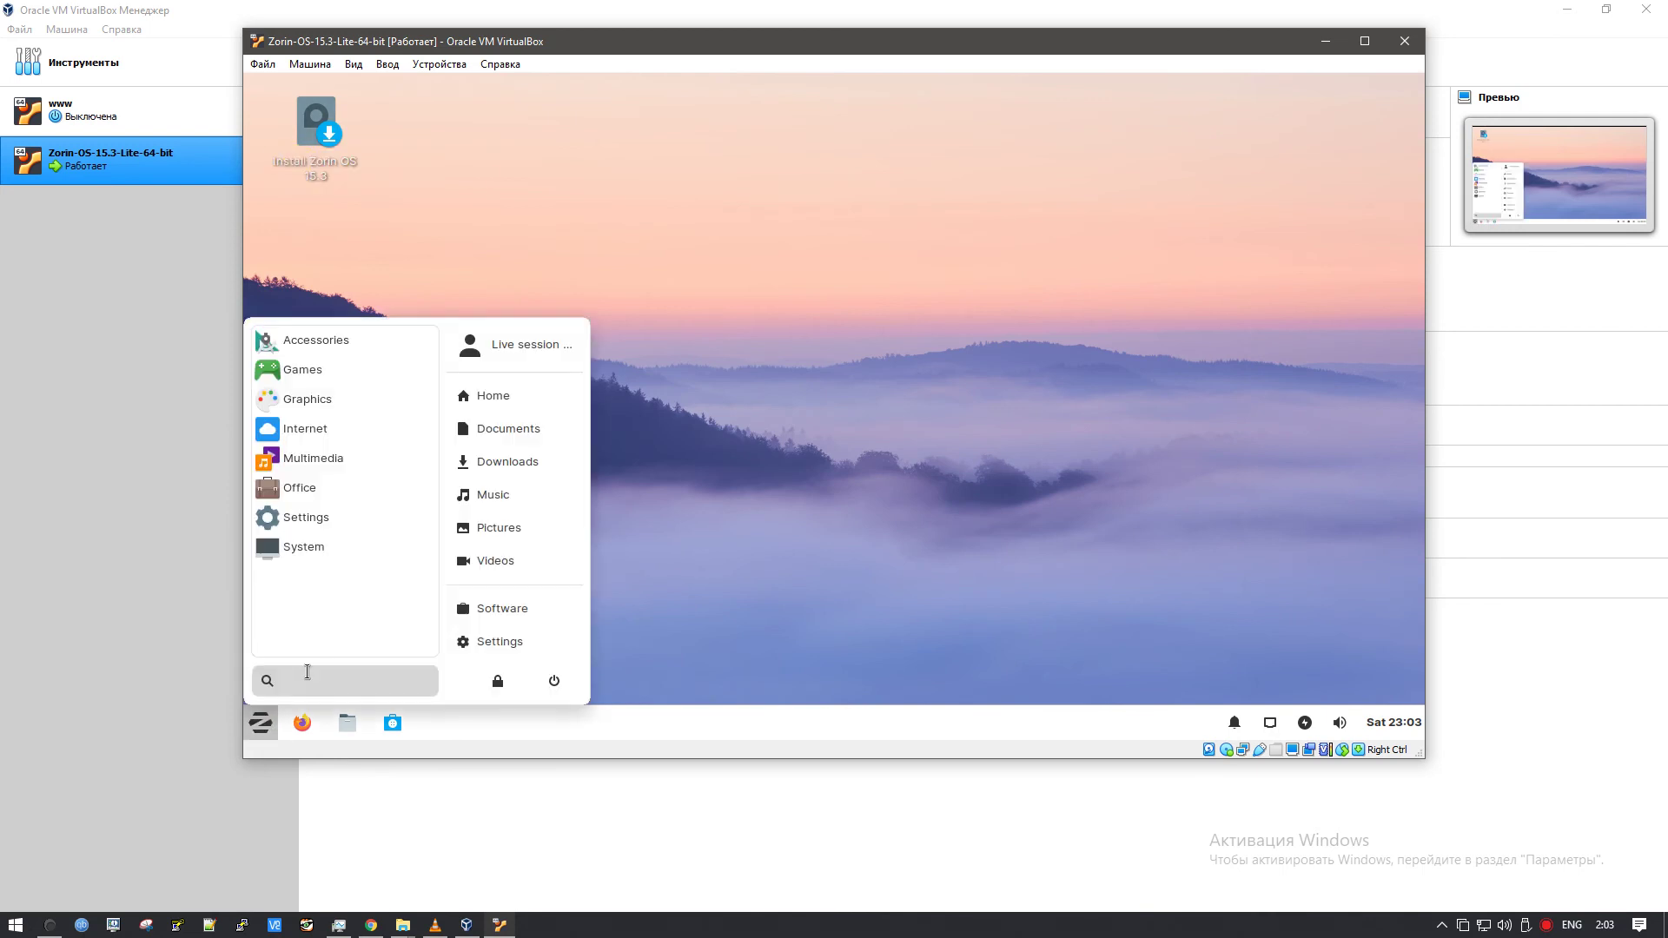
text(ter)
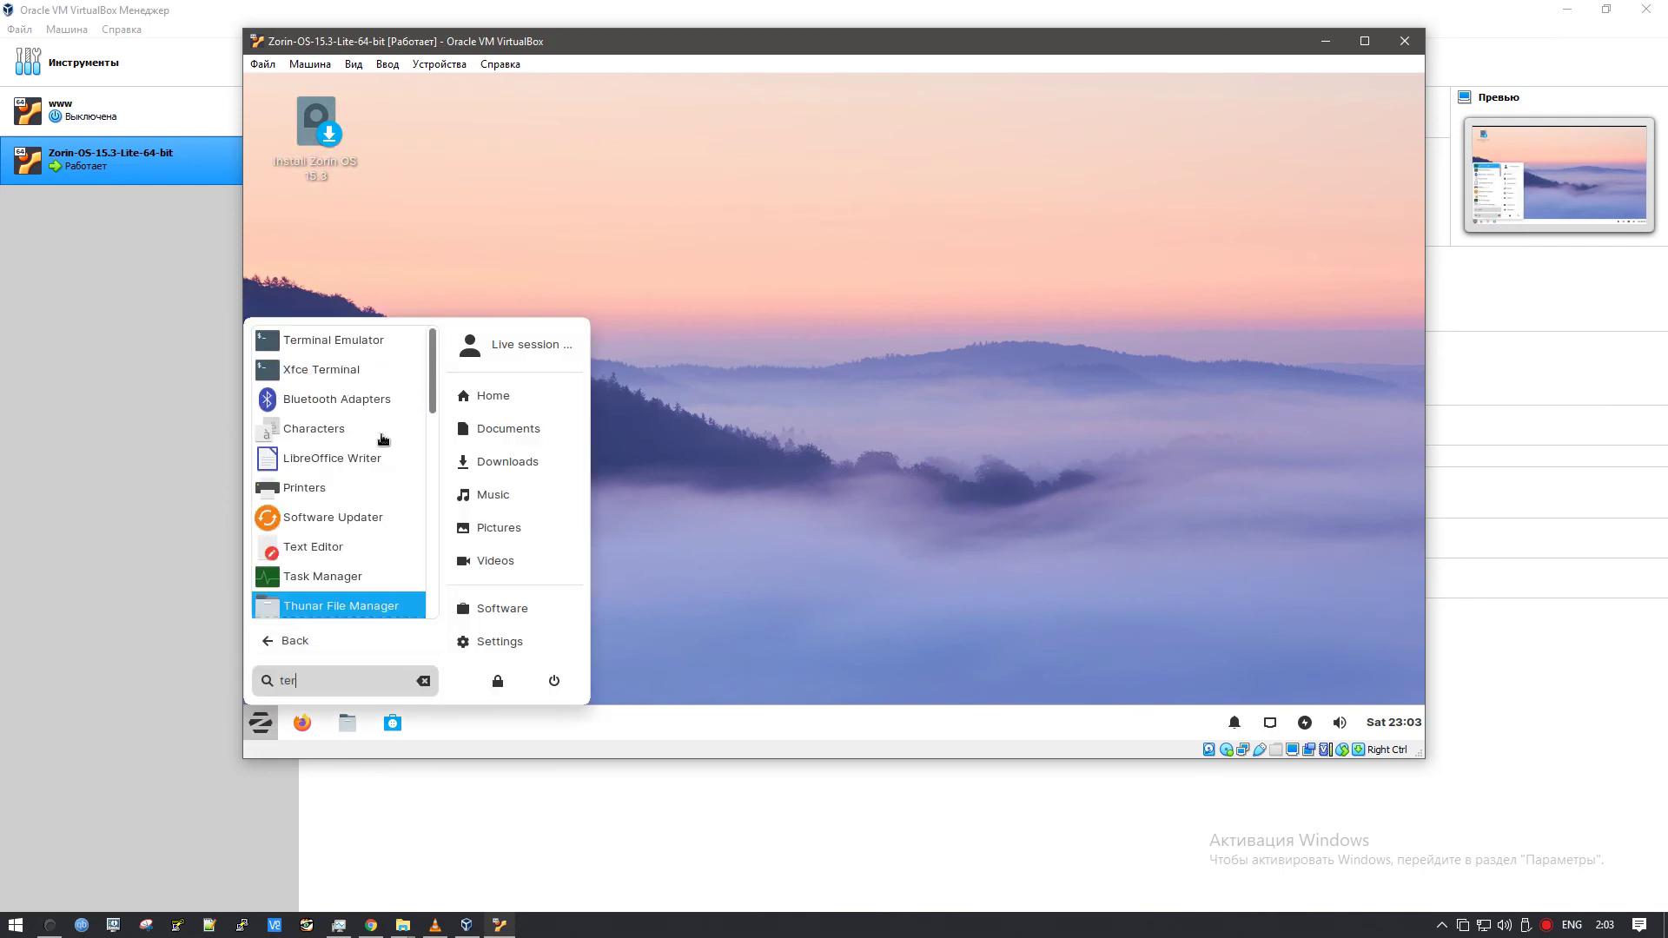
right_click(379, 346)
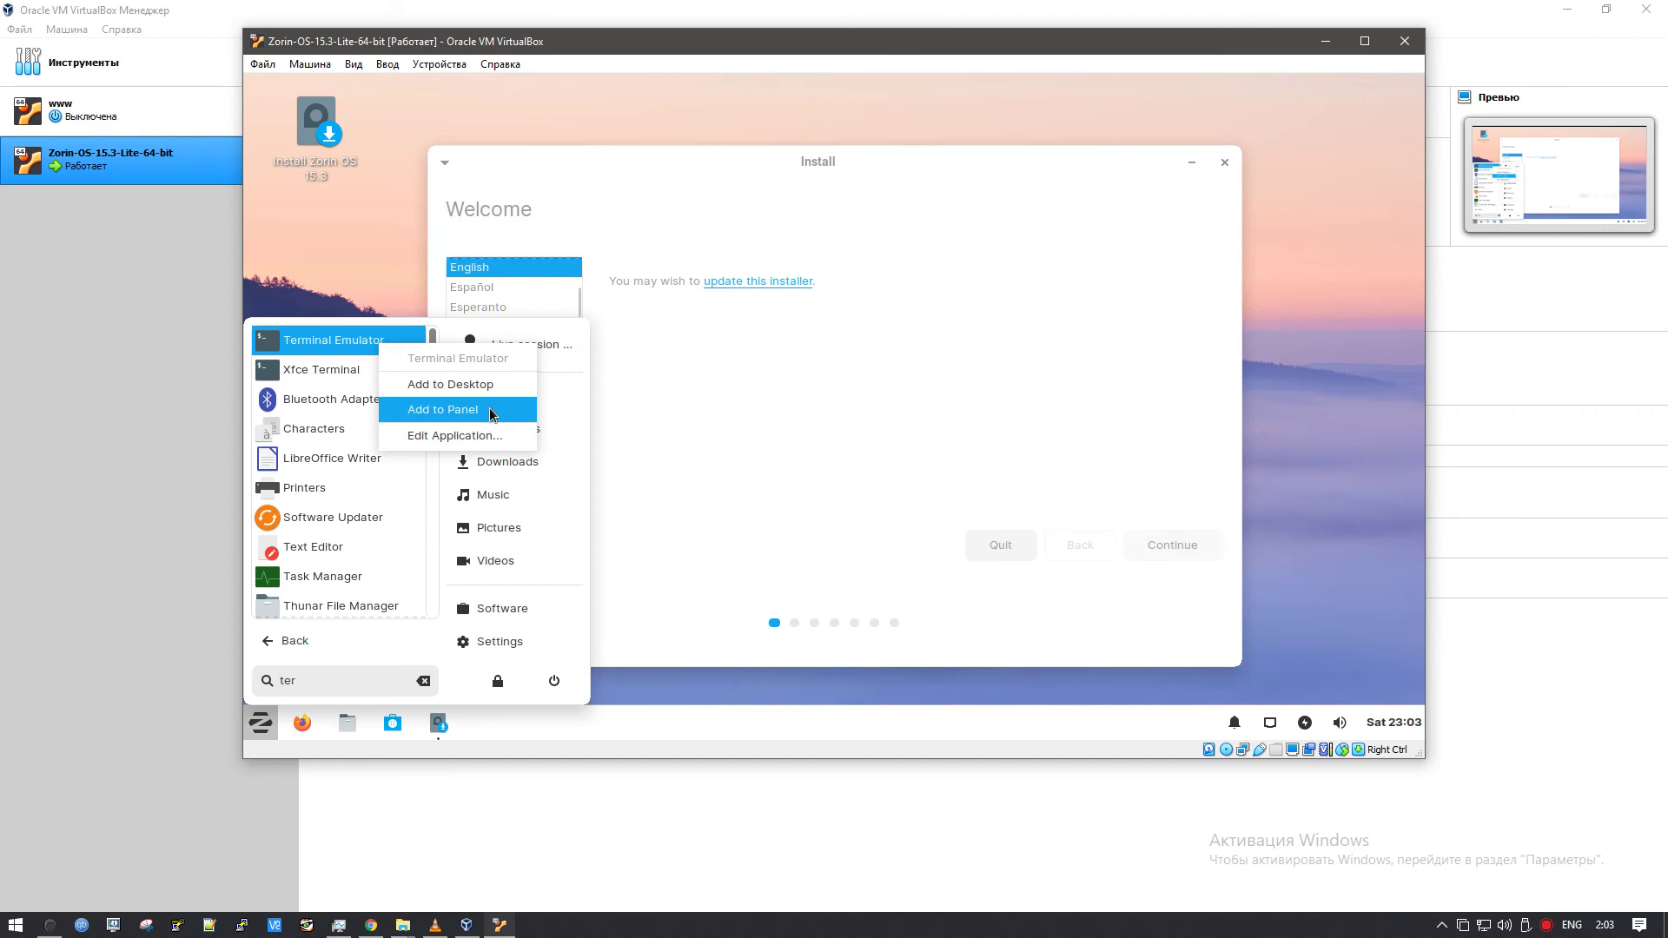
click(448, 384)
right_click(365, 341)
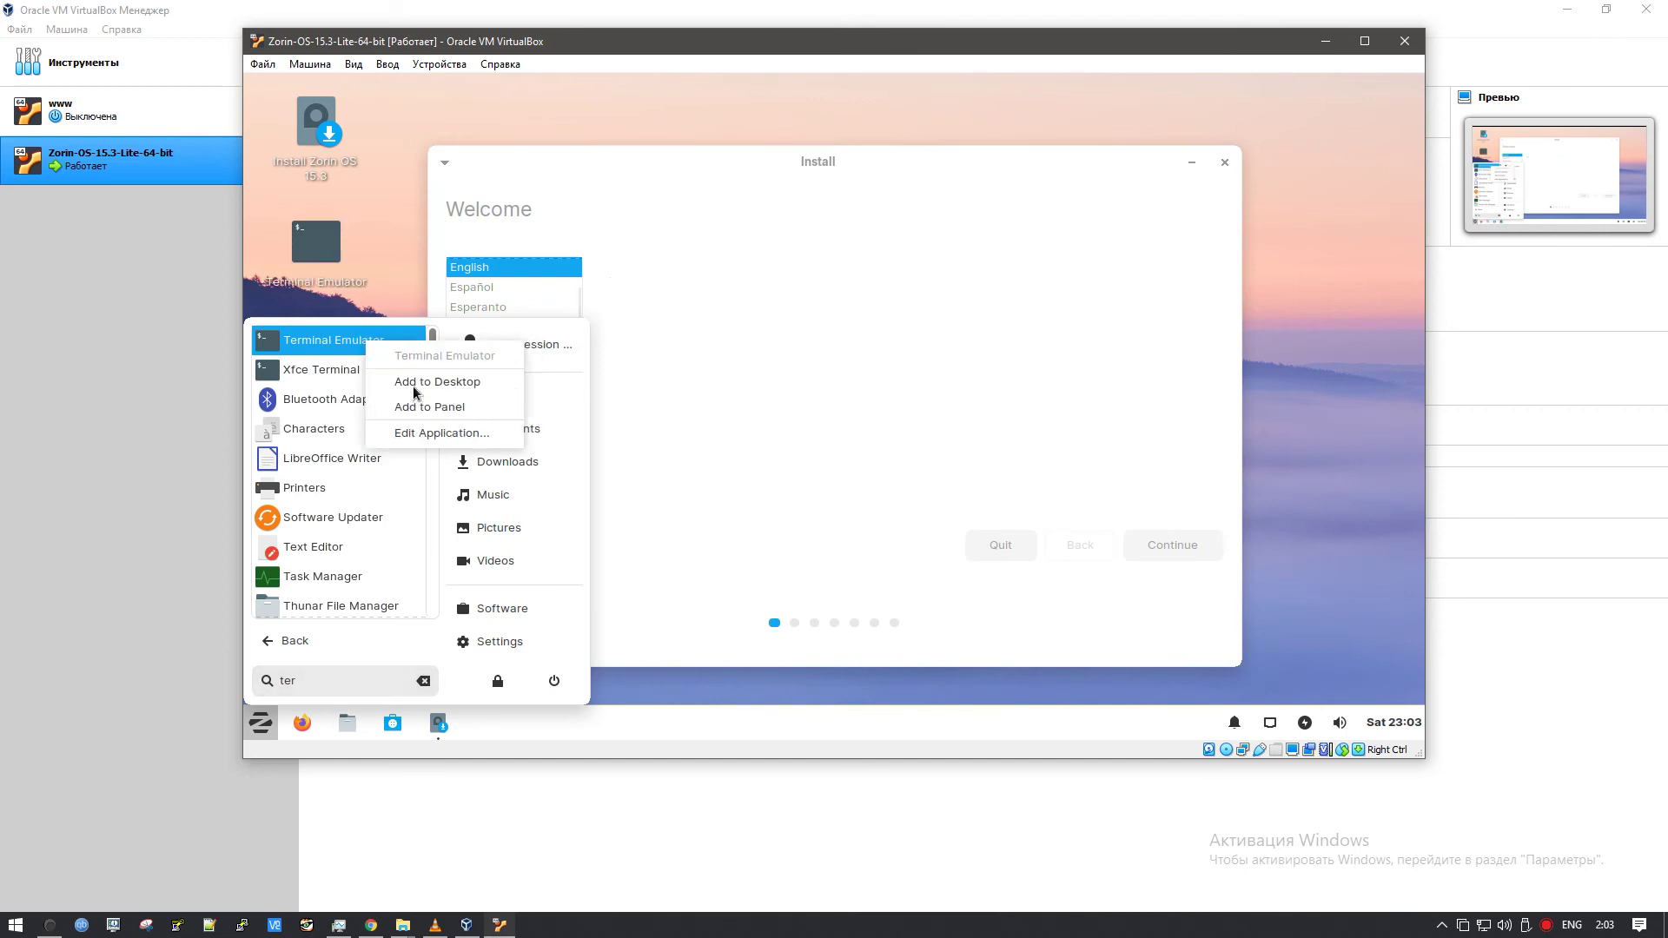
click(424, 406)
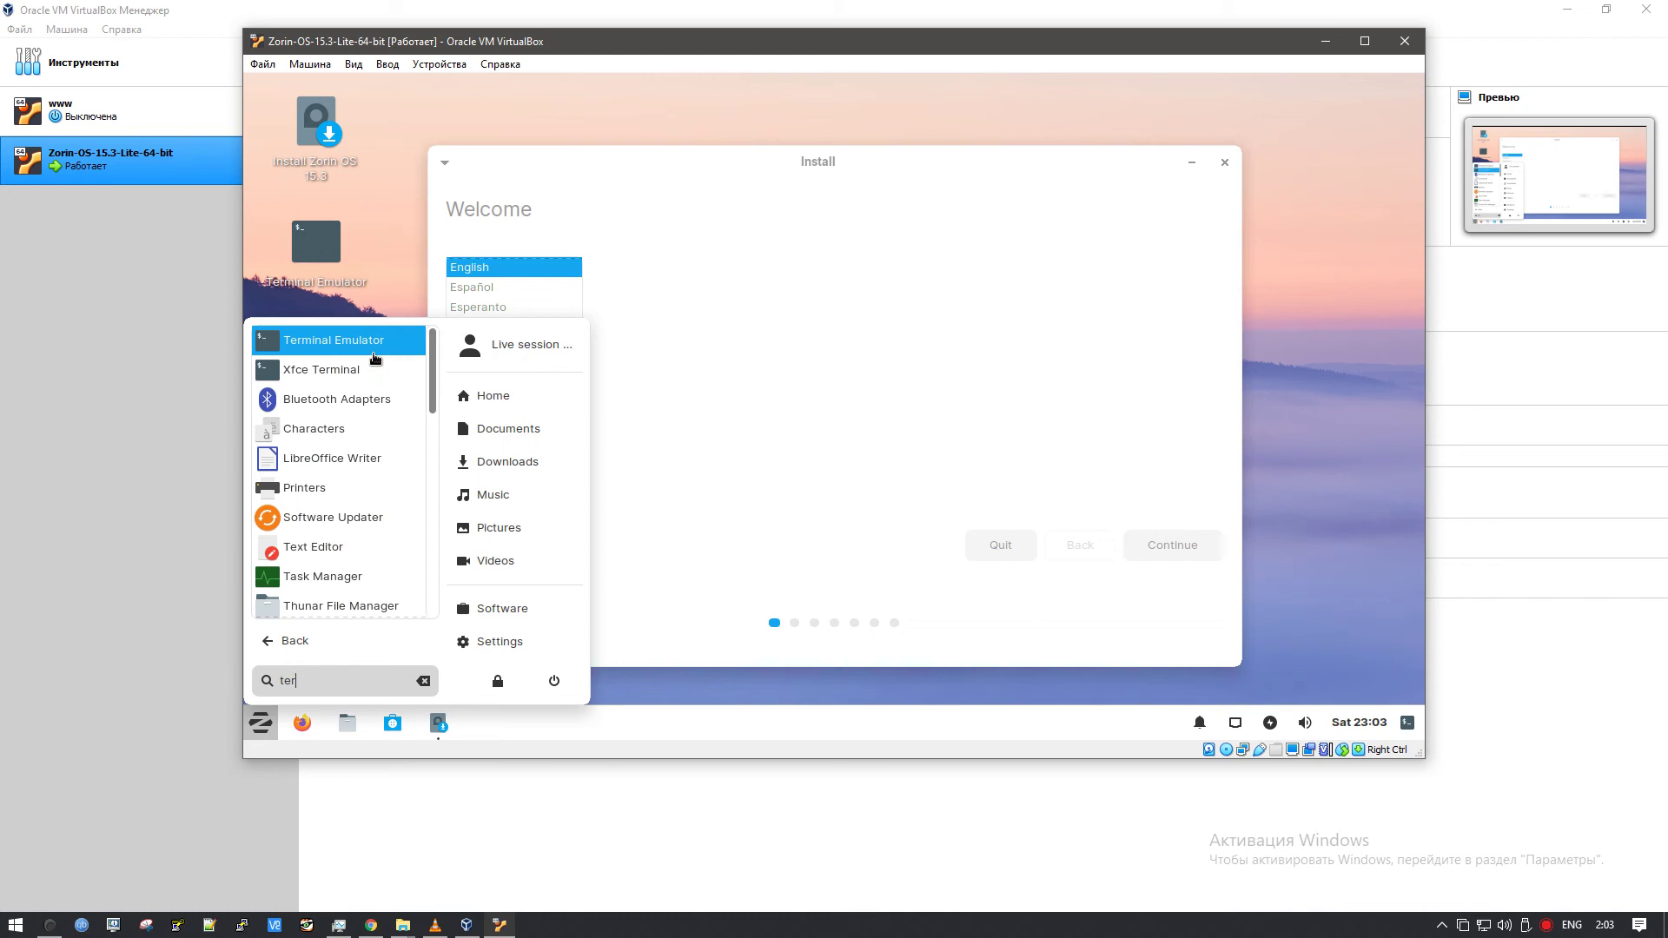
right_click(387, 346)
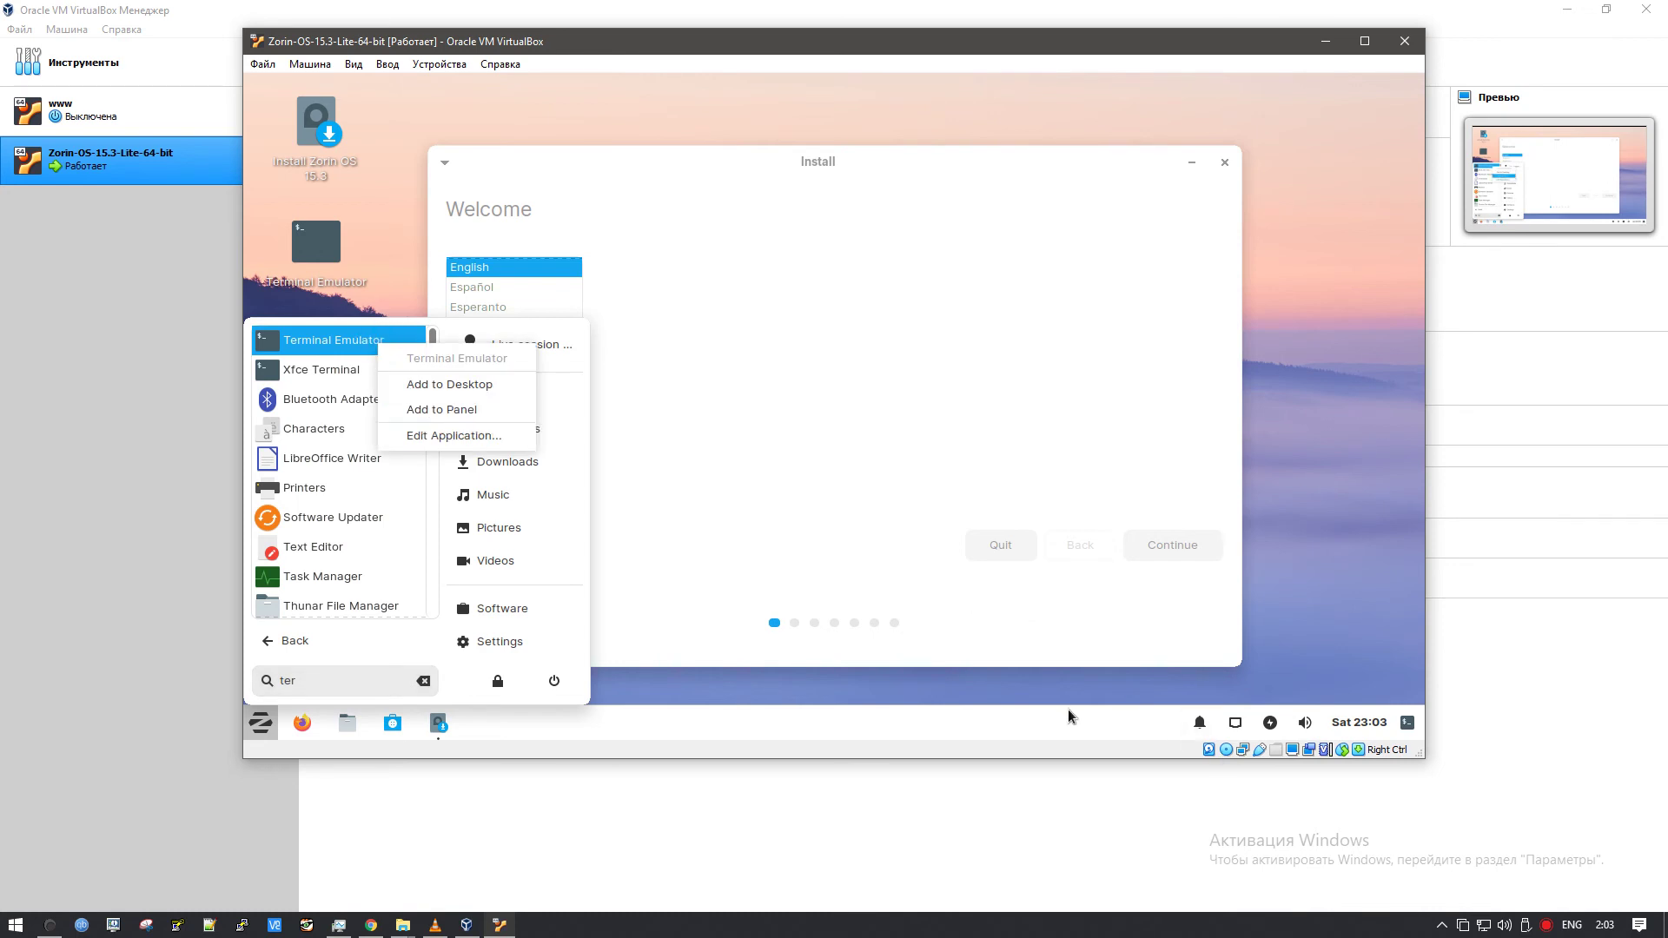
click(1136, 719)
- Open the terminal from its new panel launcher, move its window lower on the desktop and try to run htop
click(1407, 722)
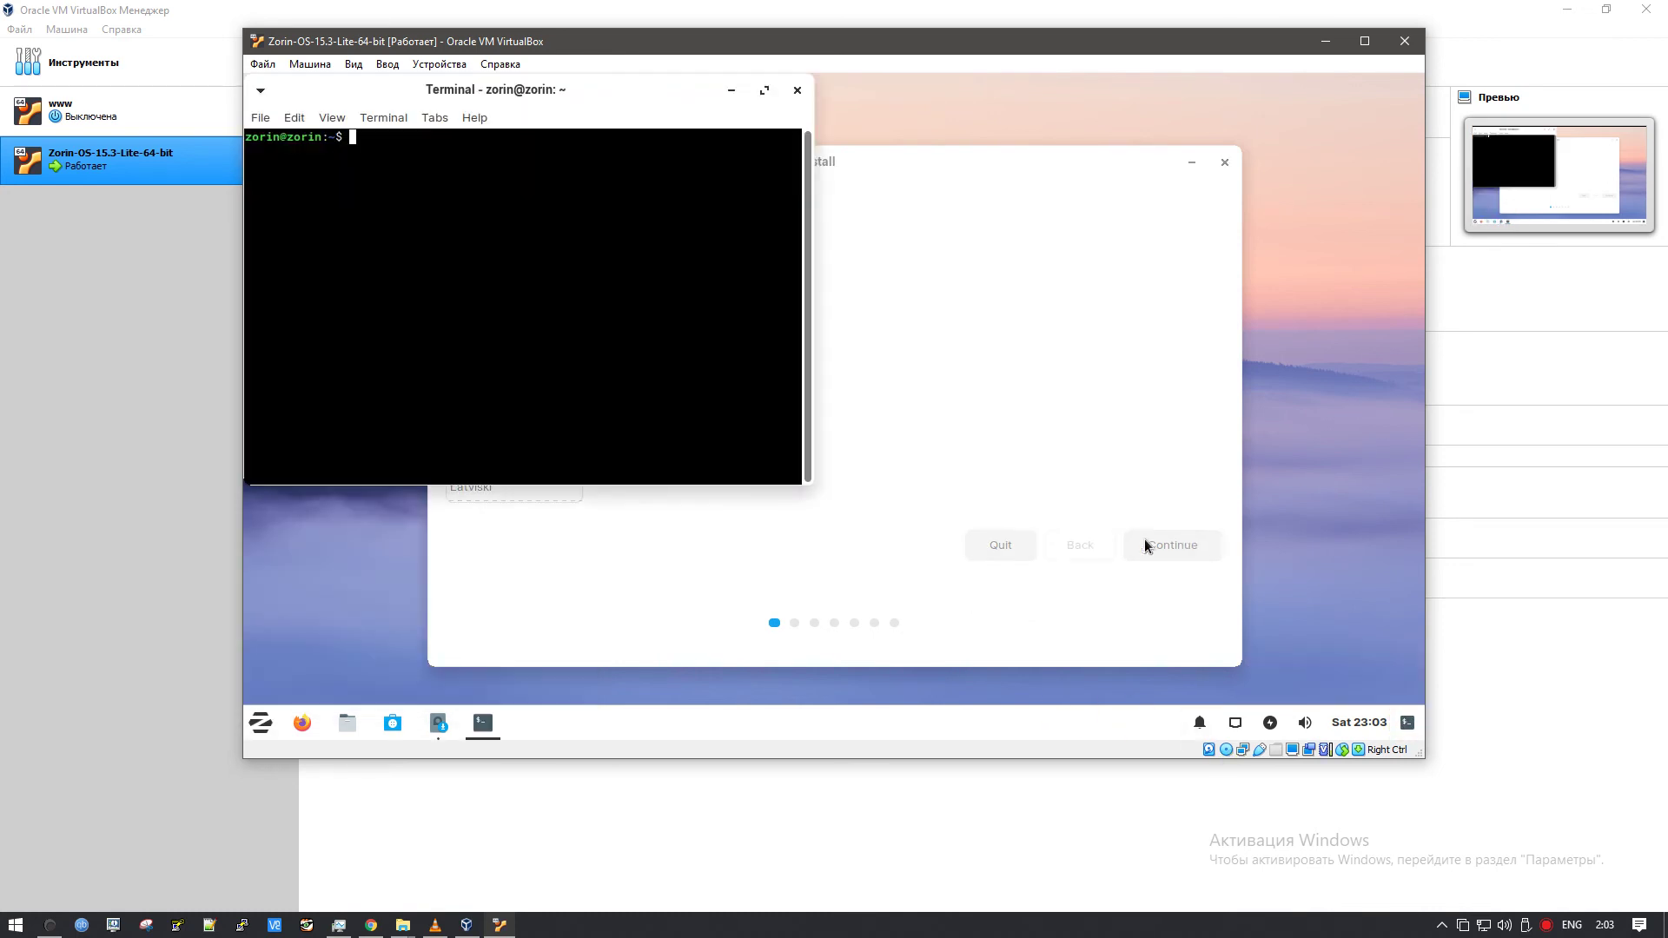
drag(563, 108, 700, 335)
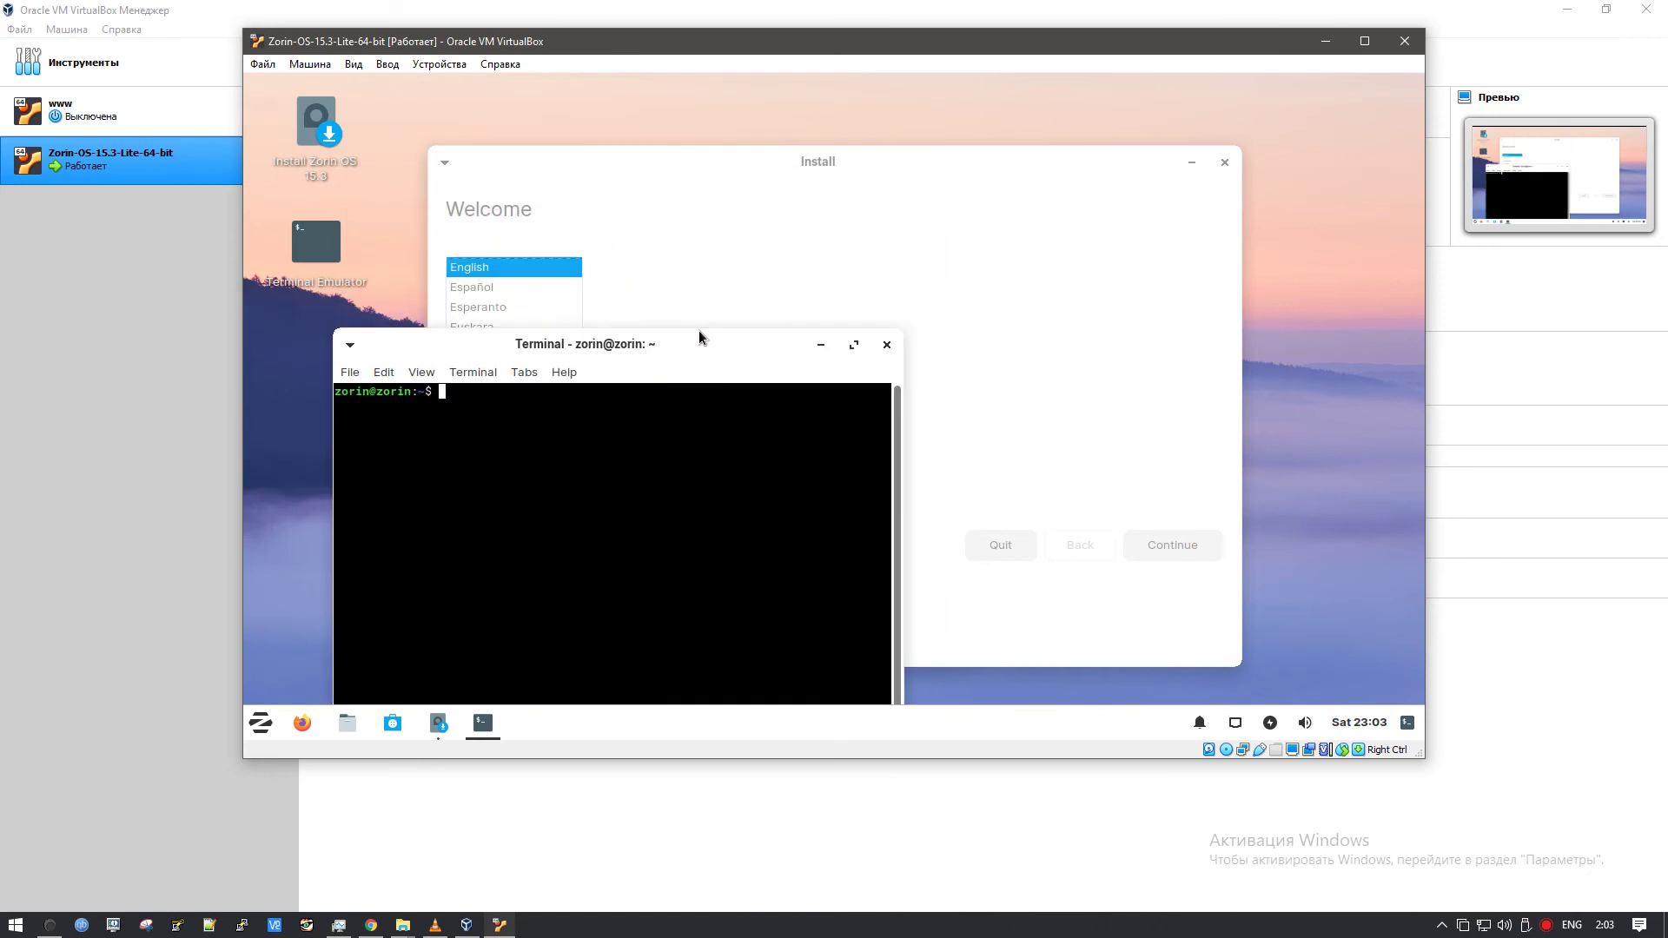
text(htop)
key(Return)
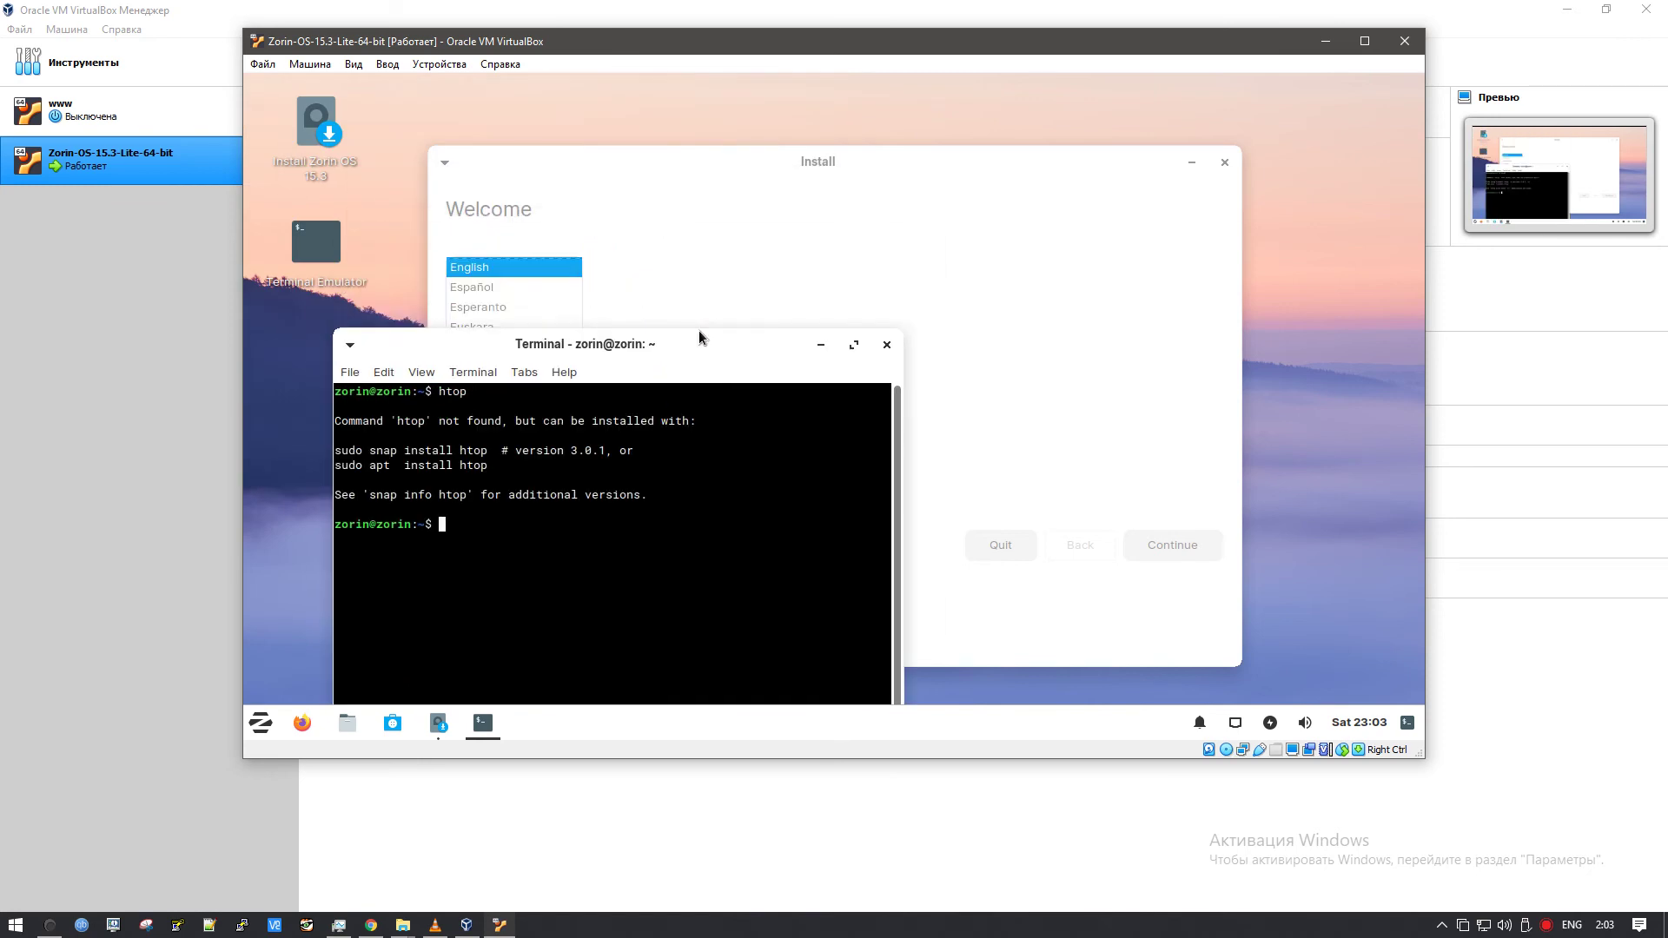
- Copy the suggested command sudo apt install htop from the terminal output, run it and move the terminal window higher
triple_click(347, 466)
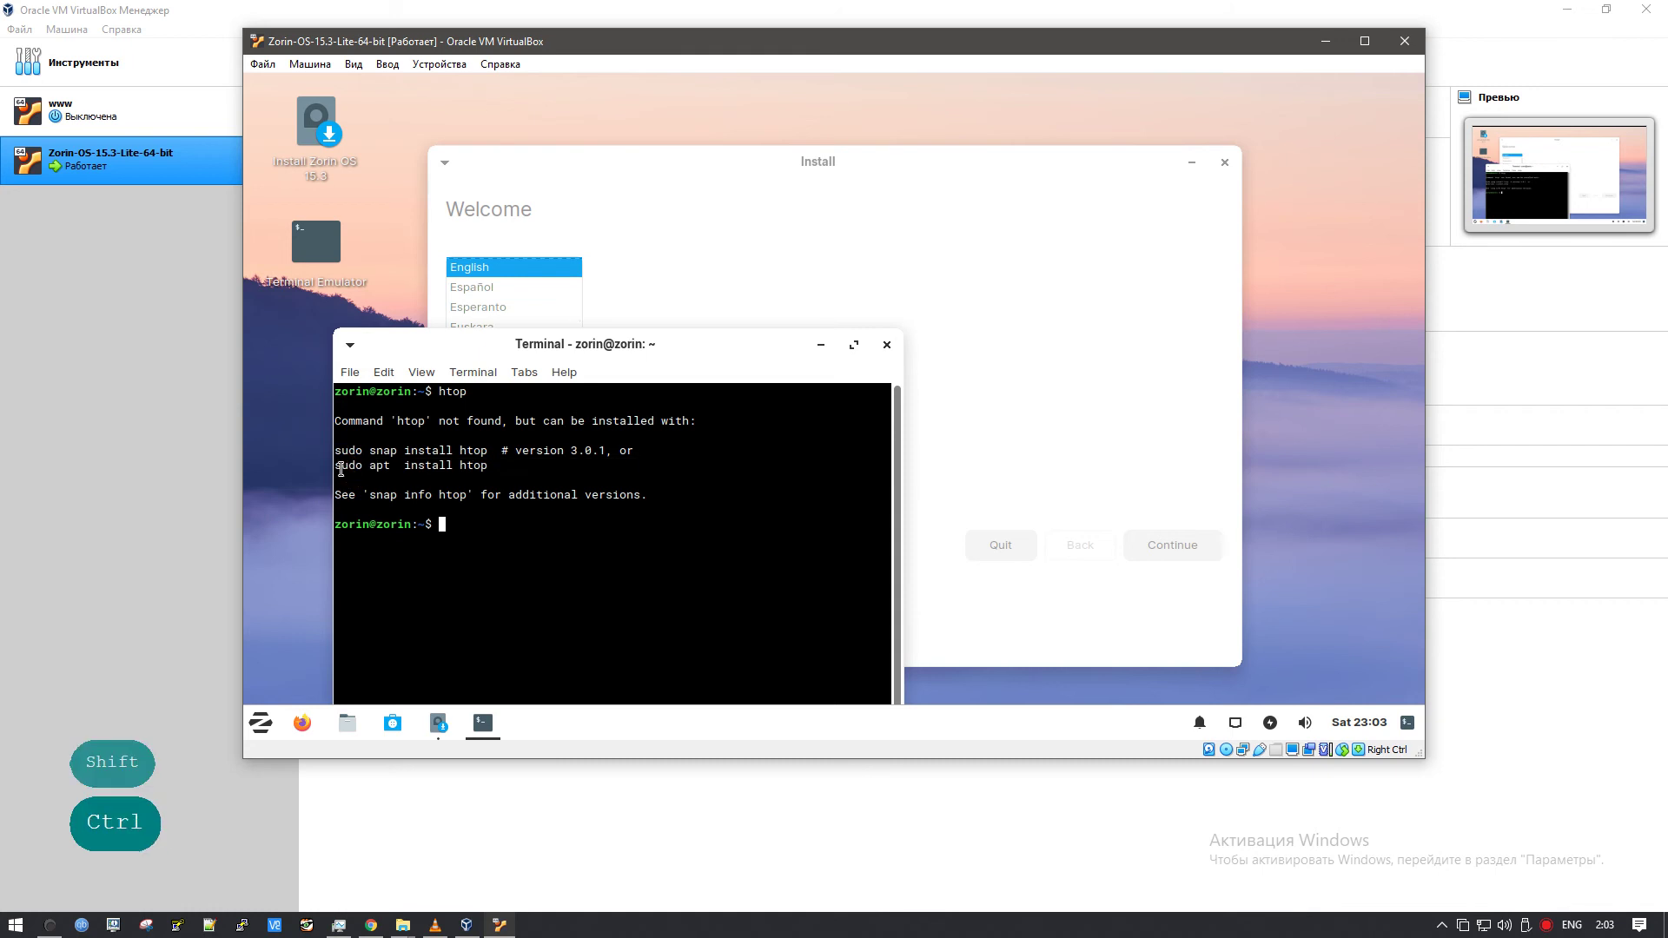
triple_click(466, 474)
key(ctrl+c)
click(372, 447)
triple_click(326, 463)
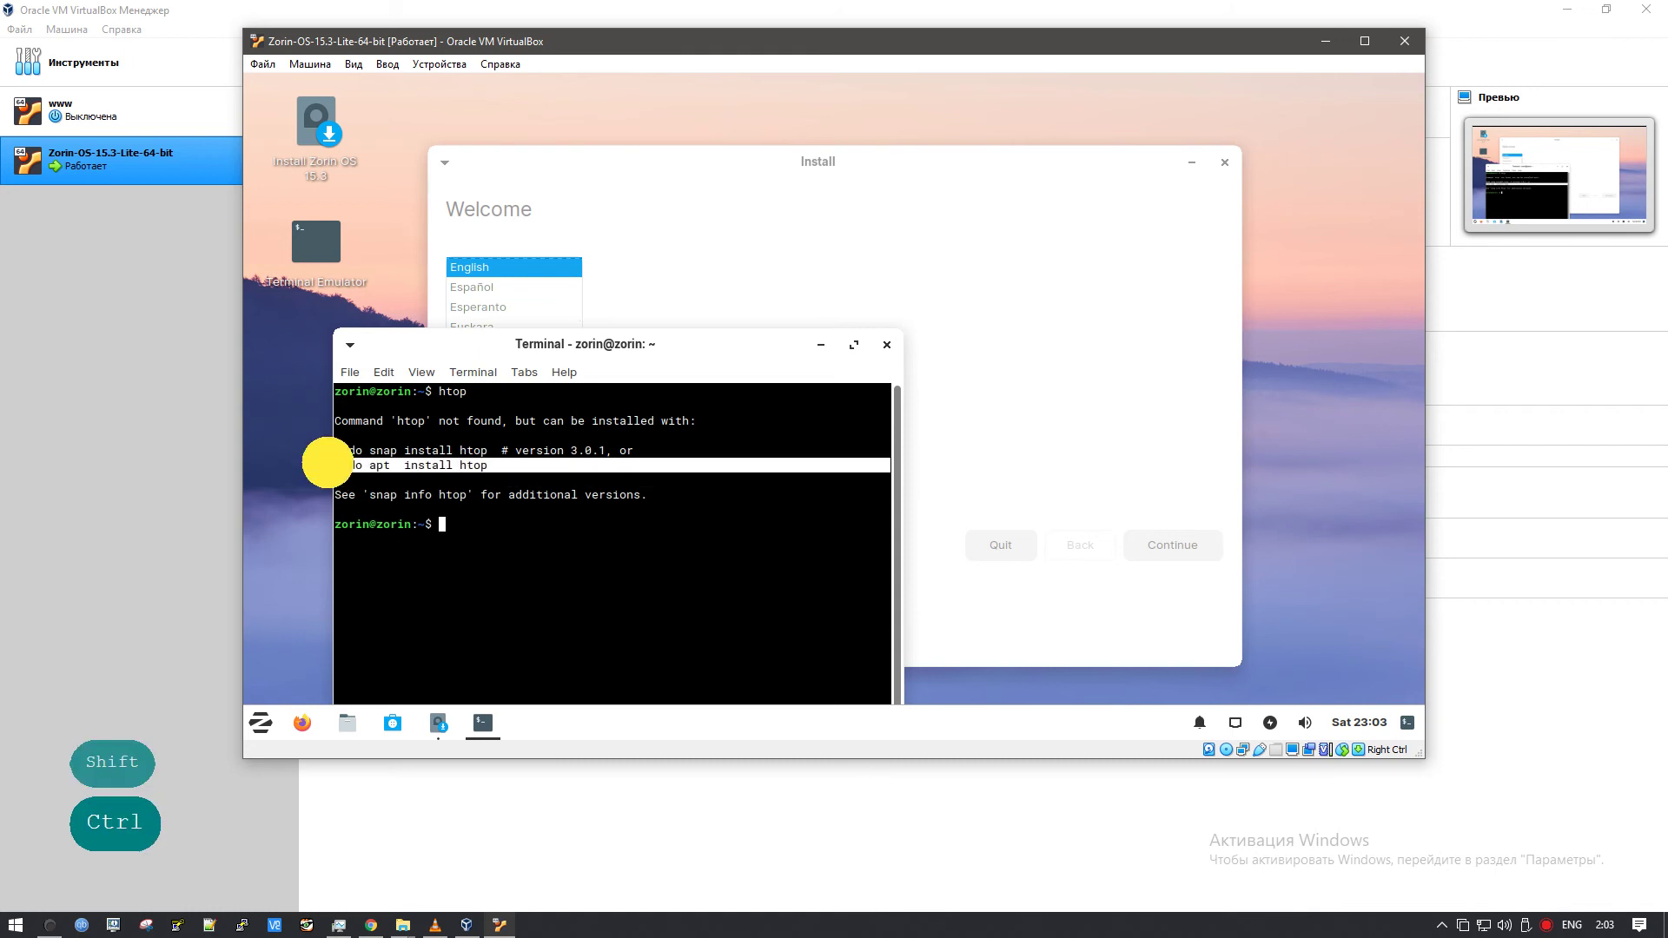
key(ctrl+shift+v)
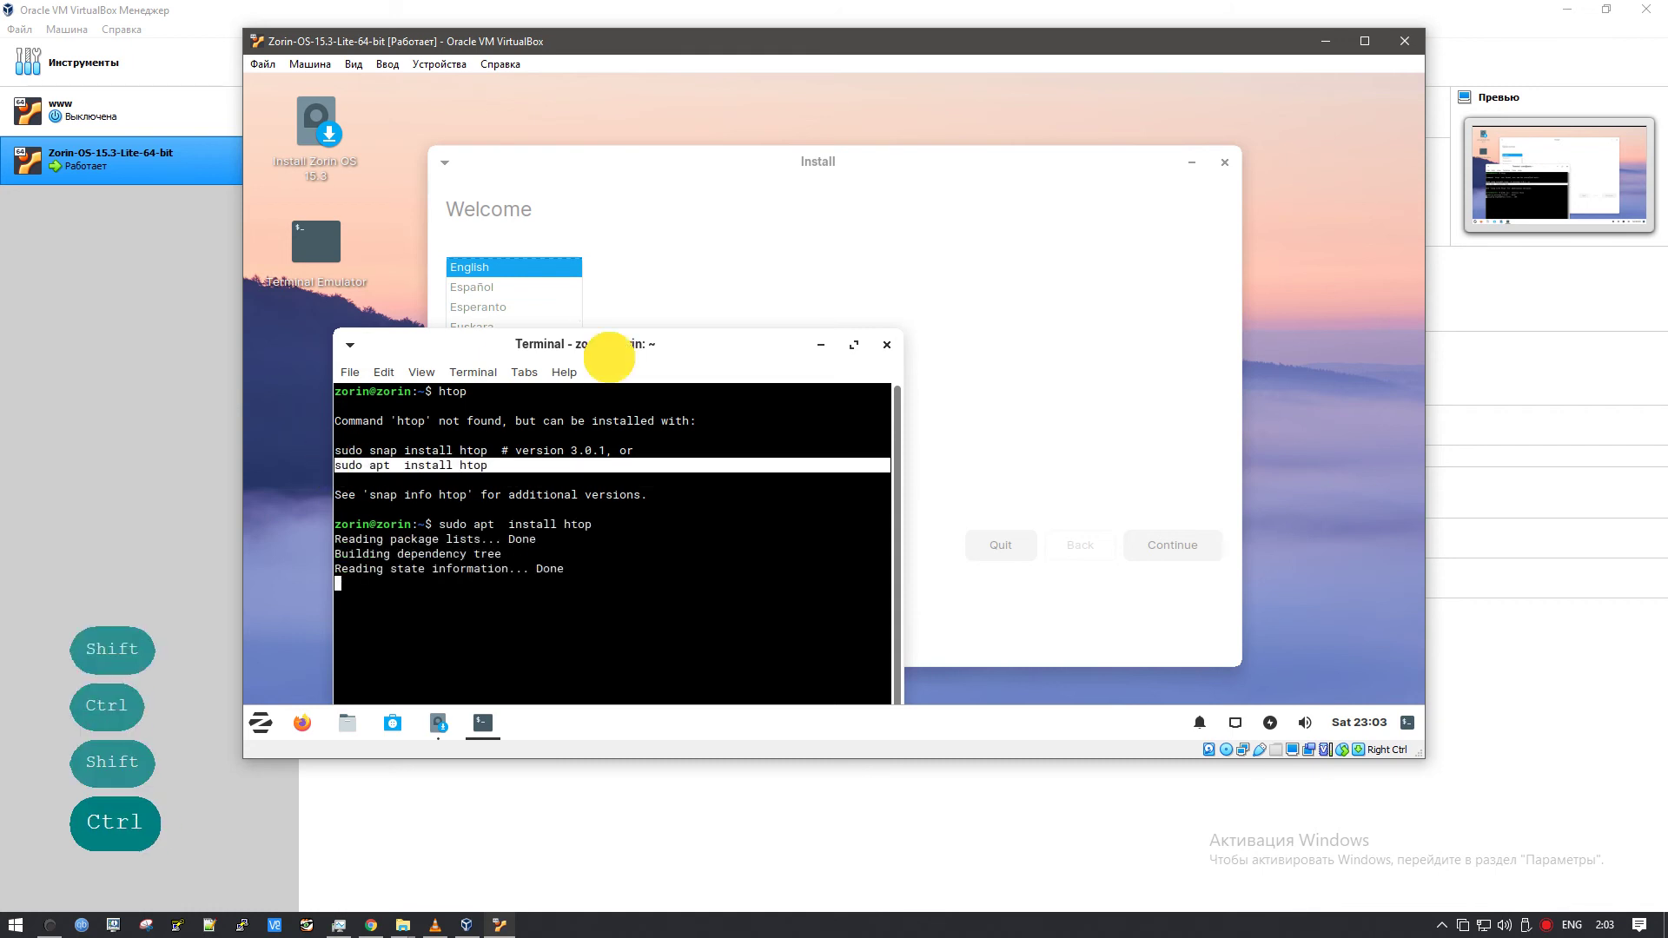
drag(606, 339, 574, 197)
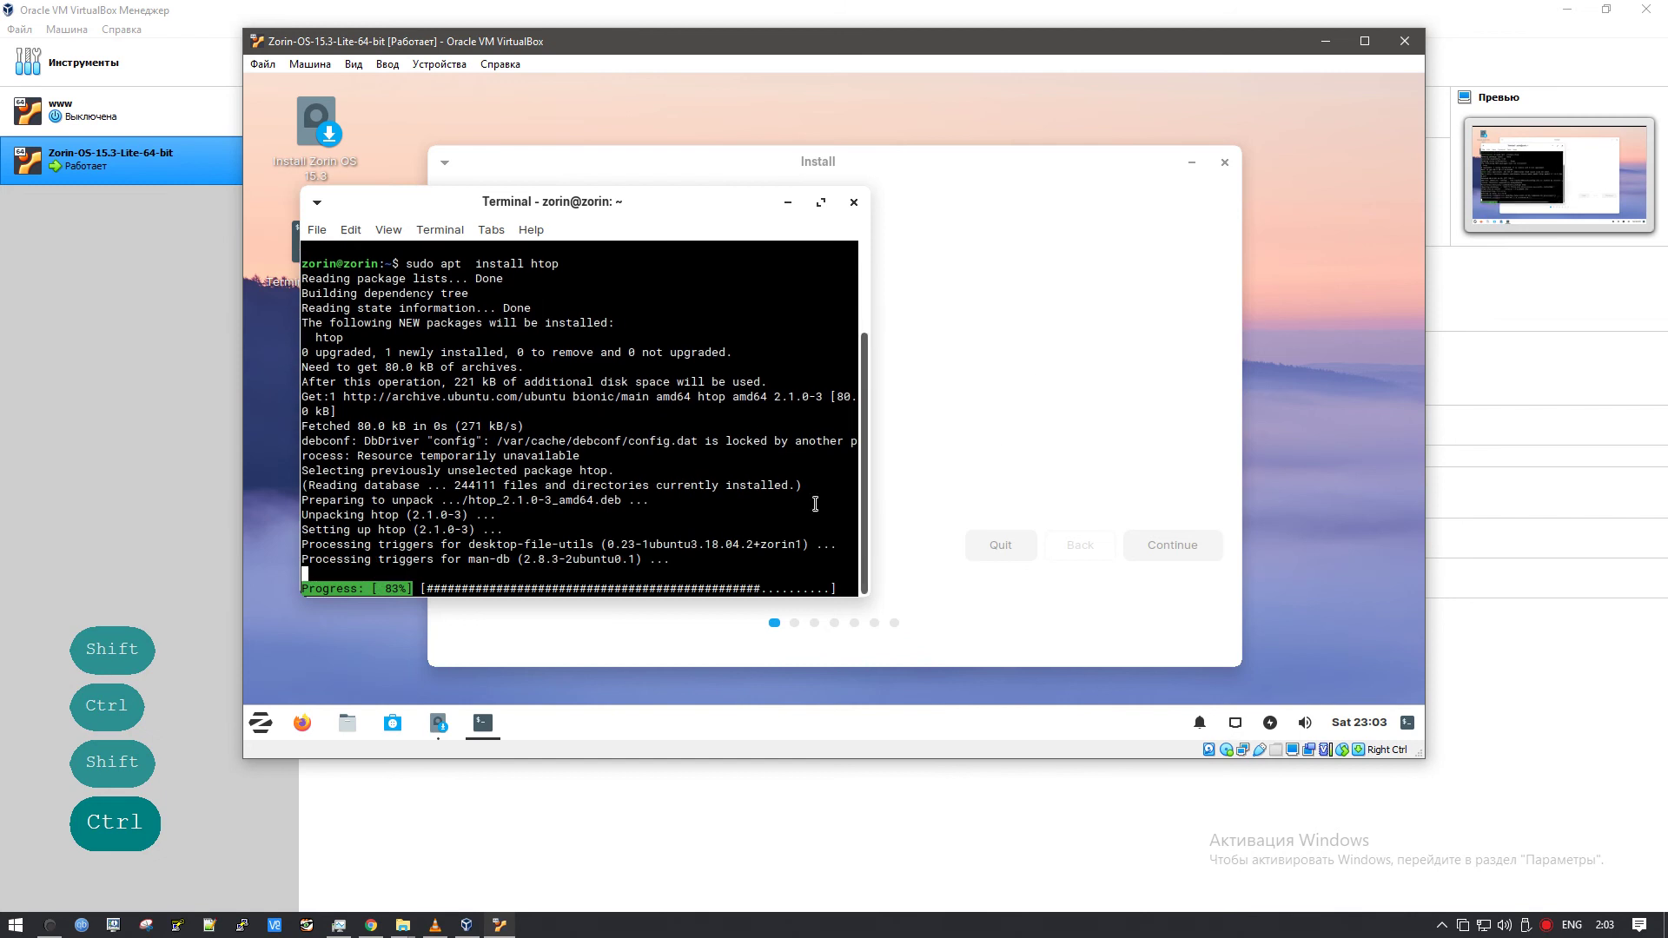
- Run htop and maximize the terminal window to view the running processes
text(htop)
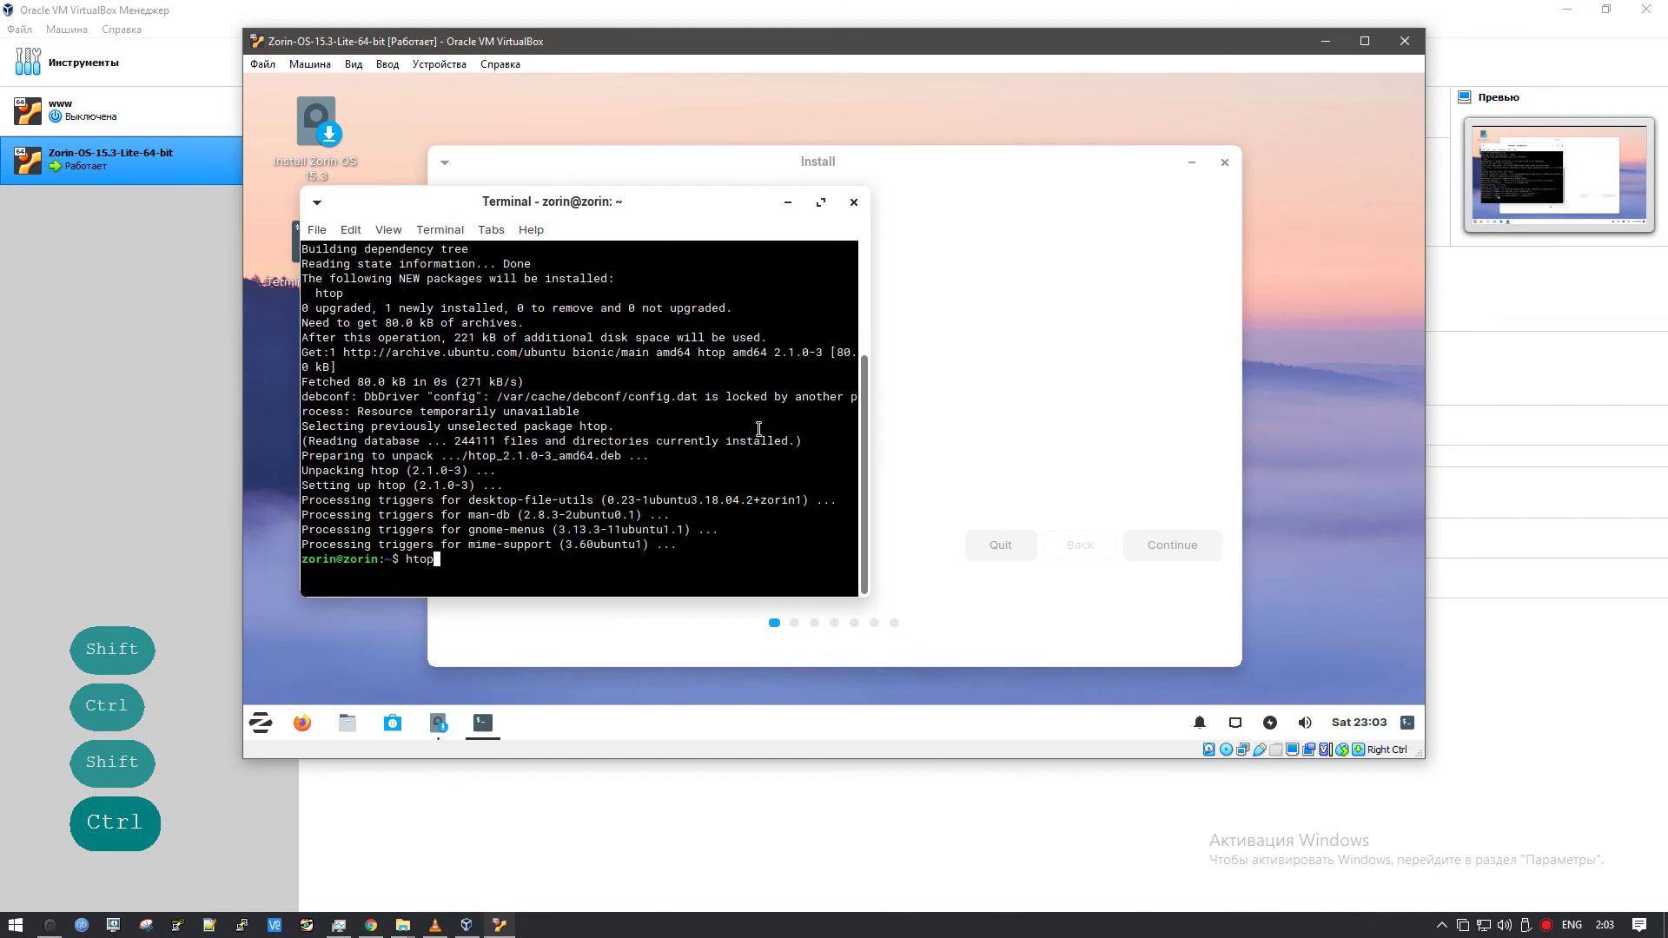
key(Return)
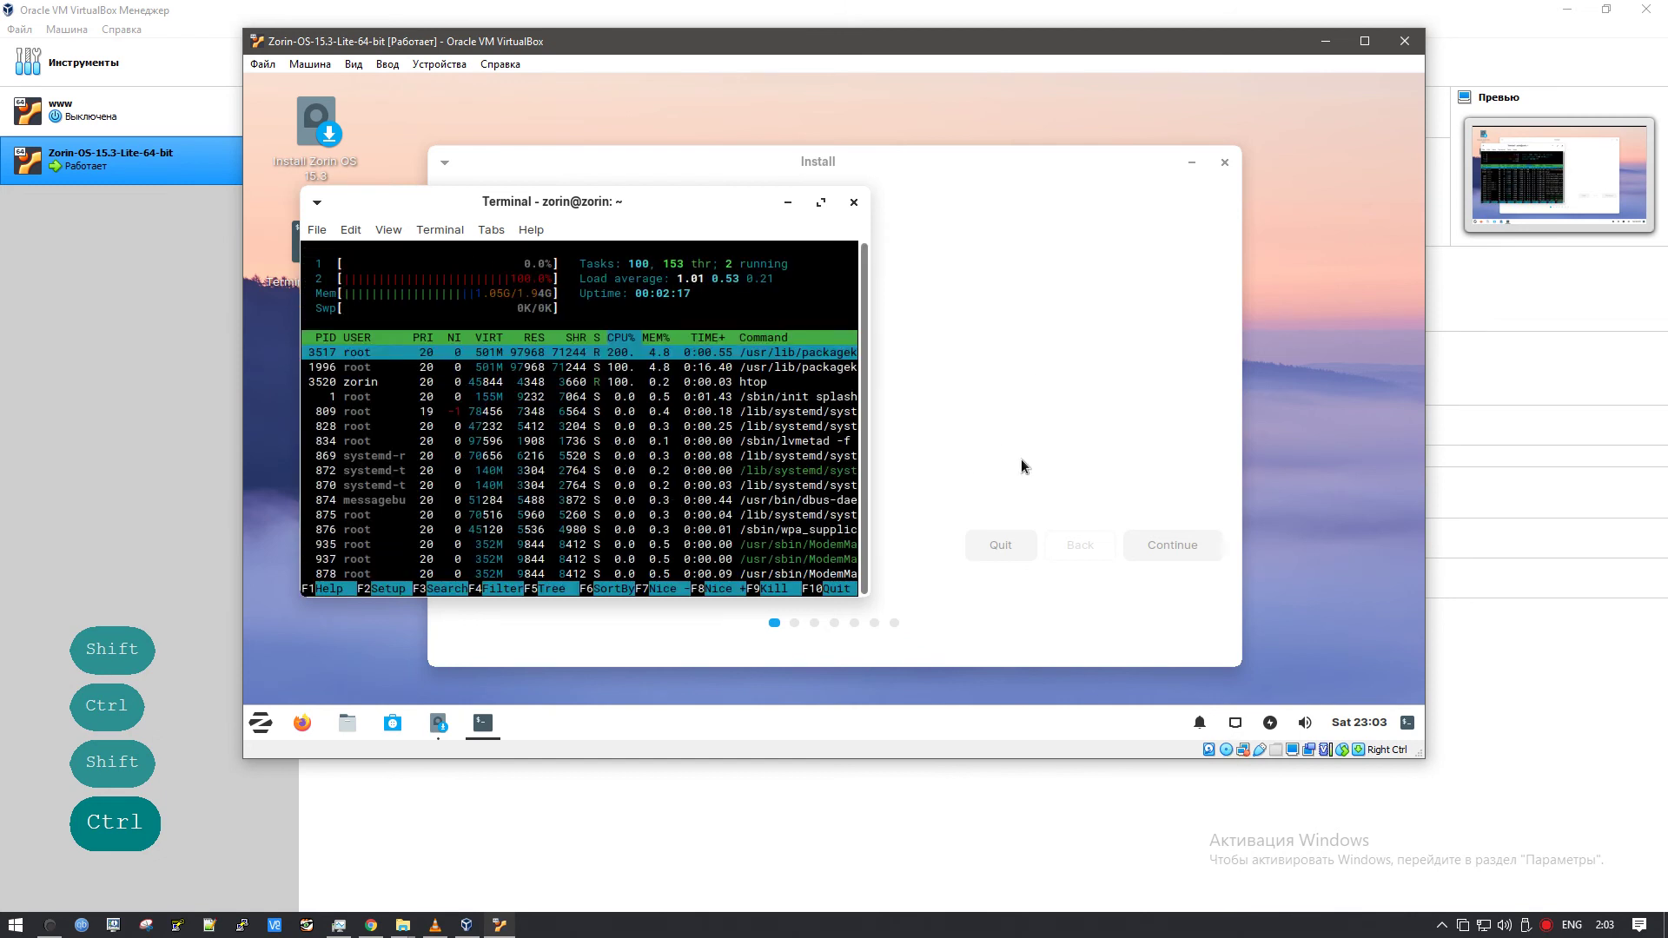
click(821, 203)
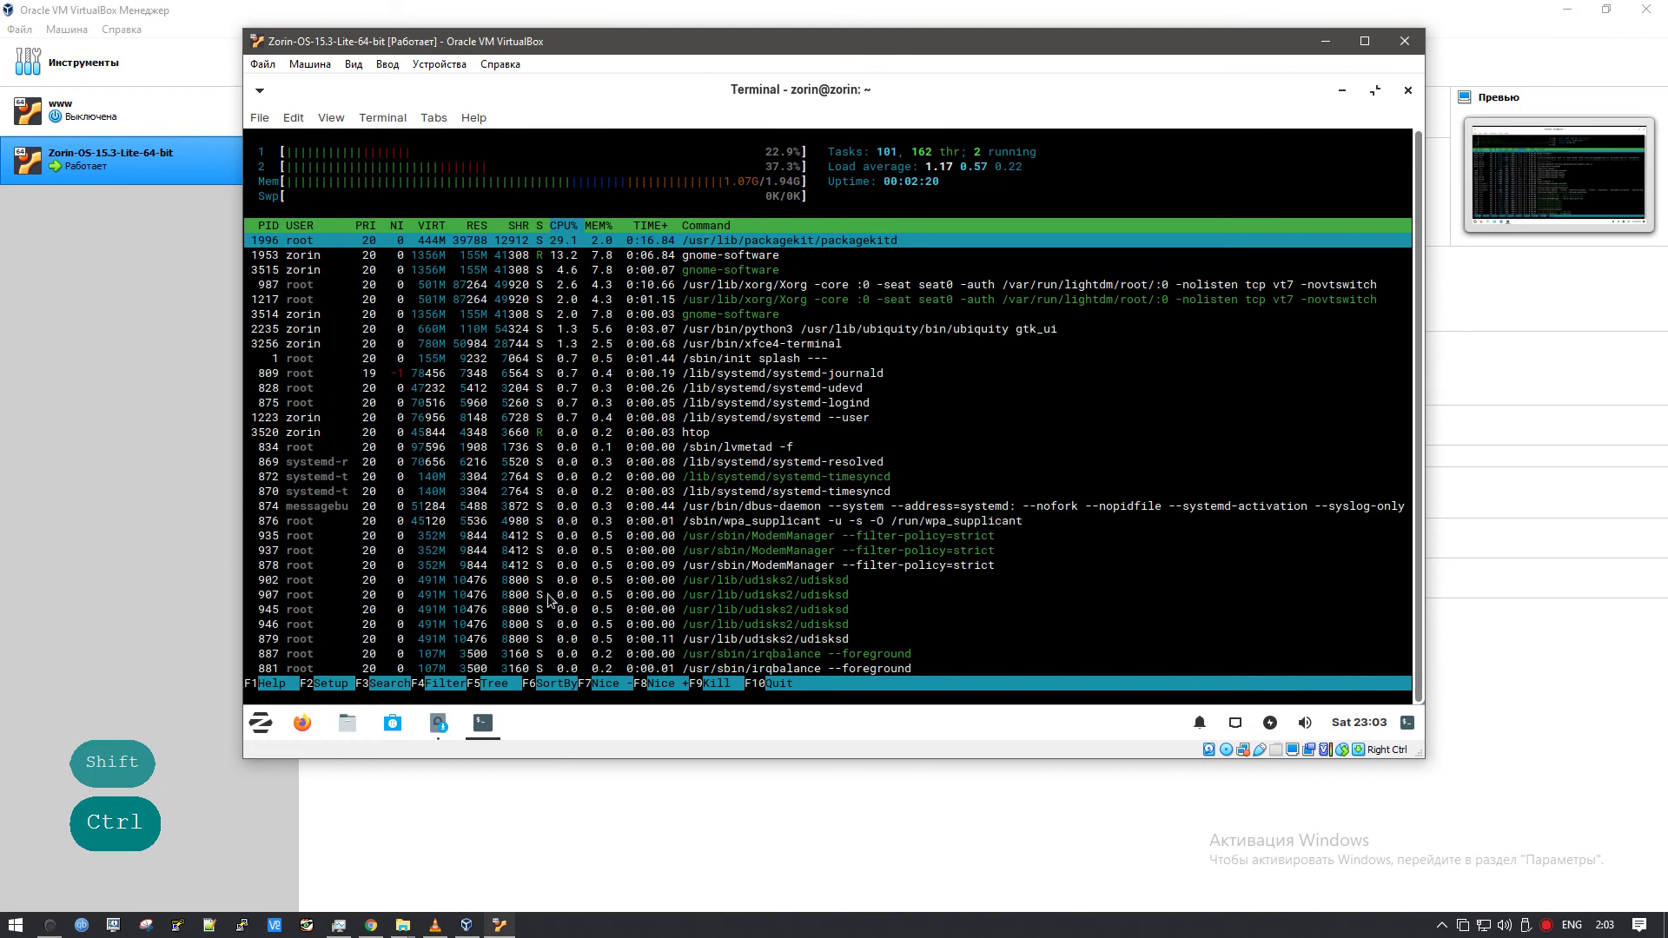
- In the installer, accept English and the English (US) keyboard layout, and opt out of the census before continuing
click(438, 723)
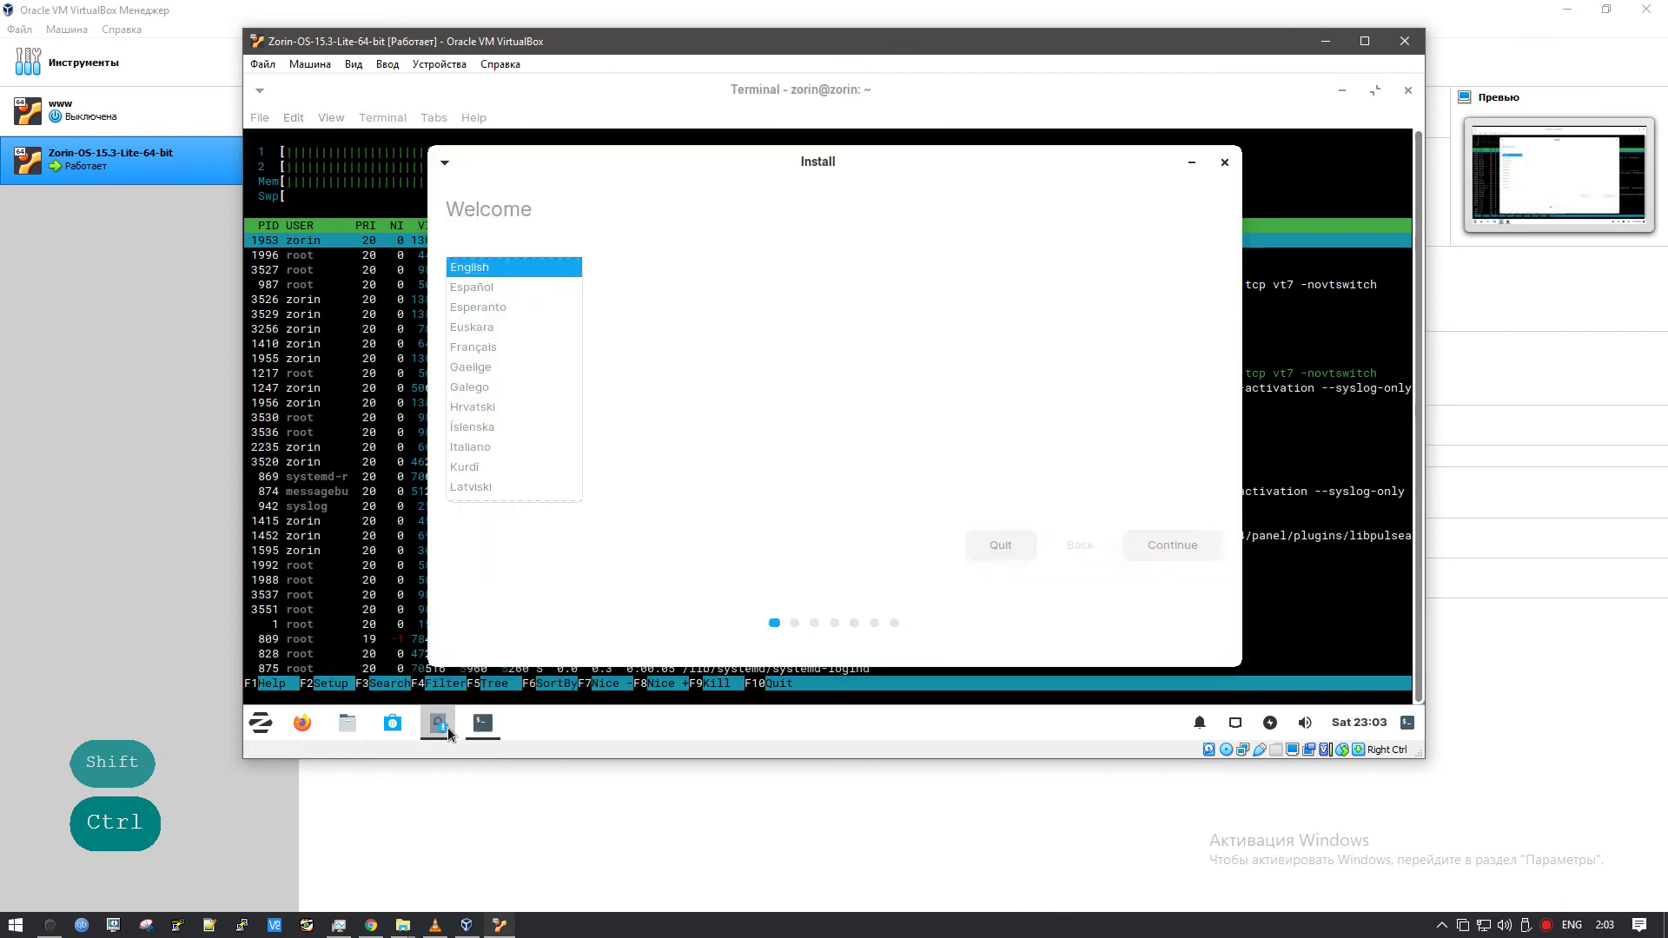
click(1166, 545)
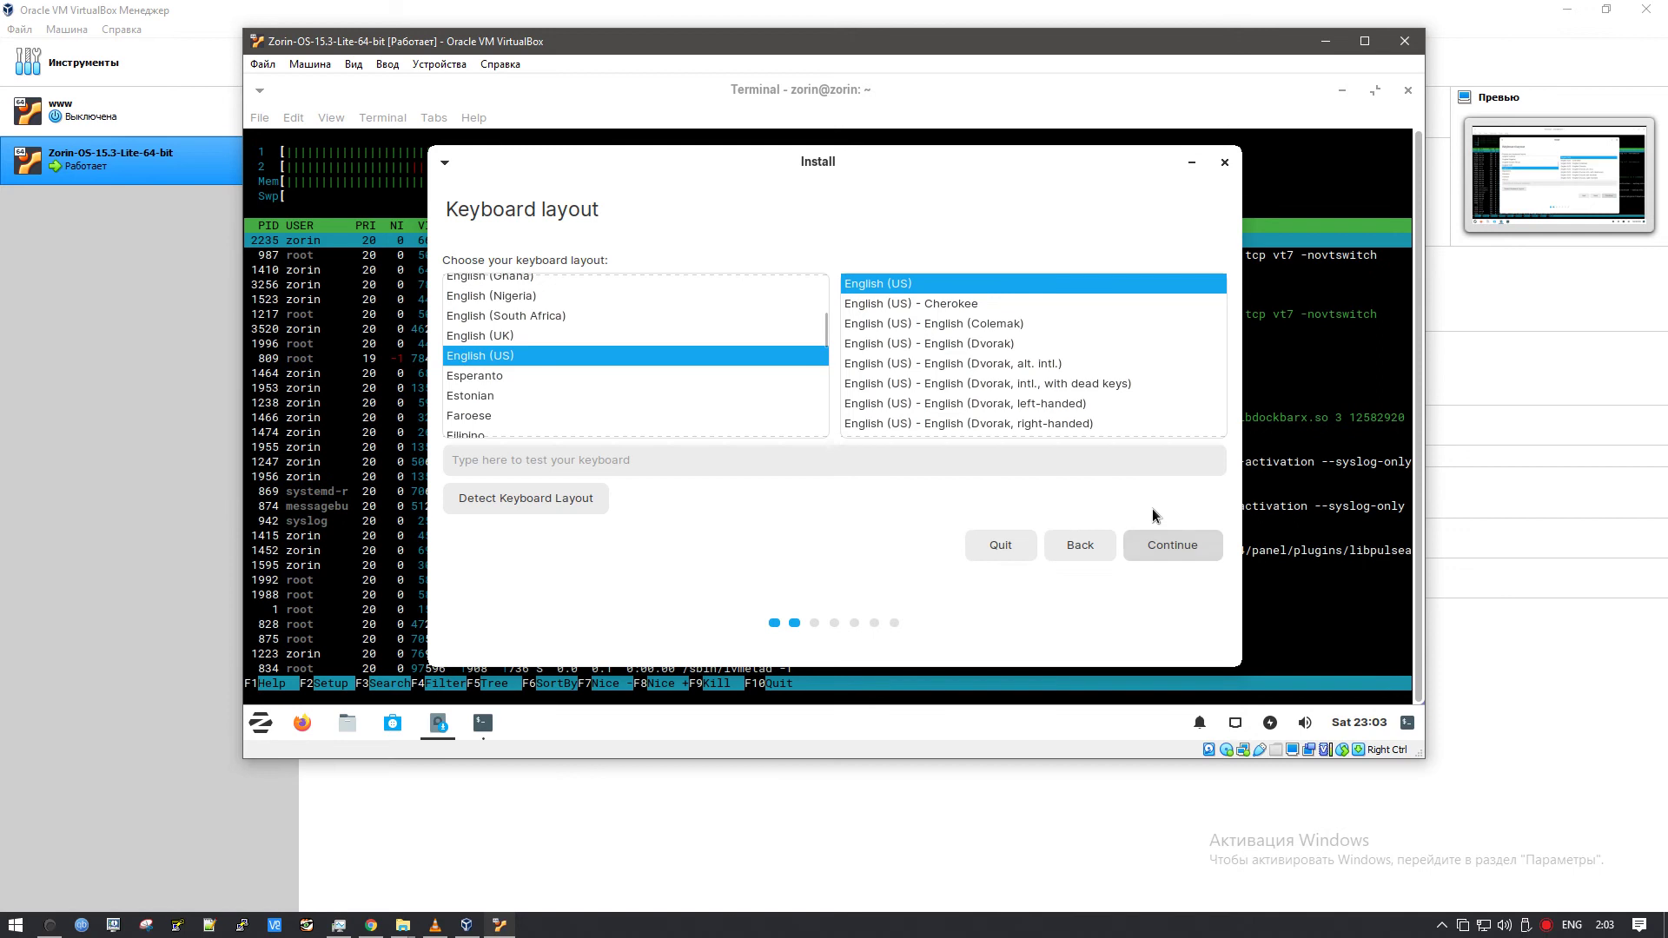
click(1165, 544)
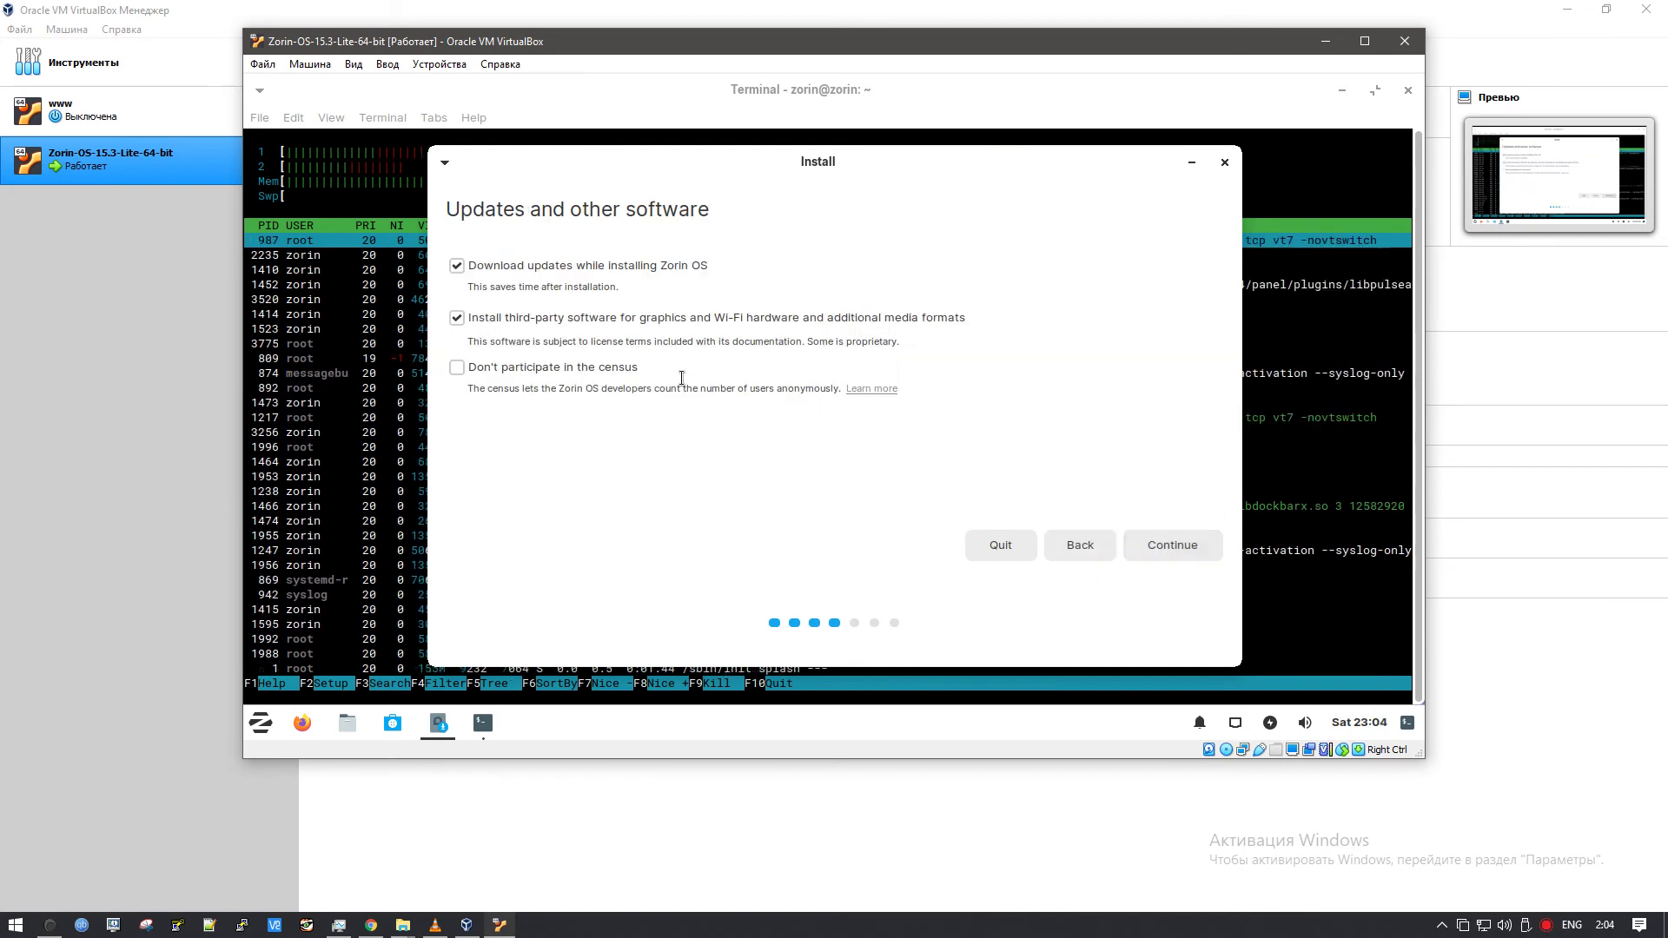
click(572, 368)
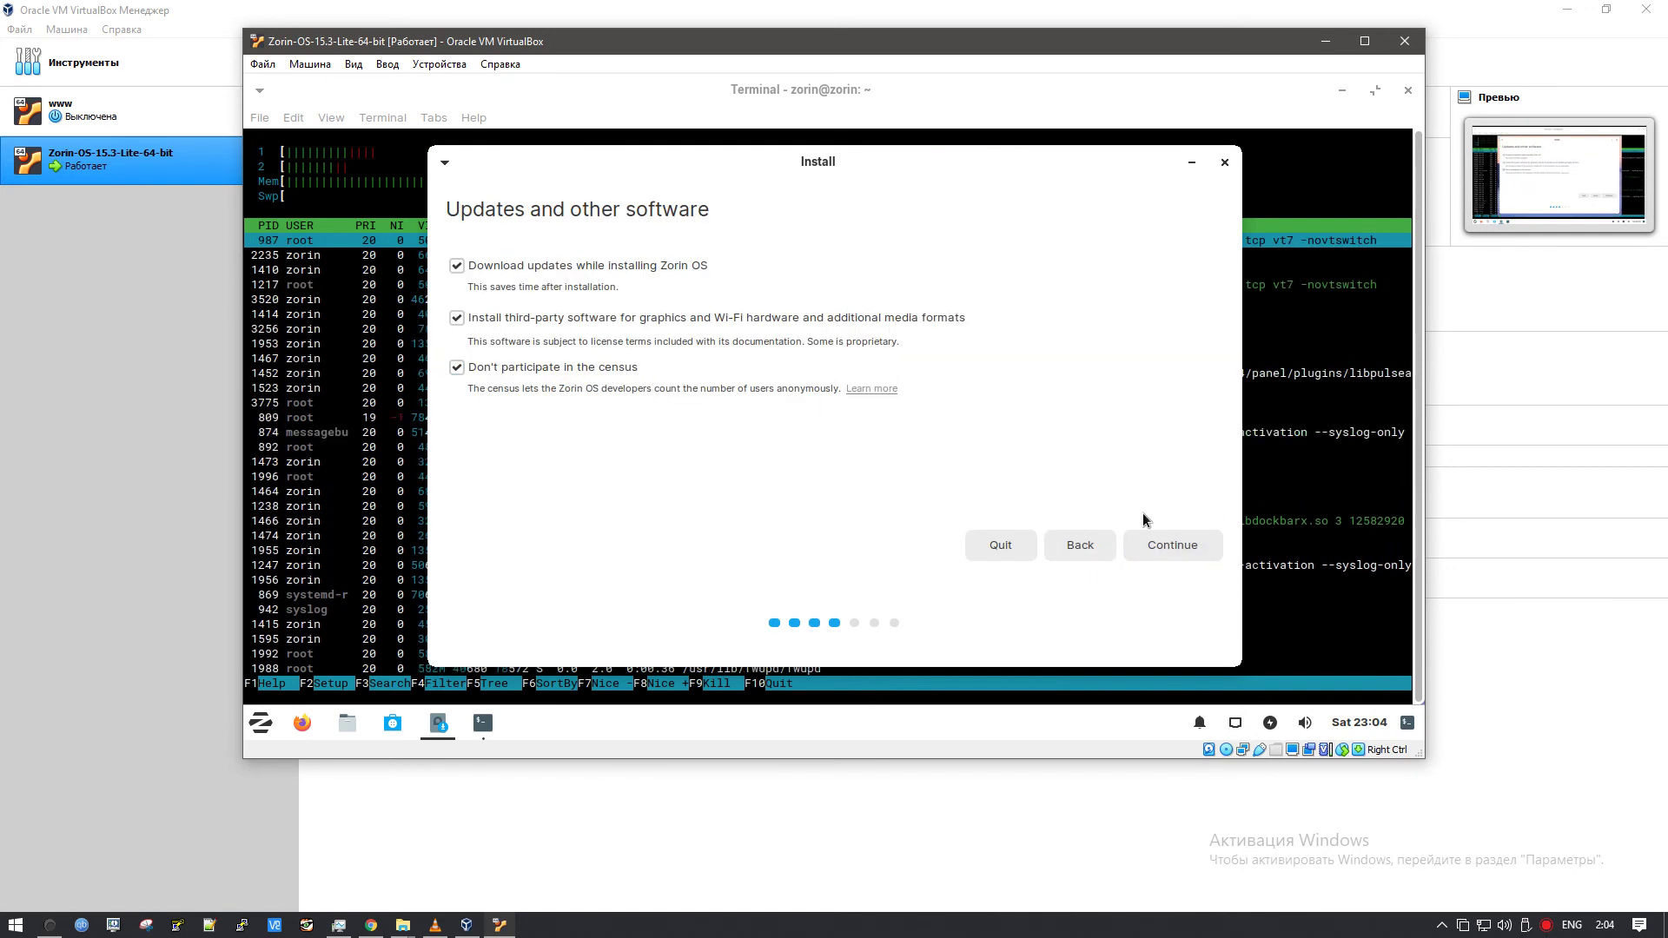
click(1167, 545)
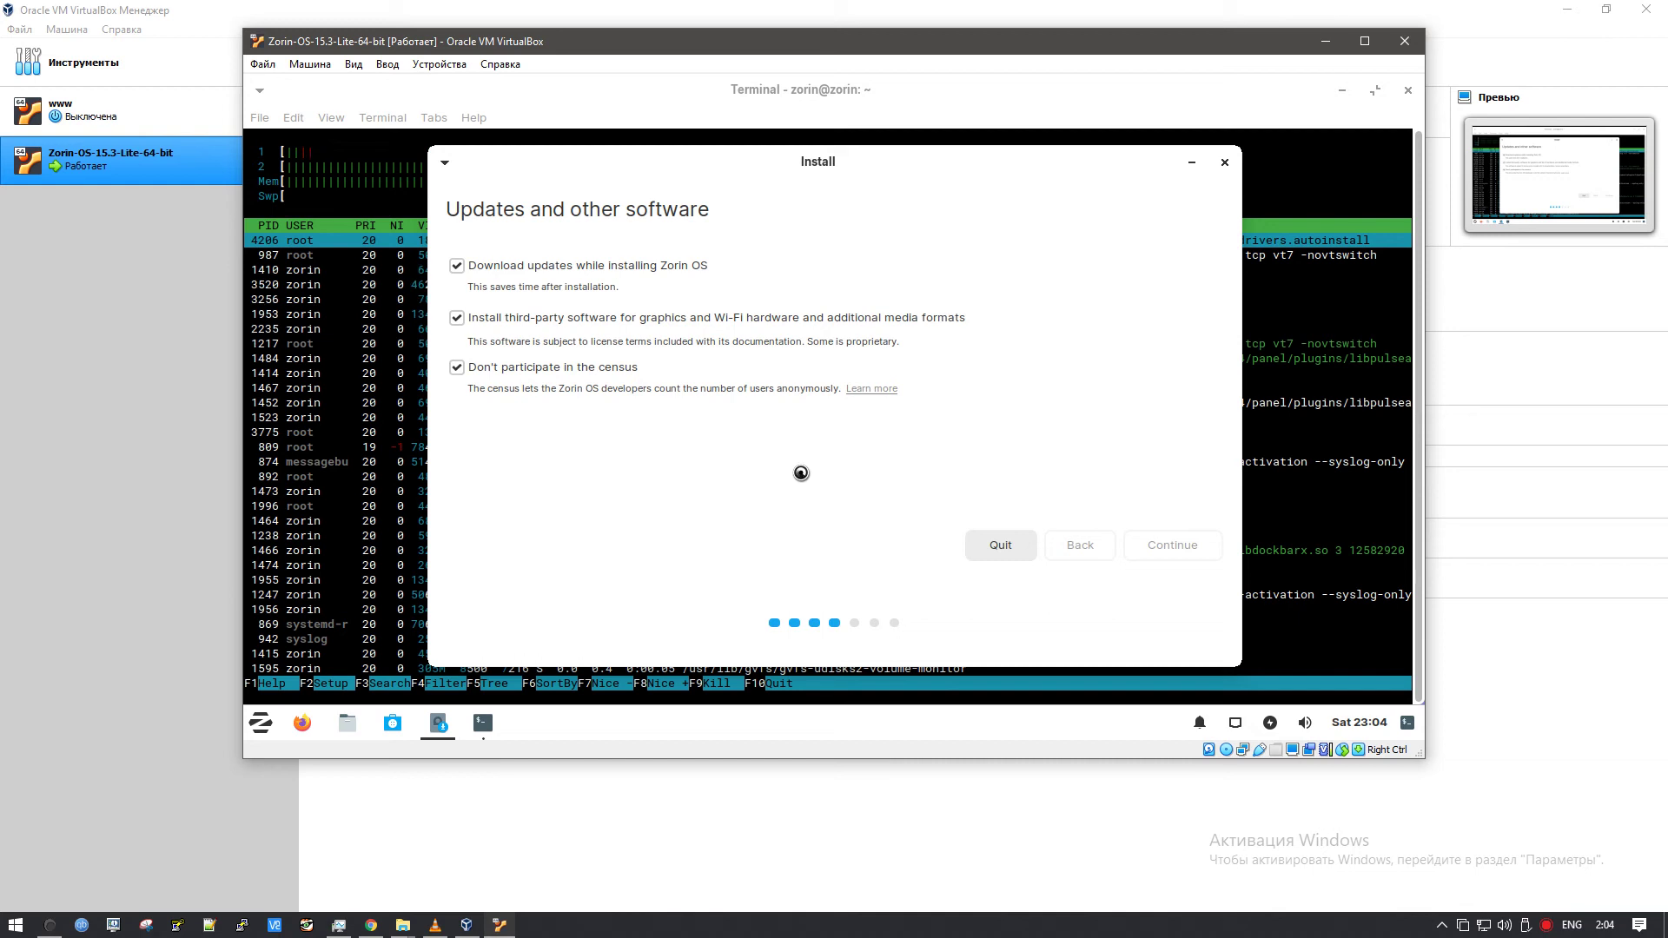
click(873, 934)
key(Caps_Lock)
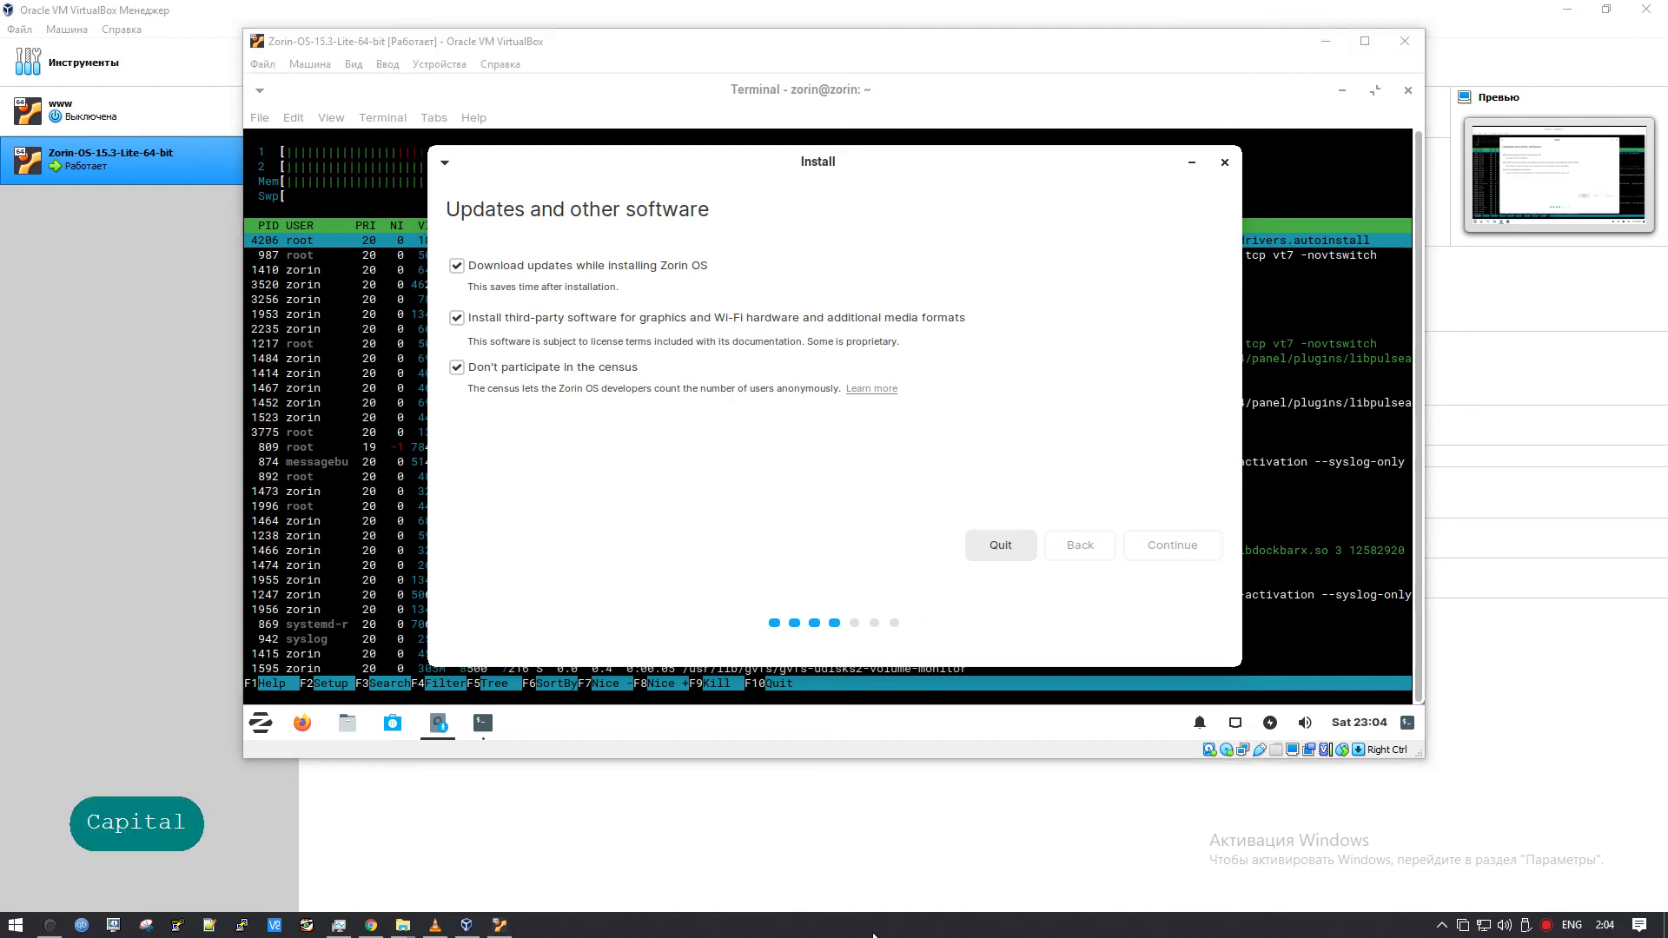
key(shift+F9)
key(shift+F9)
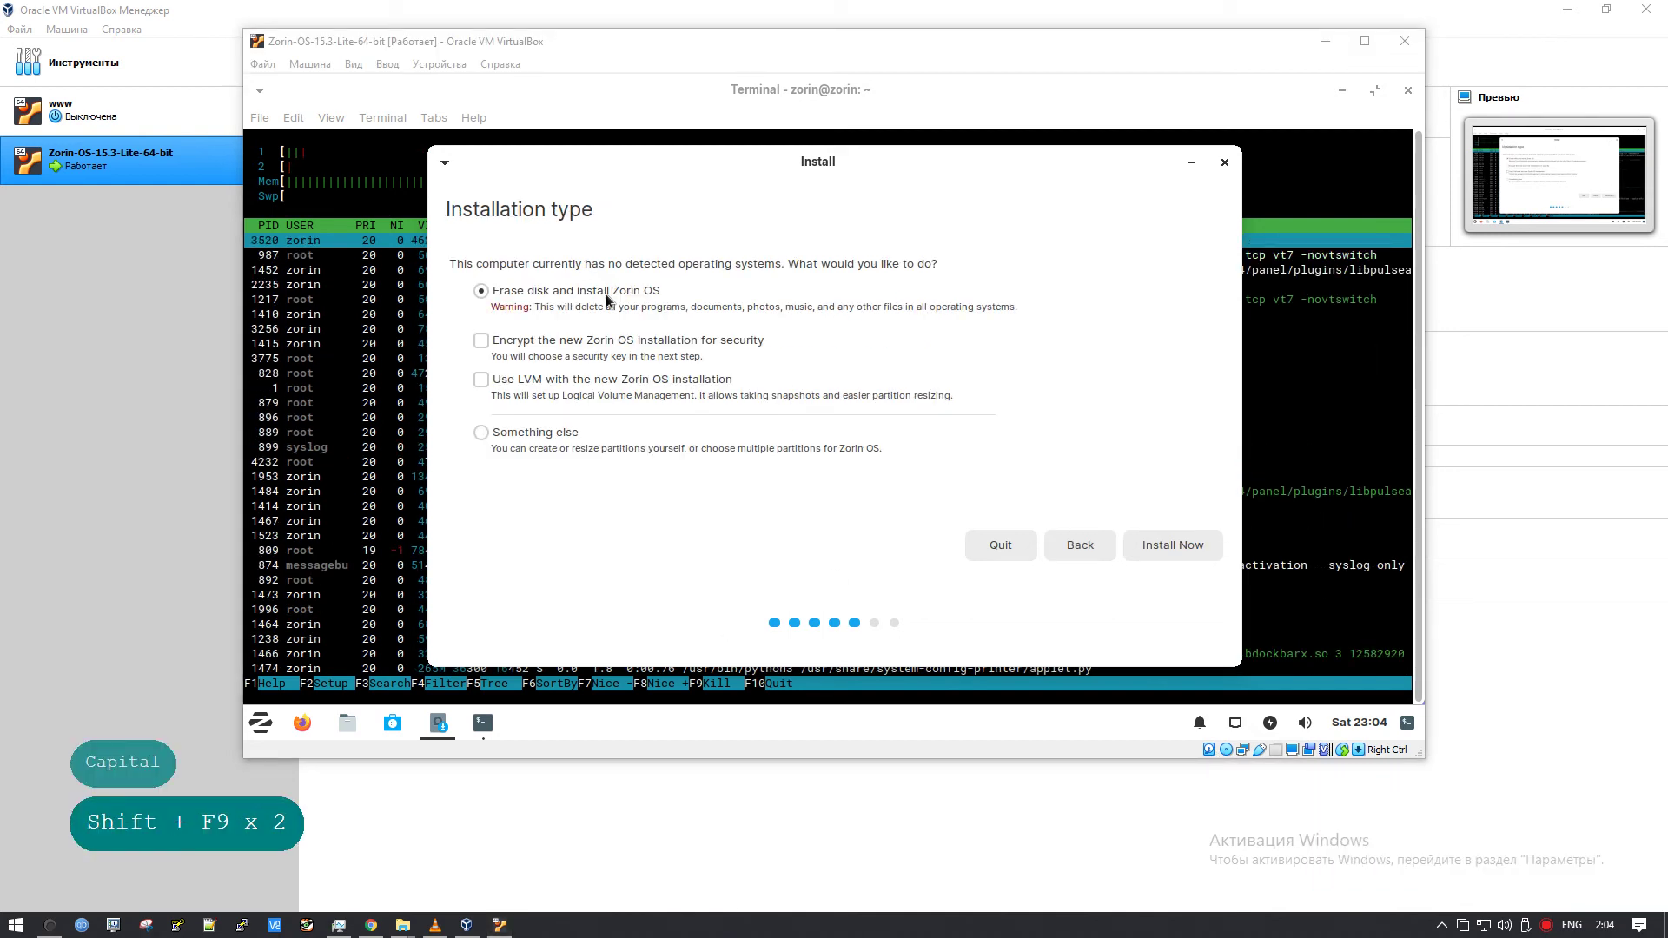
- Proceed with erasing the disk and installing Zorin OS, and approve writing the partition changes to disk
click(1137, 544)
key(Caps_Lock)
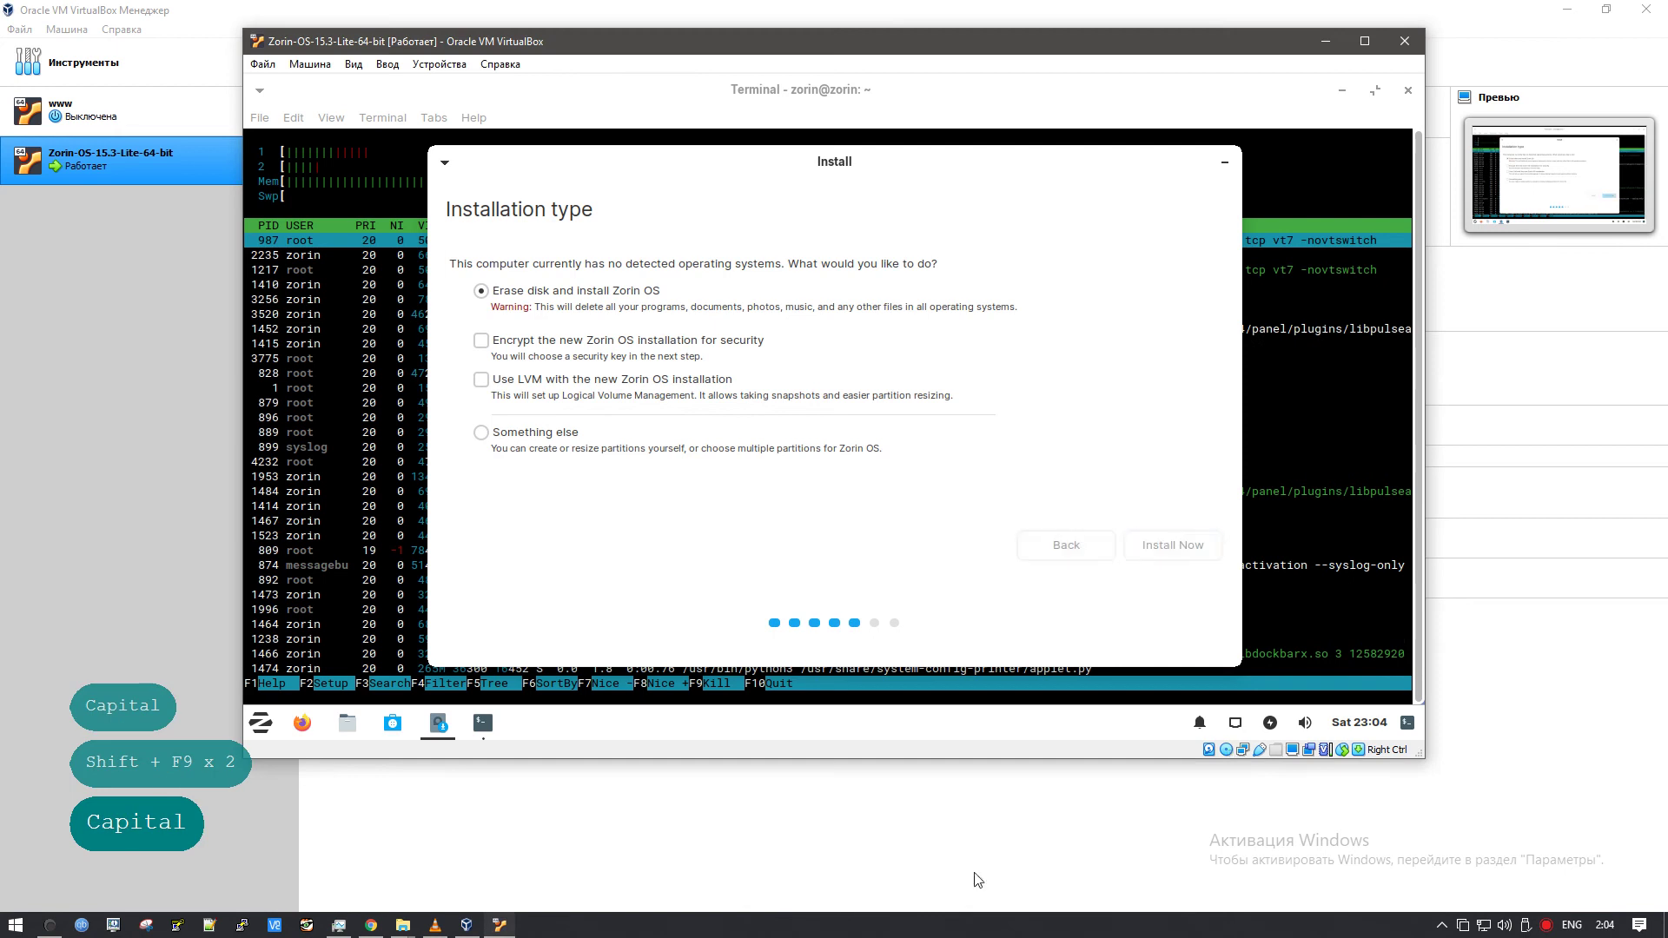
key(Caps_Lock)
key(shift+F9)
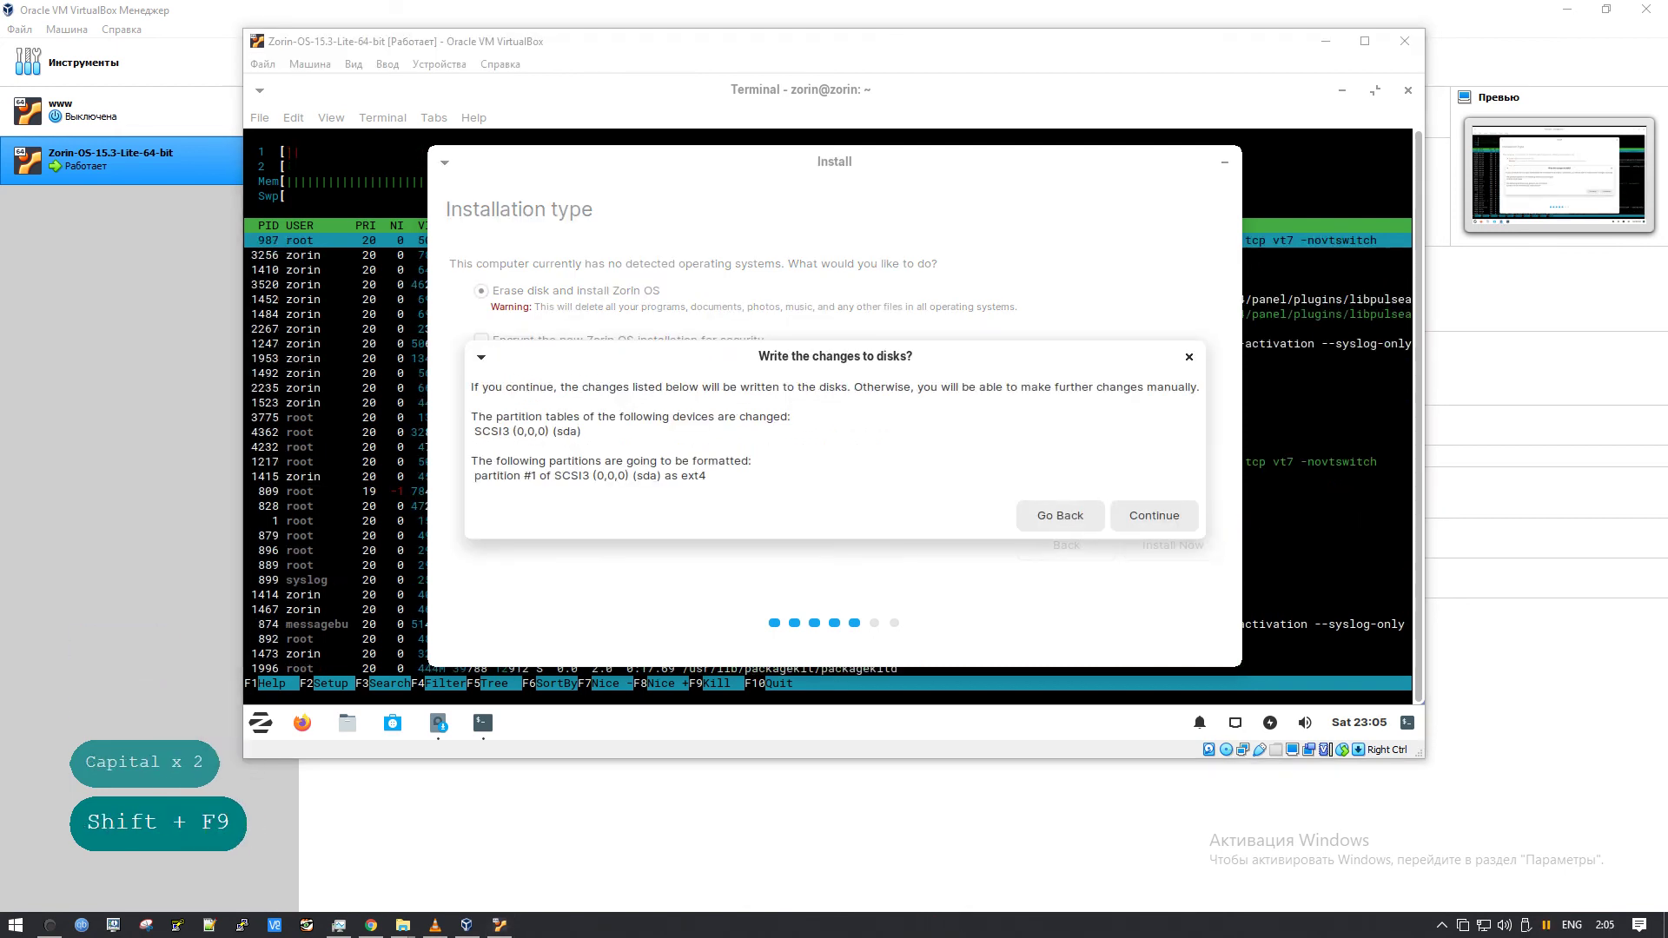
click(1138, 509)
key(Caps_Lock)
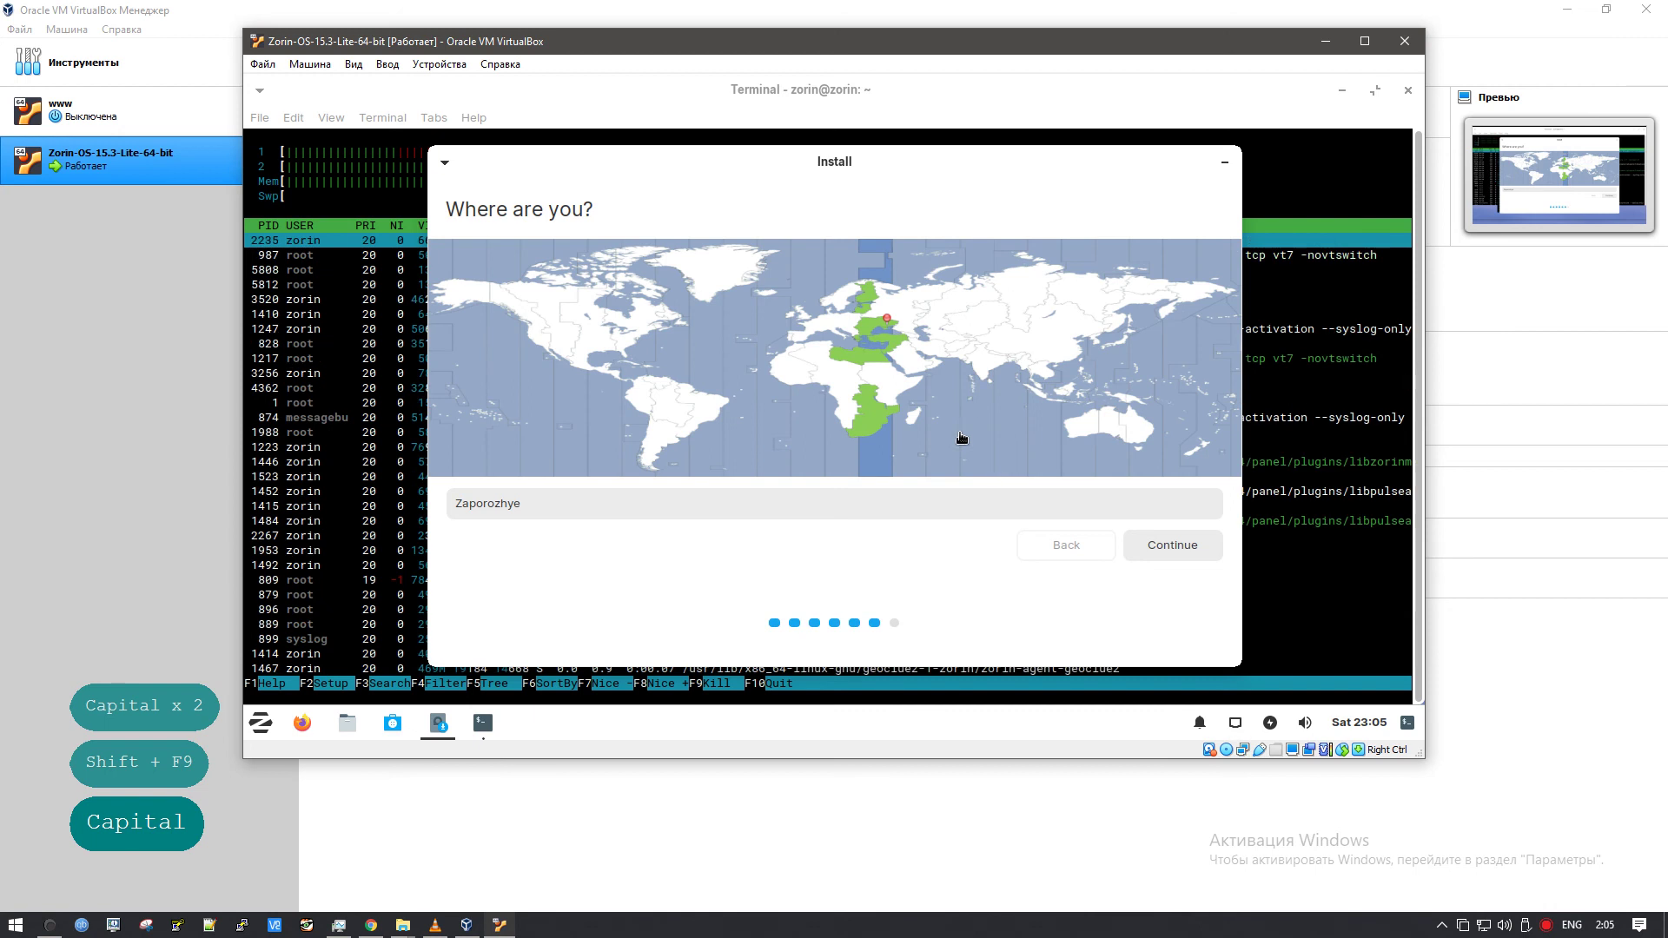
- Accept Zaporozhye as the location, enter the account owner's name and set the computer's name to ivm
click(1170, 545)
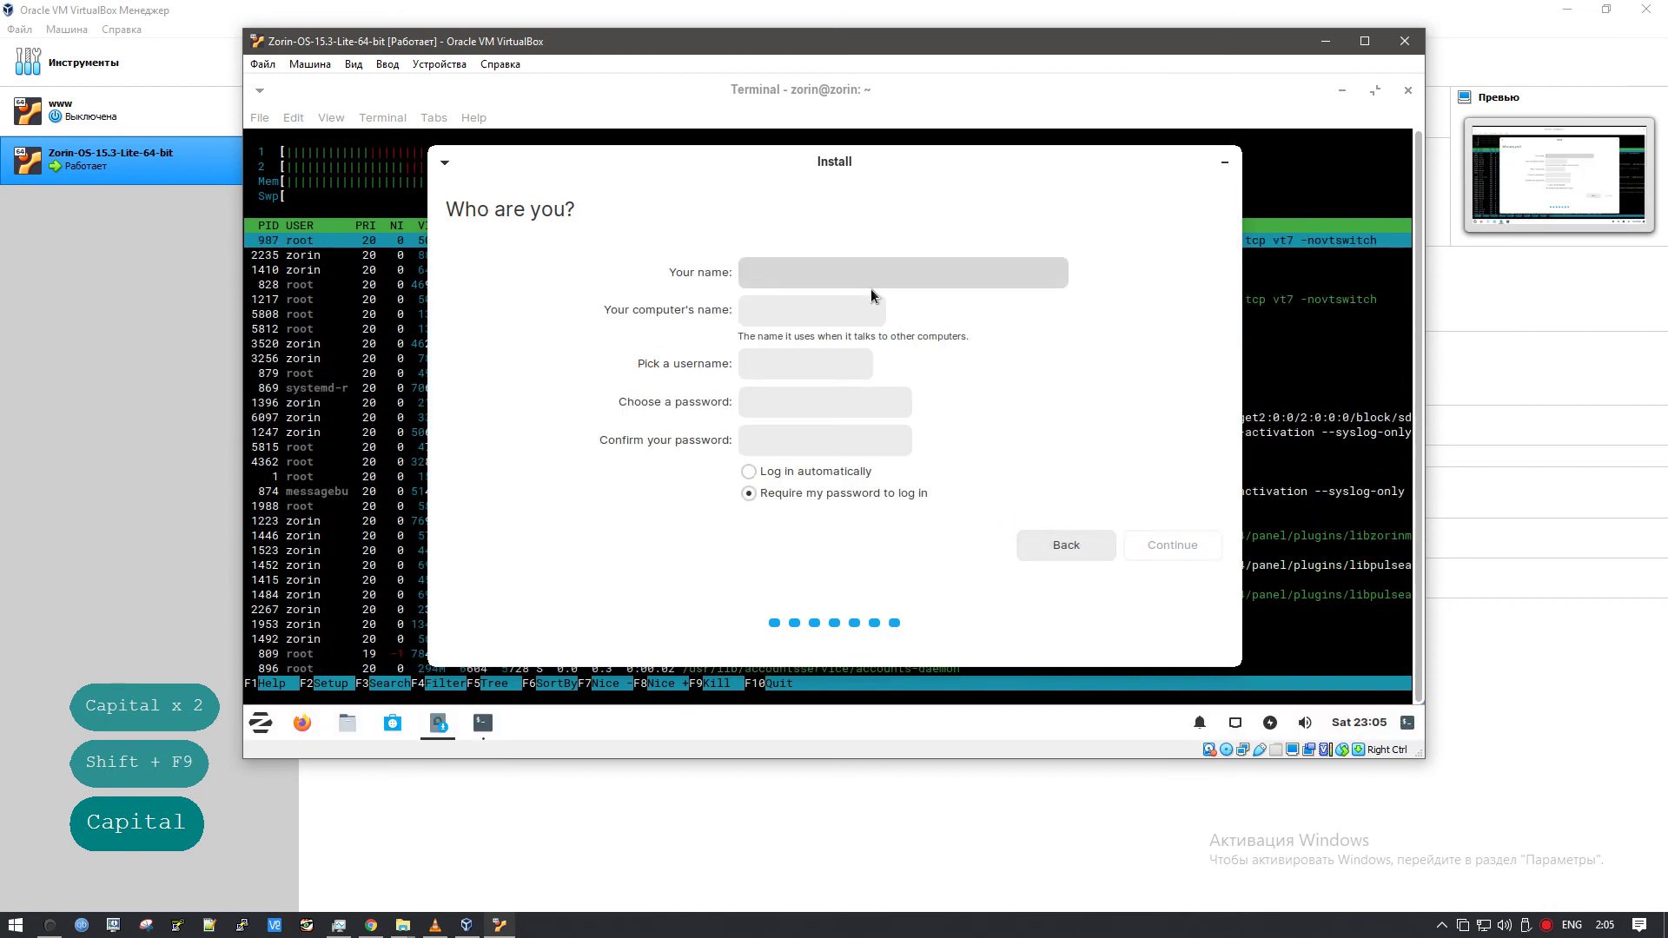
text(idenis)
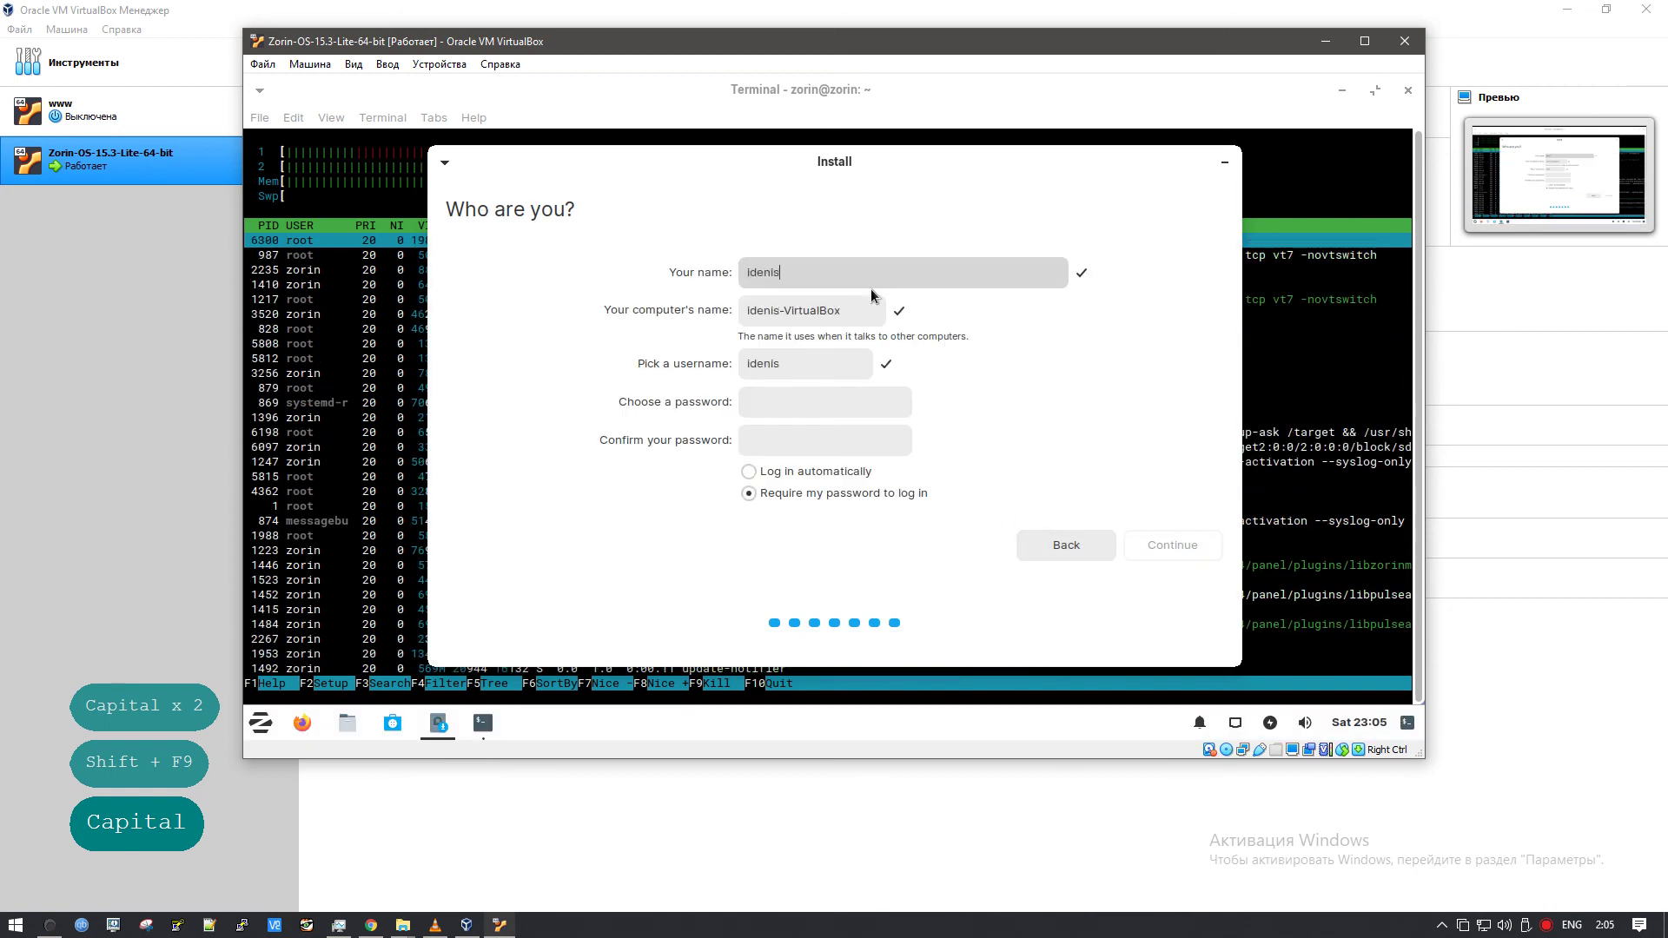
key(Tab)
text(ivm)
key(Tab)
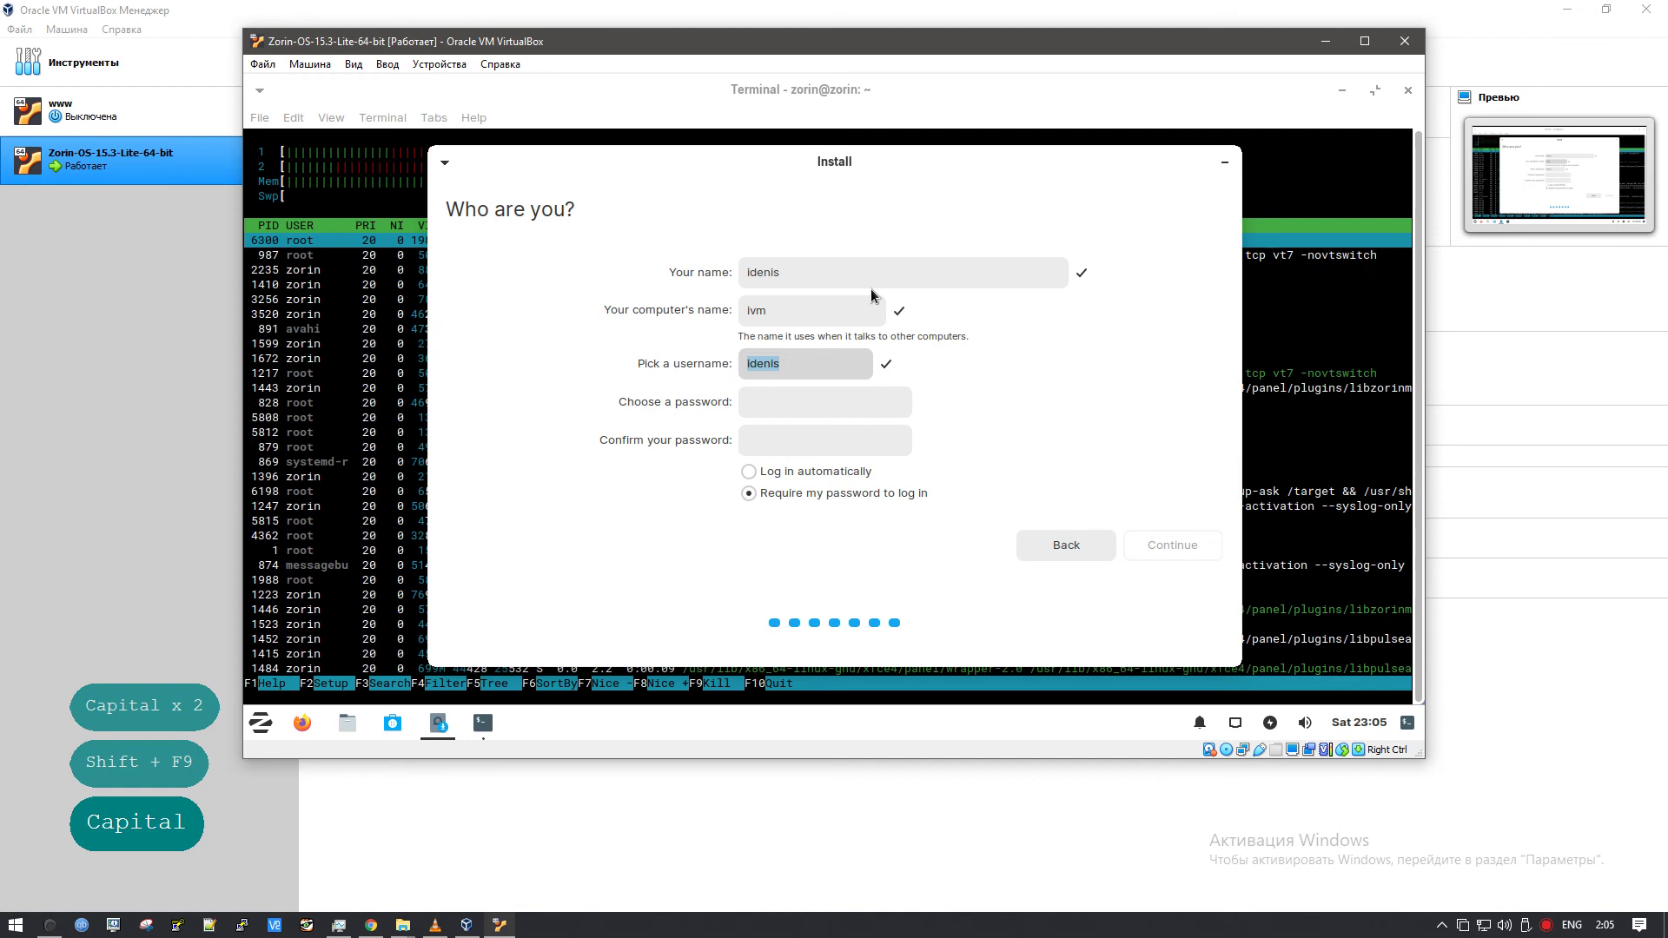
- Keep the suggested username, enter and confirm the account password, and continue with the installation
key(Tab)
text(1)
key(Tab)
text(1)
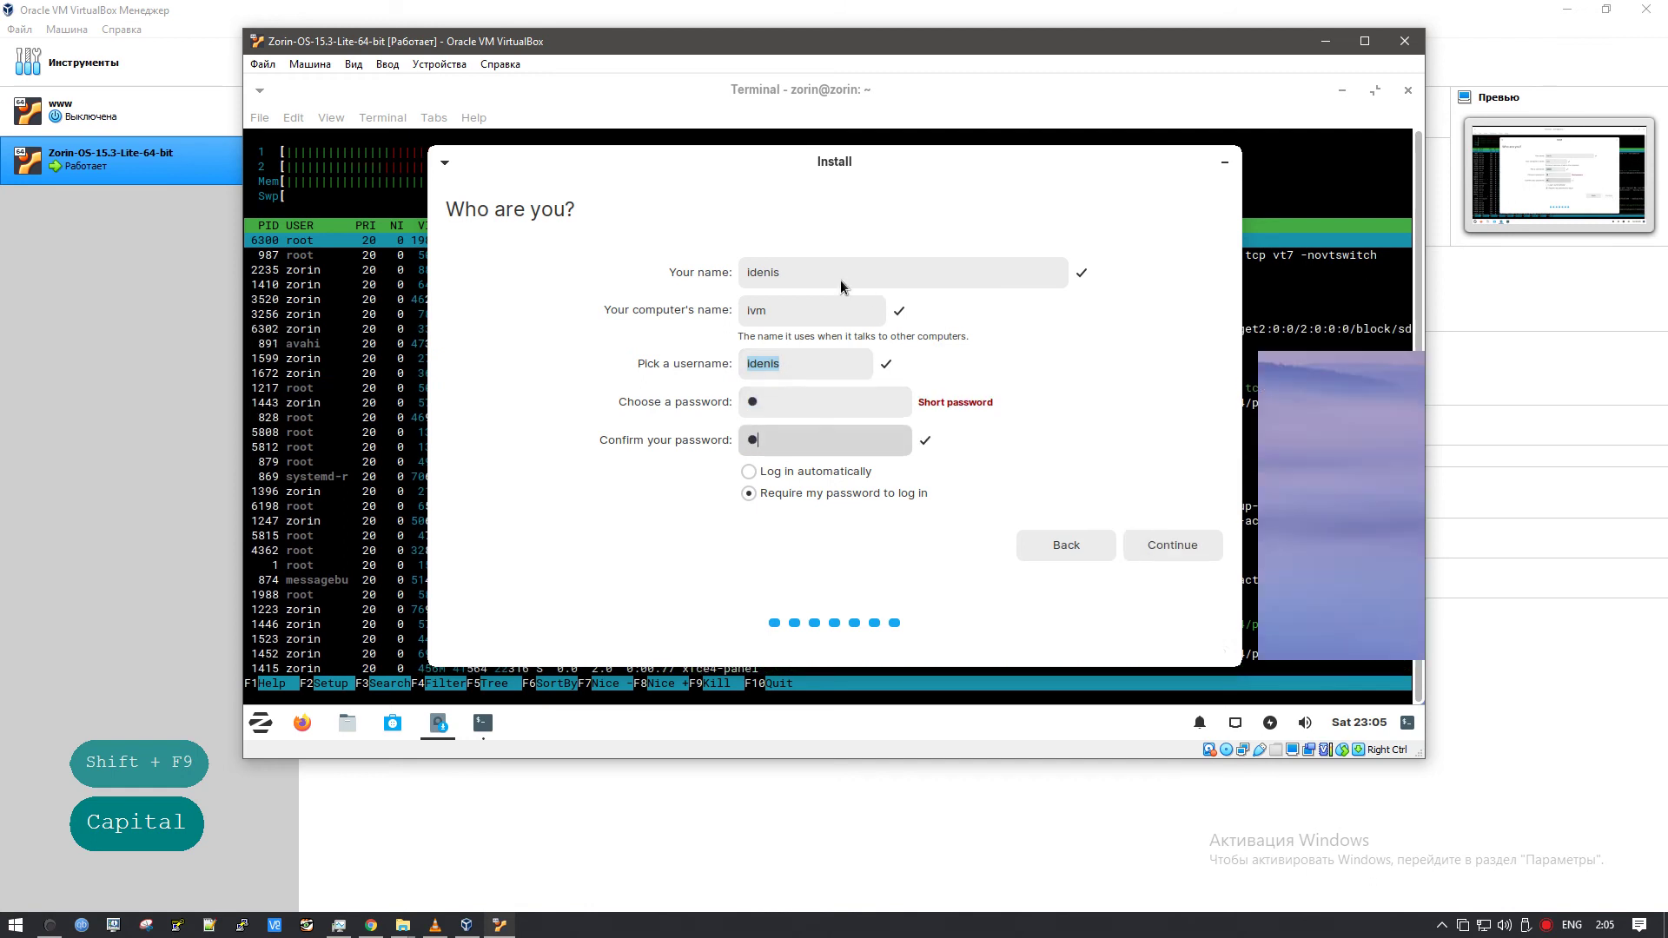
click(1161, 533)
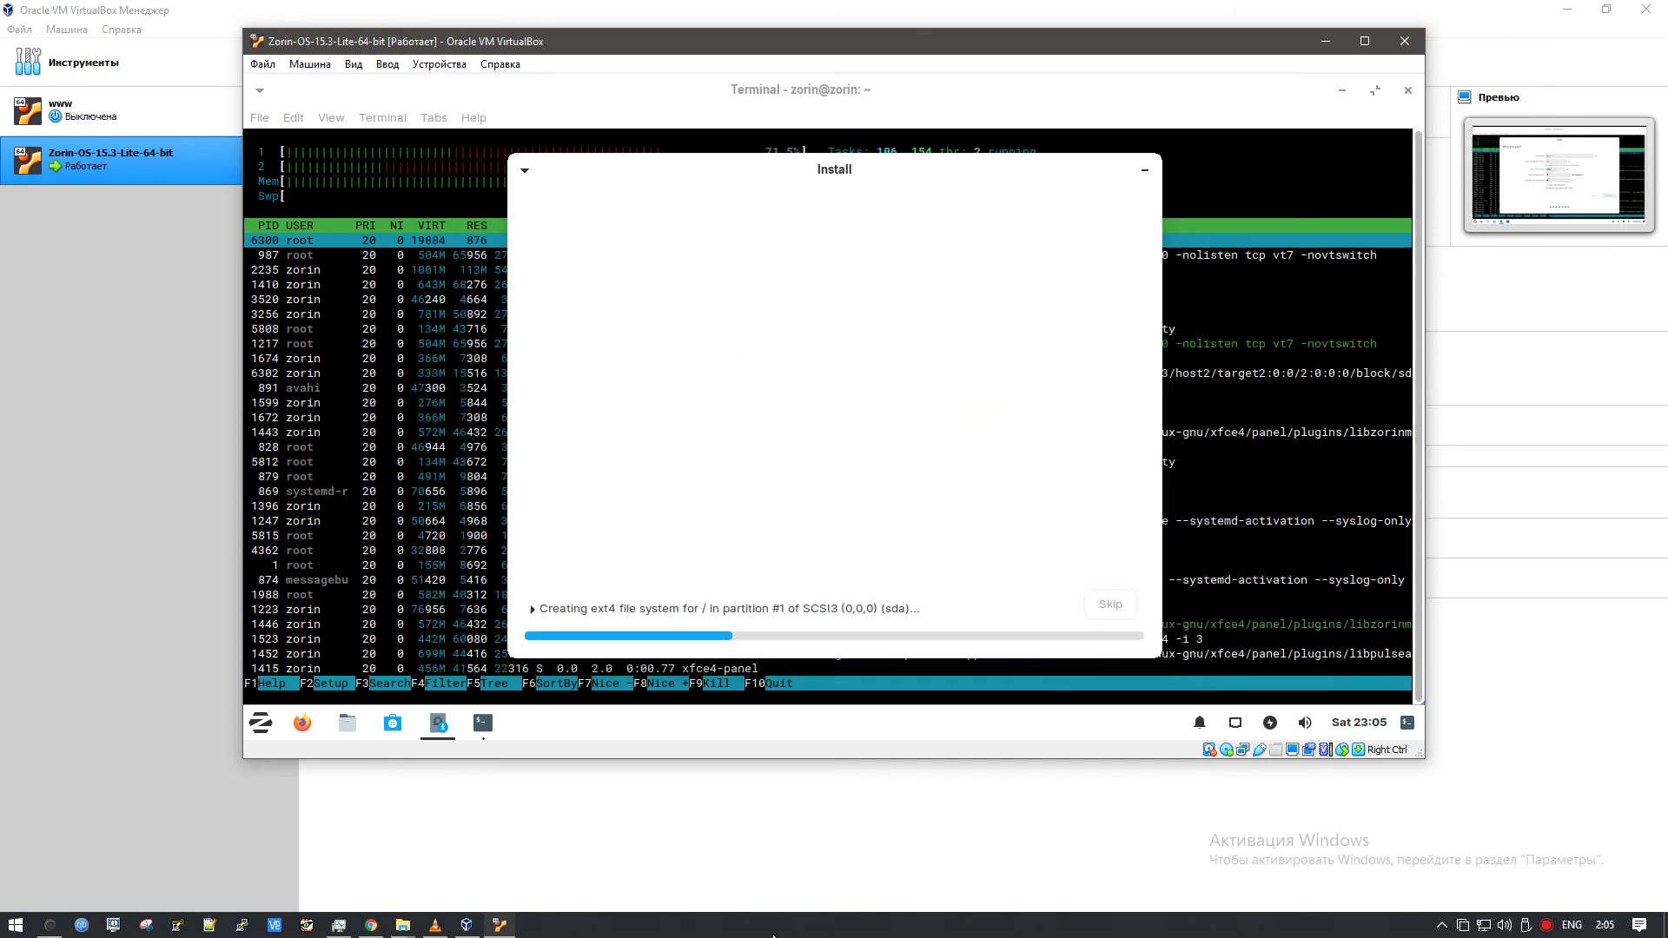
- Restart the virtual machine from the Installation Complete dialog
key(Caps_Lock)
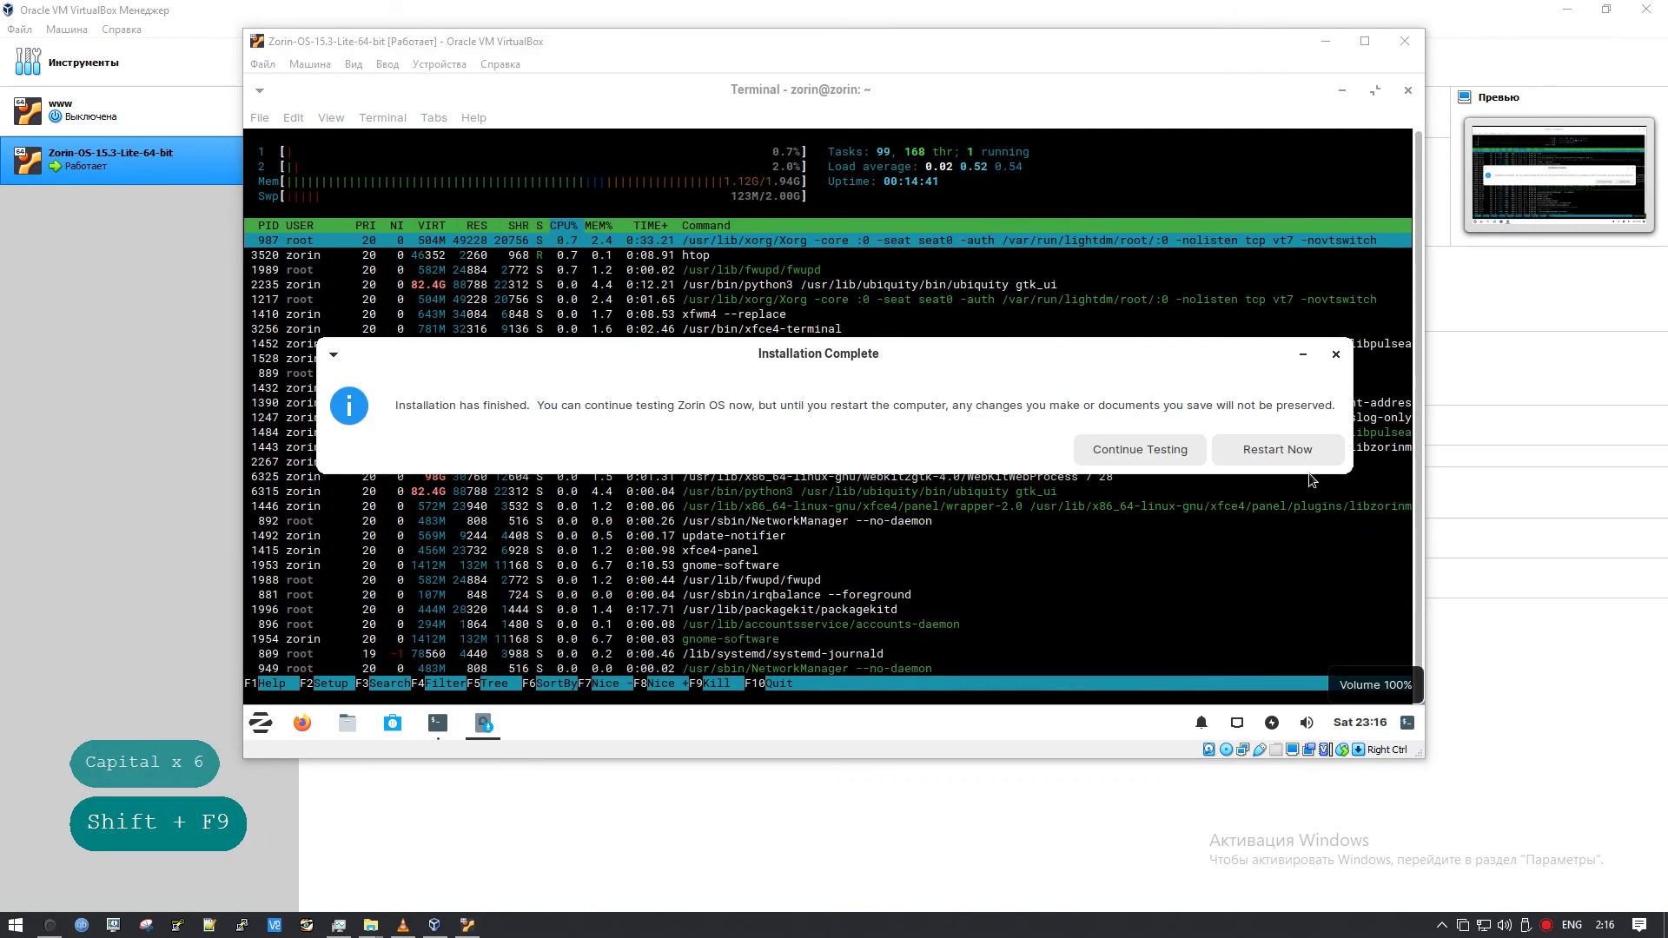
click(1273, 452)
key(Caps_Lock)
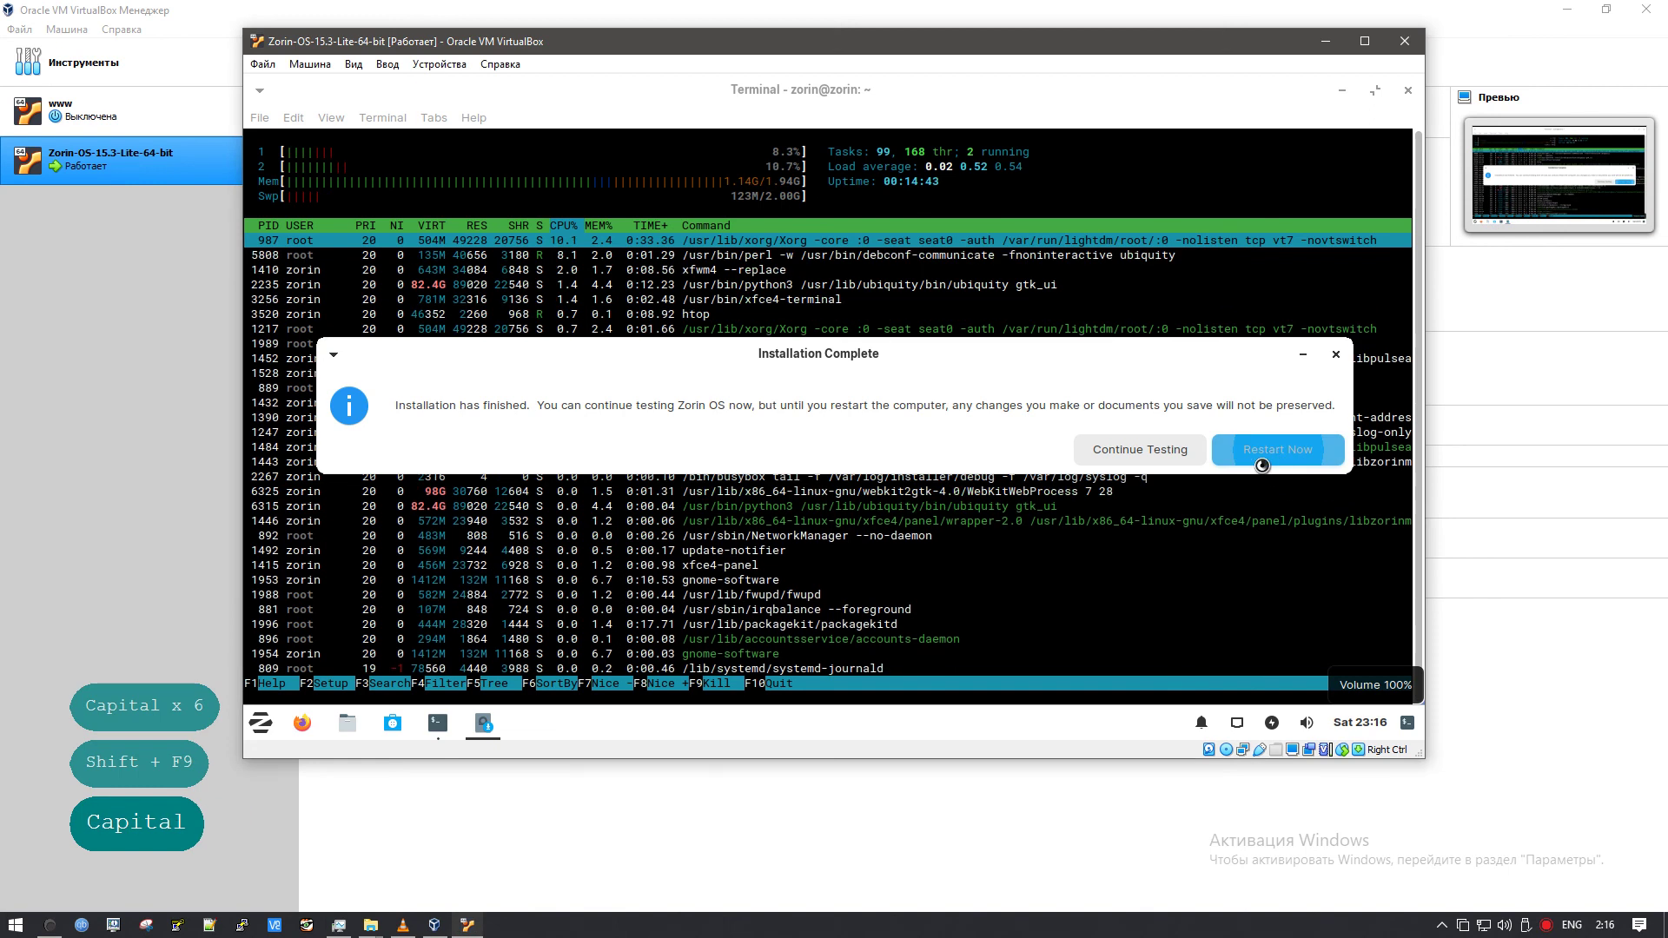
key(Caps_Lock)
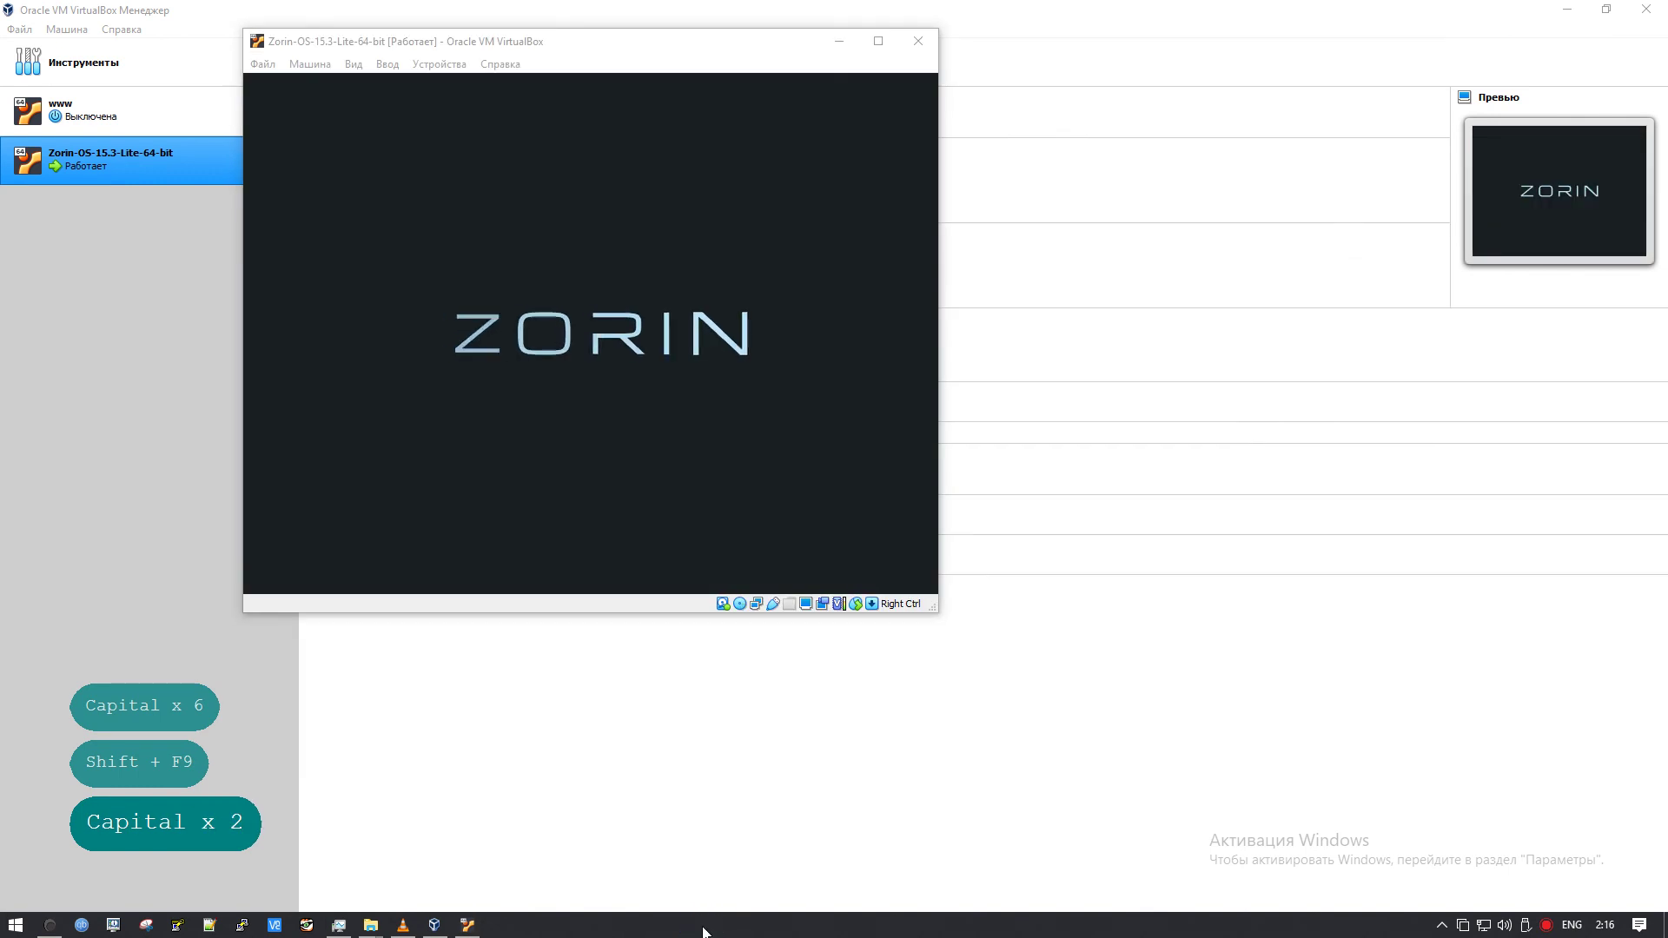
- Confirm the prompt to remove the installation medium so that the virtual machine finishes restarting
key(shift+F9)
key(shift+F9)
click(538, 478)
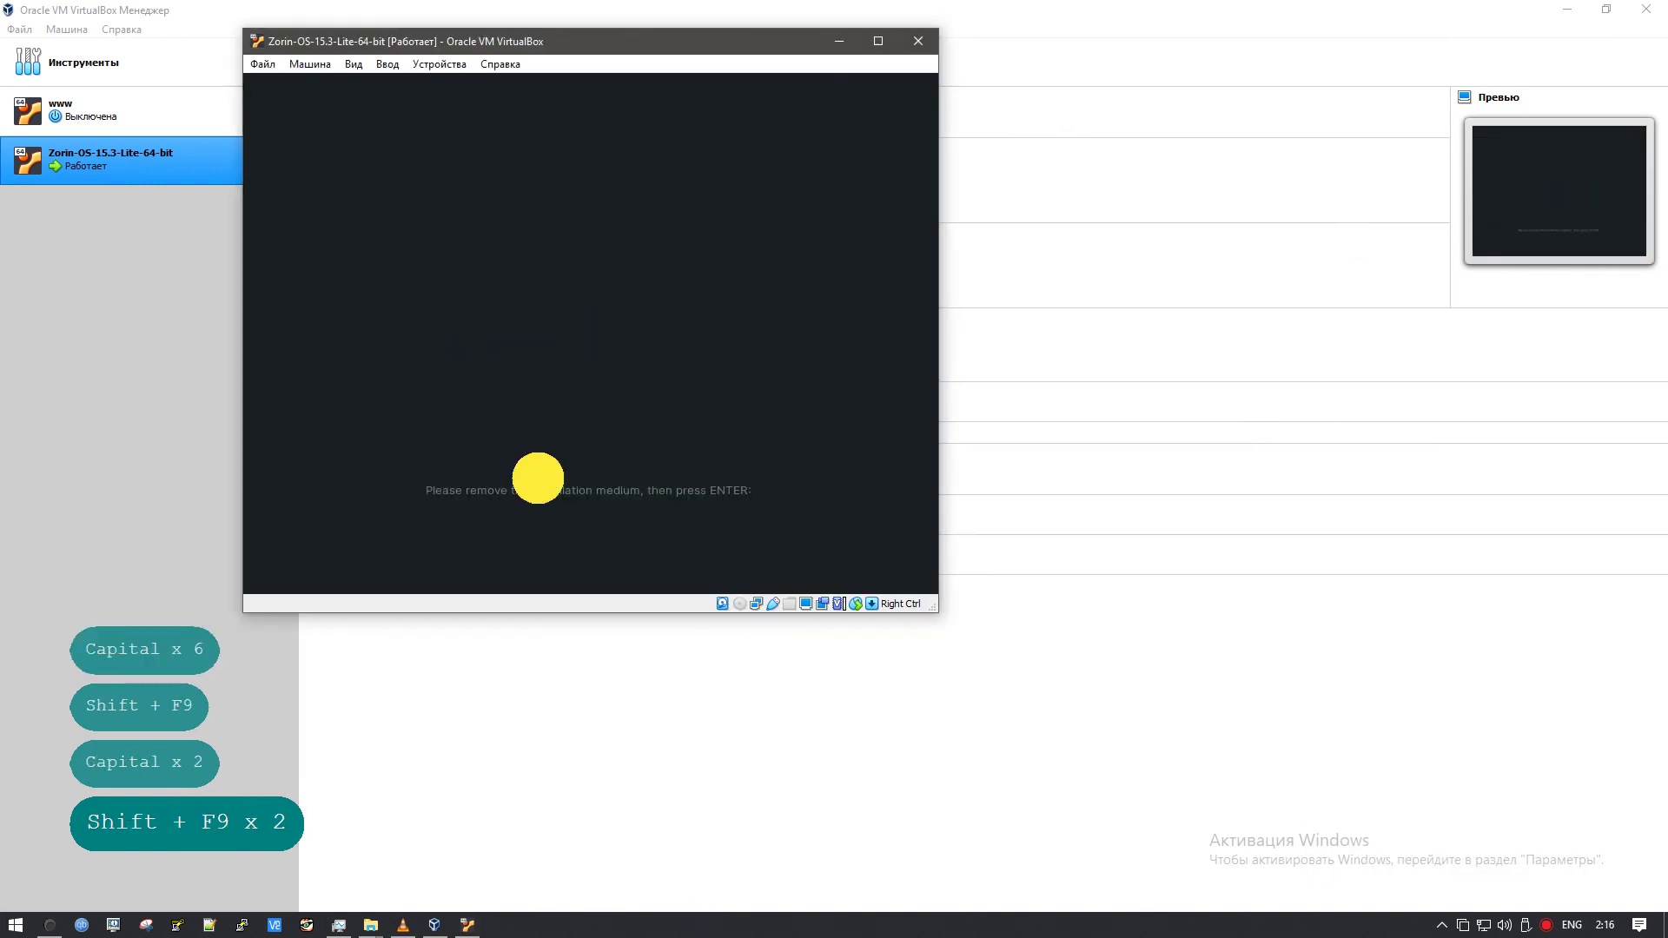
key(Caps_Lock)
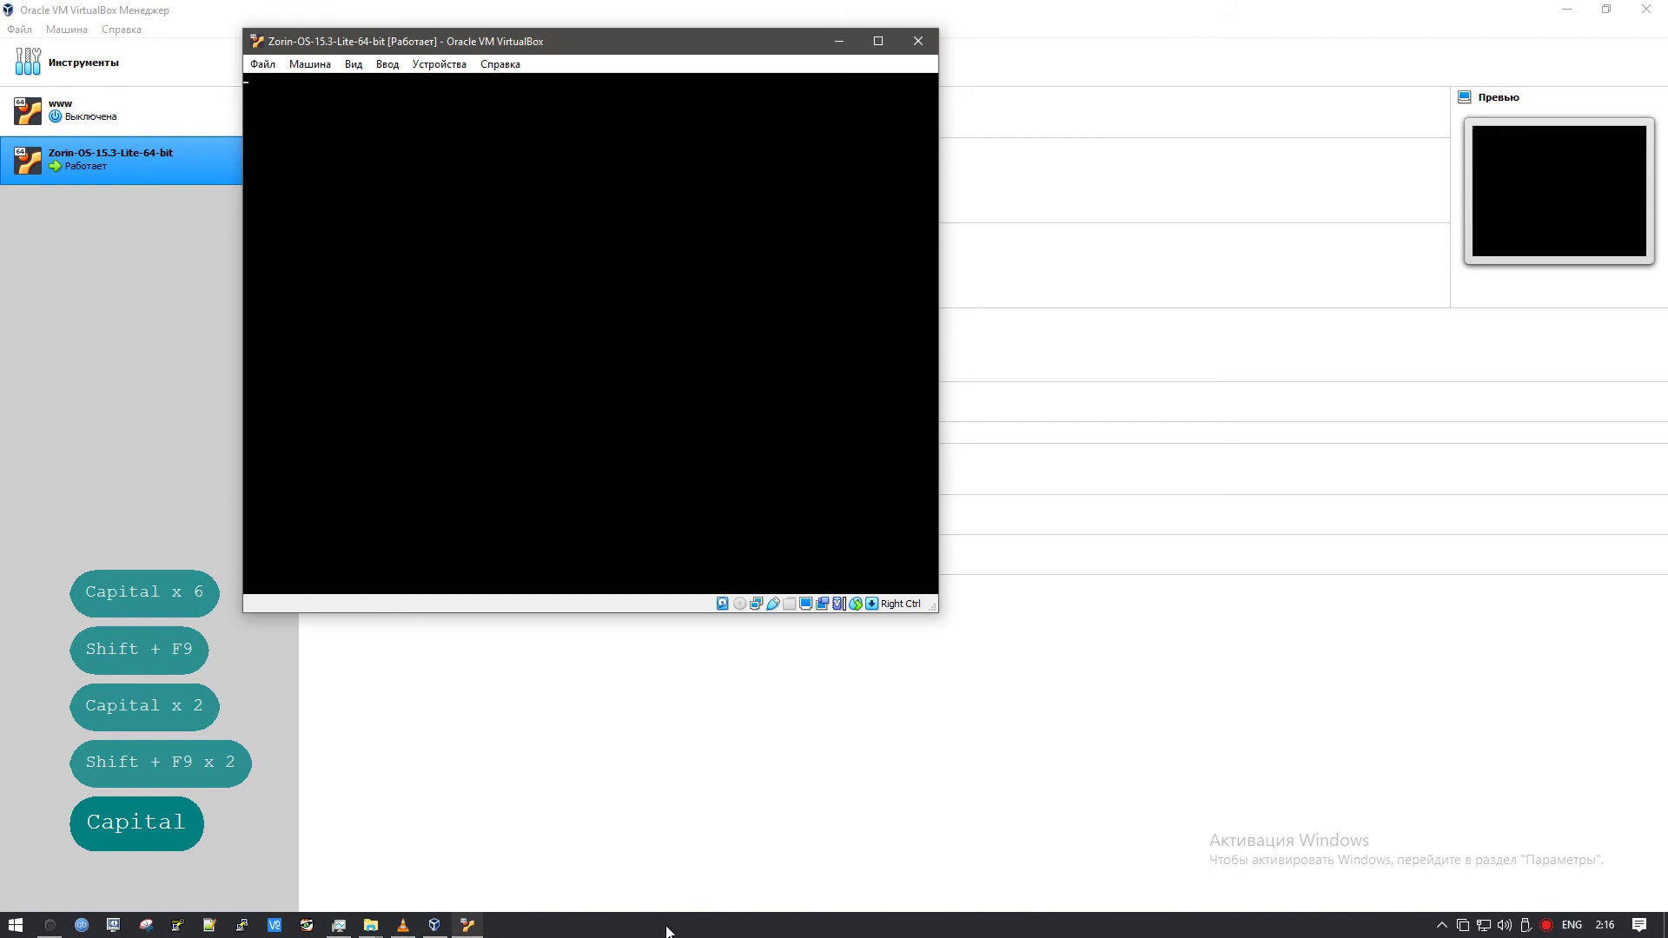
key(shift+Caps_Lock)
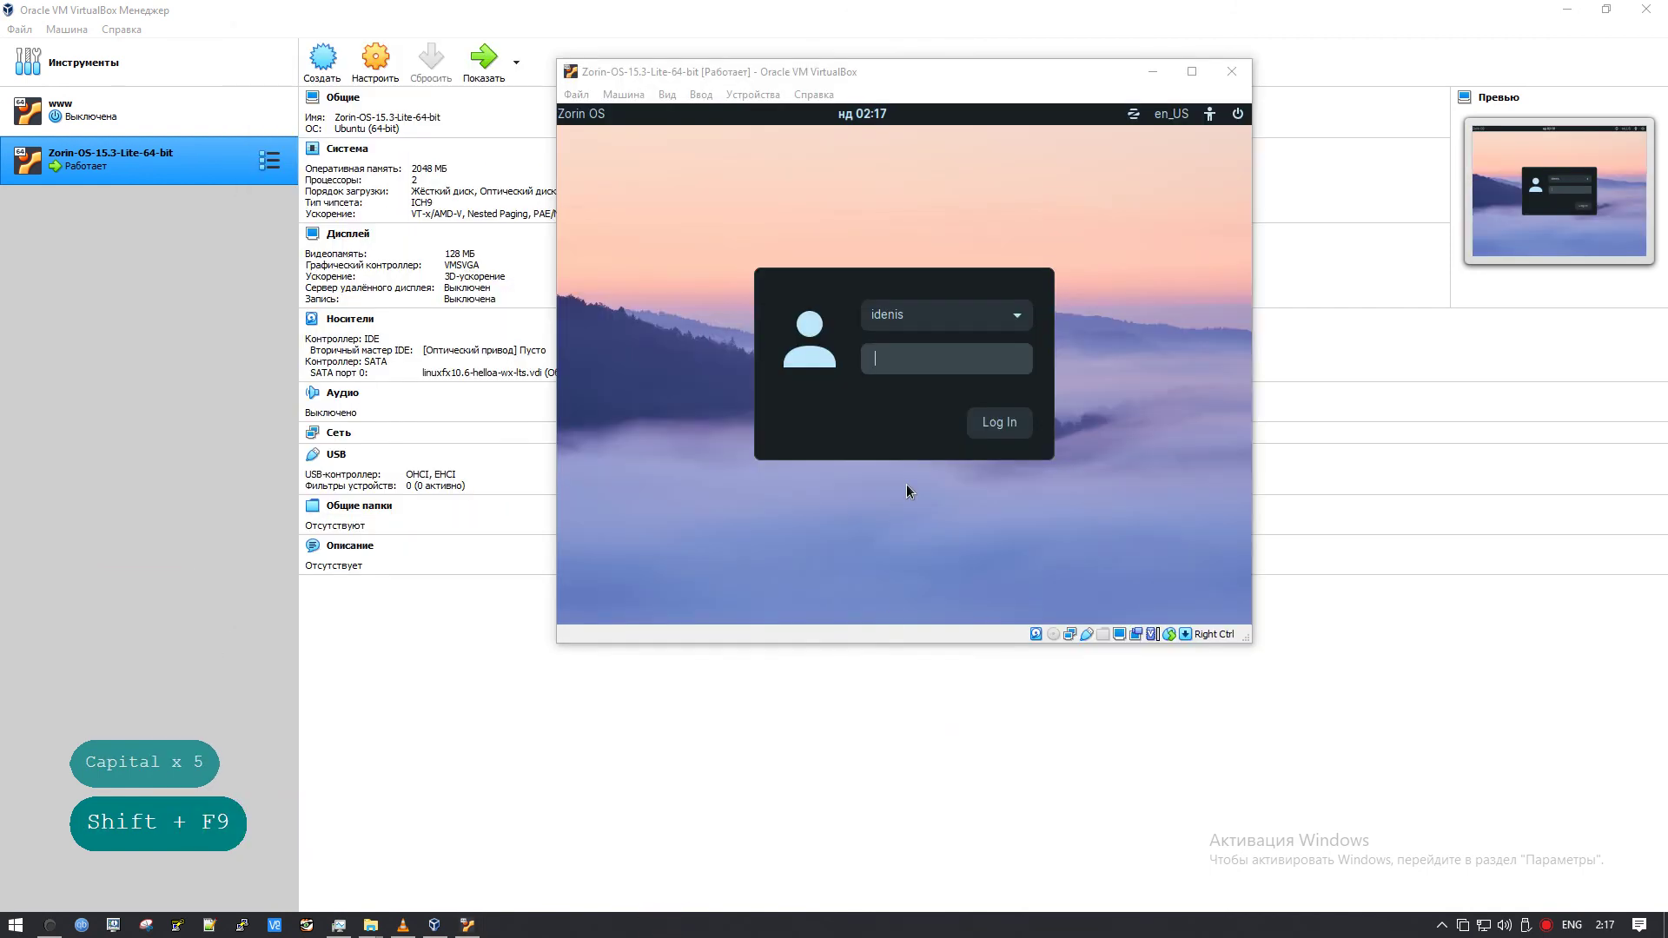
- Log in to the installed Zorin OS with the account password
key(grave)
click(966, 356)
key(Caps_Lock)
text(`)
key(Return)
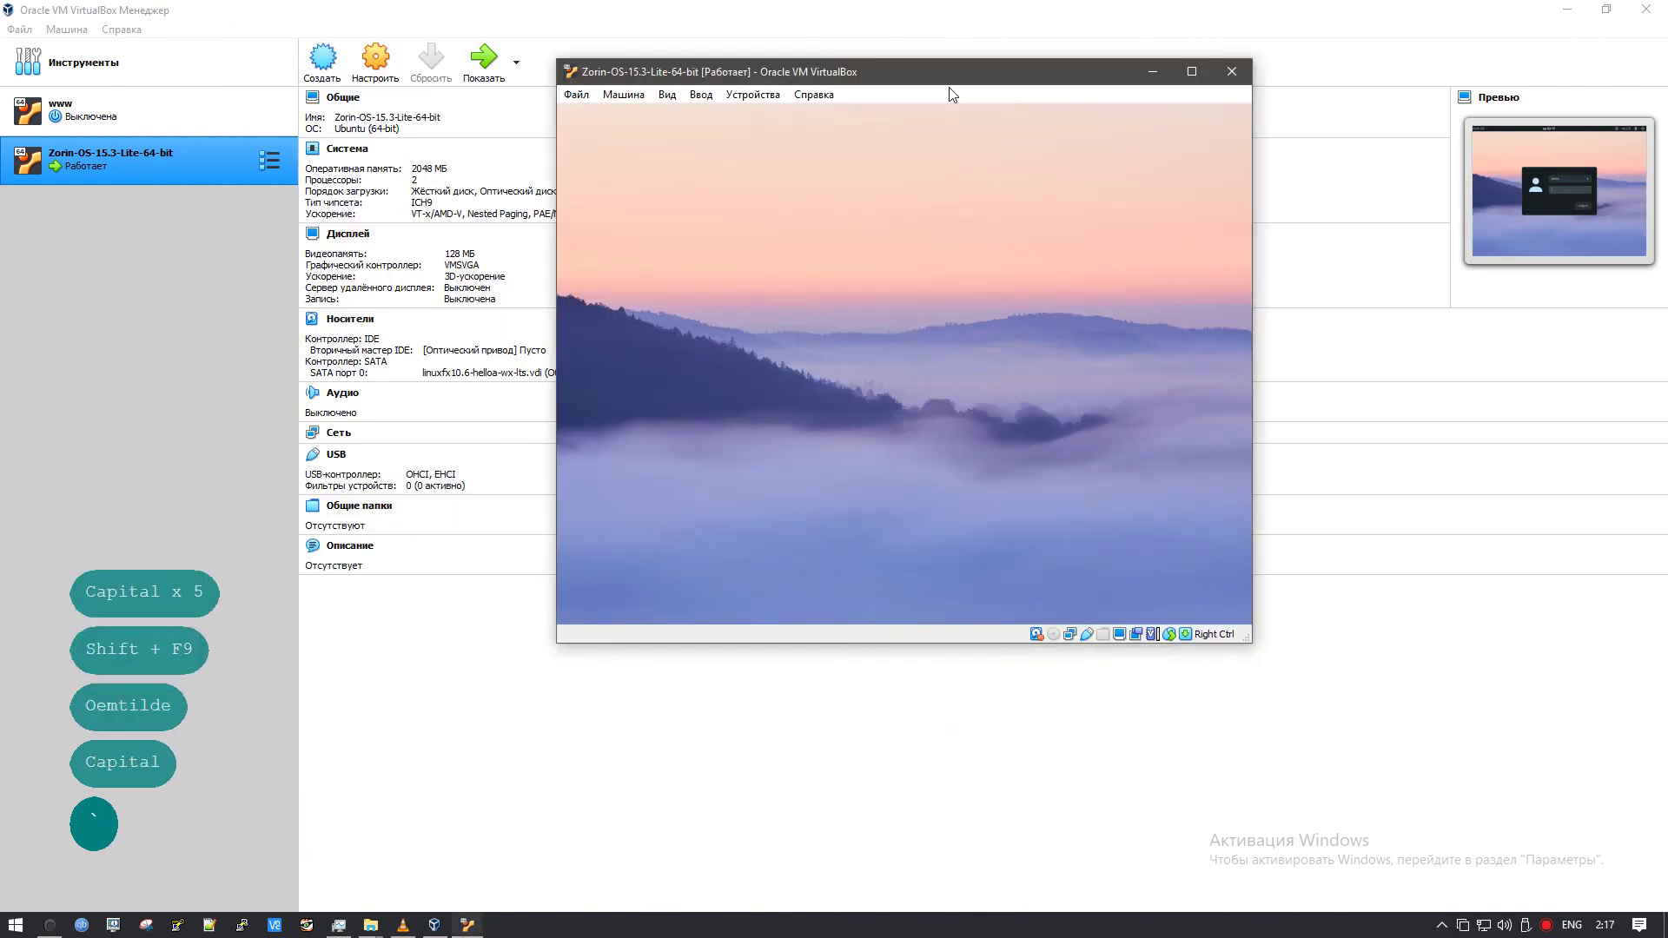
- Insert the Guest Additions disc image into the virtual machine and enlarge its window
drag(947, 73, 826, 125)
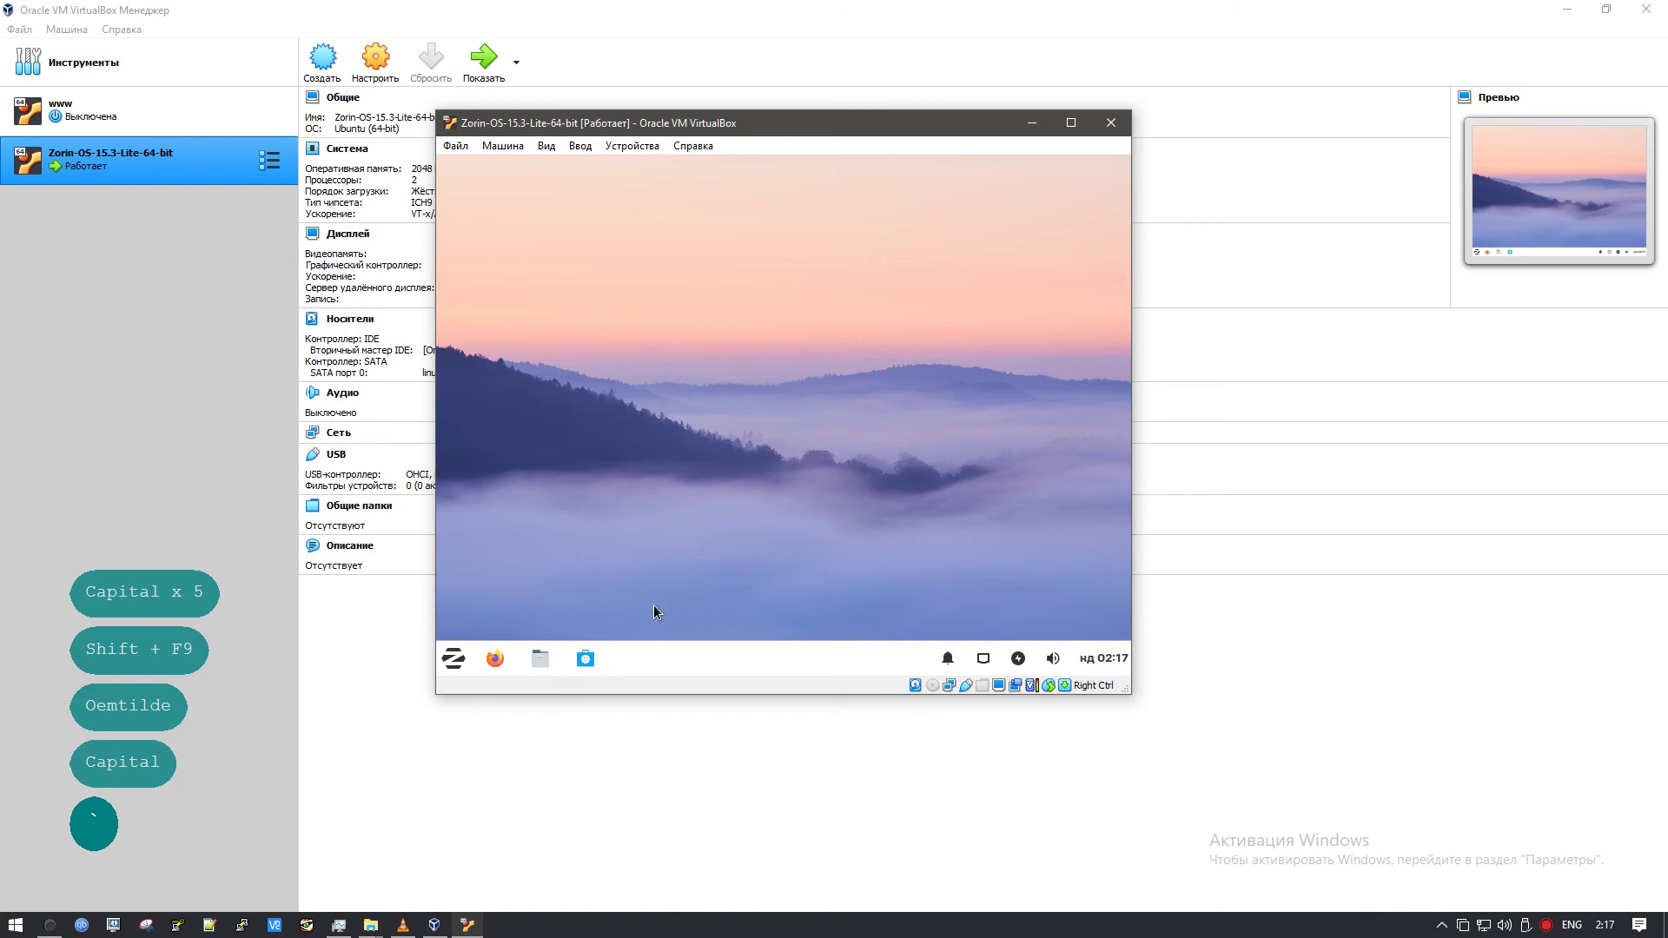
right_click(670, 496)
click(666, 563)
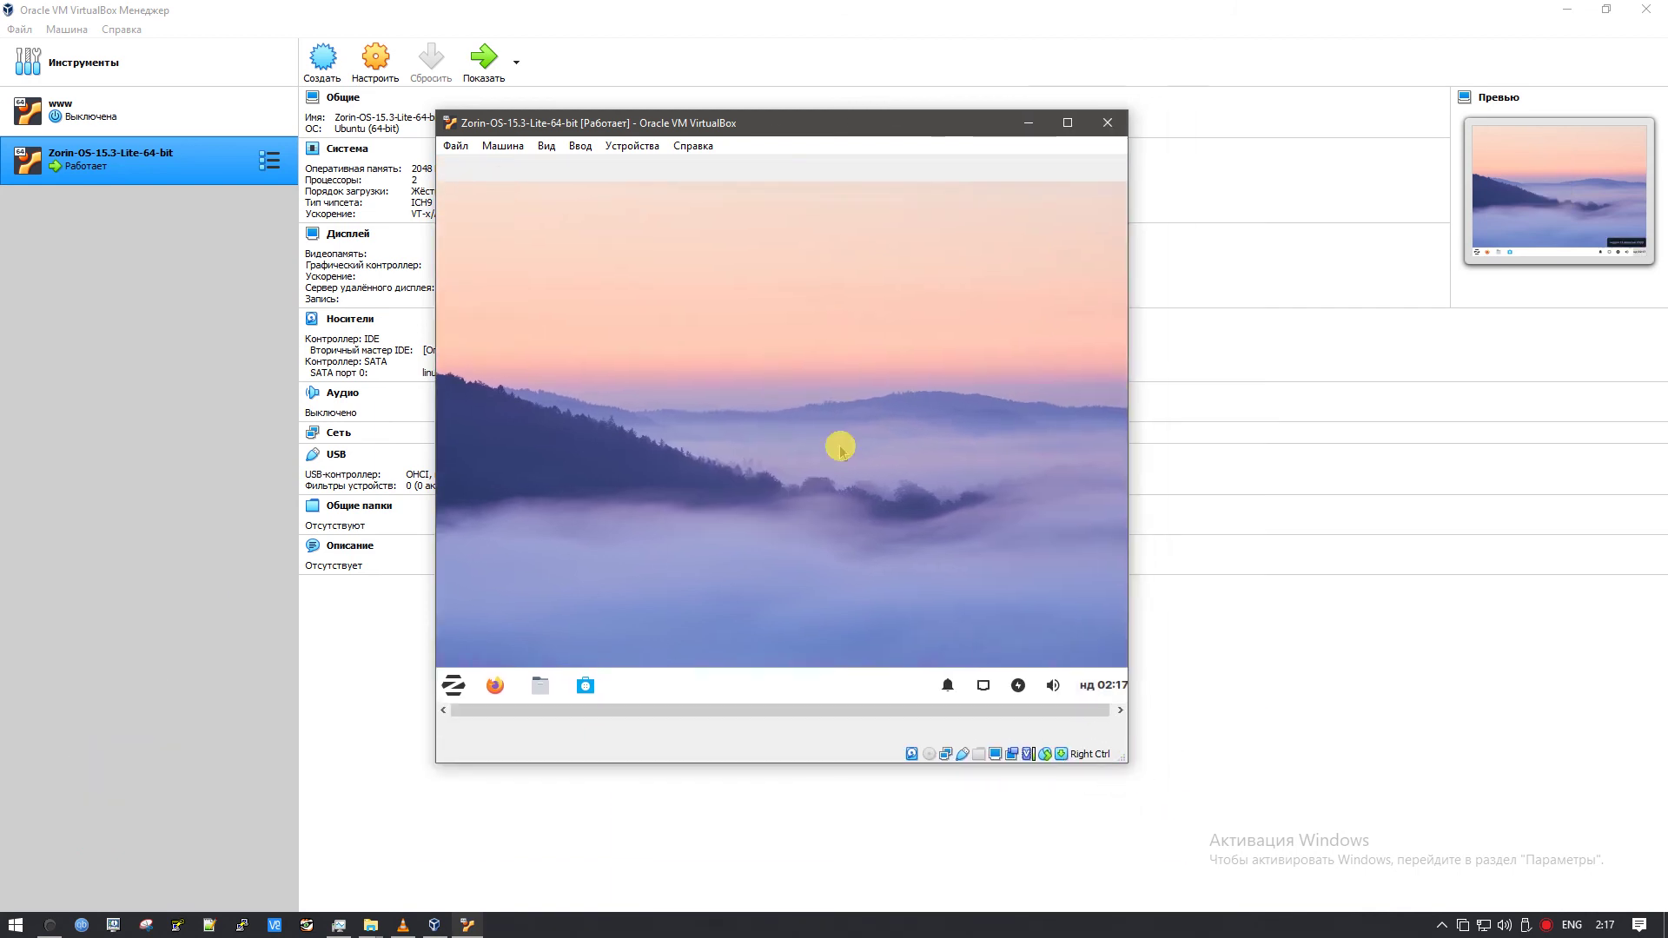
click(617, 146)
click(670, 317)
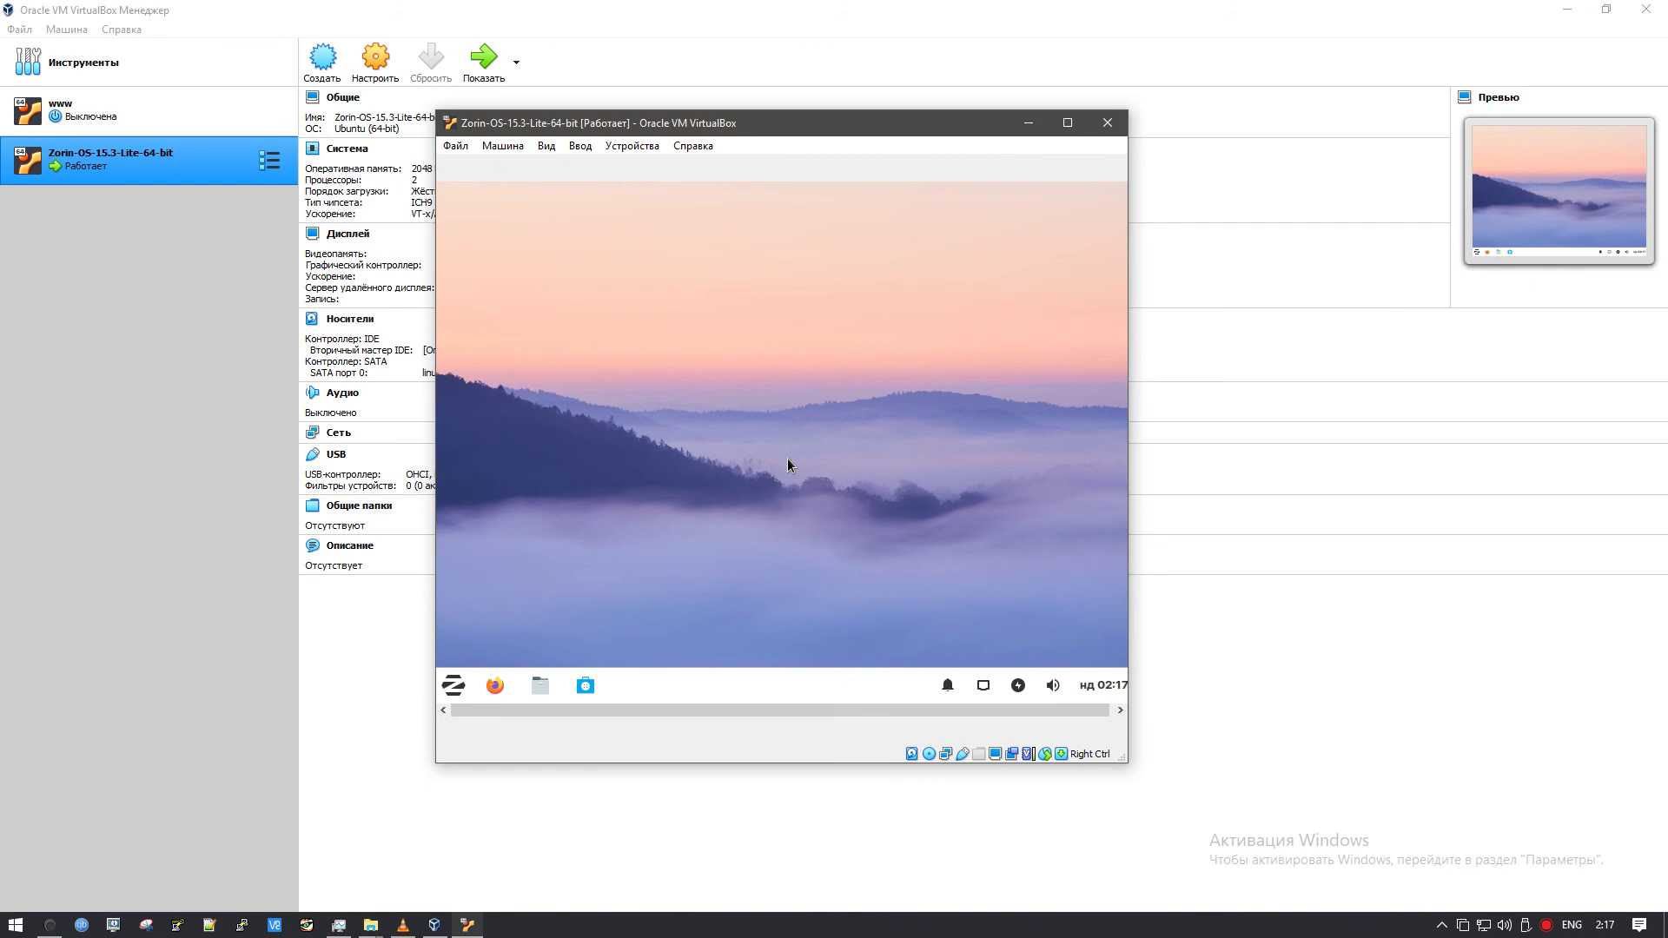
drag(1133, 695, 1284, 734)
- Open the VBox_GAs_6.1.12 disc in a maximized file manager window, and close Firefox with all its tabs
right_click(584, 257)
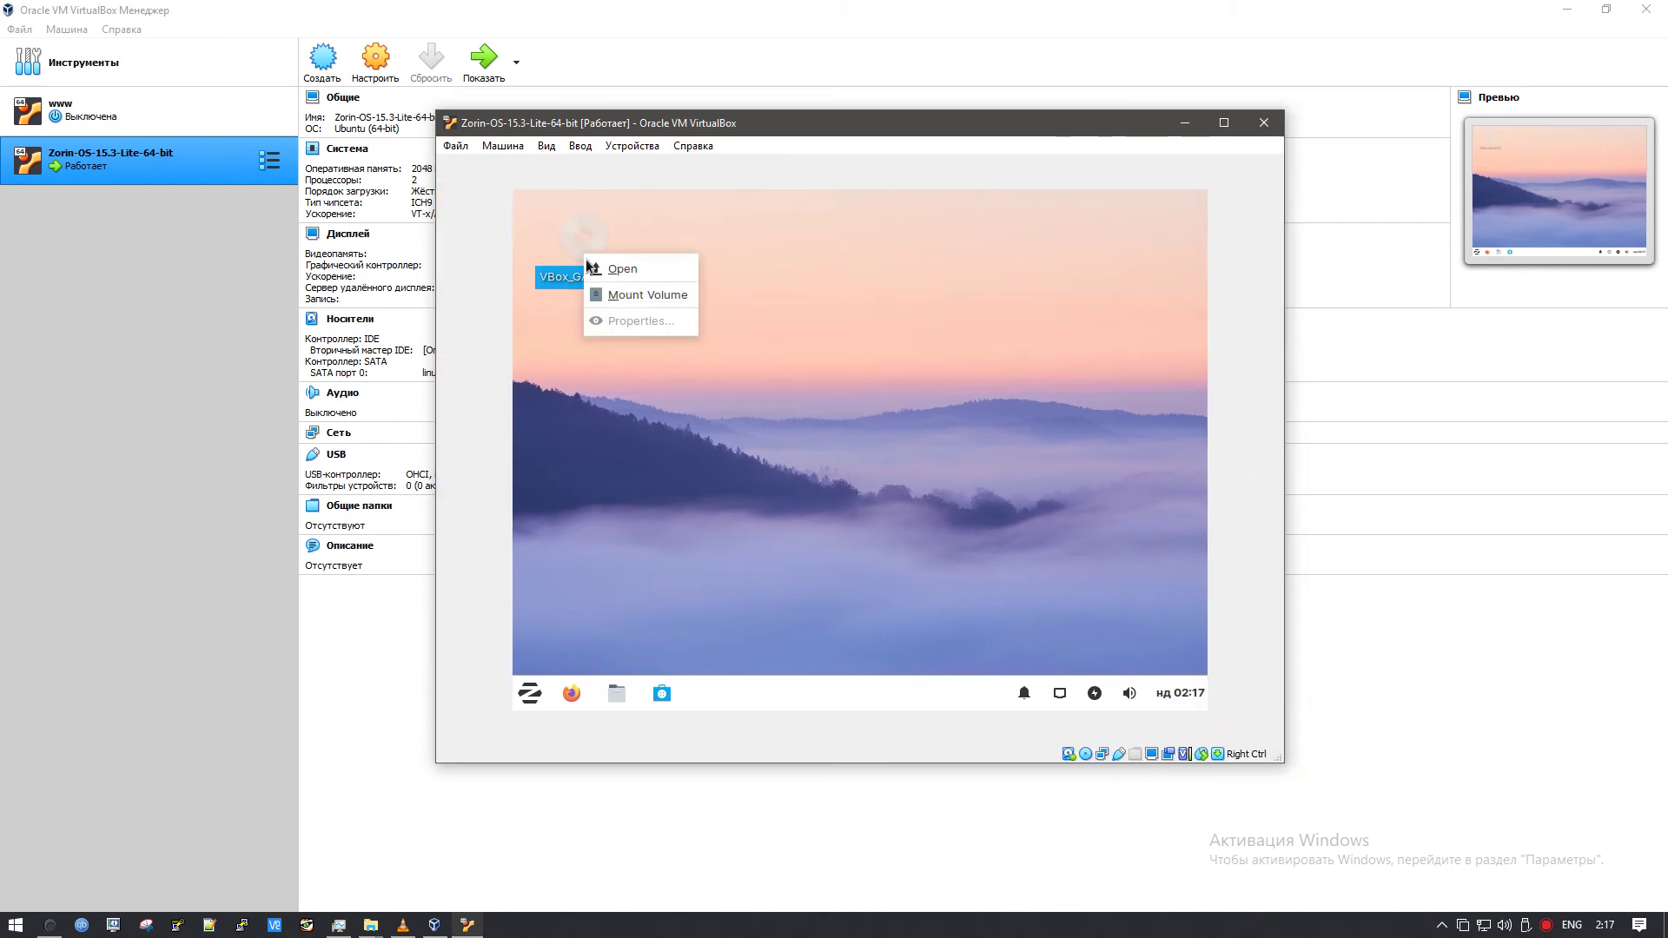
click(639, 399)
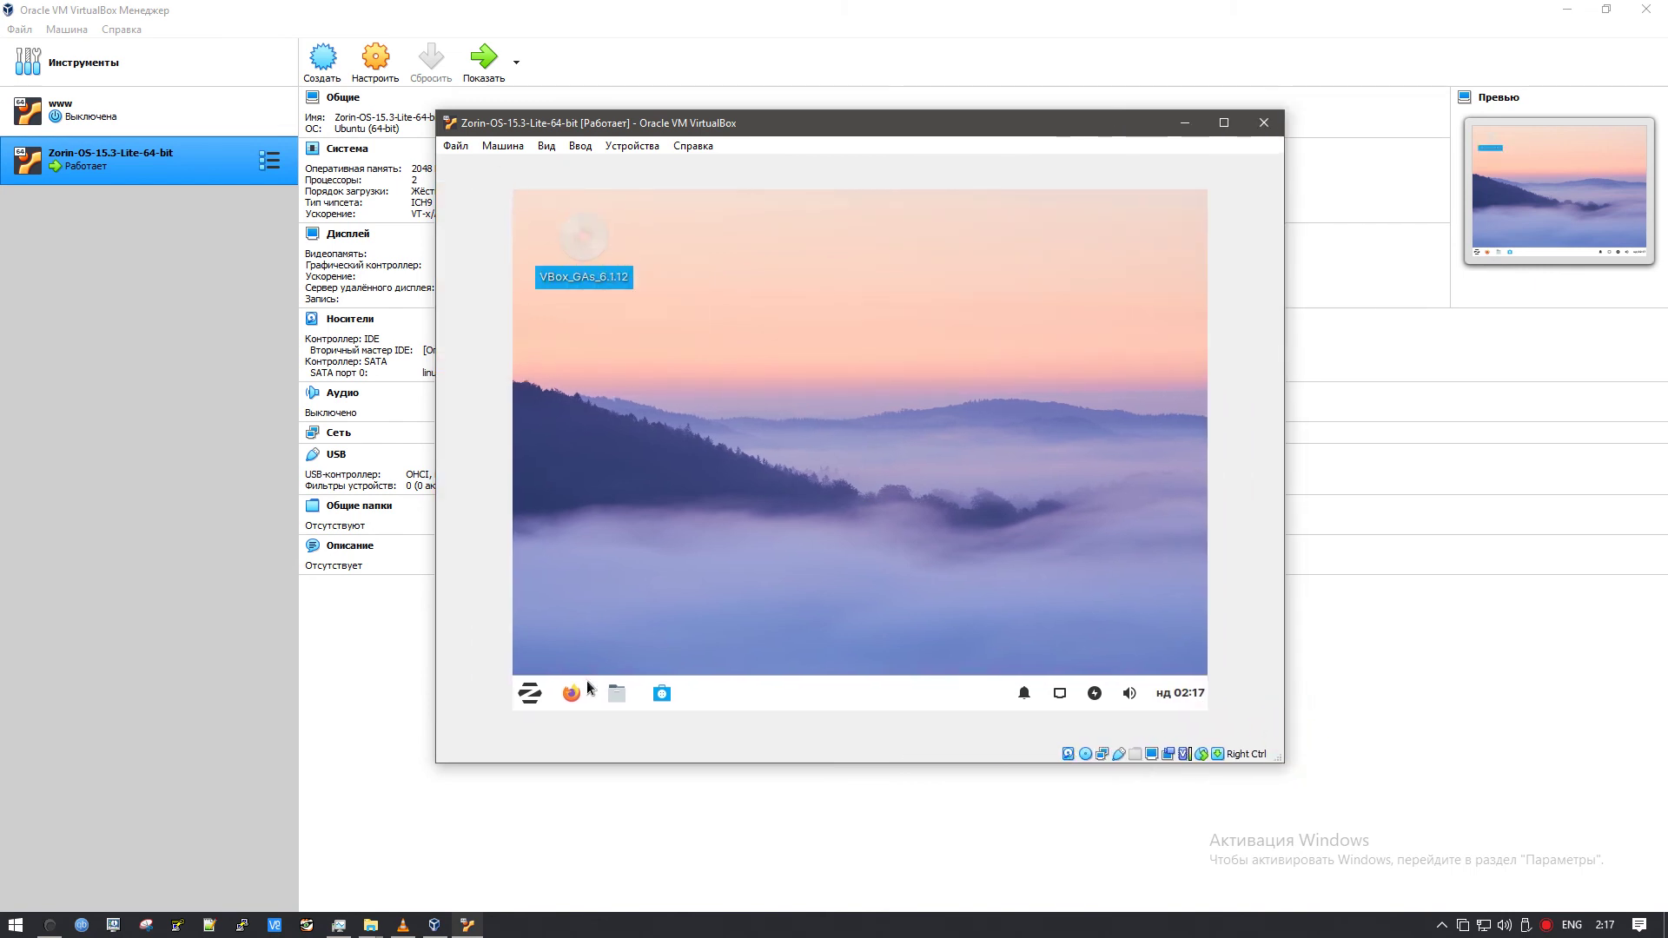
click(536, 691)
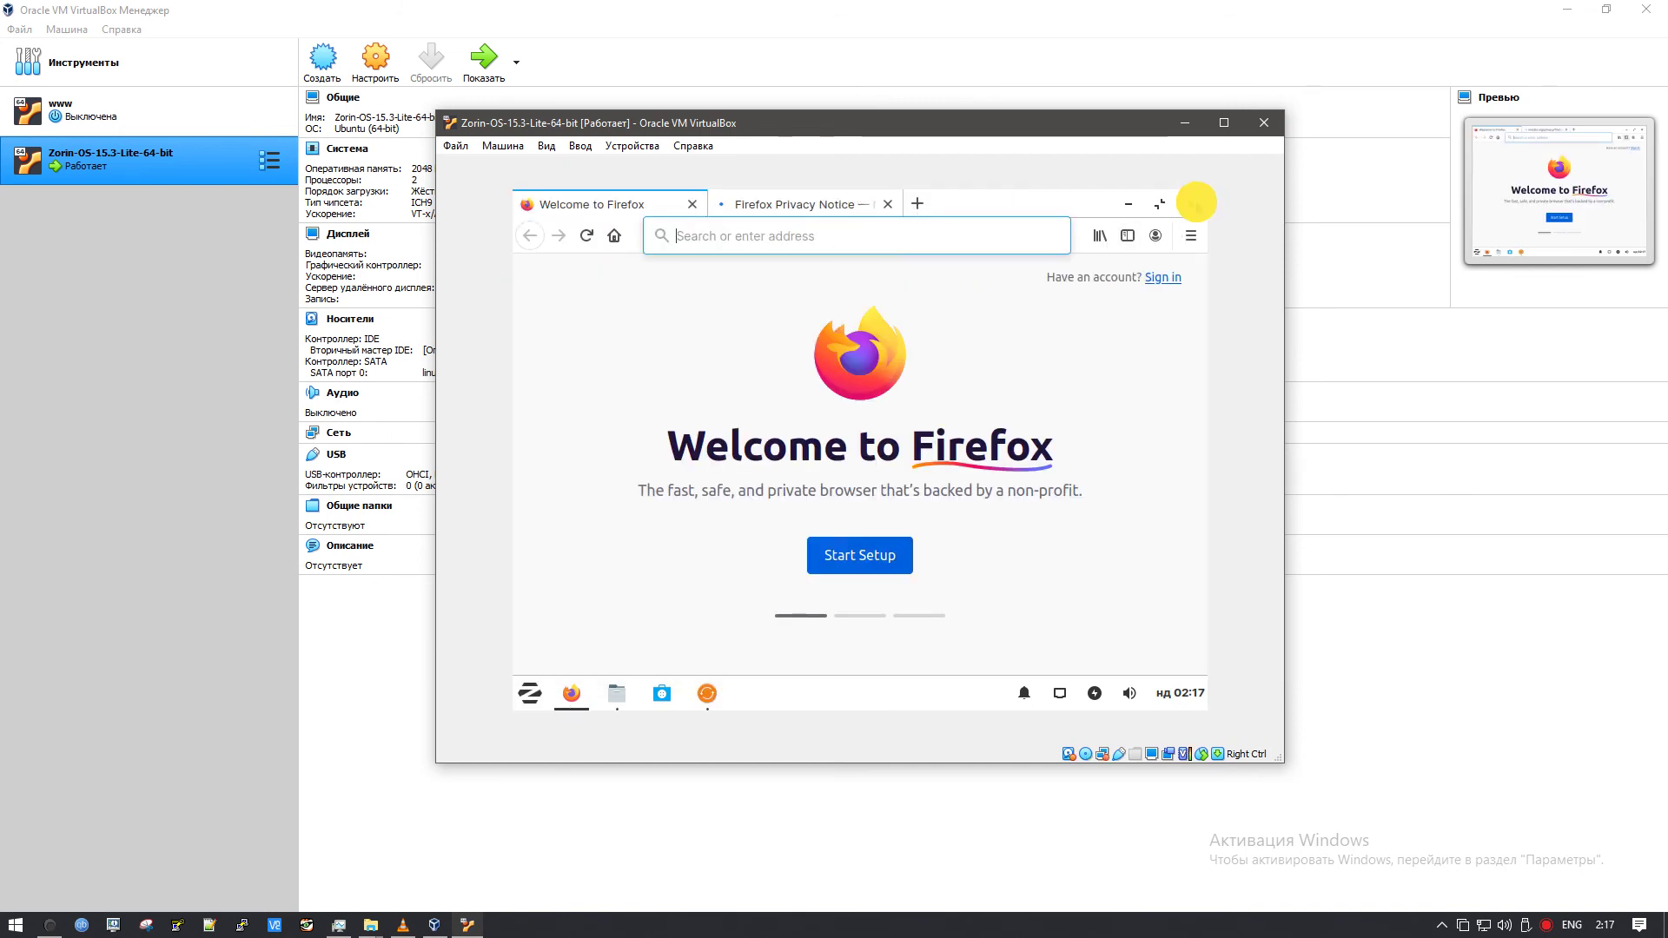
click(1191, 204)
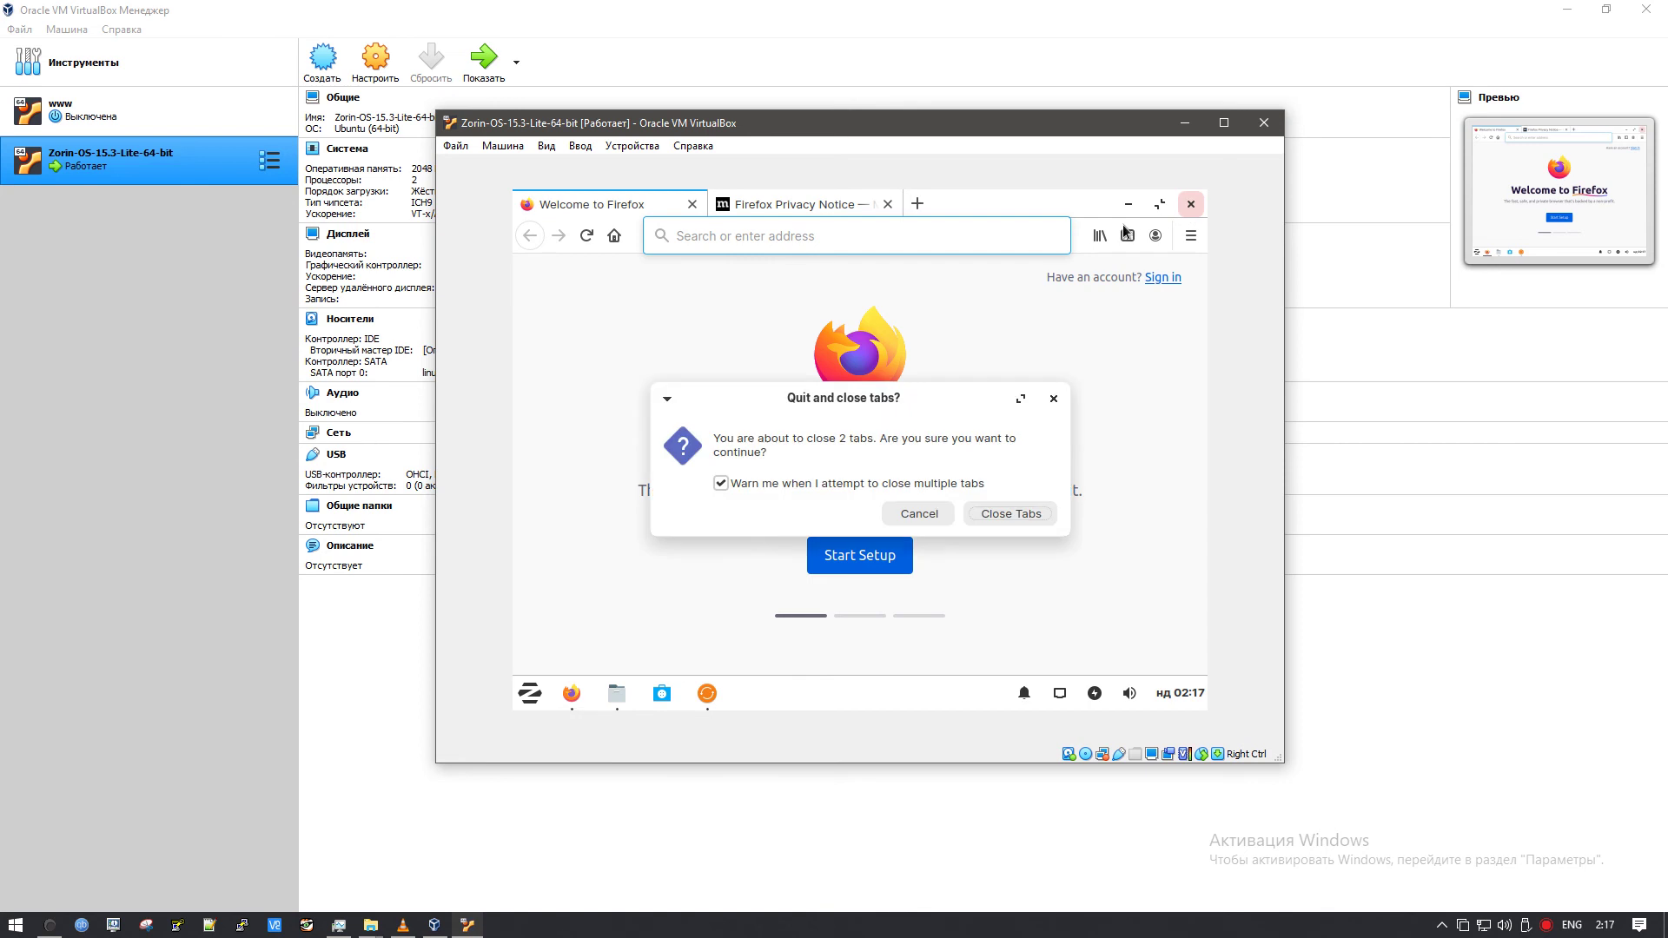
click(1010, 514)
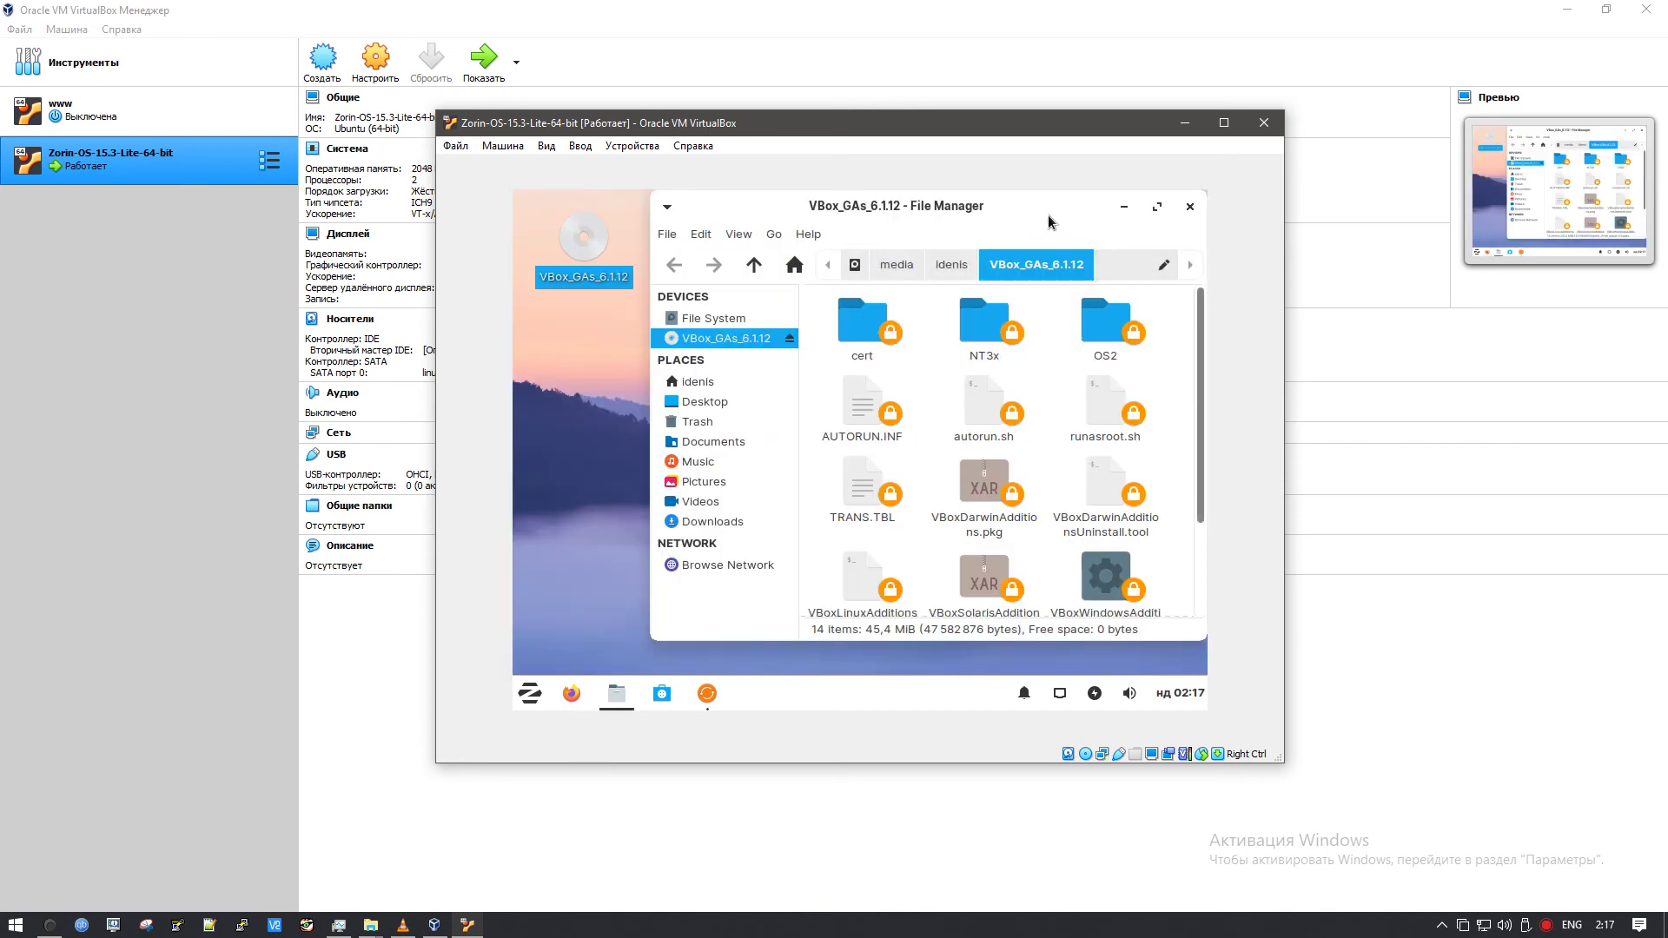
click(1156, 206)
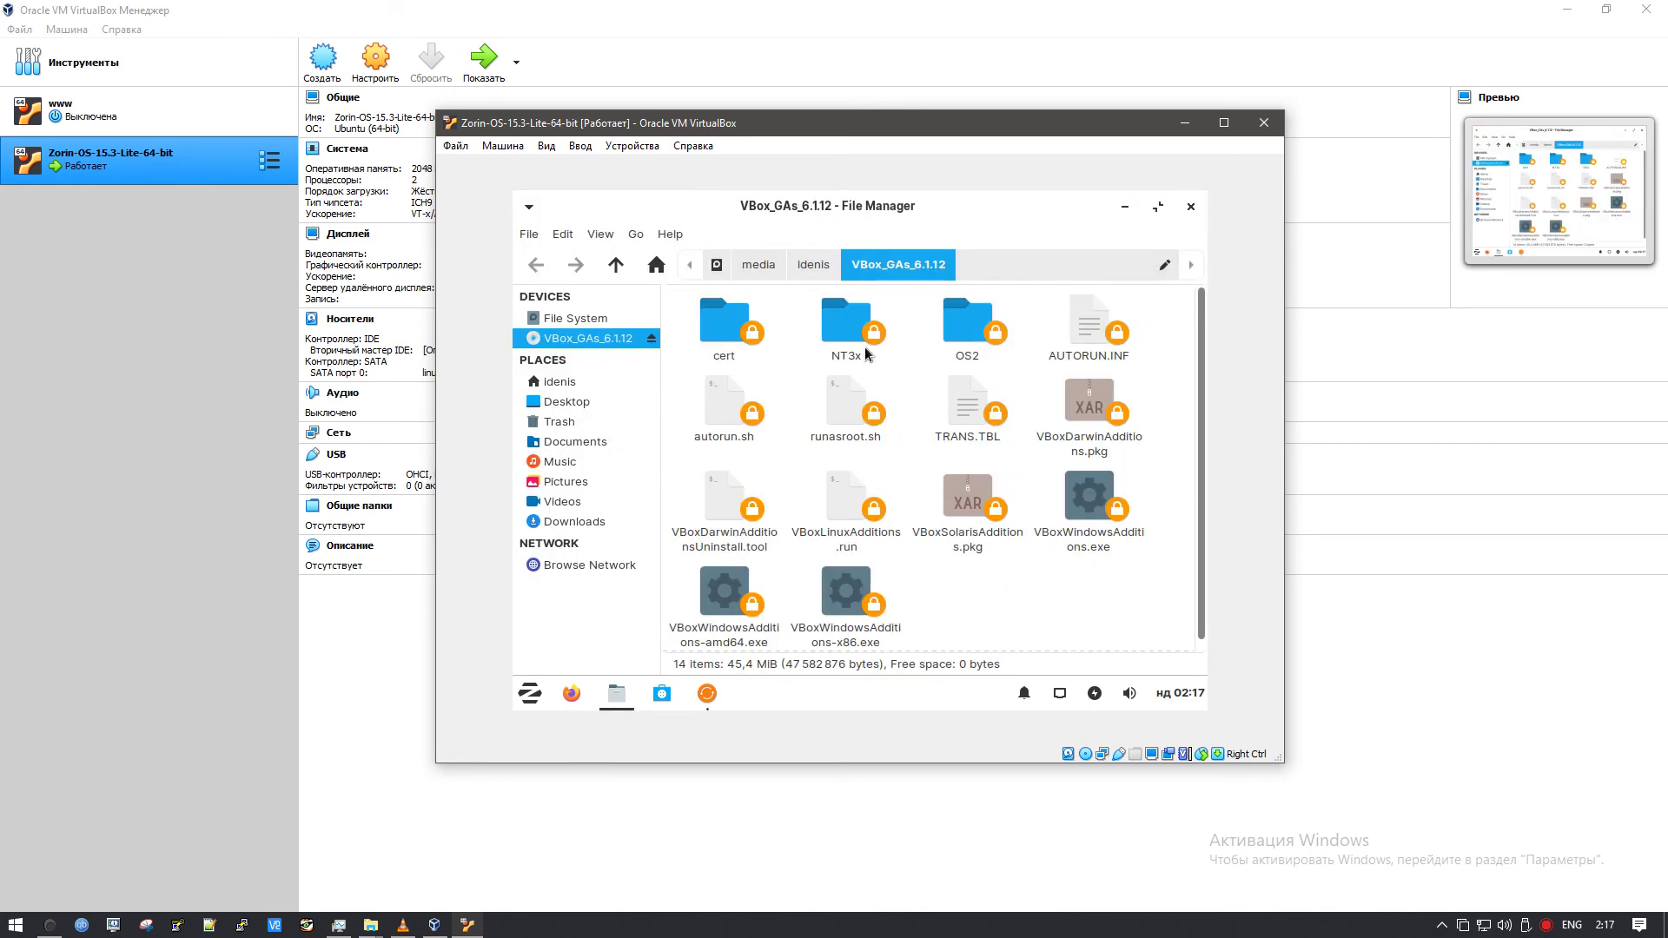
- Copy the VBoxLinuxAdditions.run file on the disc and display the folder's full path as editable text
click(724, 592)
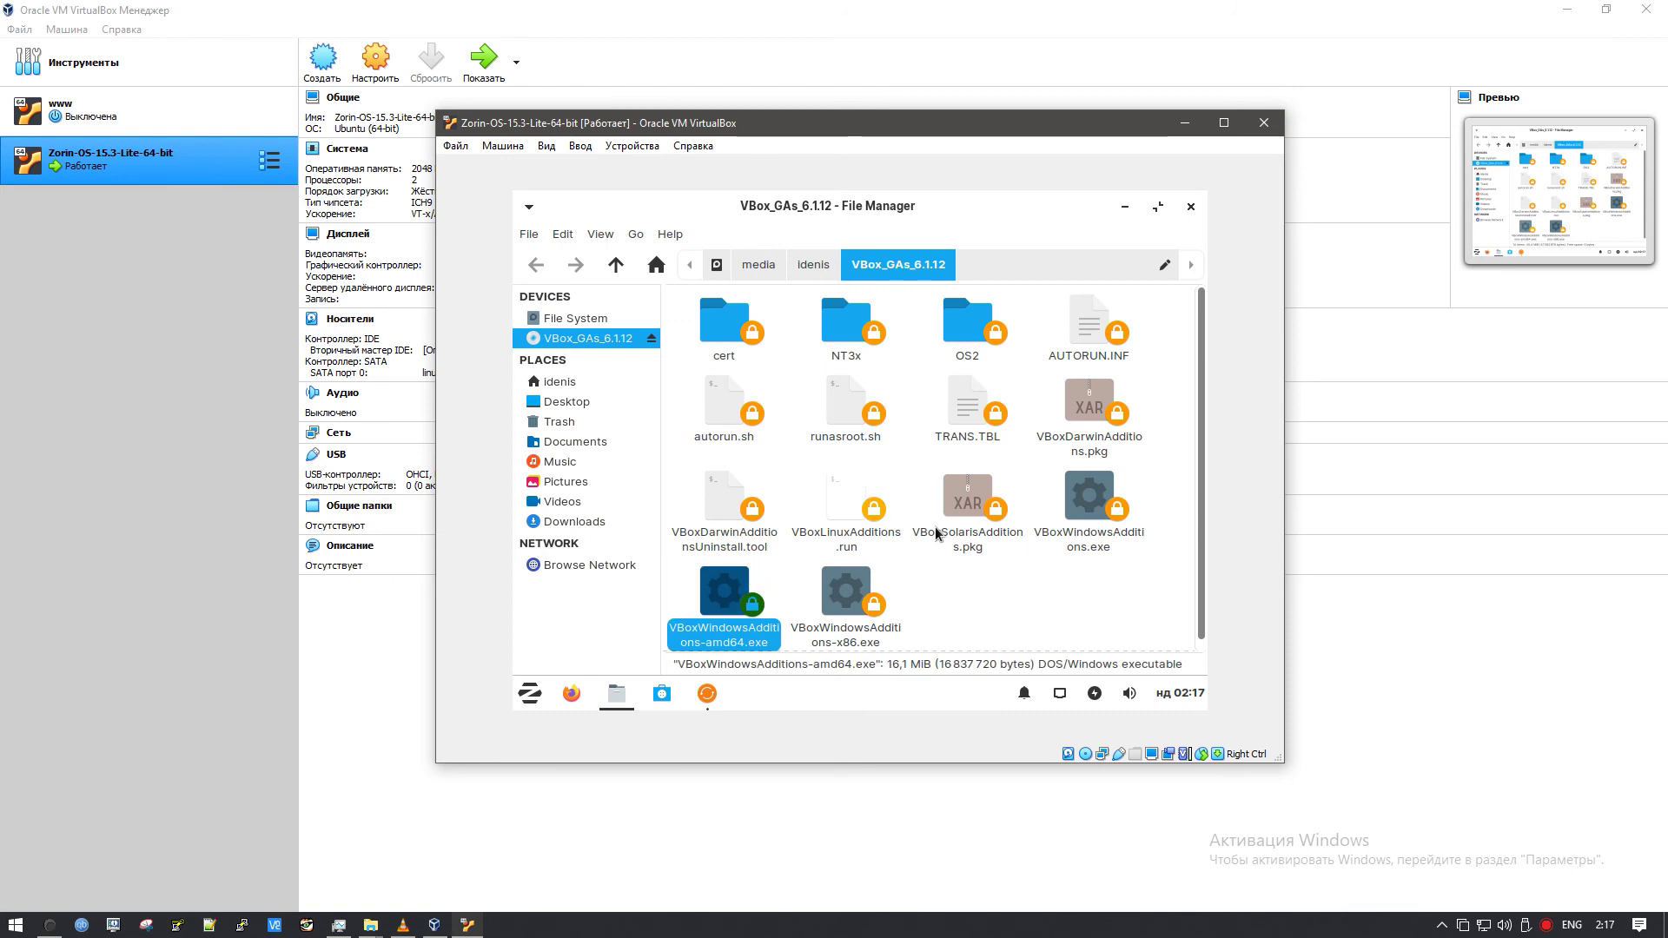
click(850, 500)
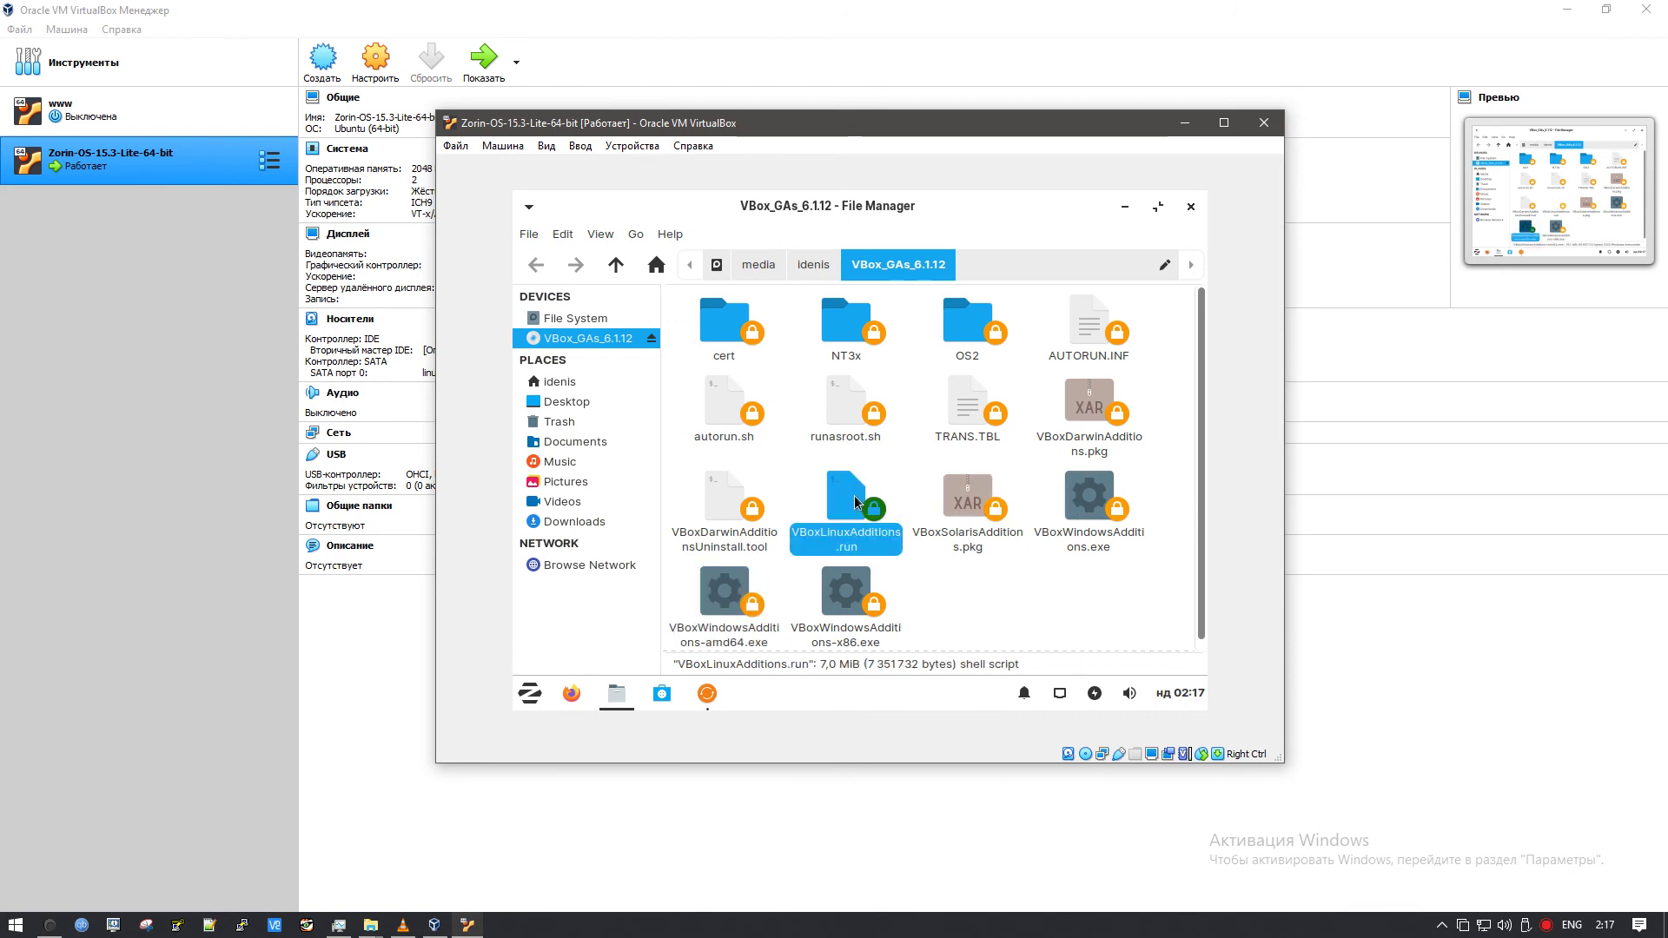
right_click(863, 501)
mouse_move(1025, 326)
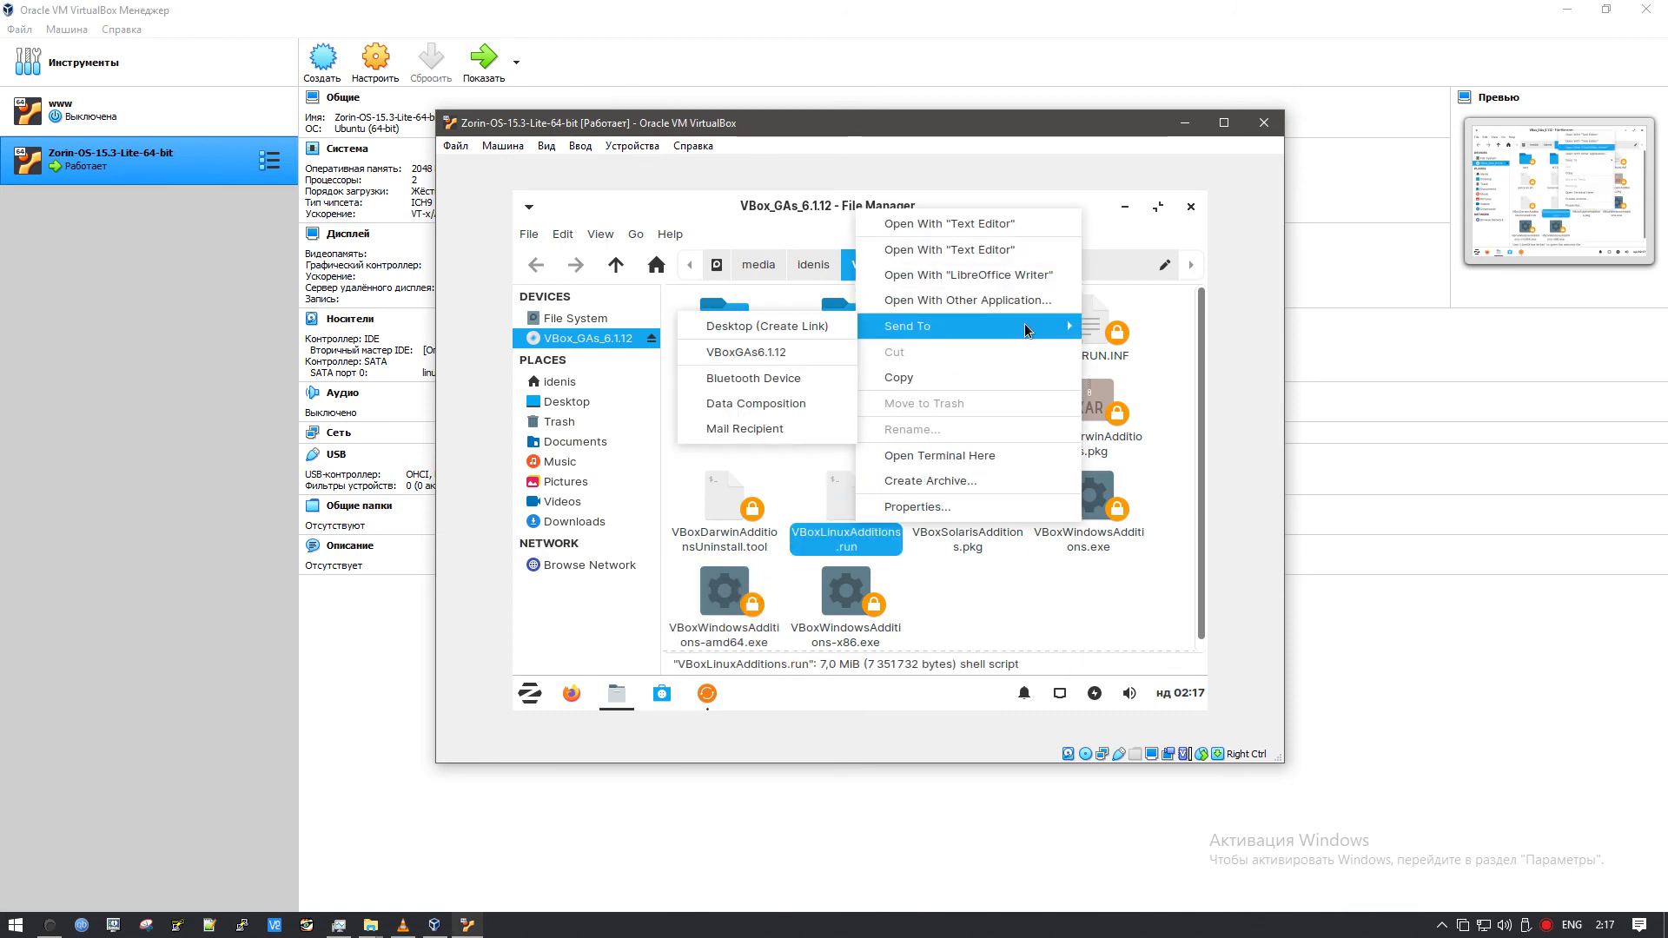
key(Escape)
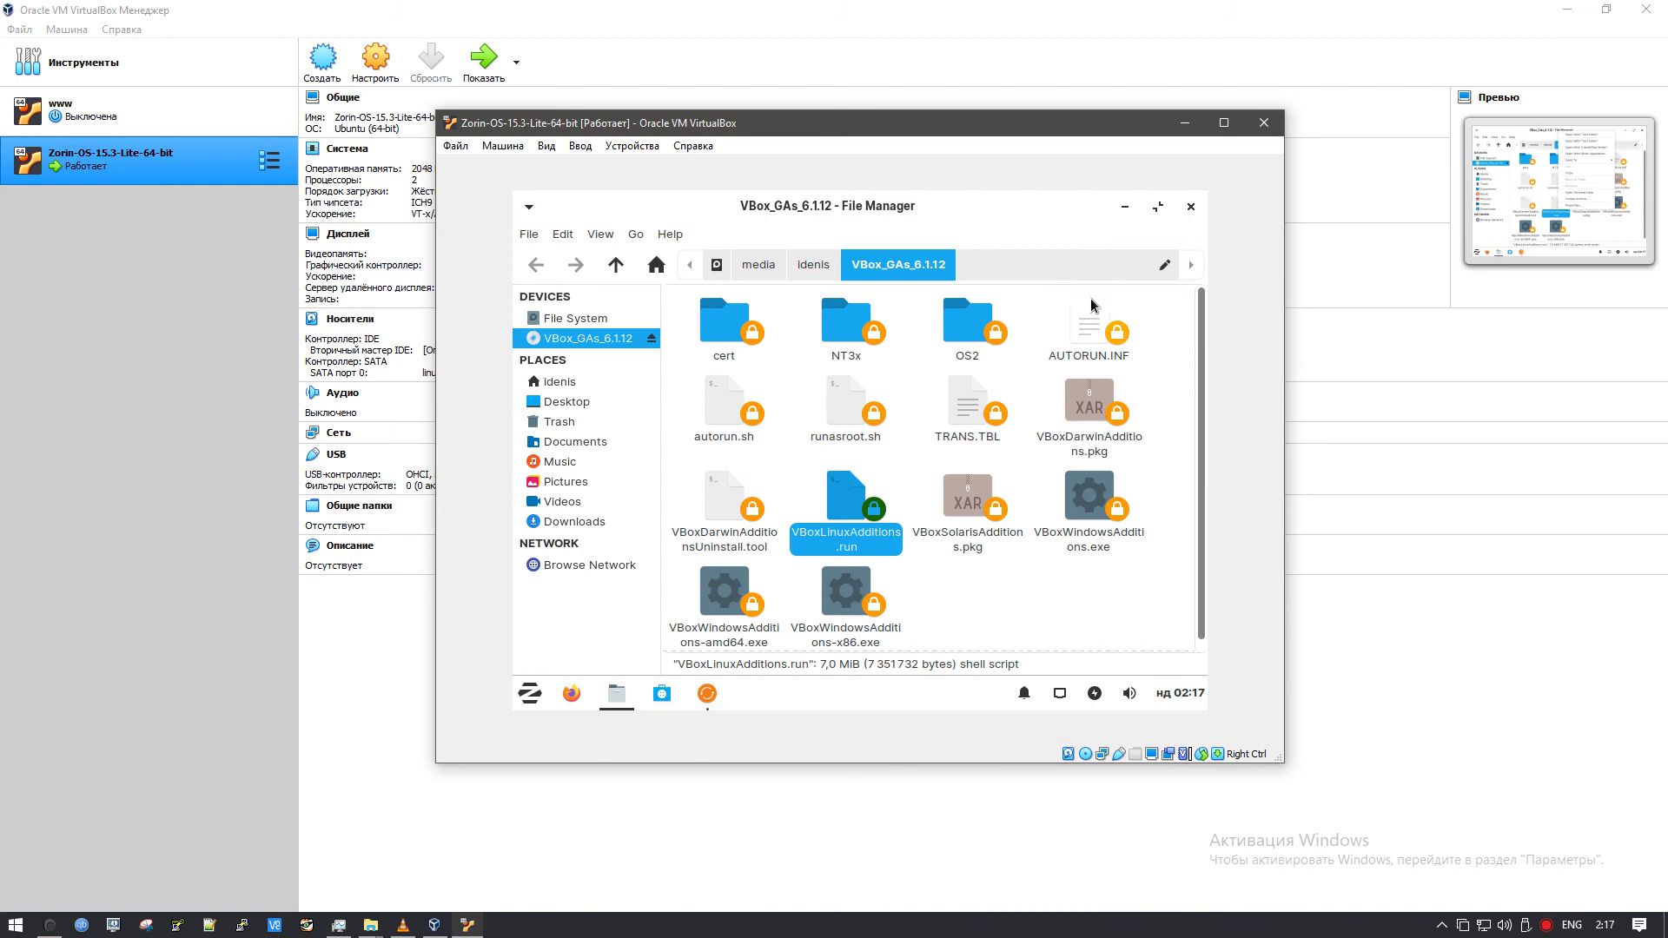
click(1164, 267)
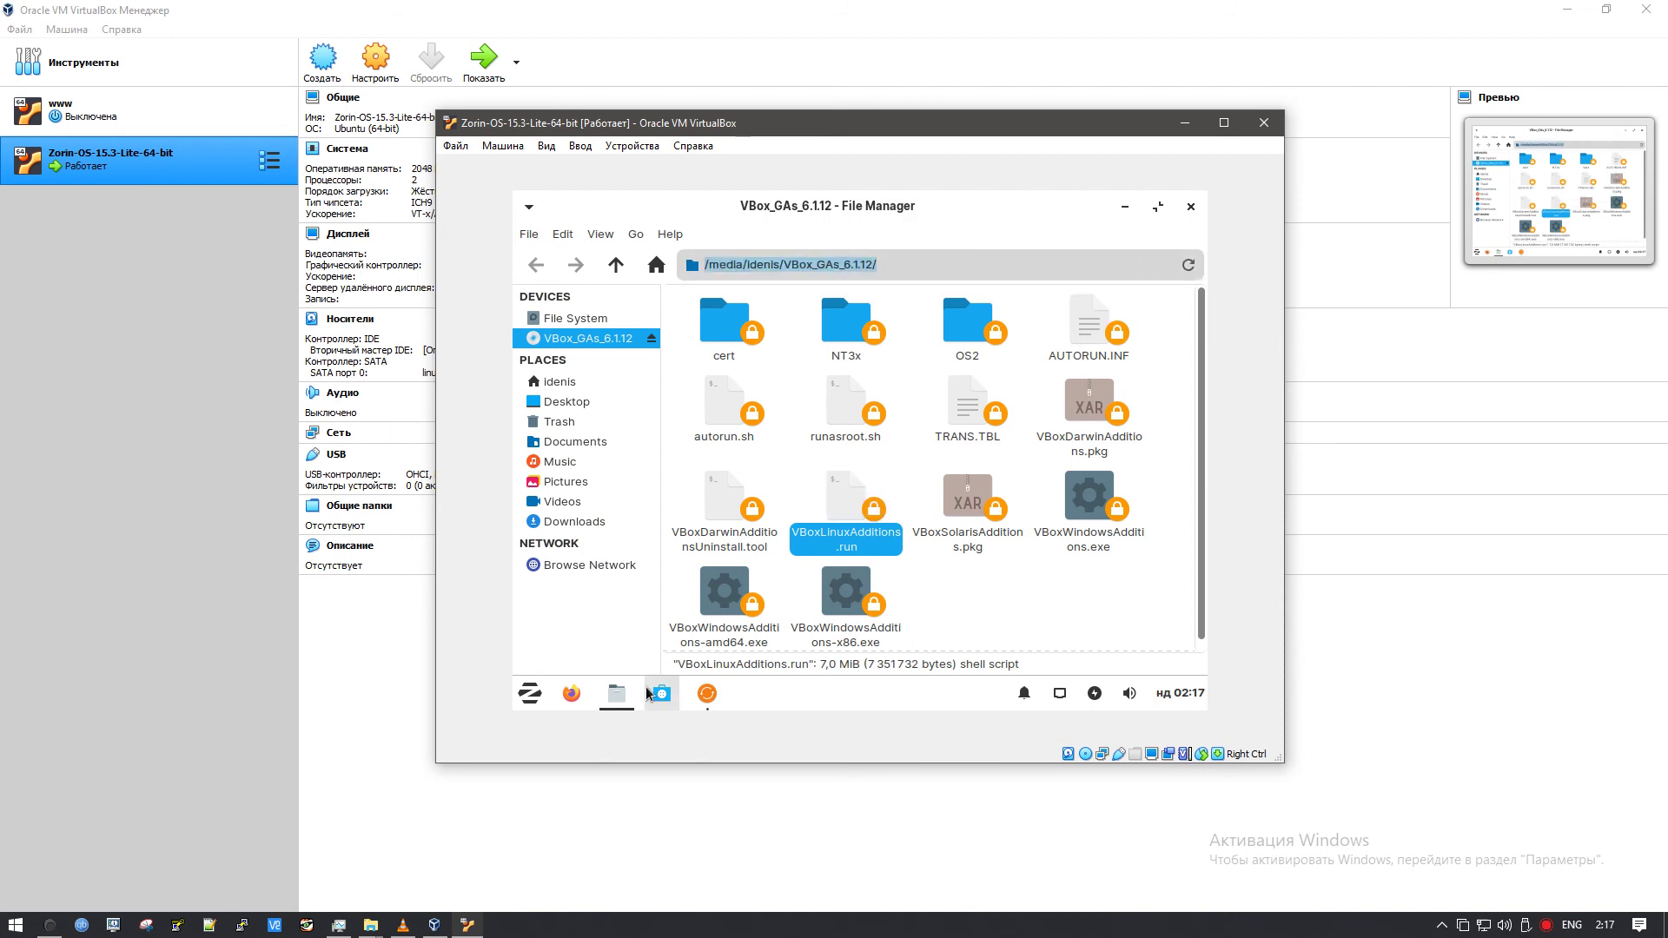
- Find Terminal Emulator by searching for "te", add it to the panel and launch it from there
click(545, 696)
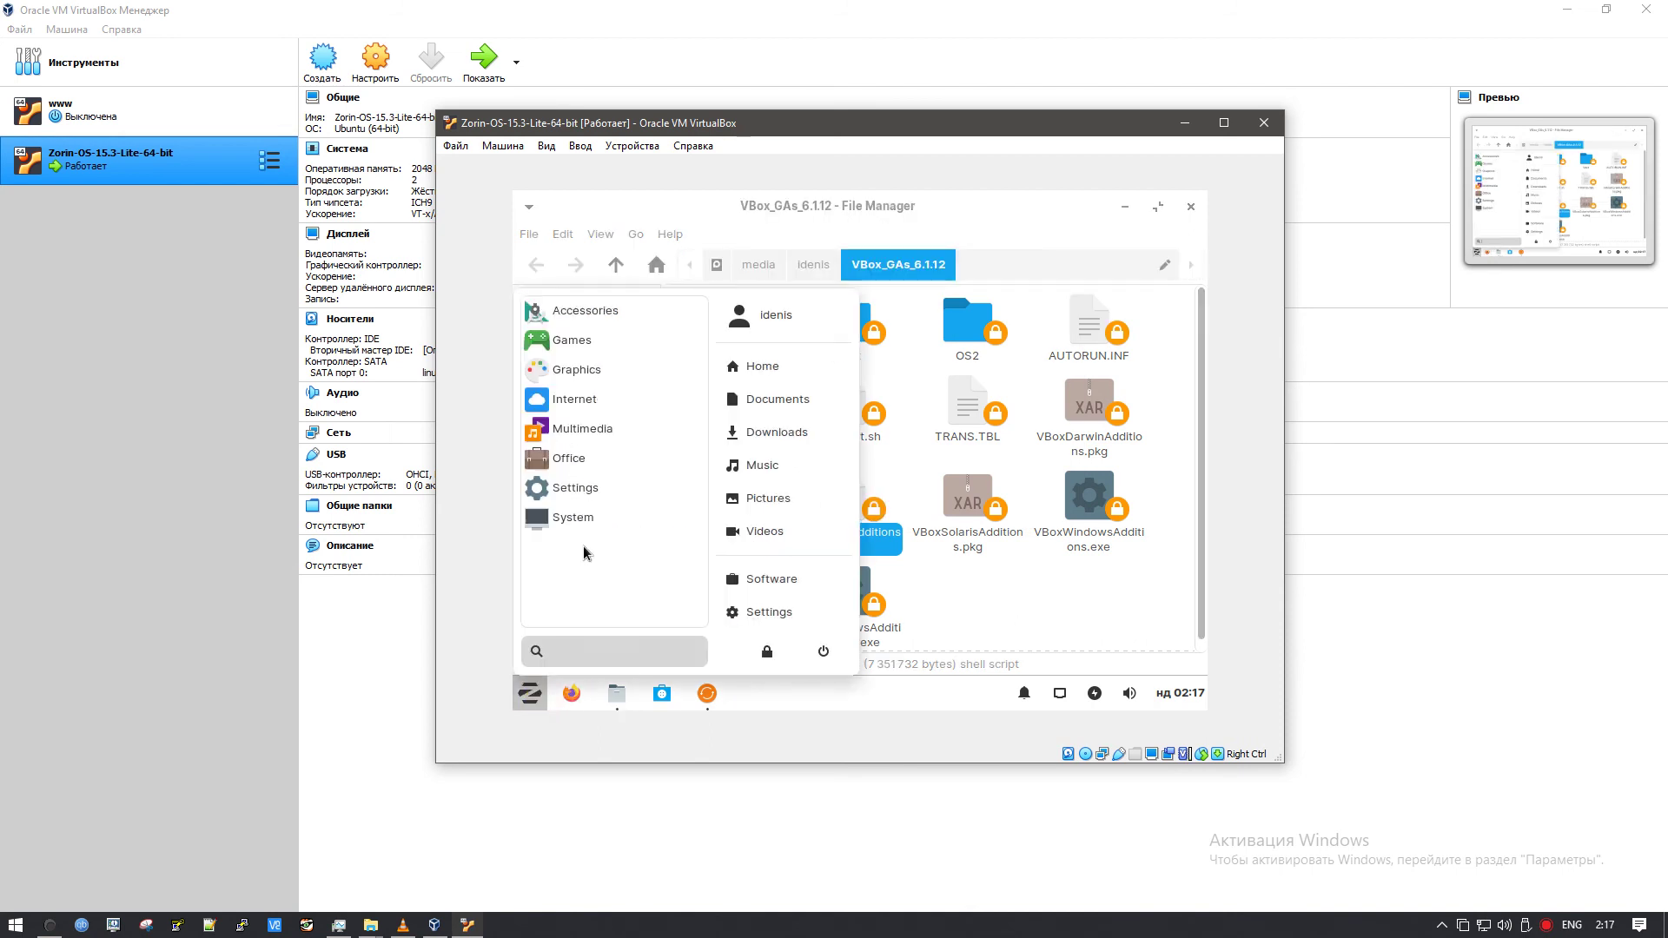
text(te)
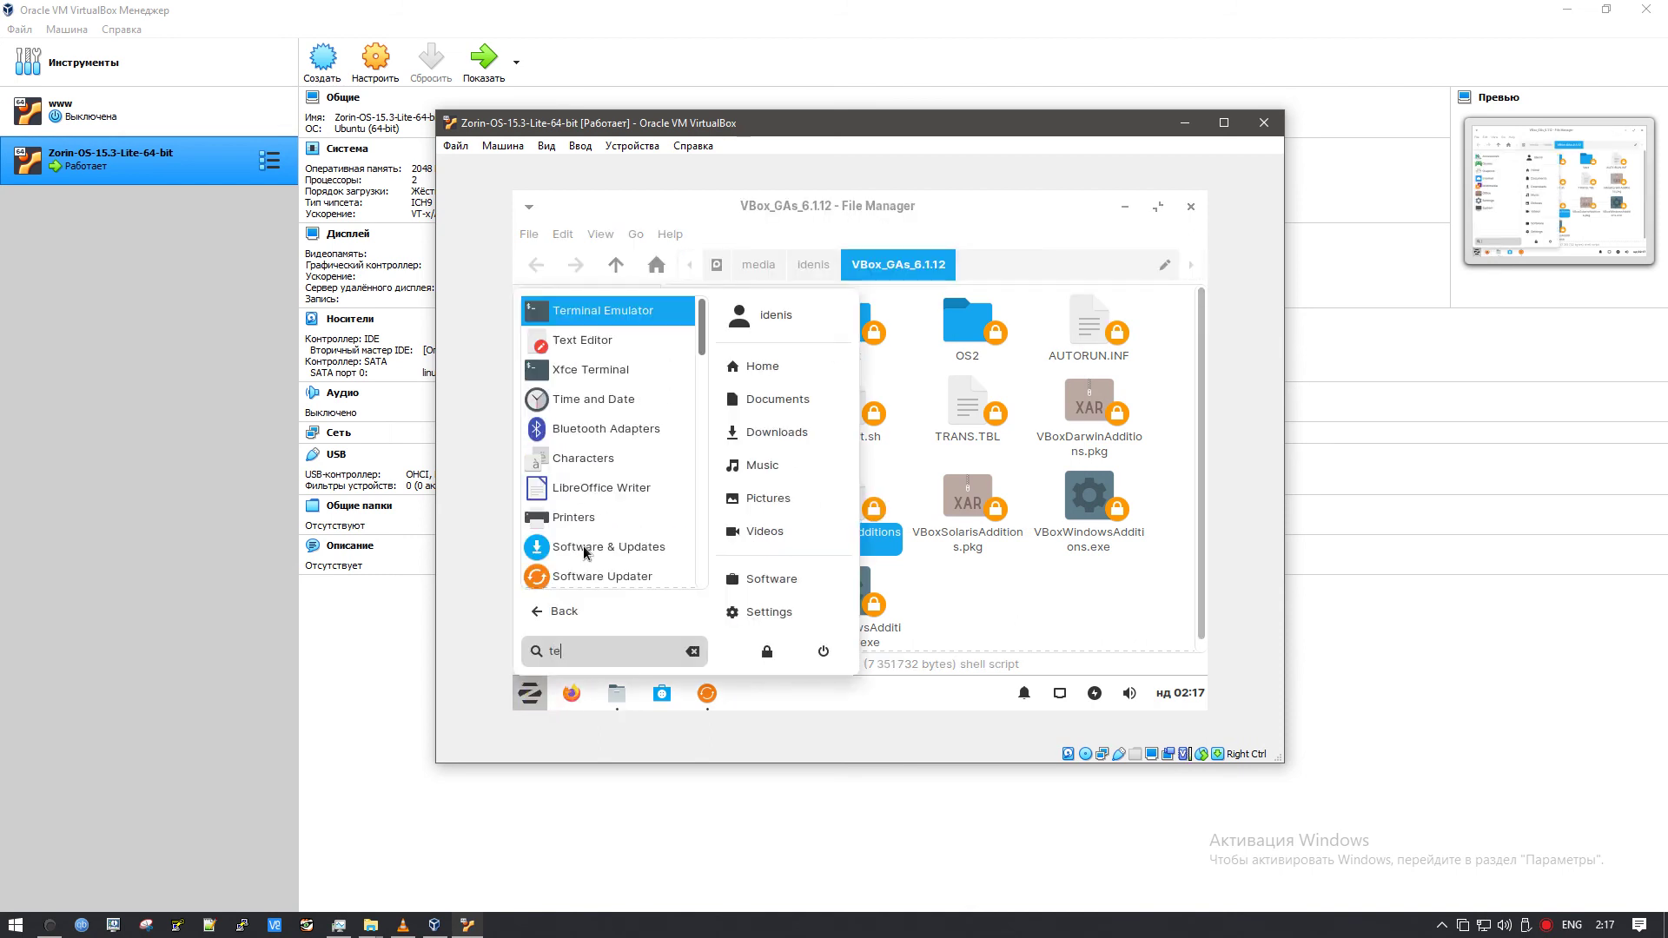
right_click(644, 318)
click(674, 345)
right_click(645, 313)
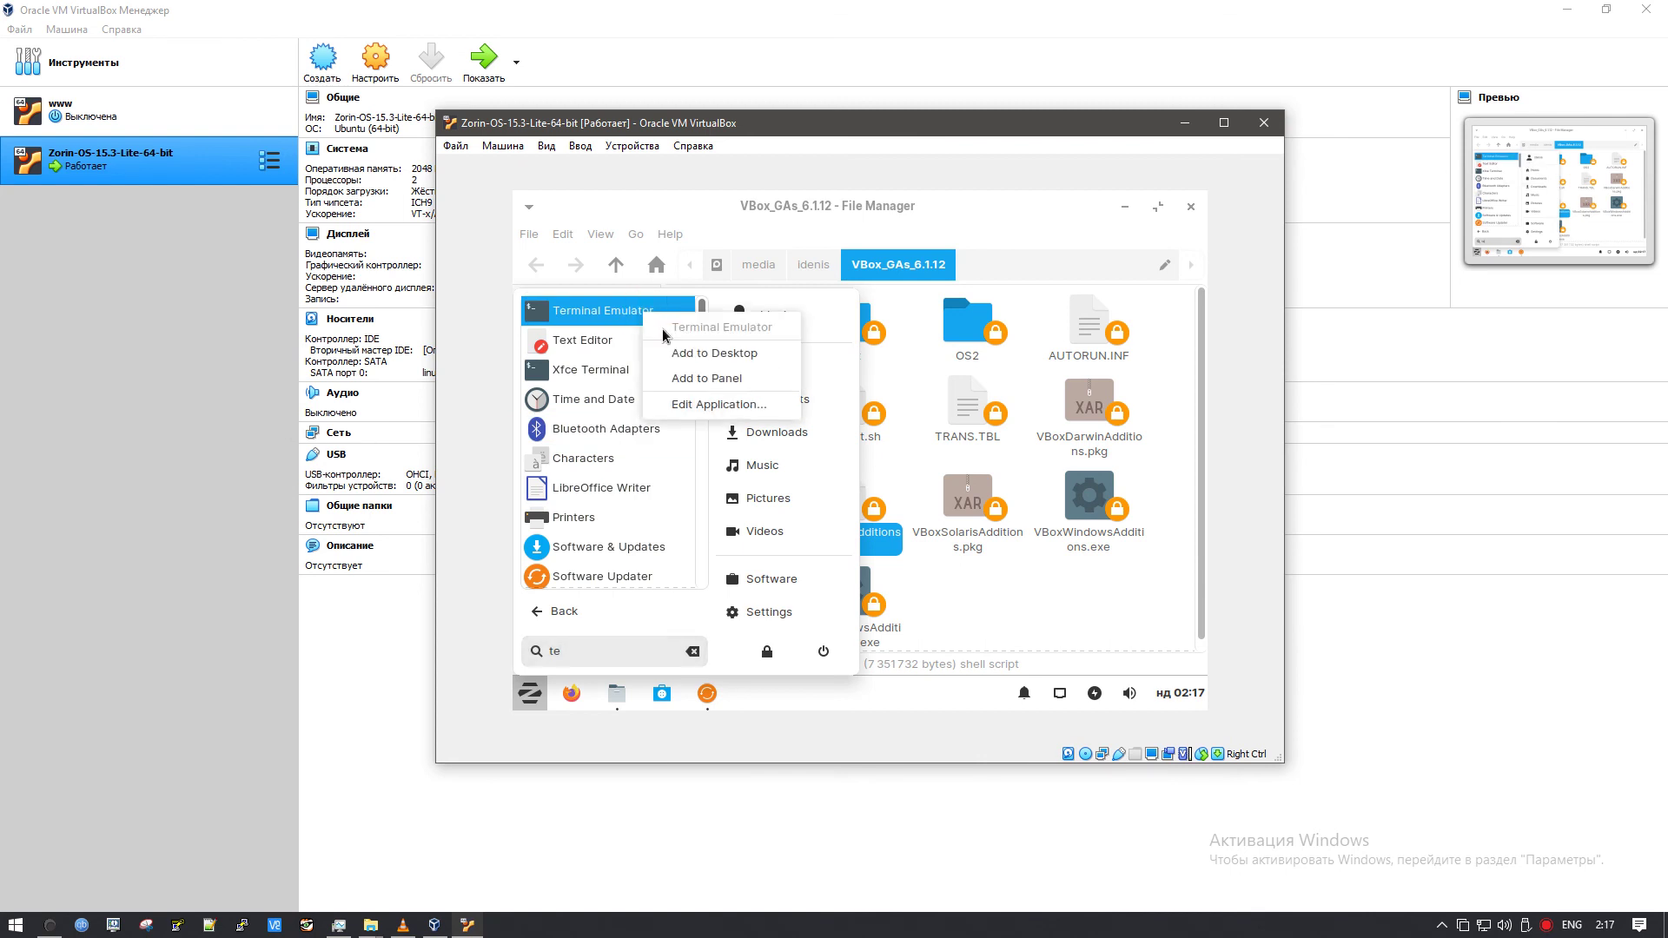
click(708, 375)
click(1188, 693)
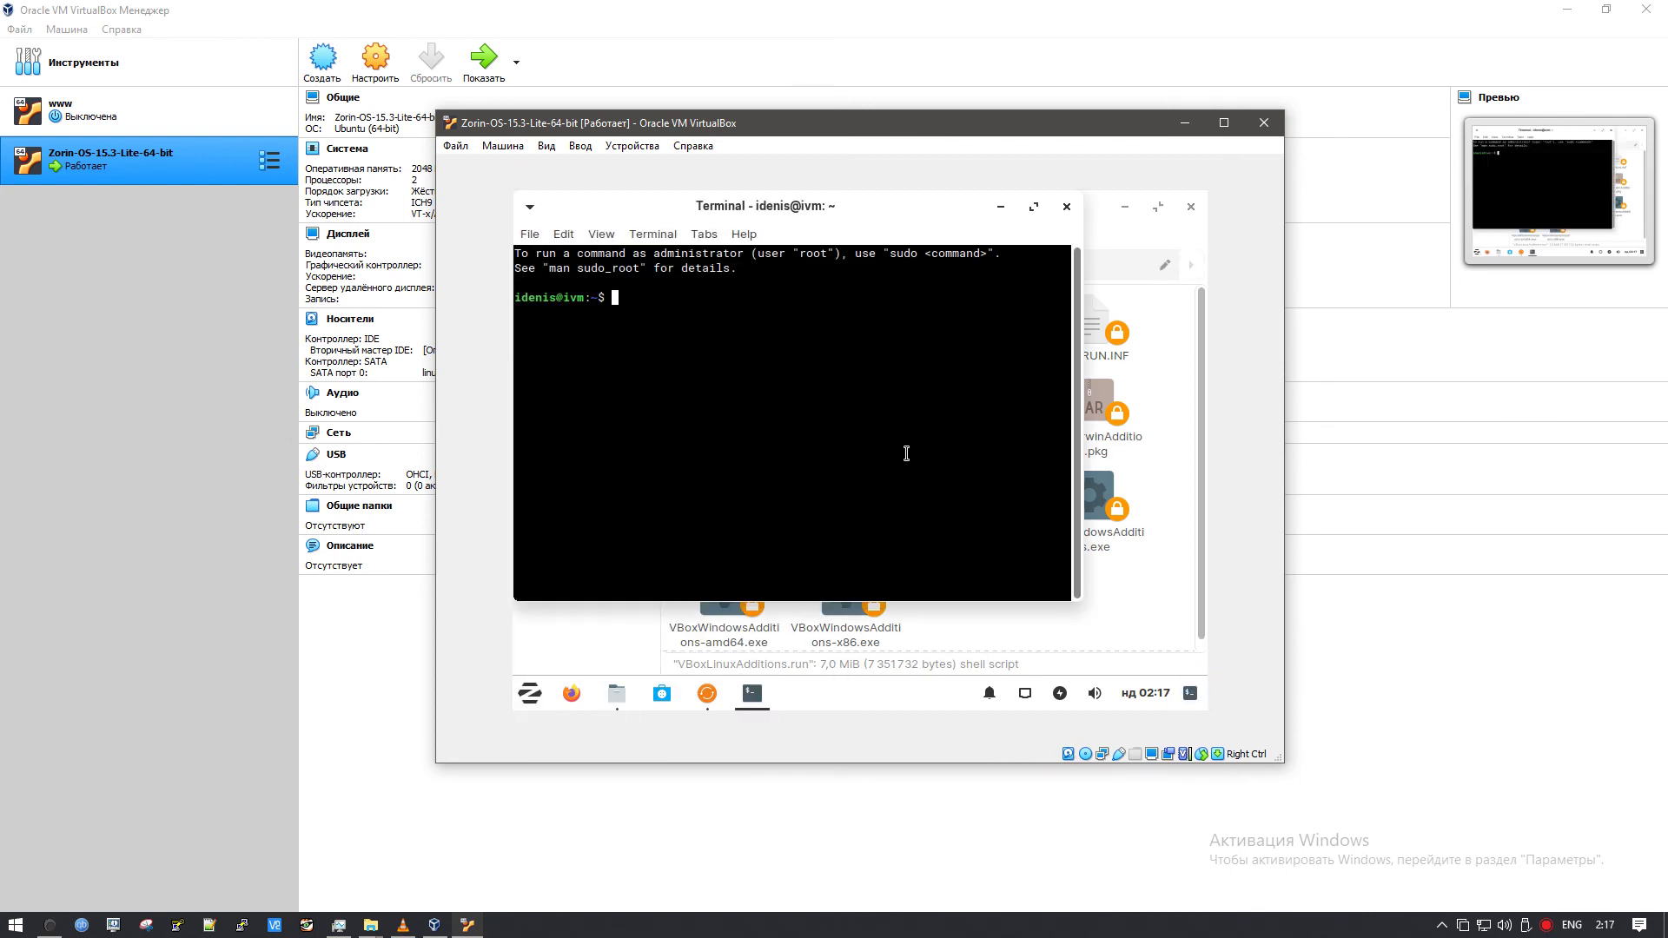
- Start a root shell with sudo -i and enter the account password
text(sudo -i)
key(Return)
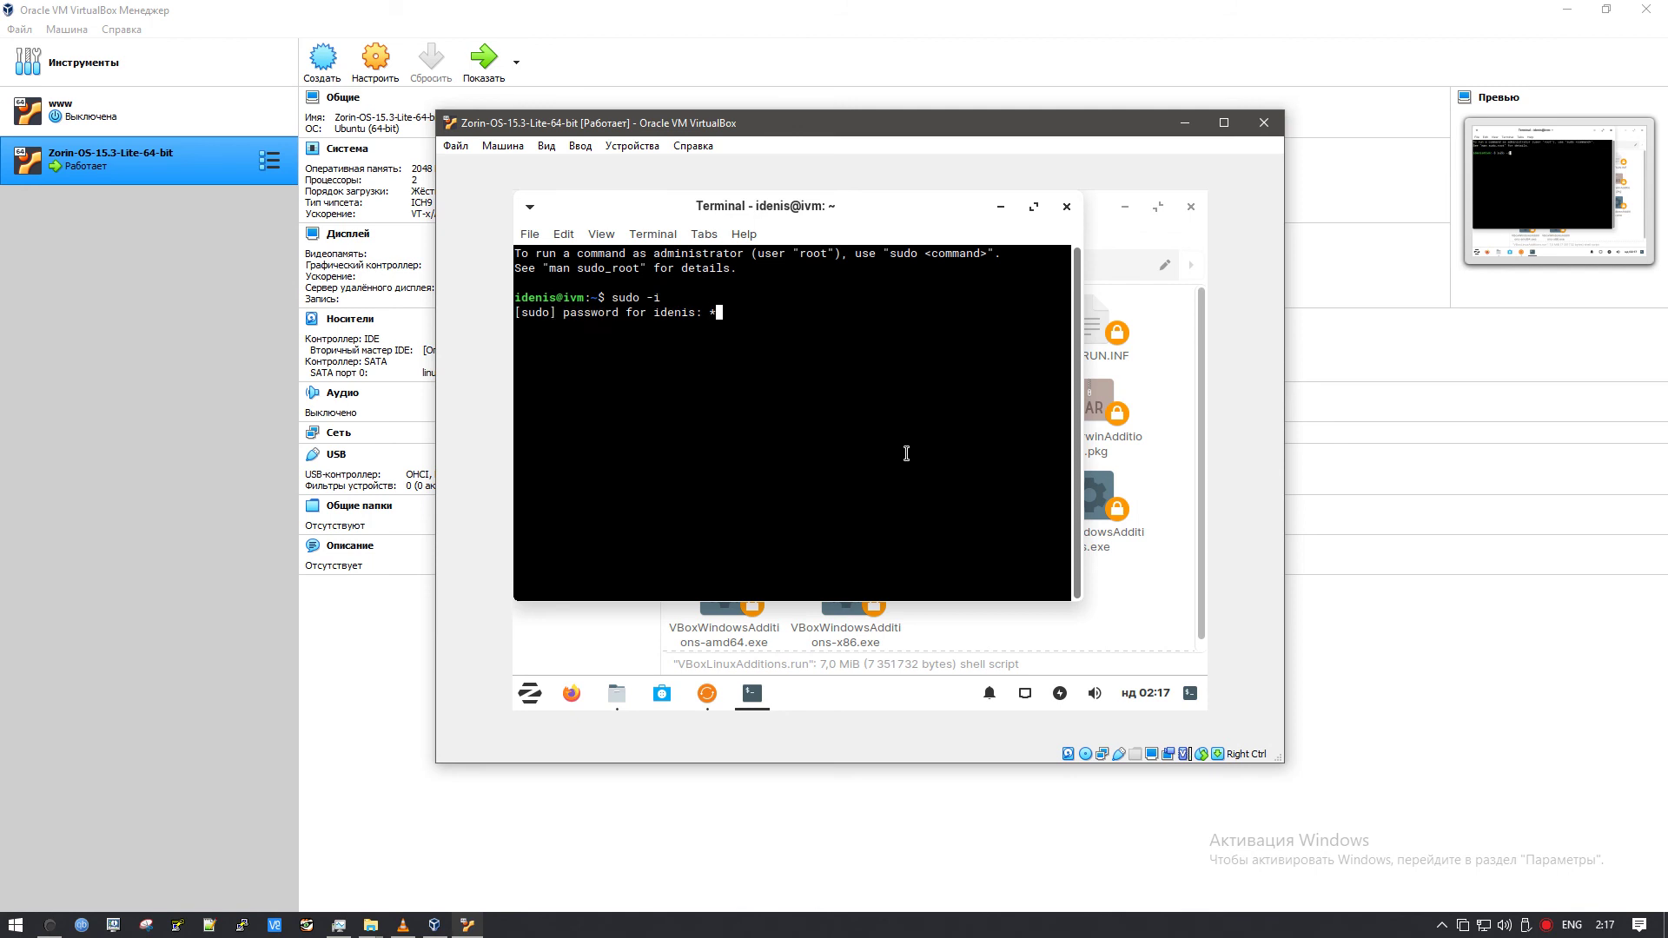
key(Return)
key(Return)
key(Return)
- Try to run the copied VBoxLinuxAdditions.run path with sh and a leading dot from the root home folder
key(ctrl+shift+v)
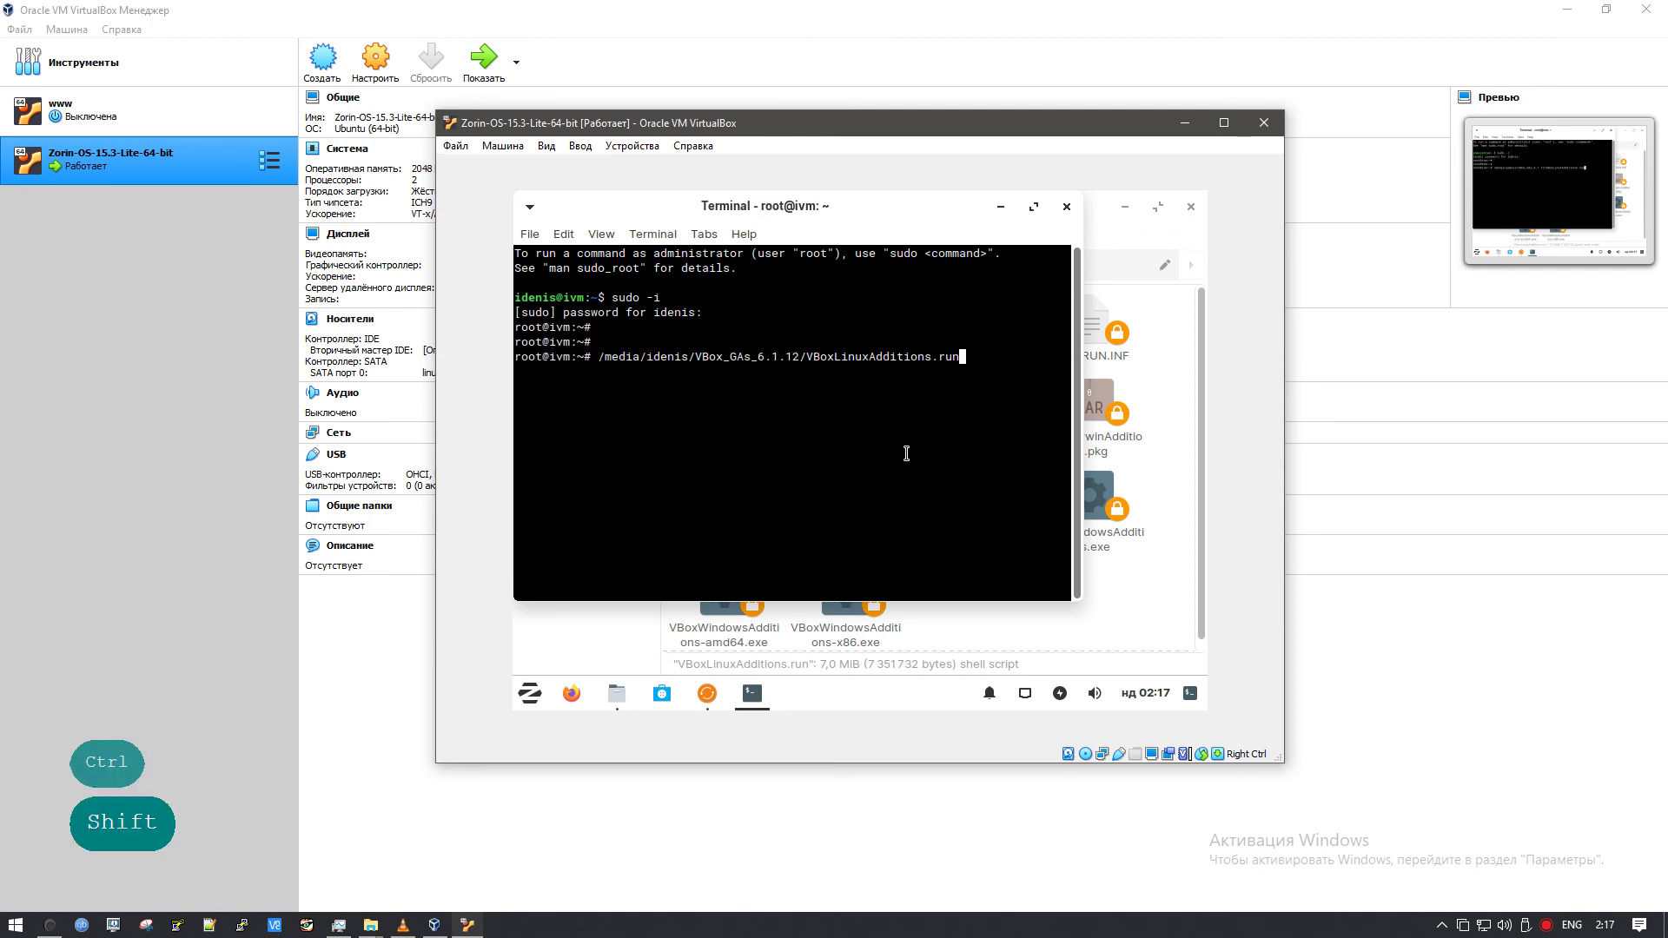
key(ctrl+a)
text(cd)
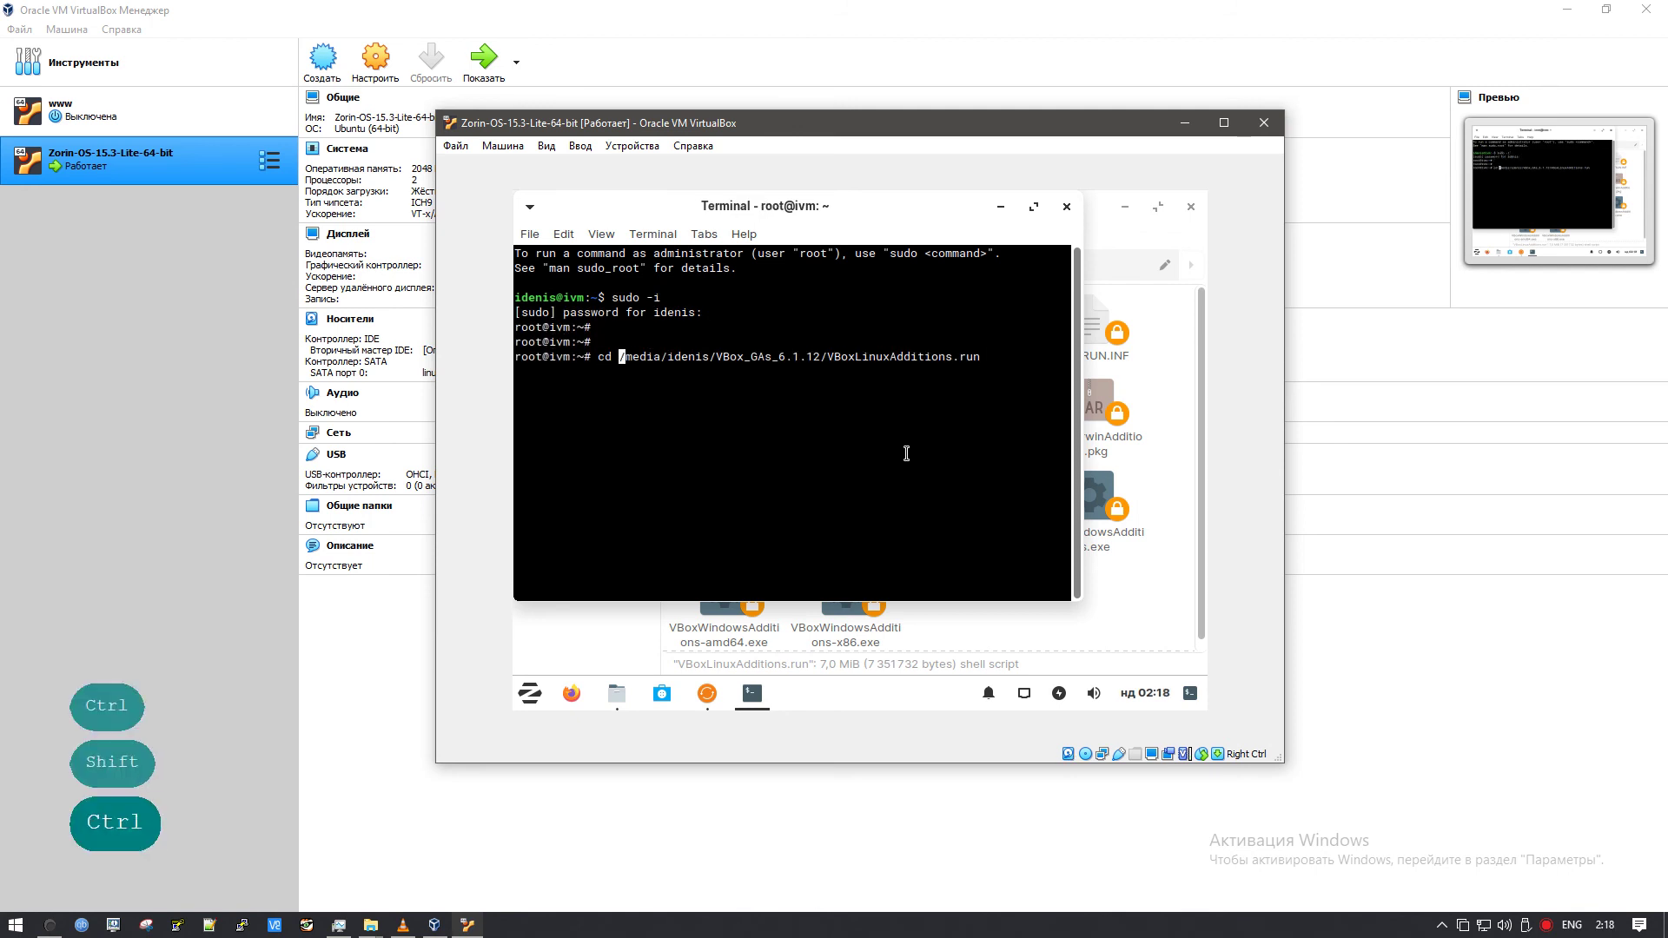
key(BackSpace)
key(BackSpace)
key(BackSpace)
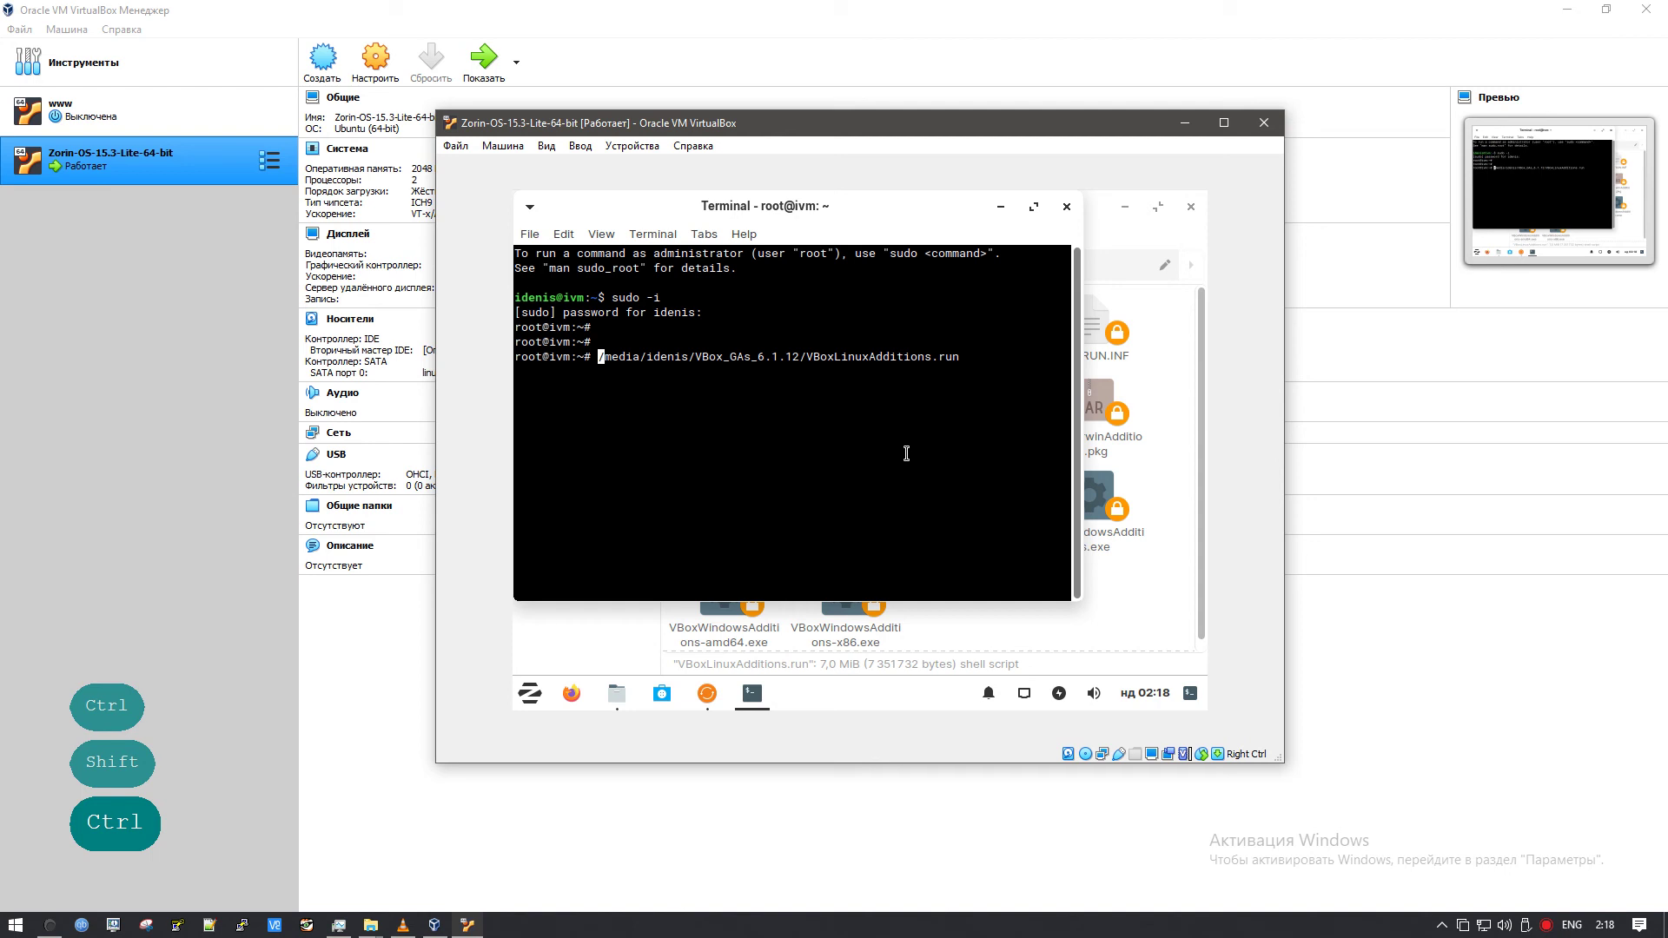
text(sh .)
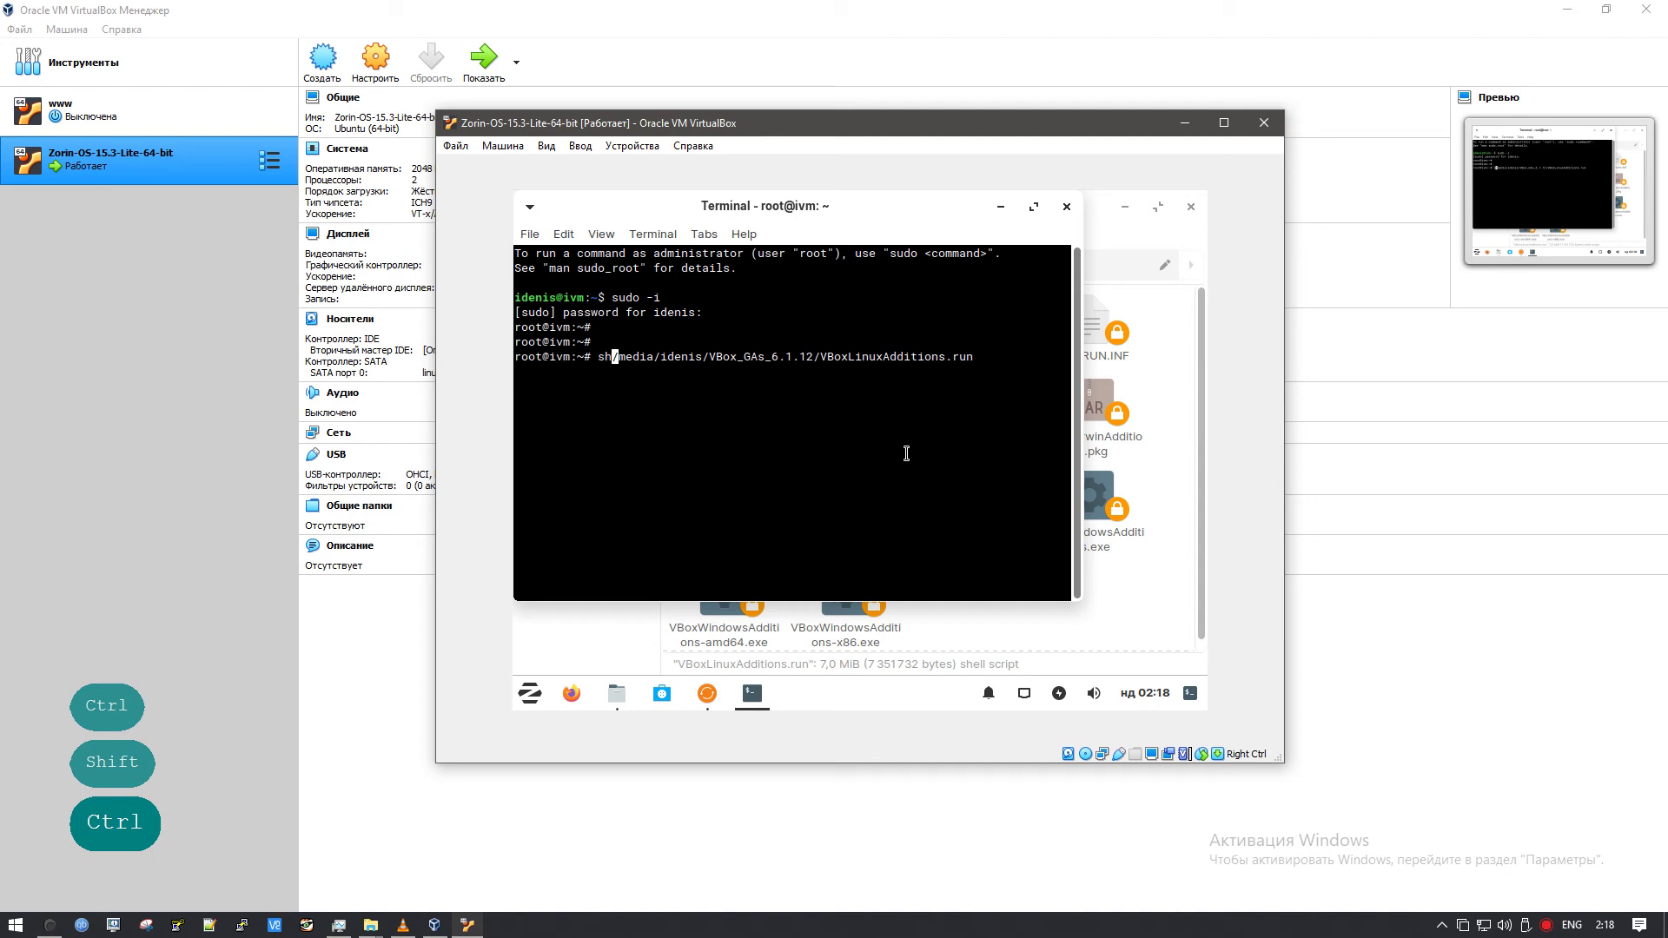
key(Return)
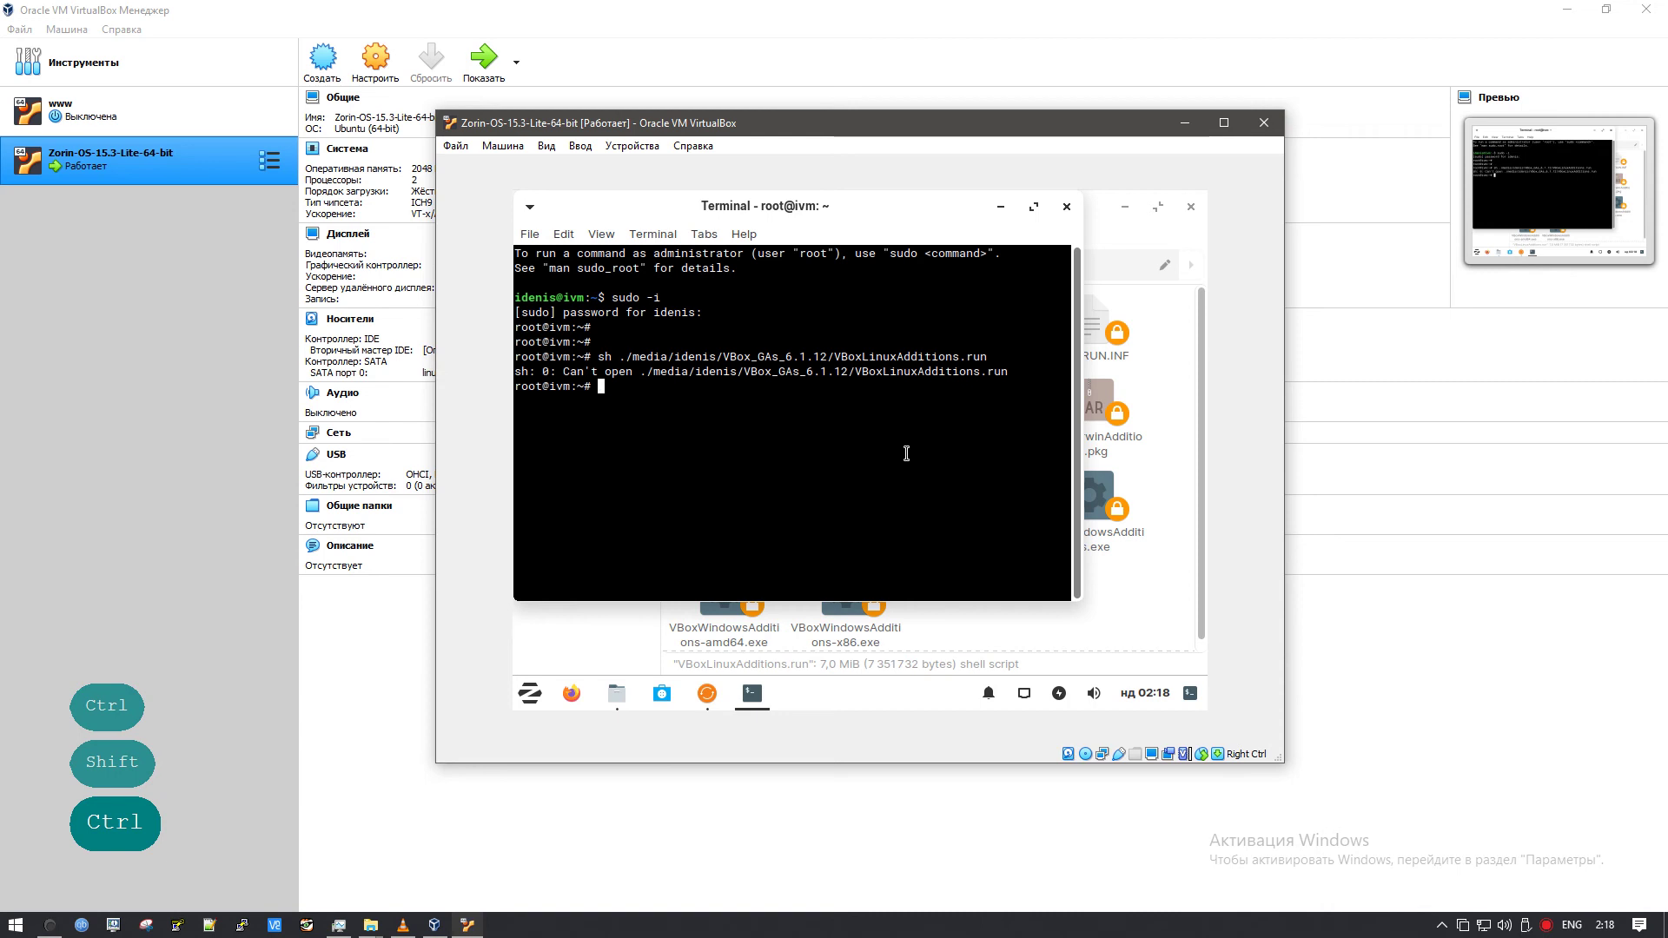
- Rework the previous command into a cd to the mounted VBox_GAs_6.1.12 folder, run it, and list the contents with ls
key(Up)
key(Left)
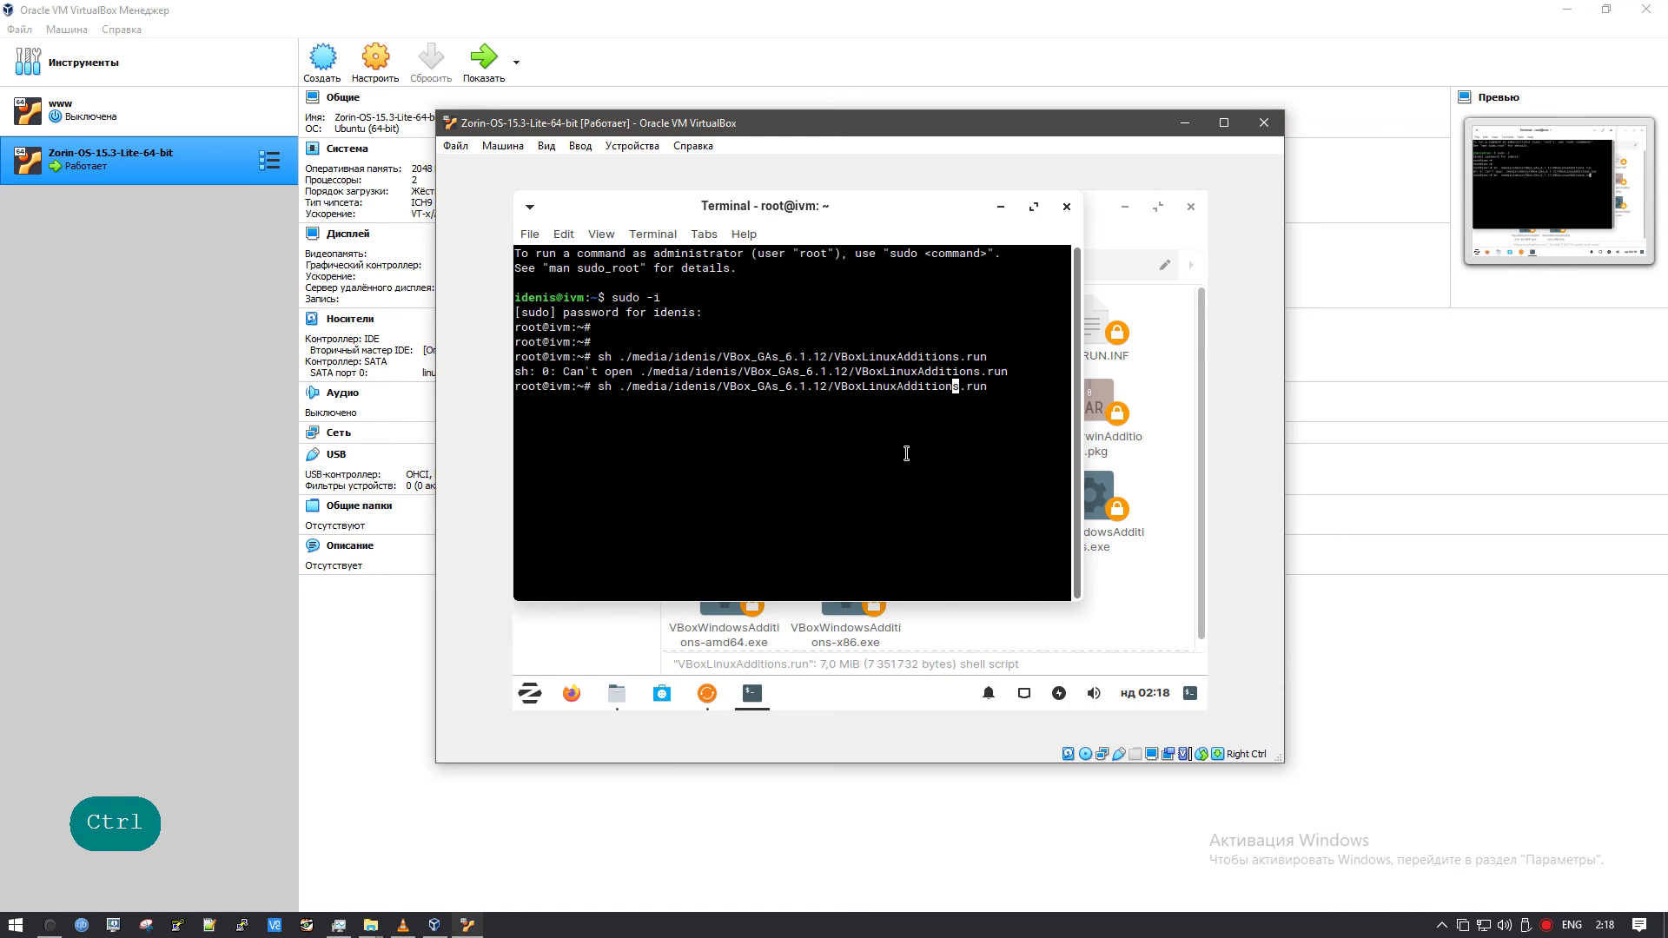
key(Left)
key(Left)
key(Left)
key(Left)
key(Left)
key(Left)
key(Left)
key(Left)
key(Left)
key(Left)
key(Delete)
key(Delete)
key(Delete)
key(Delete)
key(Delete)
key(Delete)
key(Delete)
key(Delete)
key(Delete)
key(Delete)
key(Delete)
key(Delete)
key(Delete)
key(Delete)
key(Delete)
key(Delete)
key(Delete)
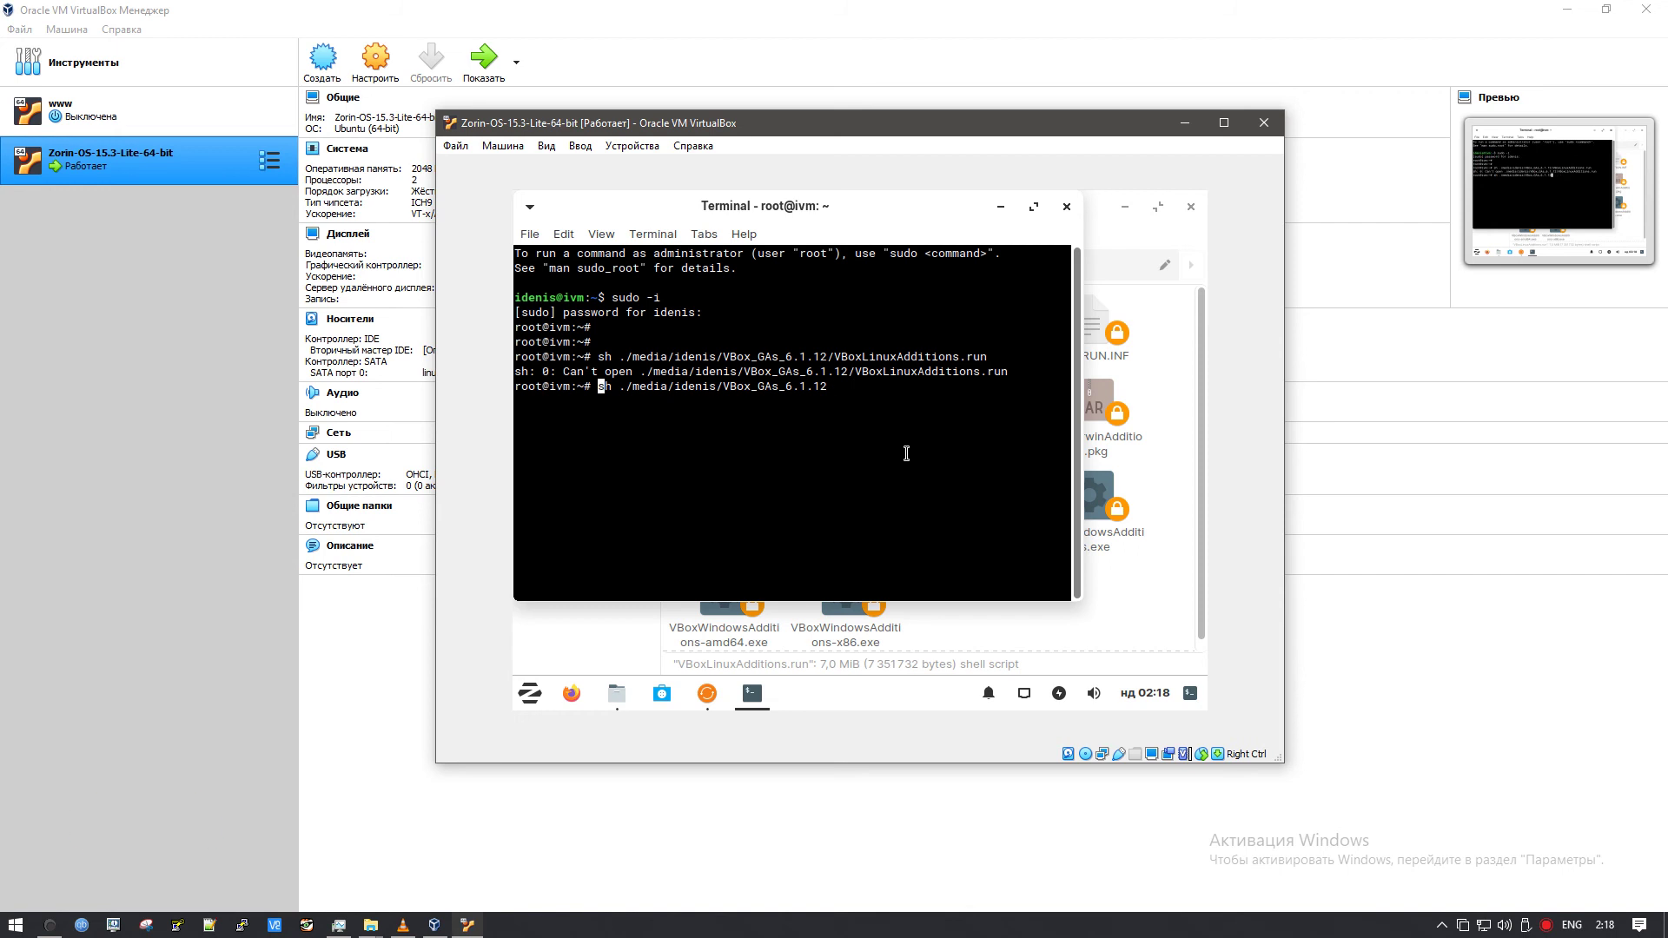
key(Delete)
key(Delete)
key(Delete)
key(Delete)
text(cd)
key(Return)
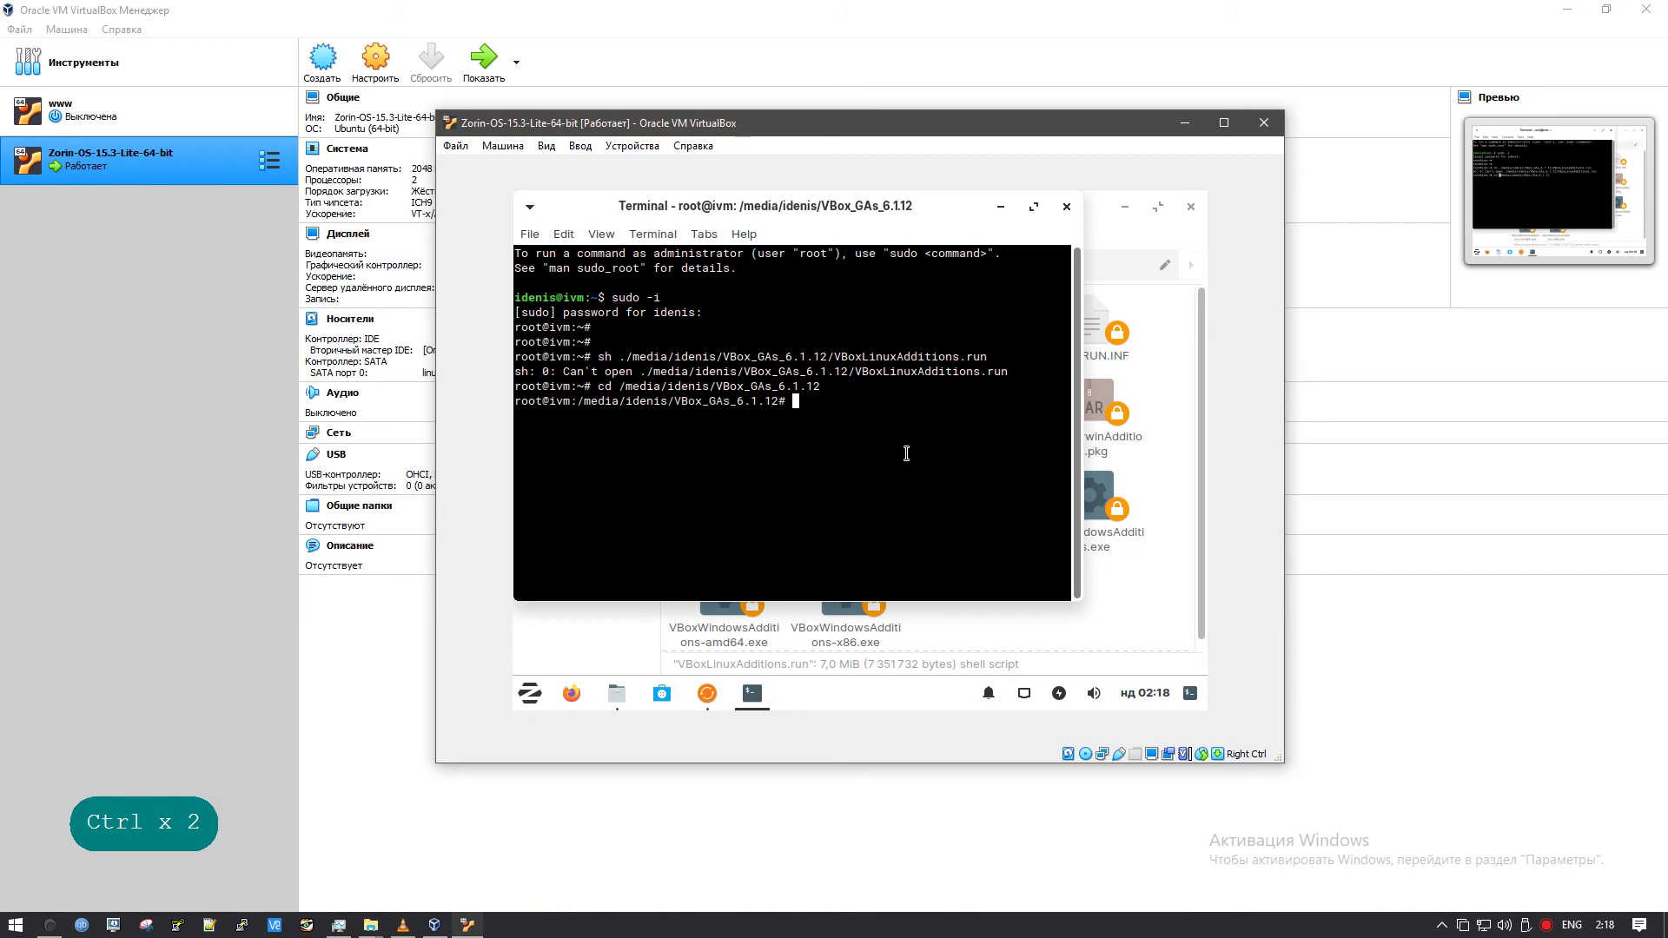
text(ls)
key(Return)
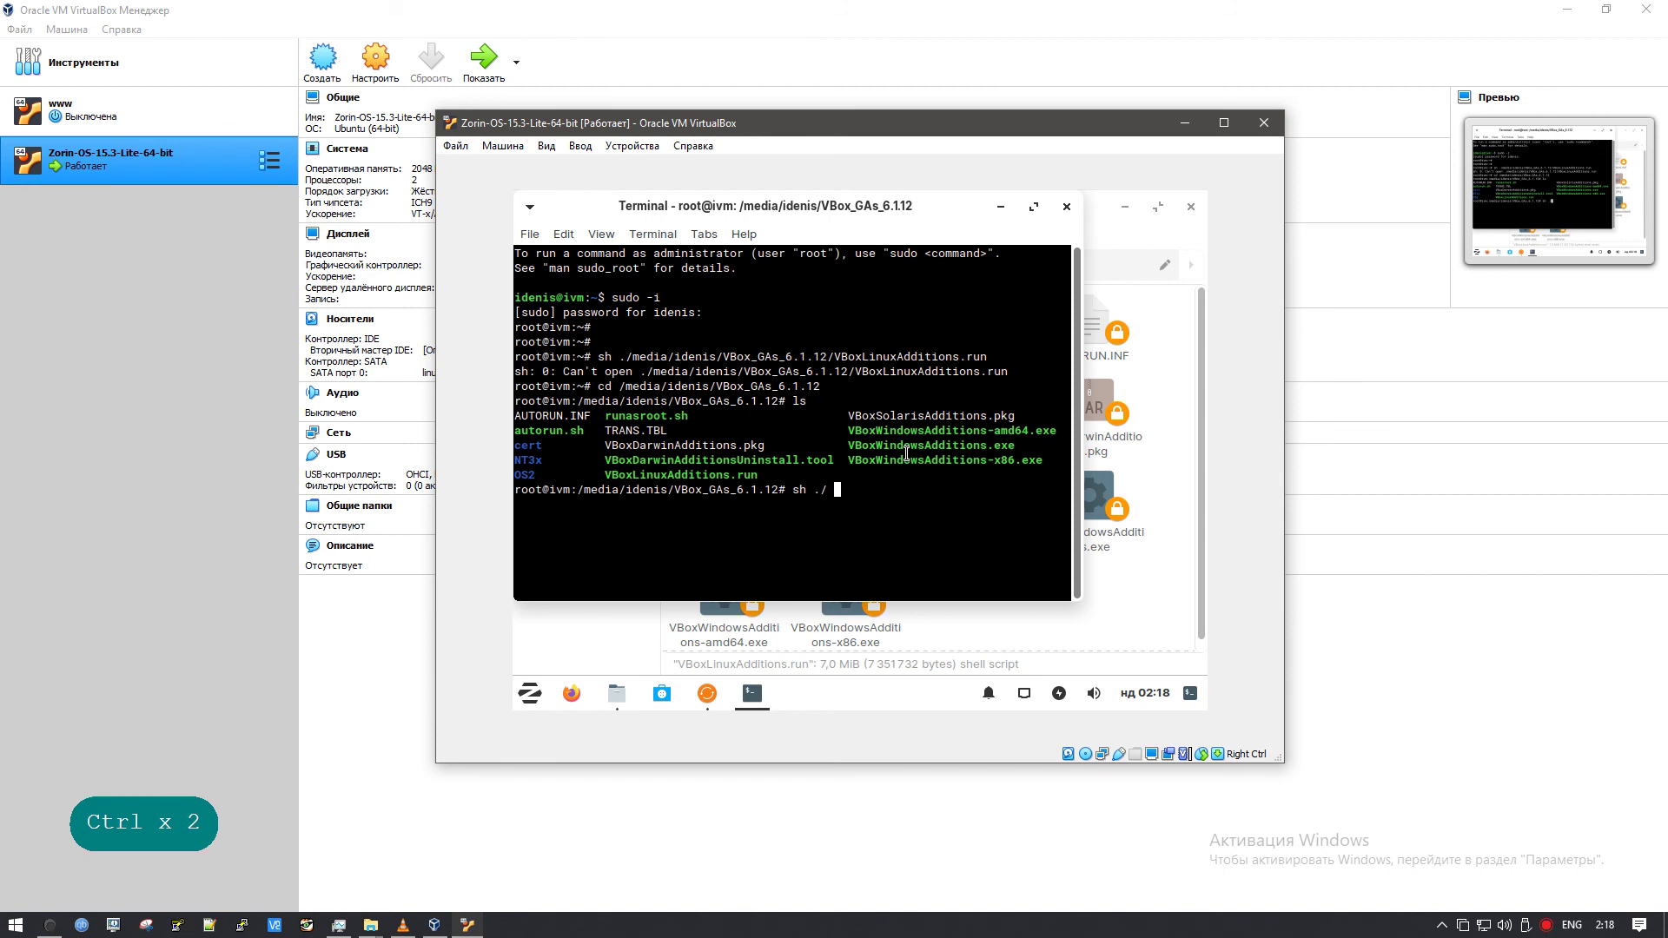
- Run the Guest Additions installer with sh ./VBoxLinuxAdditions.run
text(sh ./)
double_click(699, 474)
text(VBoxLinuxAdditions.run)
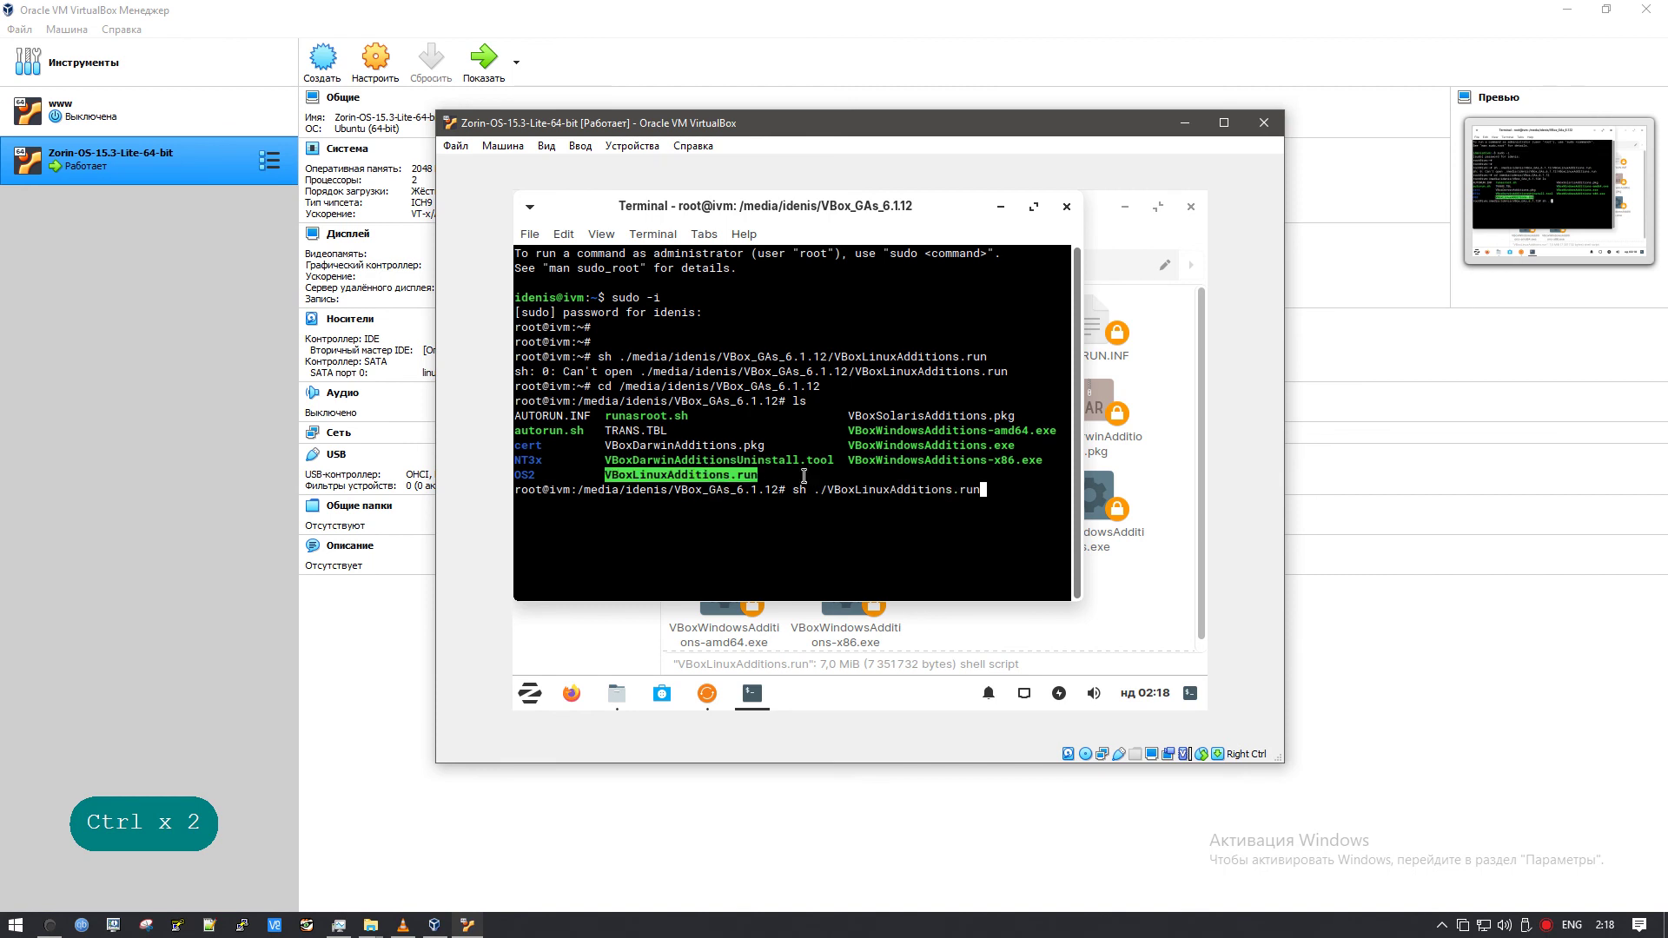
key(Return)
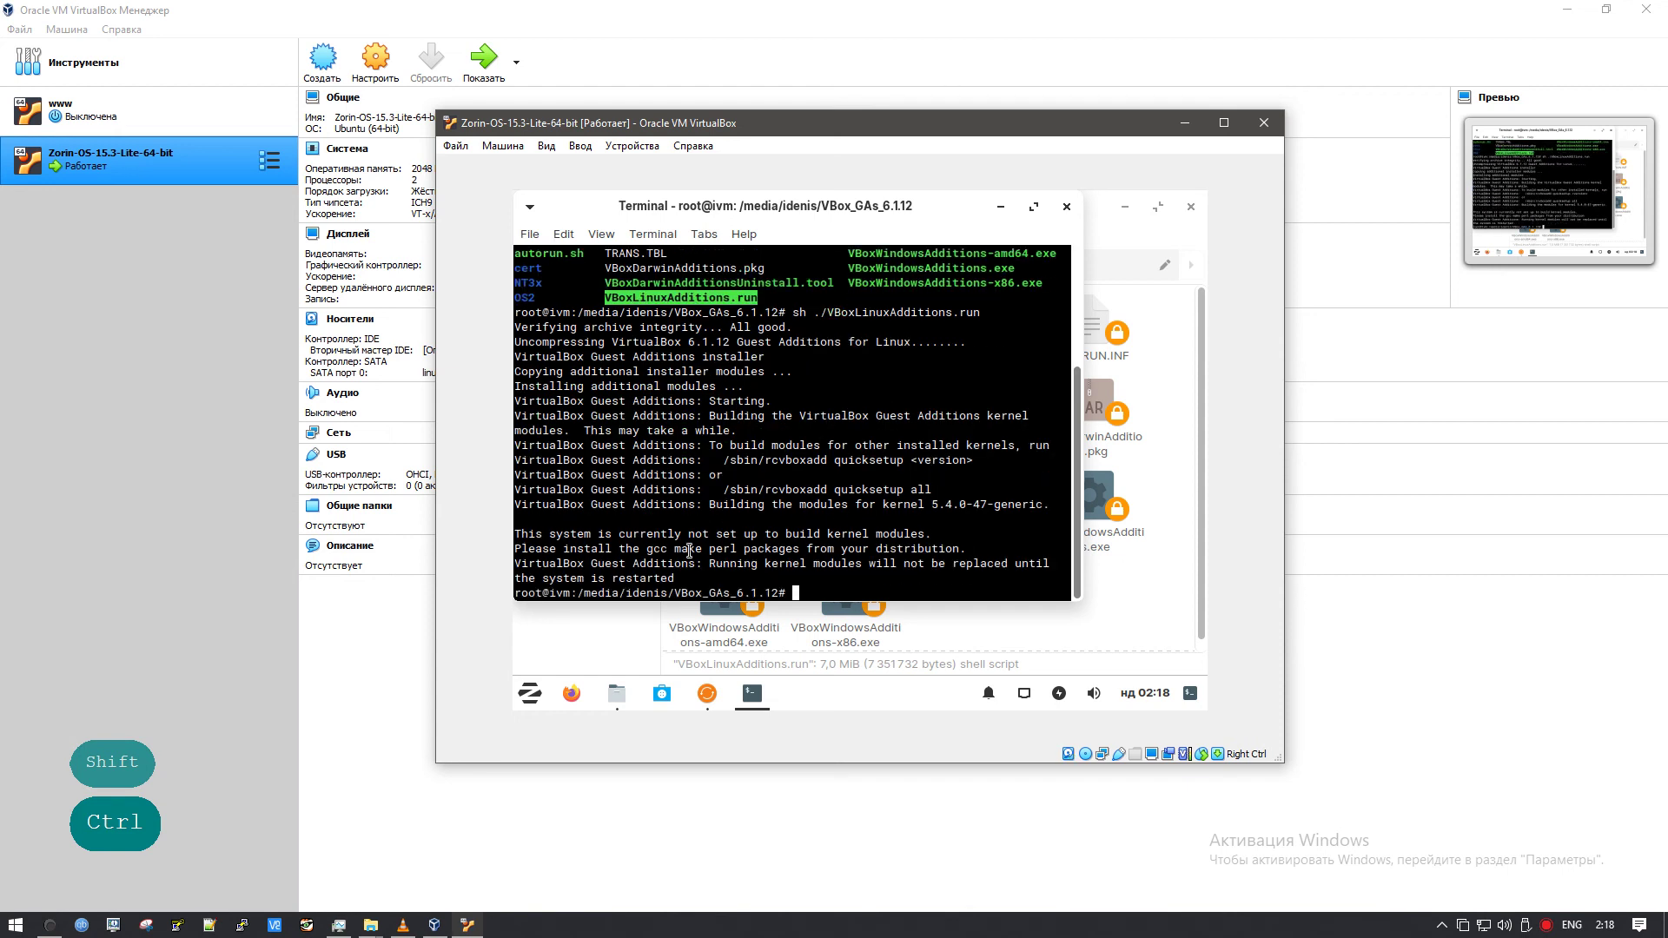
- Copy the package names gcc make perl from the installer output and install them with apt install, confirming the installation
drag(645, 550, 736, 550)
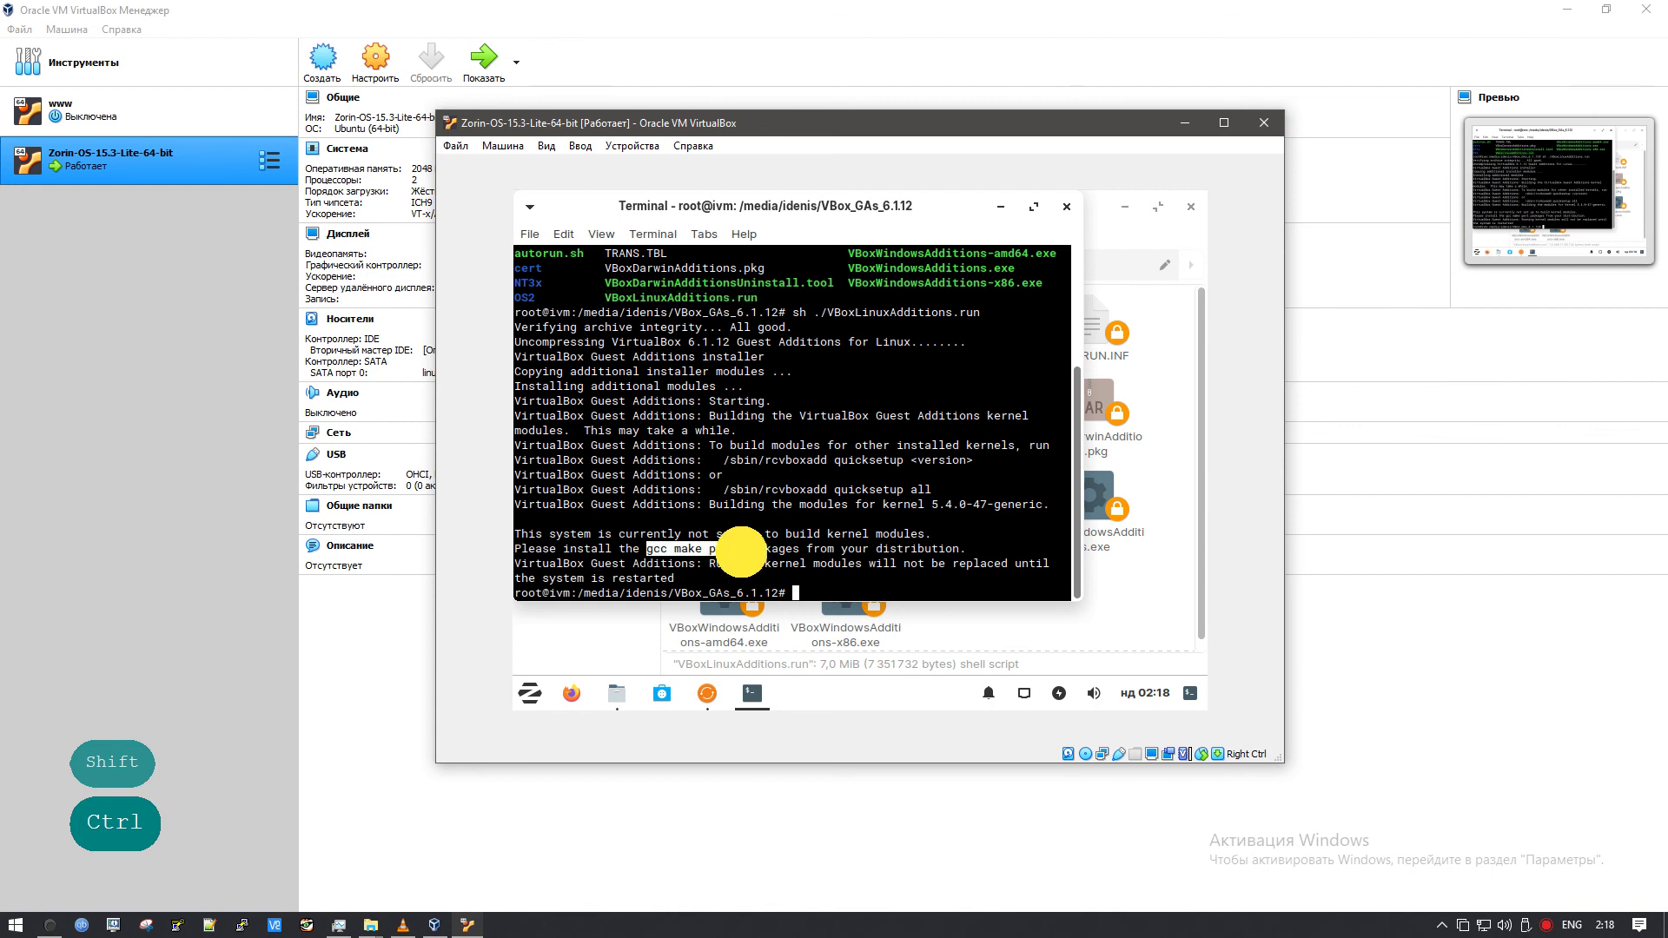
right_click(740, 550)
click(781, 330)
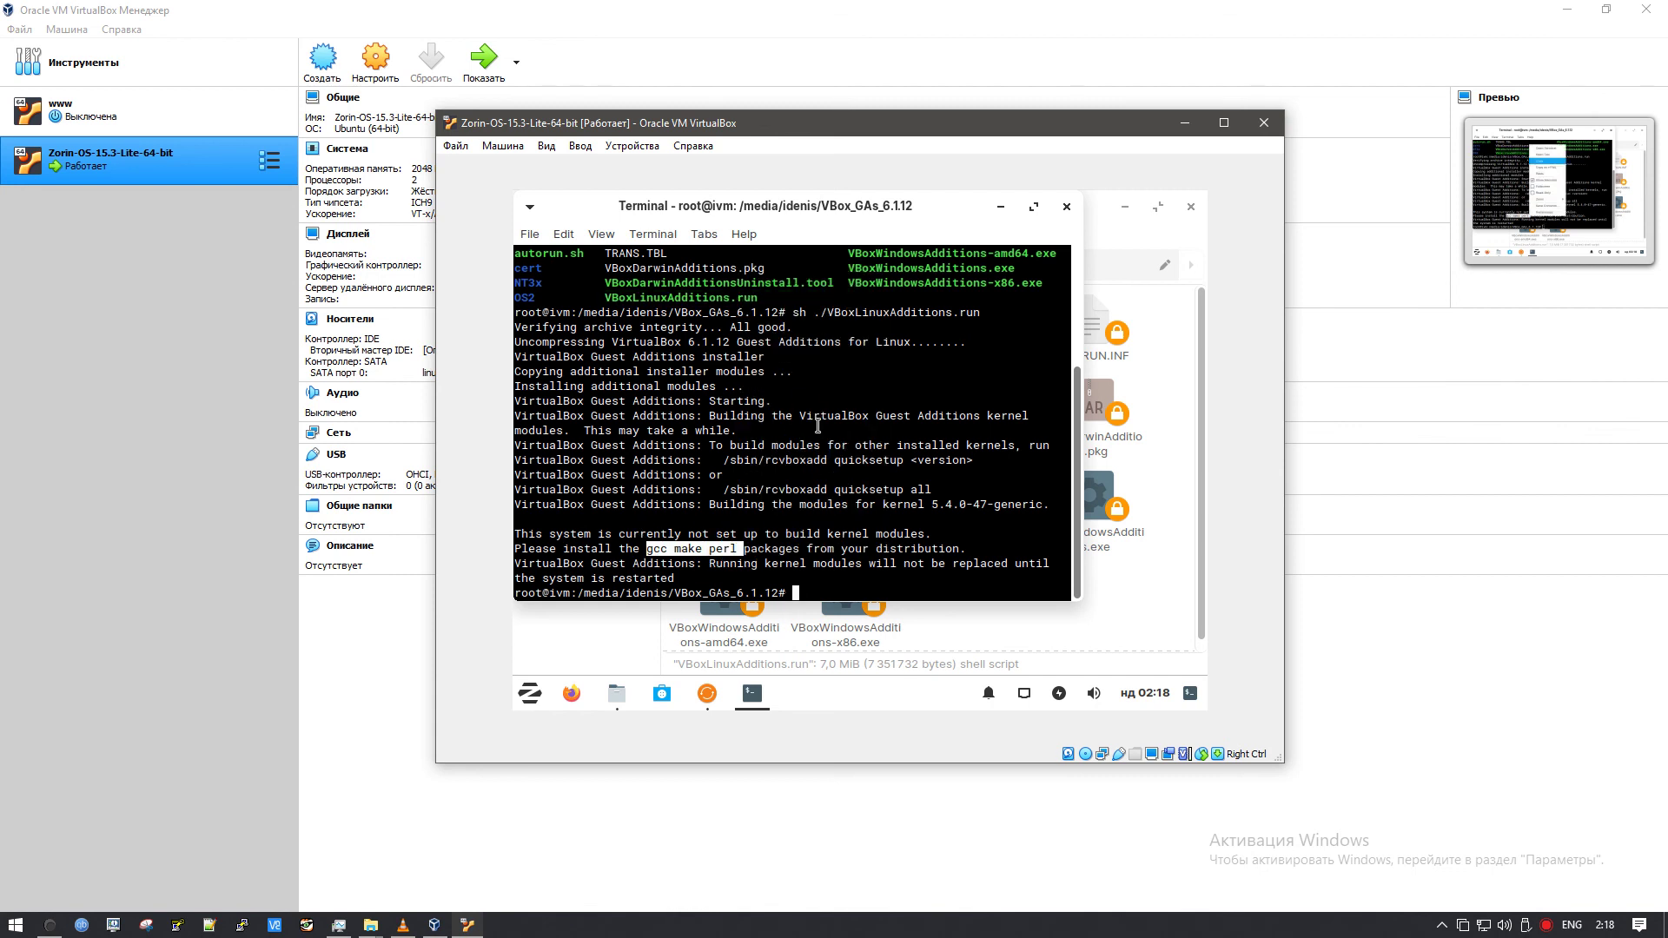
text(apt inst)
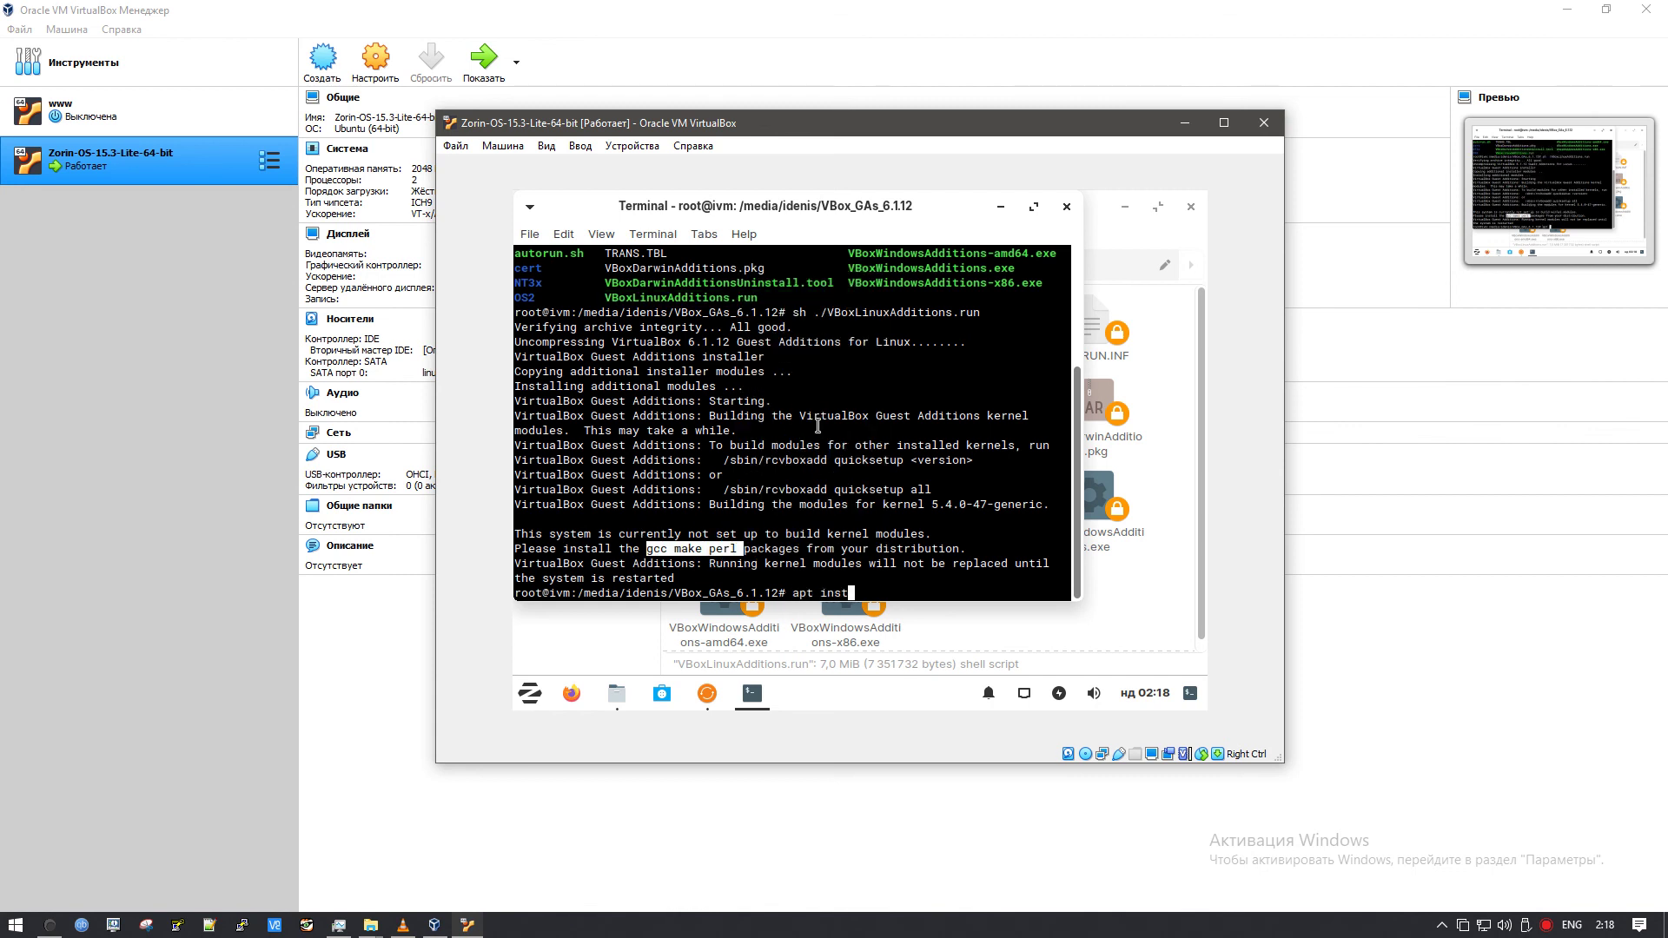
text(all)
key(ctrl+shift+v)
key(Return)
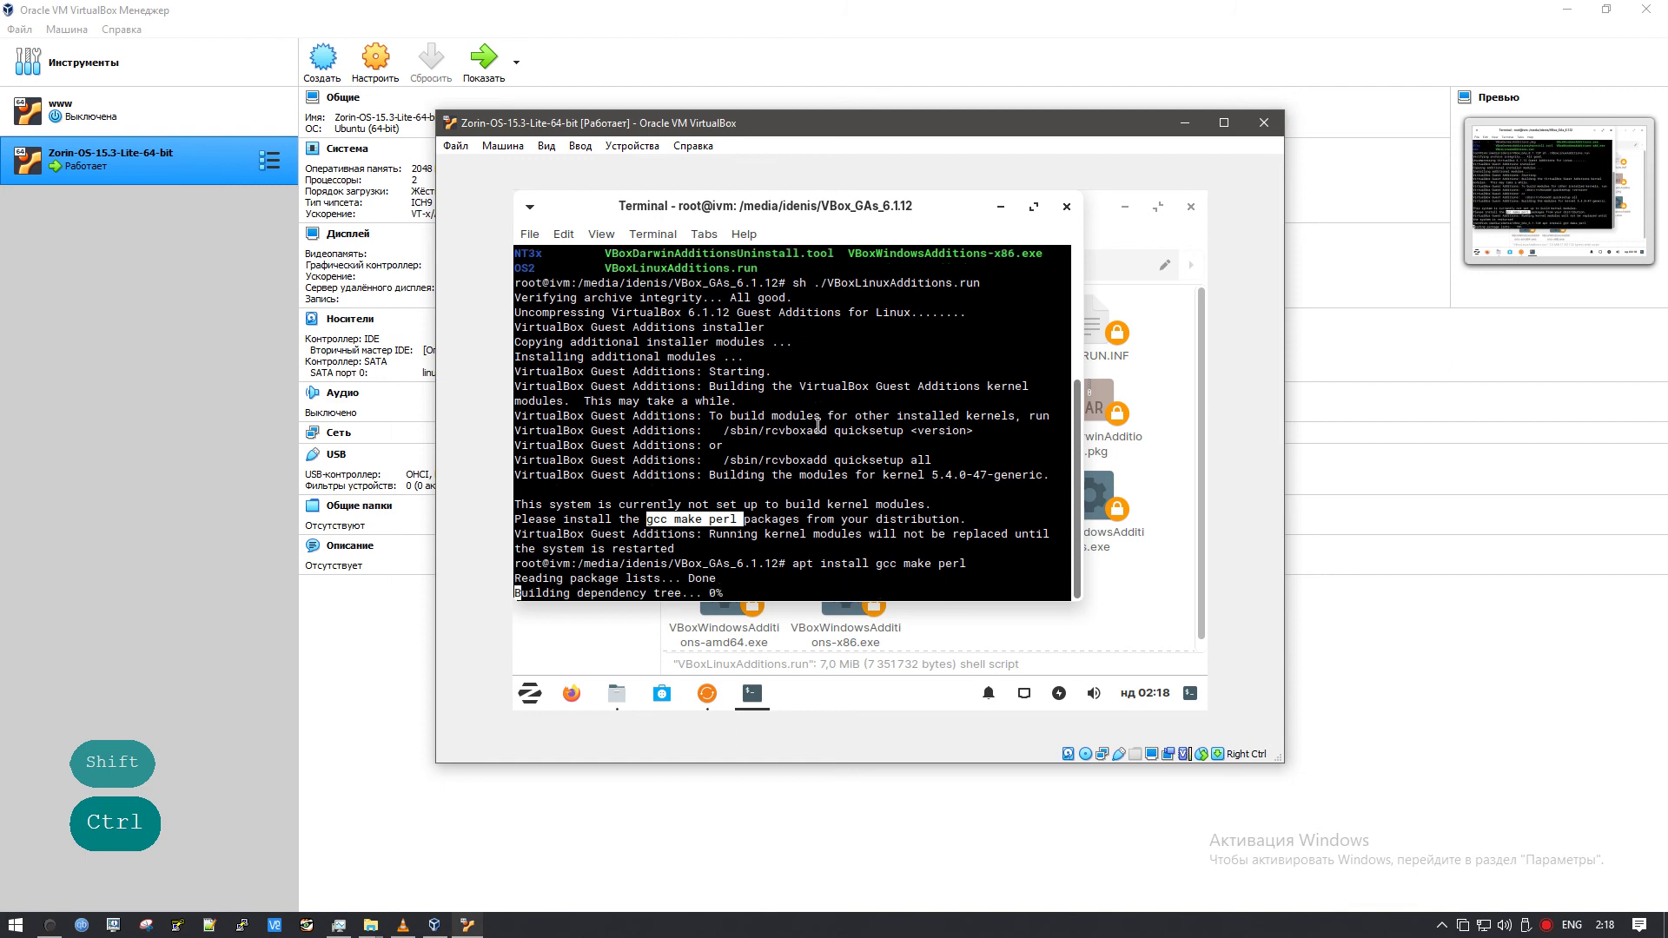
key(Return)
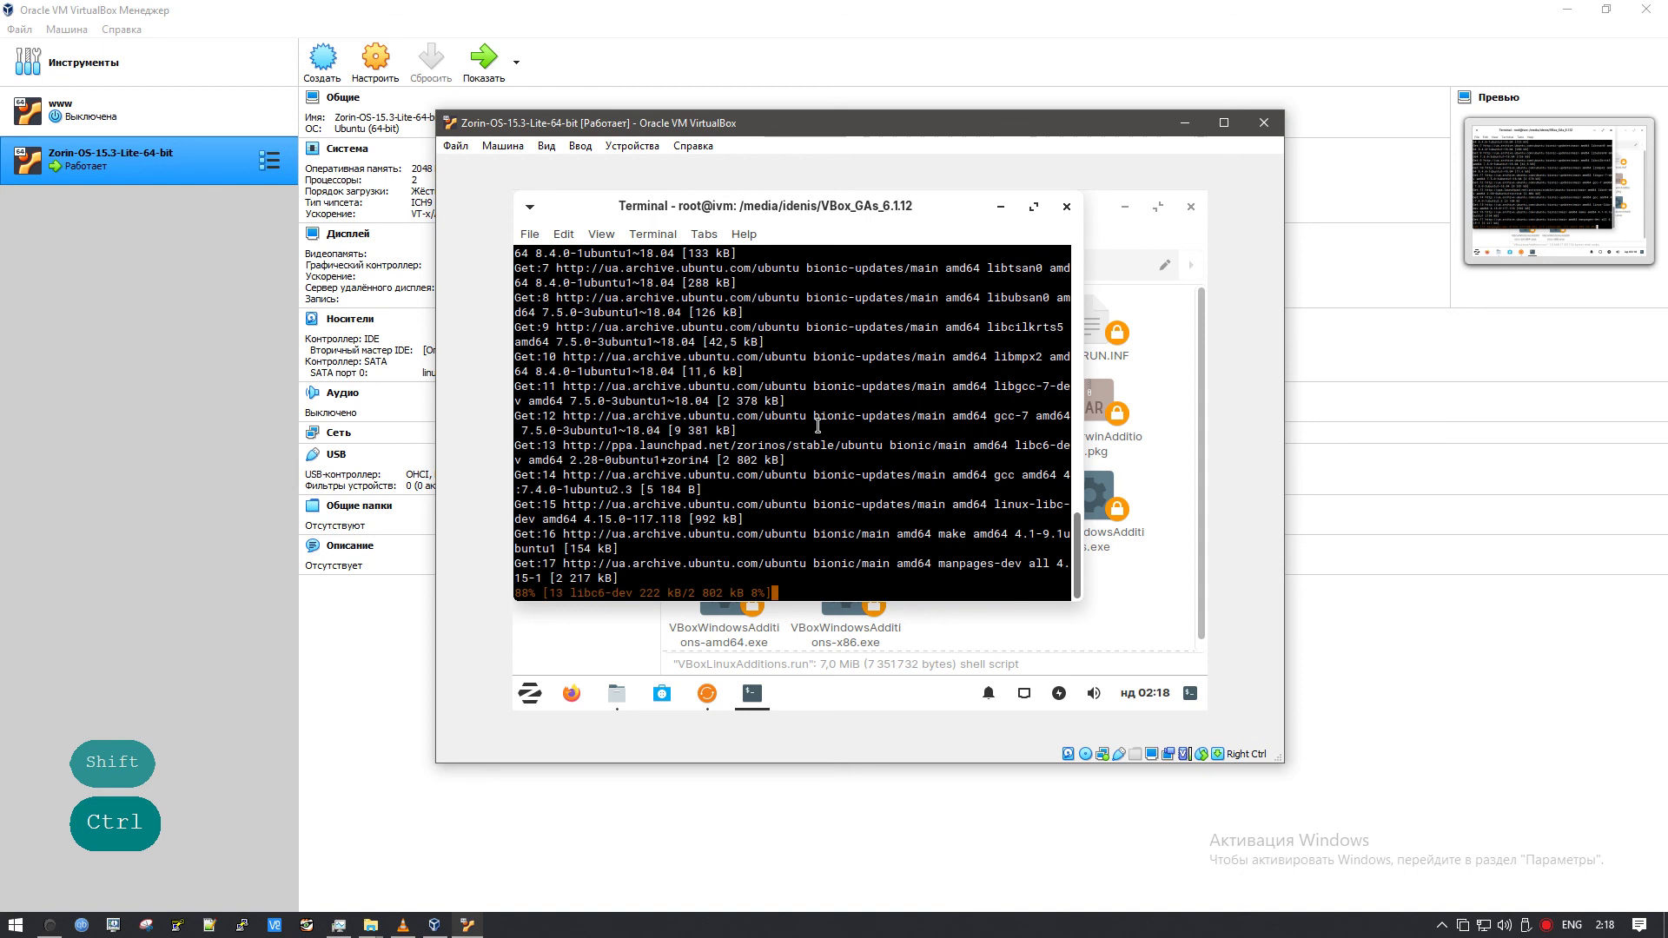
key(ctrl)
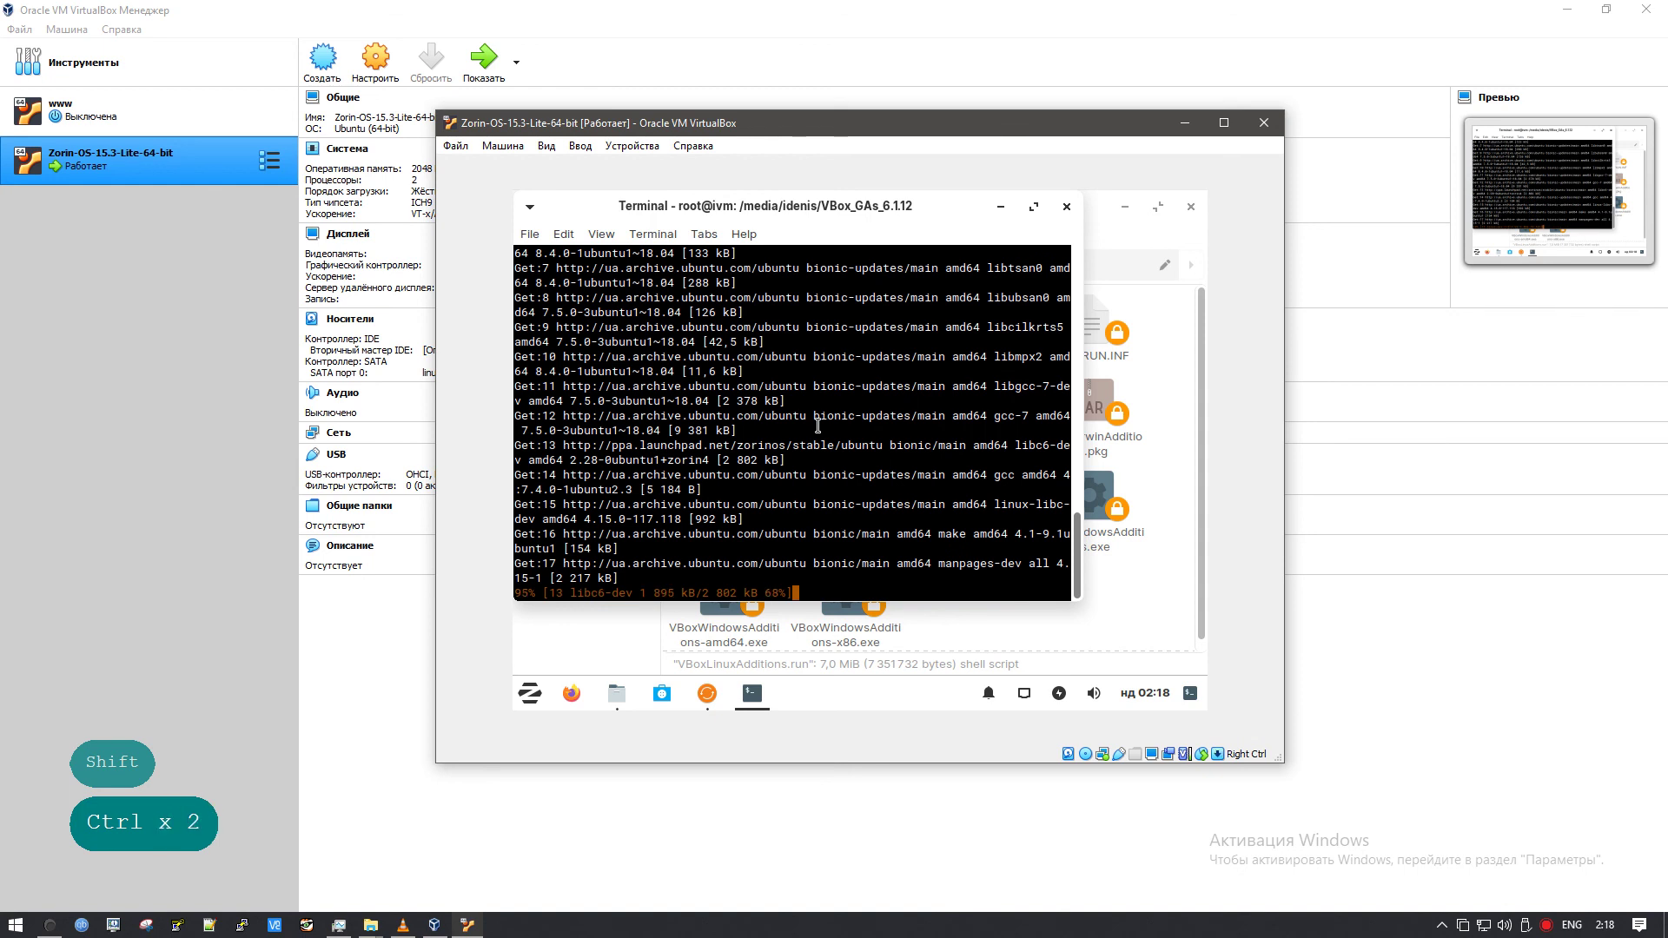
key(Caps_Lock)
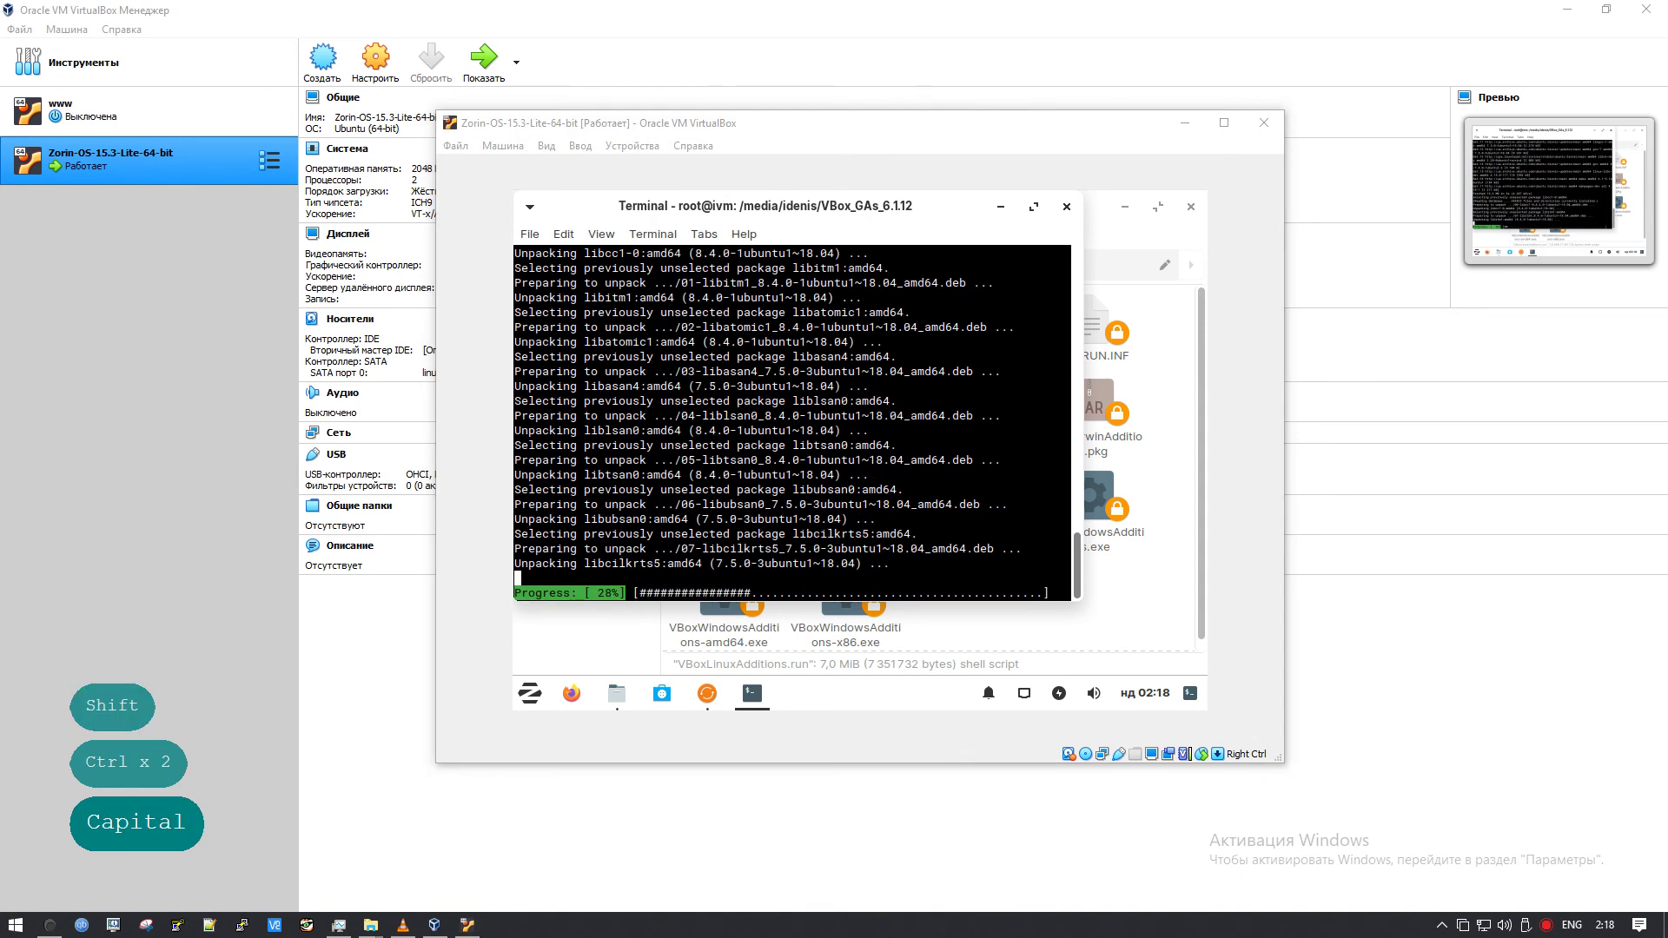
key(Caps_Lock)
key(shift+F9)
click(917, 384)
key(Caps_Lock)
- Clear the stray character at the prompt and rerun the Guest Additions installer with sh ./VBoxLinuxAdditions.run from the command history
key(BackSpace)
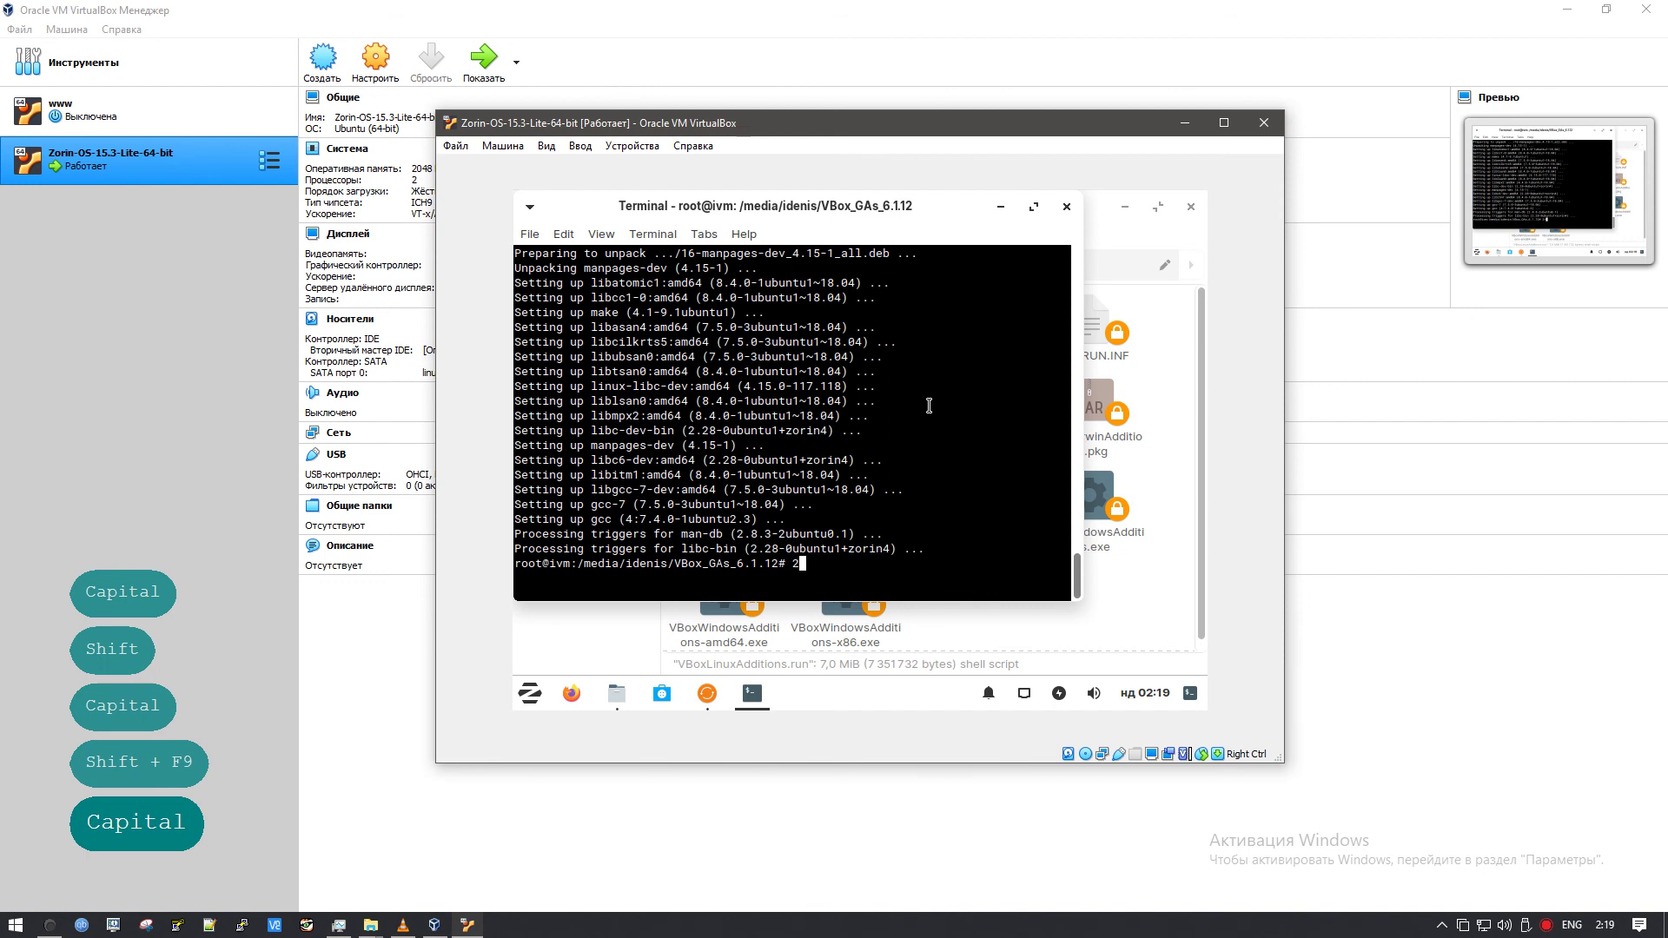
text(apt install gcc make perl)
key(Up)
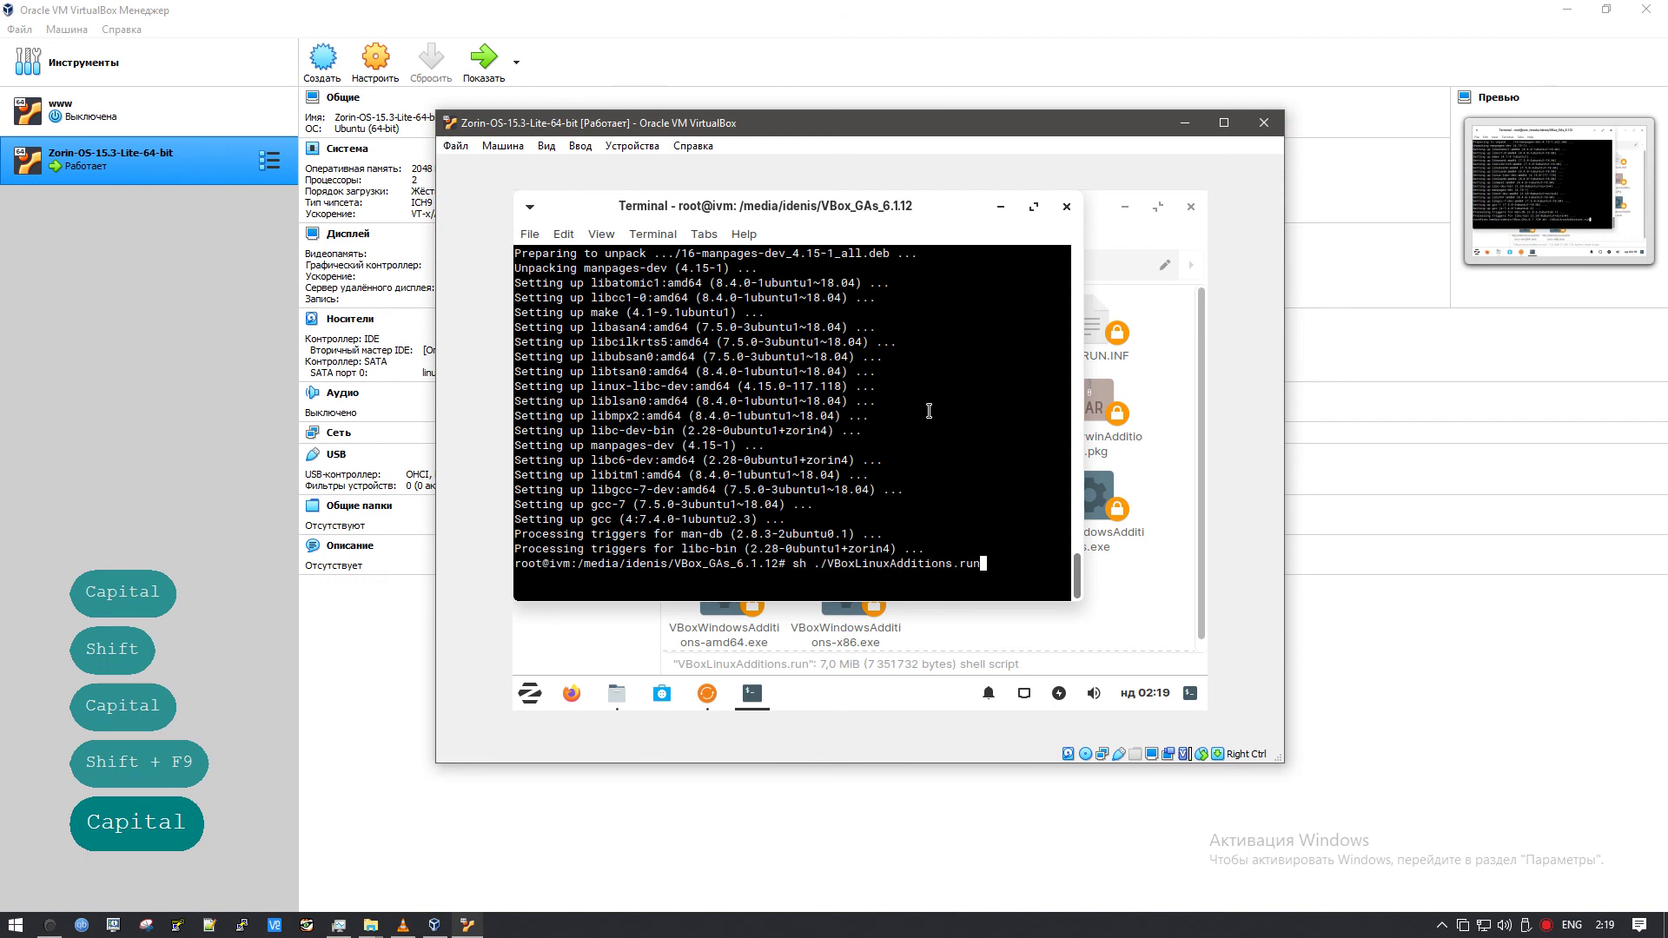
key(Return)
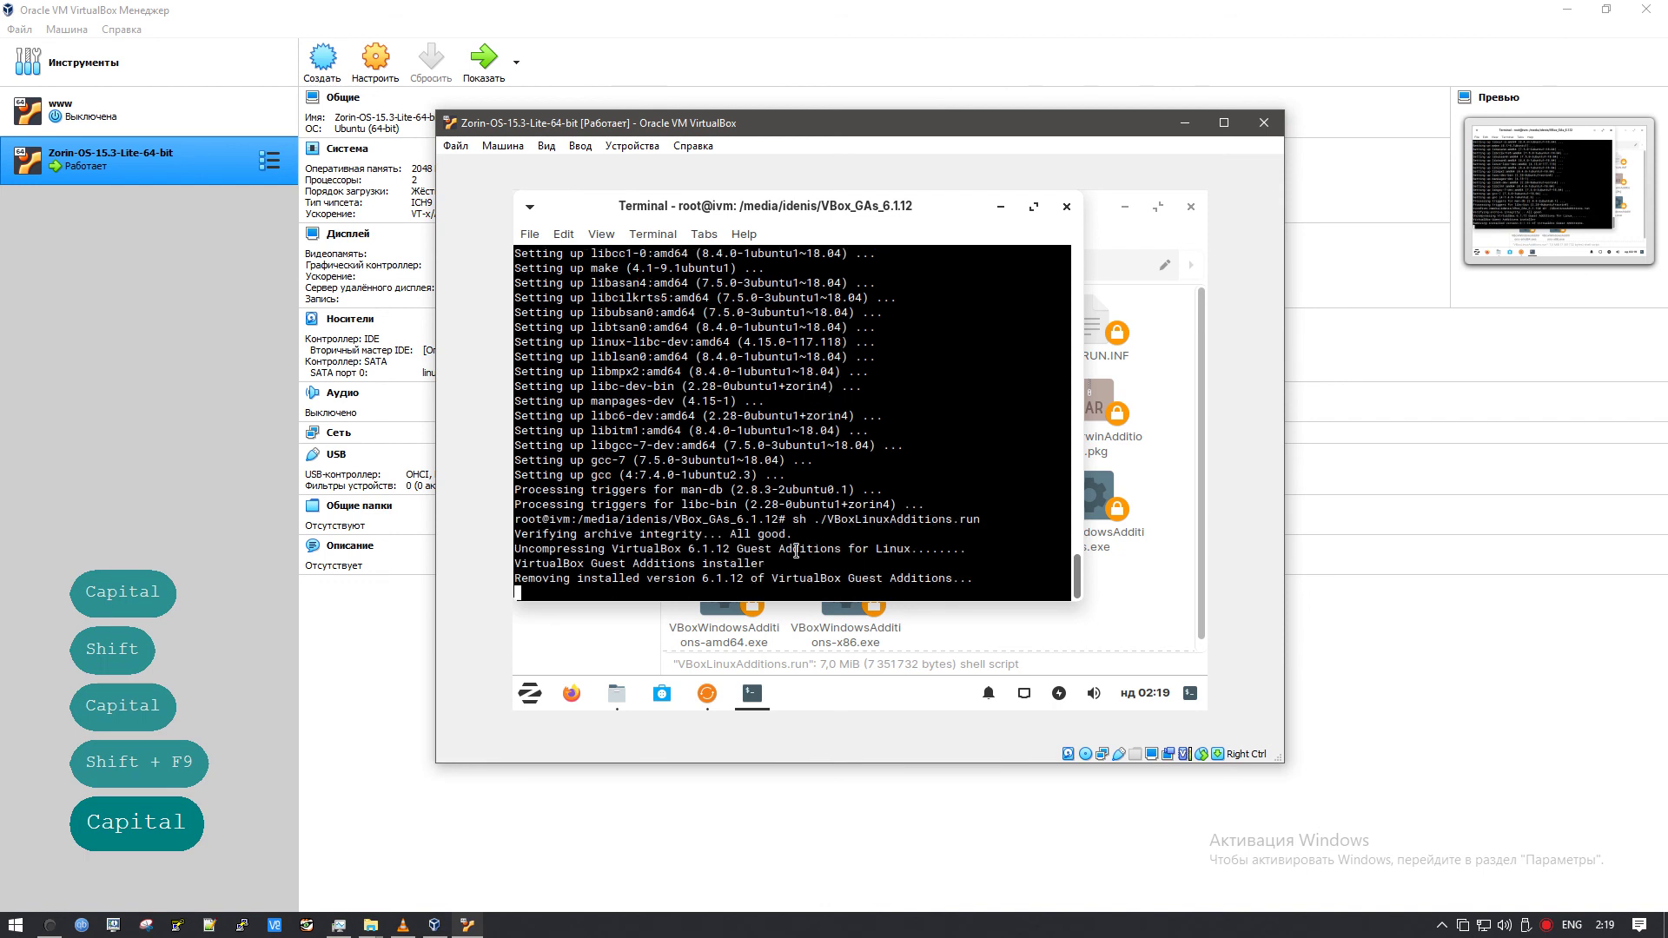
key(Caps_Lock)
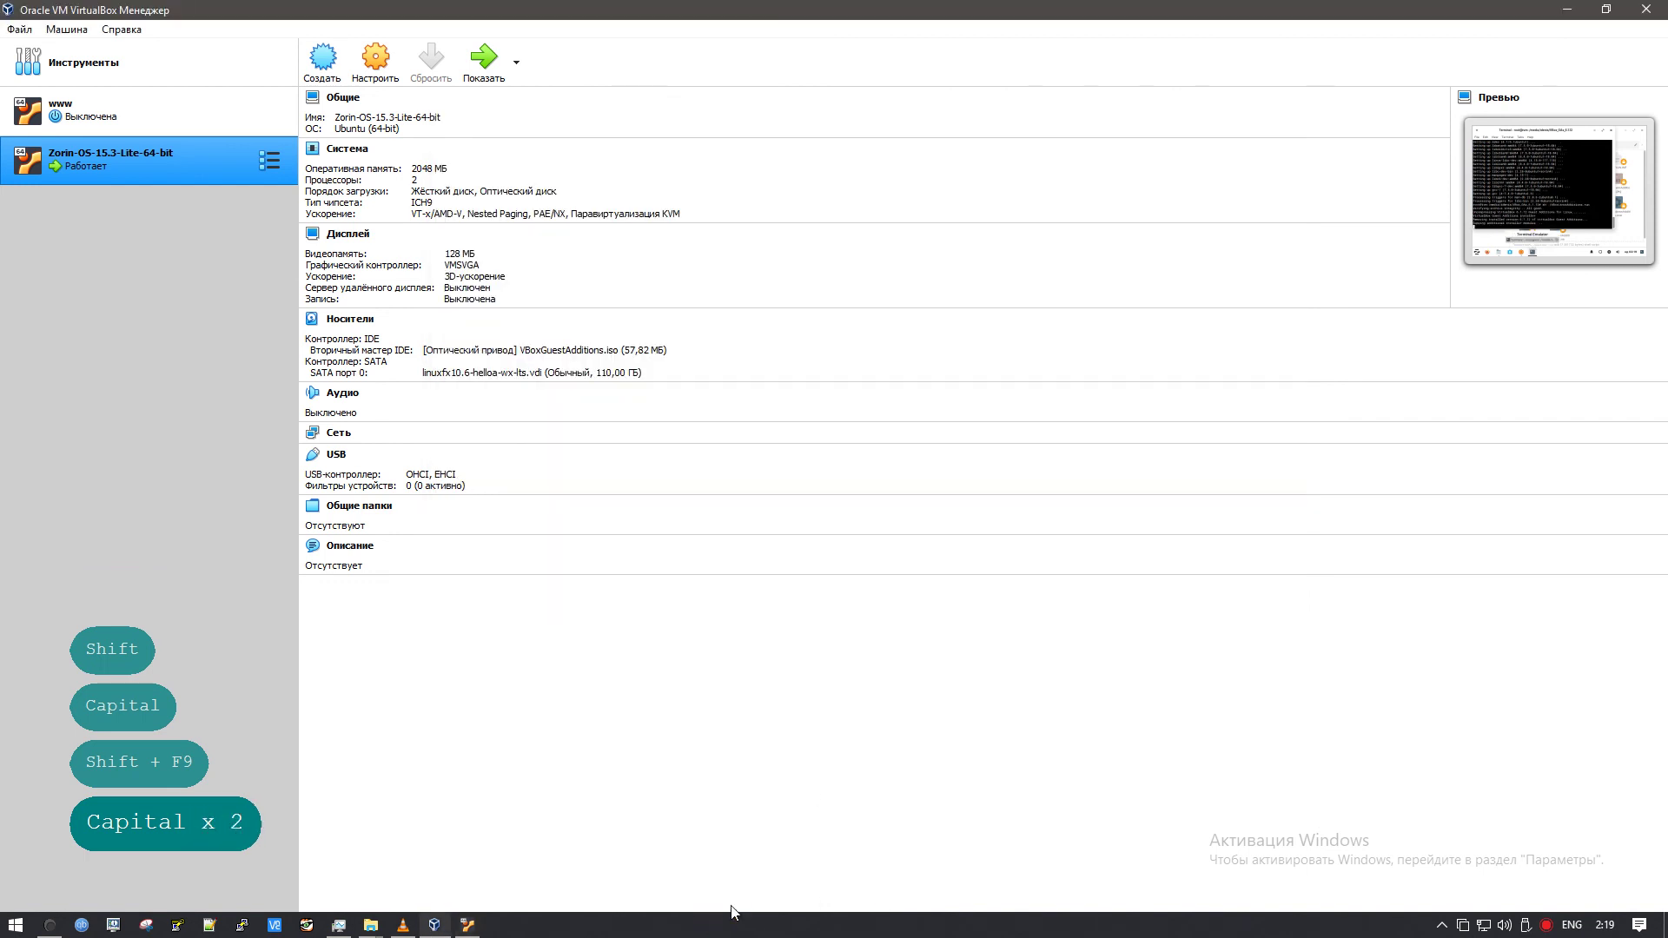
click(460, 919)
key(Caps_Lock)
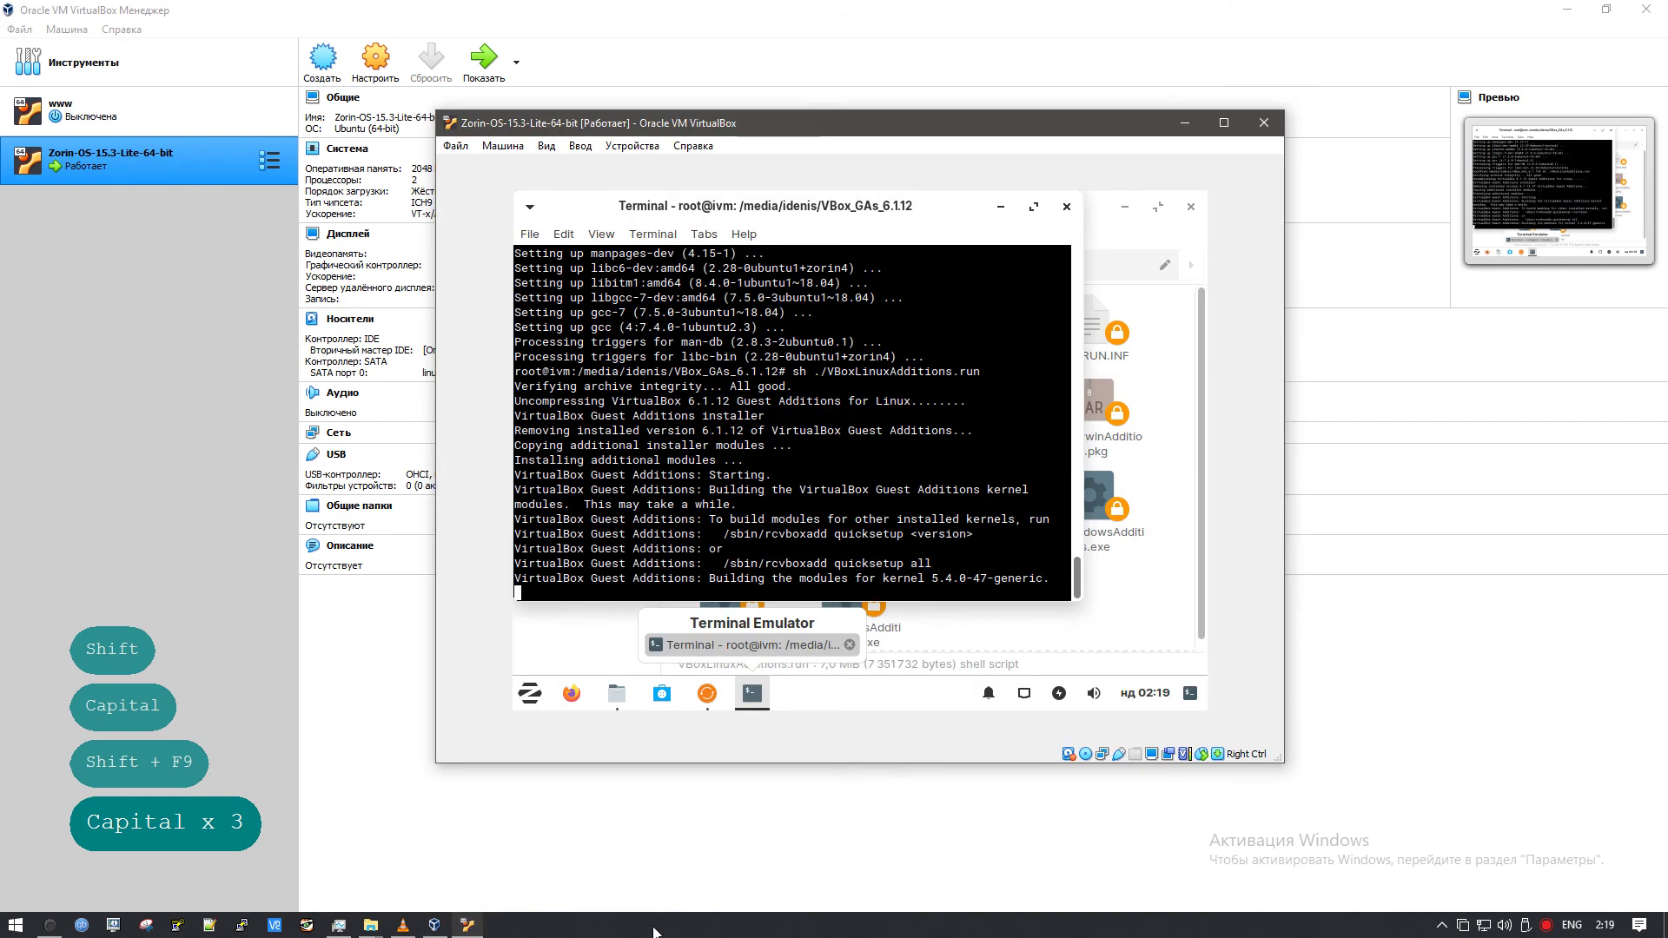
key(Caps_Lock)
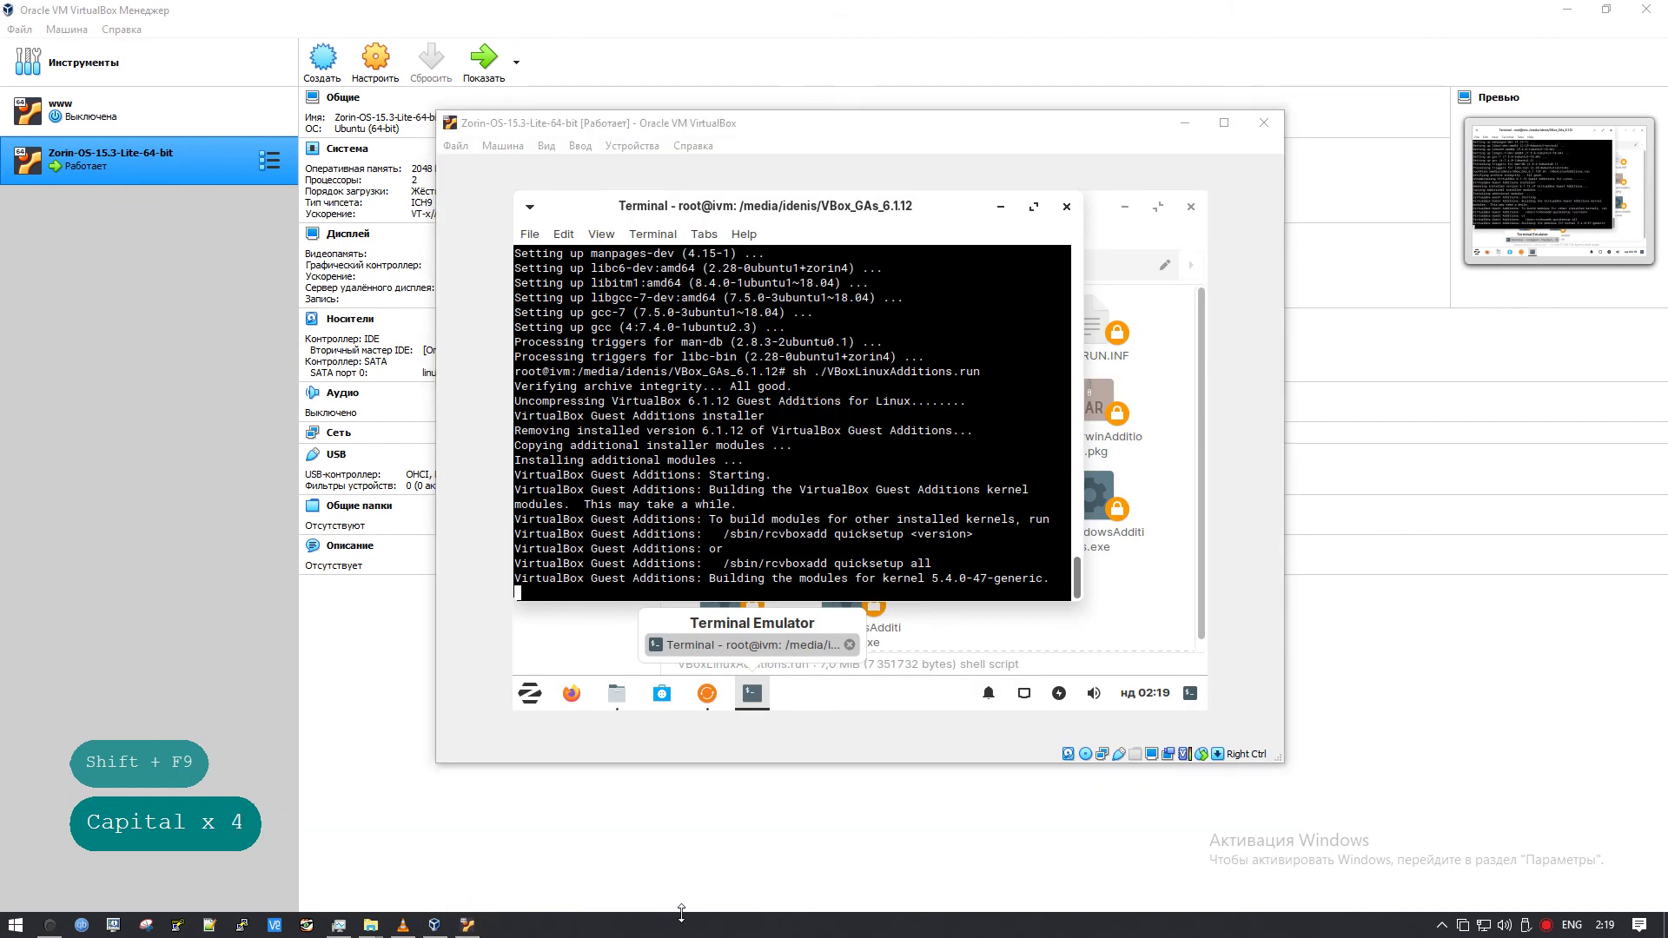
key(Caps_Lock)
key(Caps_Lock)
key(shift+F9)
- Reboot the virtual machine from the root terminal with systemctl reboot
click(989, 506)
key(Caps_Lock)
text(systemctl re)
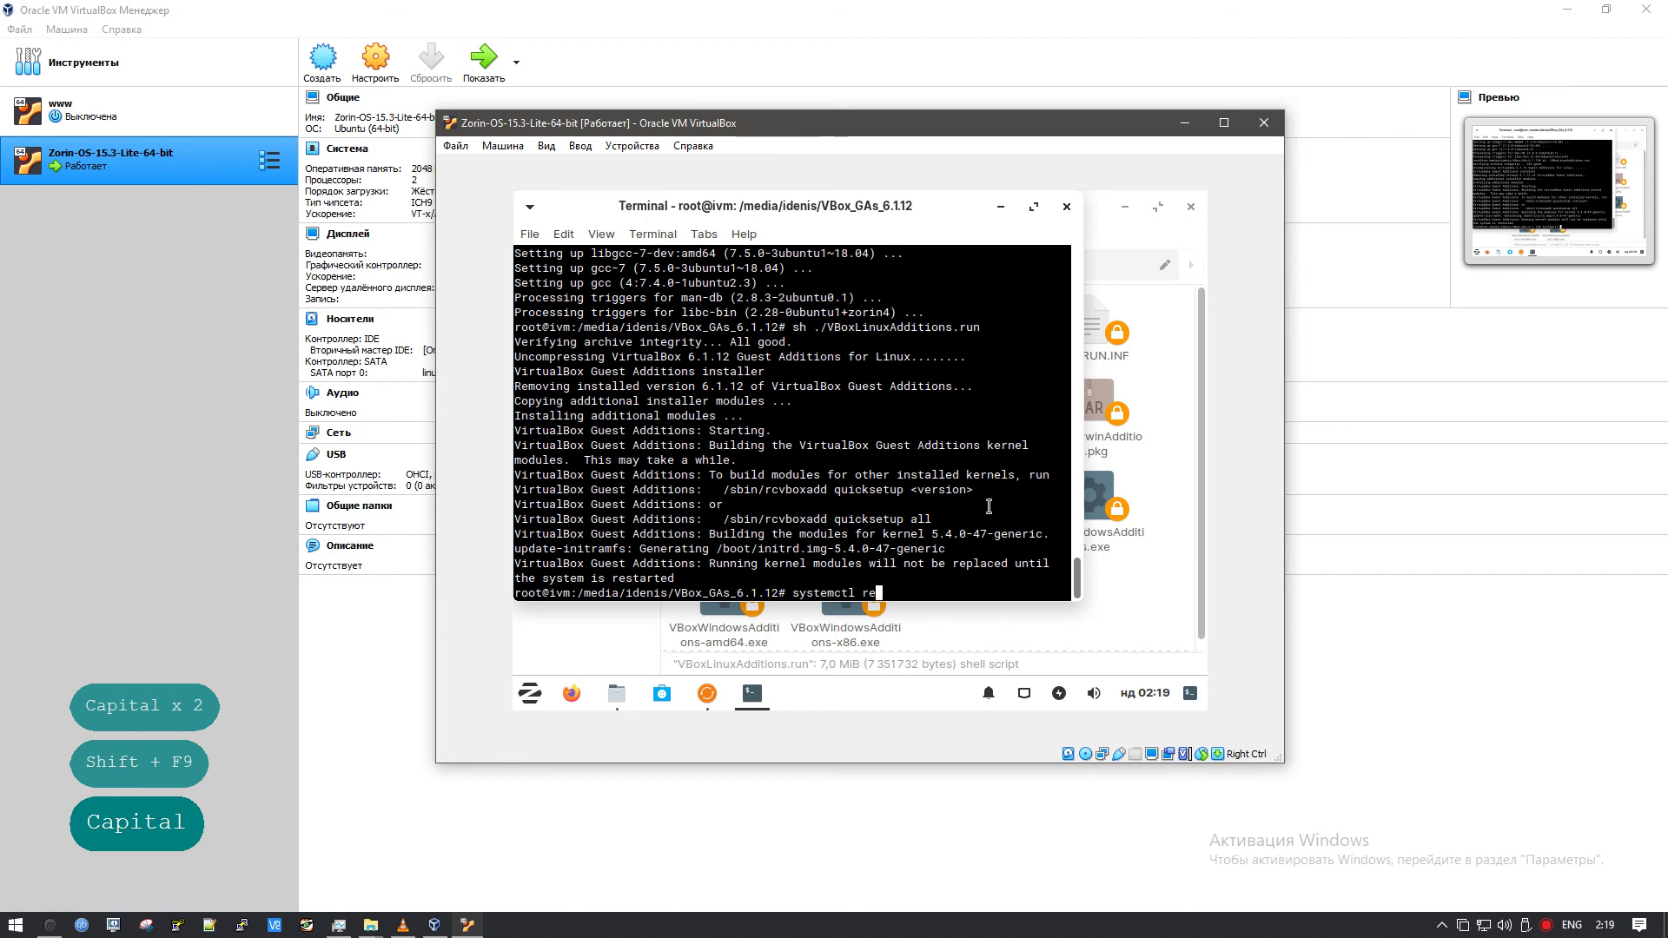
text(boot)
key(Return)
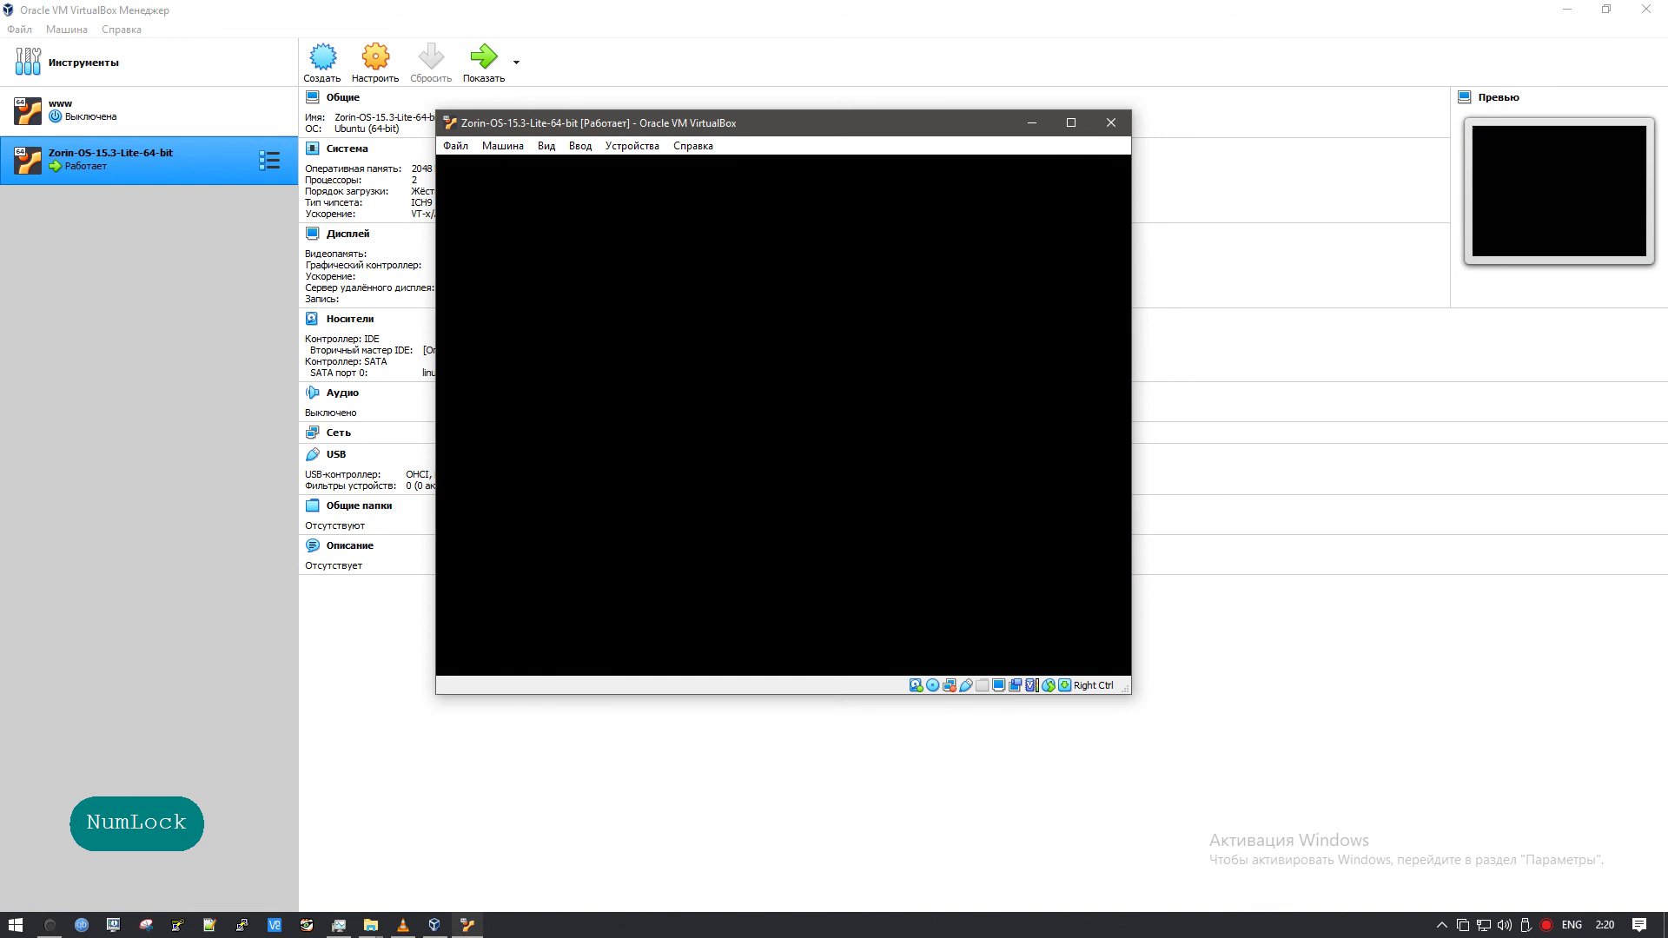
key(Num_Lock)
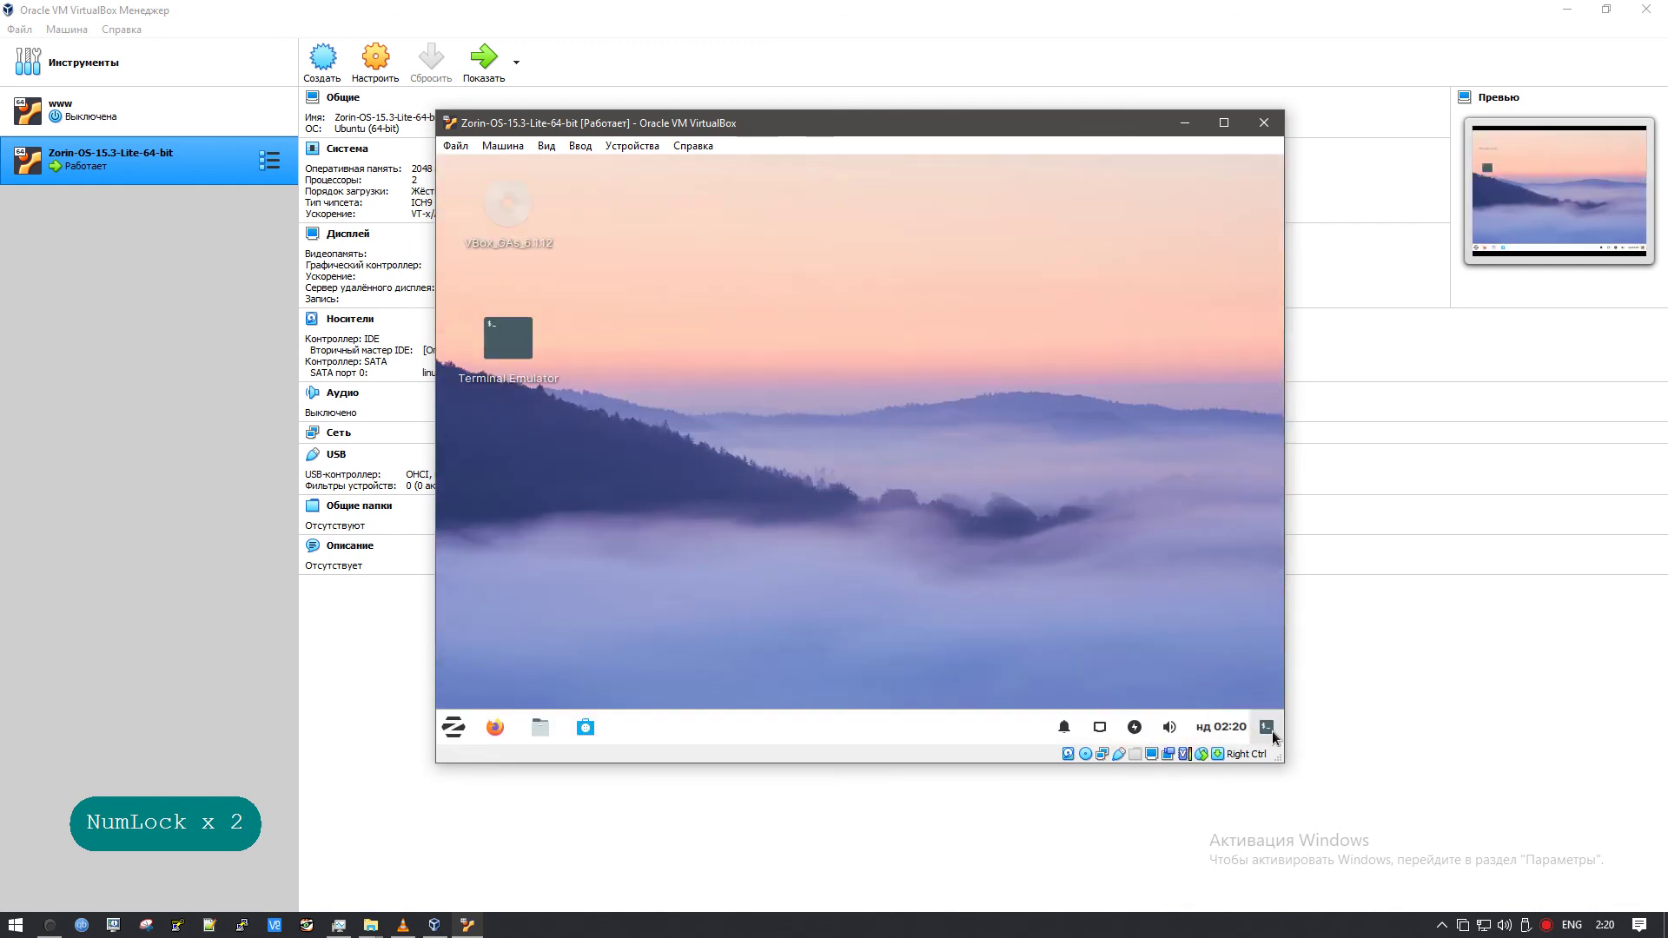
- Open a terminal in the restarted system and maximize both the virtual machine window and the terminal
click(1268, 730)
drag(428, 107, 252, 104)
double_click(367, 107)
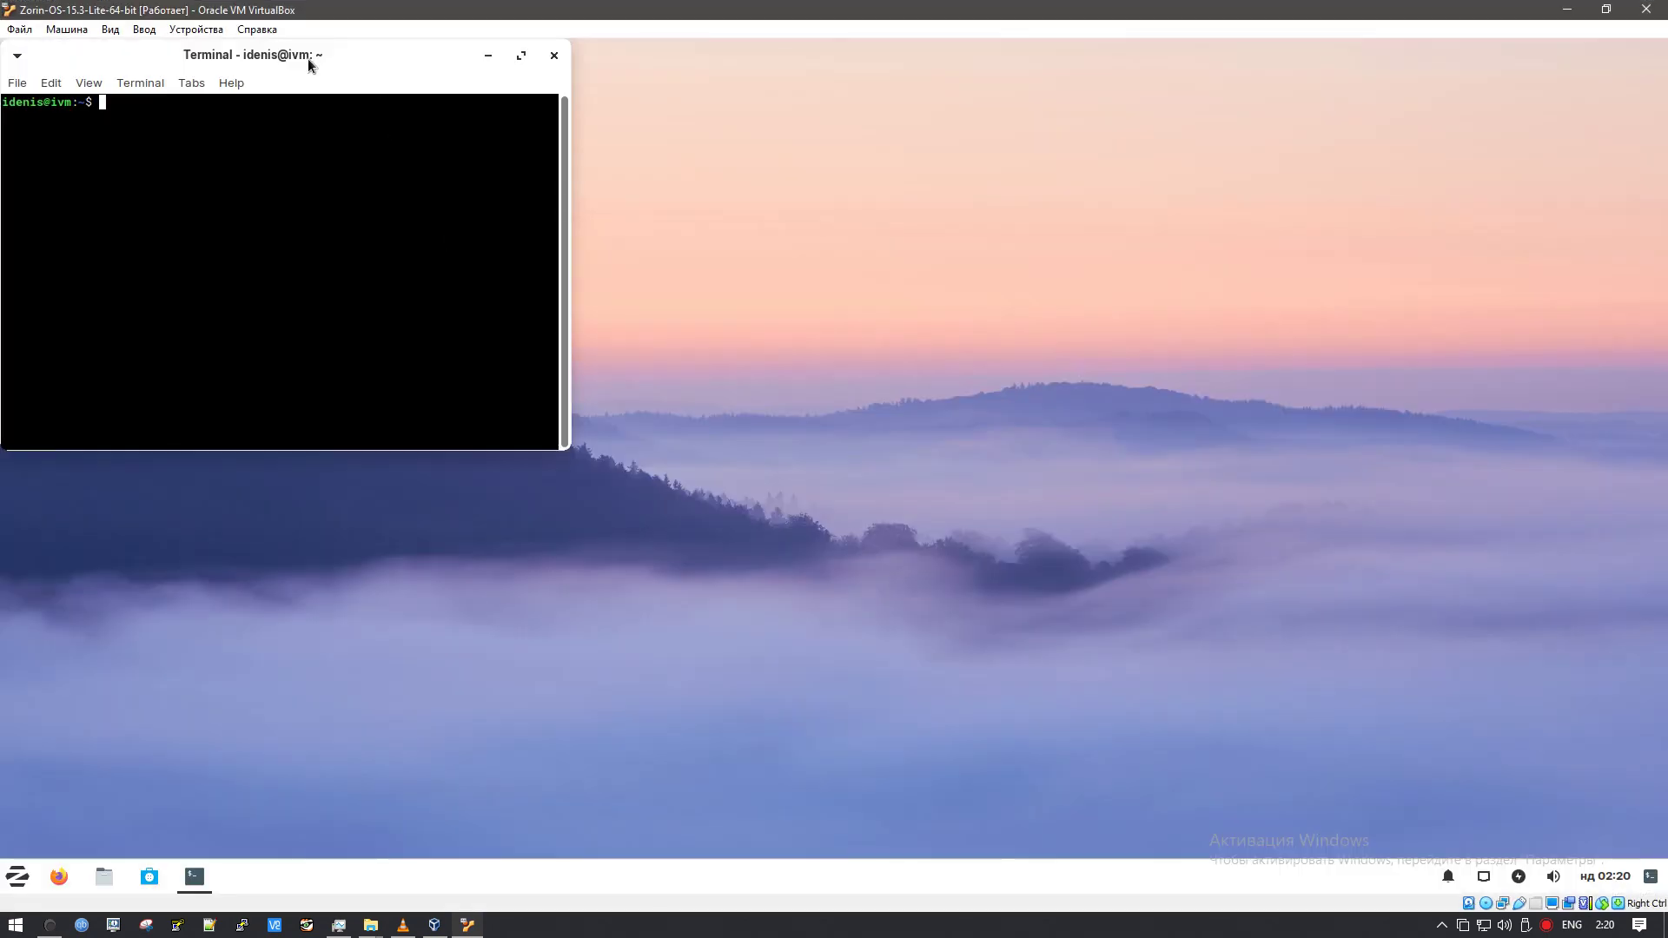
drag(309, 64, 887, 375)
double_click(784, 361)
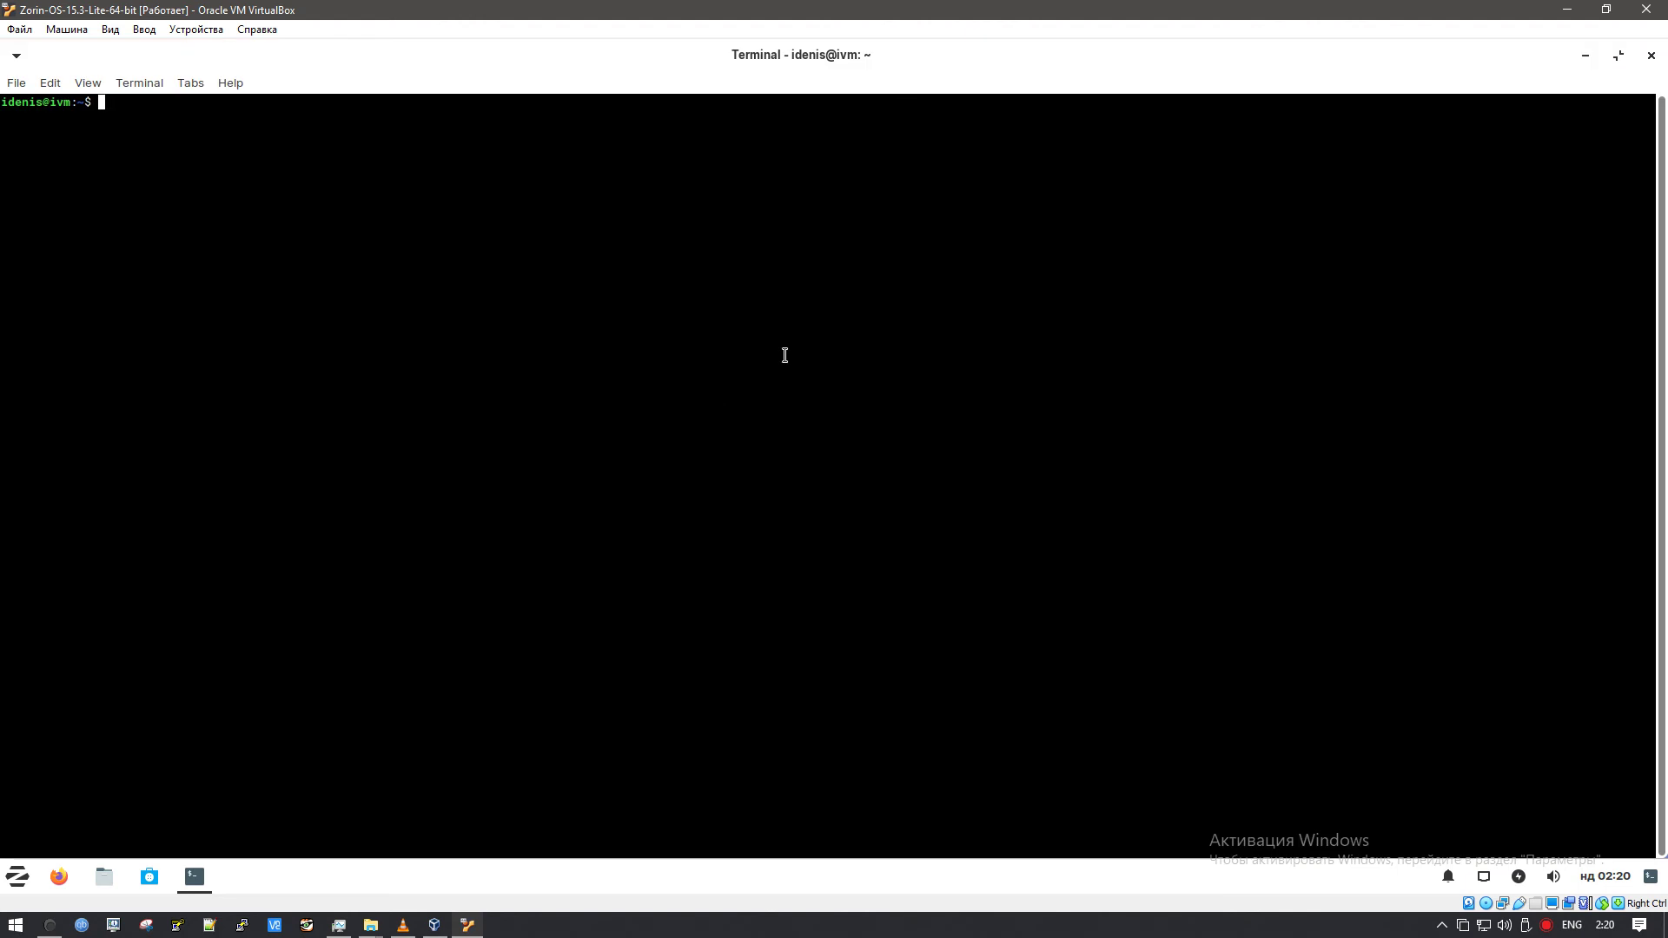
- Try to run htop, restore the terminal to a smaller window, and install and launch htop using the suggested sudo apt install htop command
key(Return)
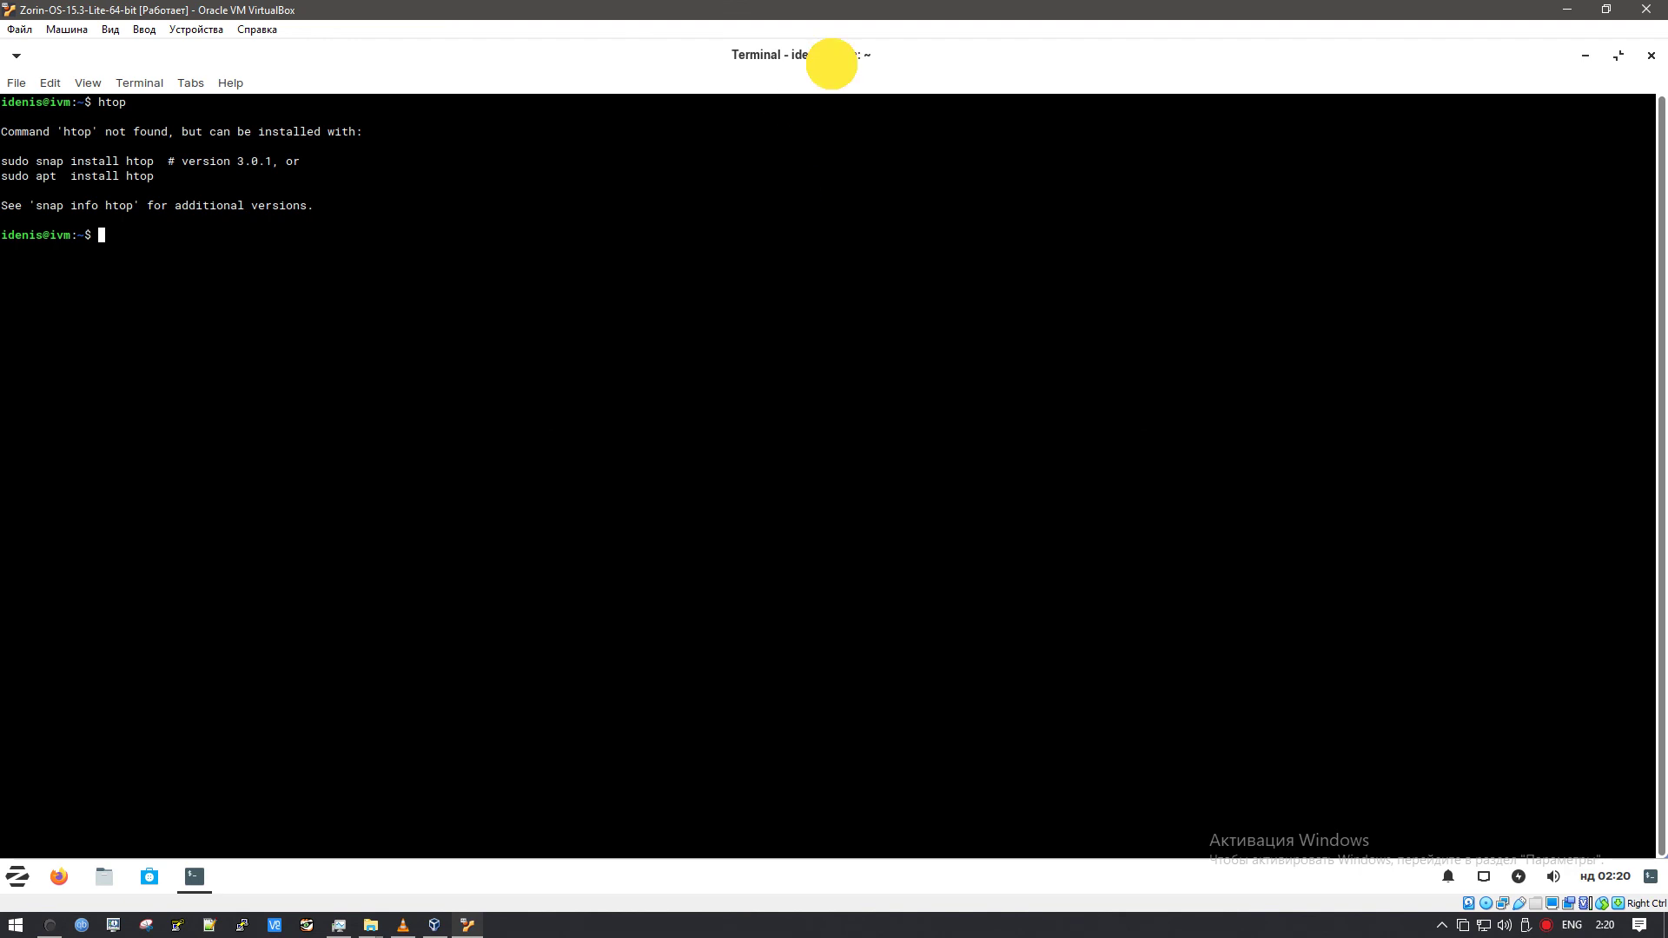
drag(834, 55, 783, 222)
drag(746, 357, 576, 351)
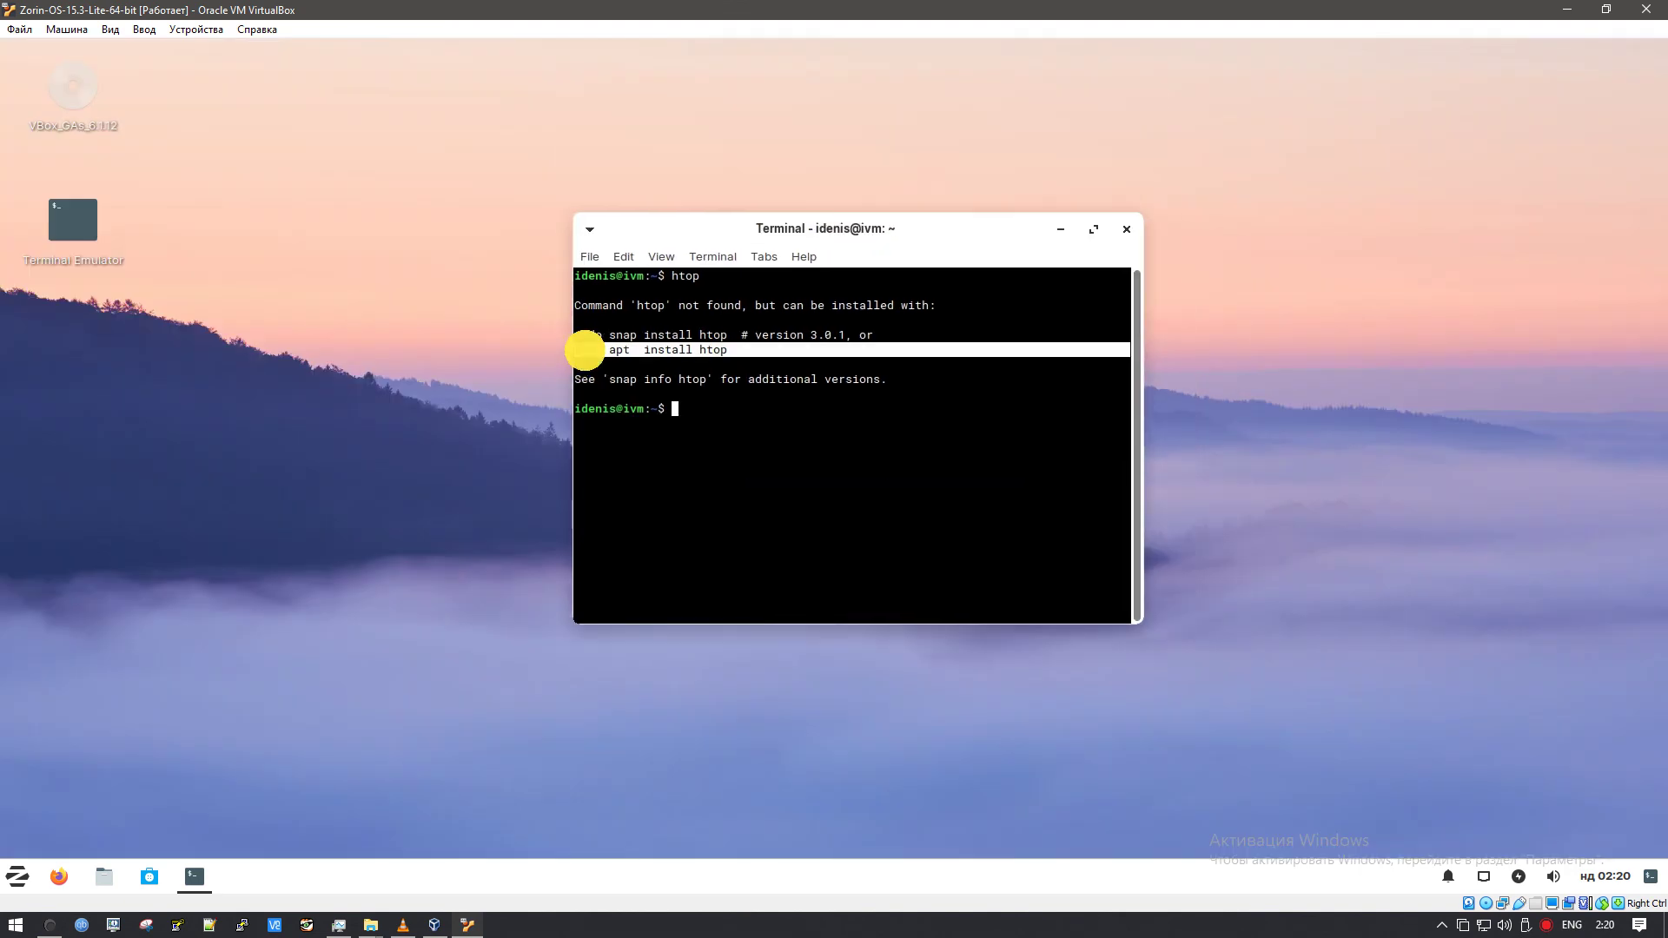
key(ctrl+shift+v)
key(Return)
key(Return)
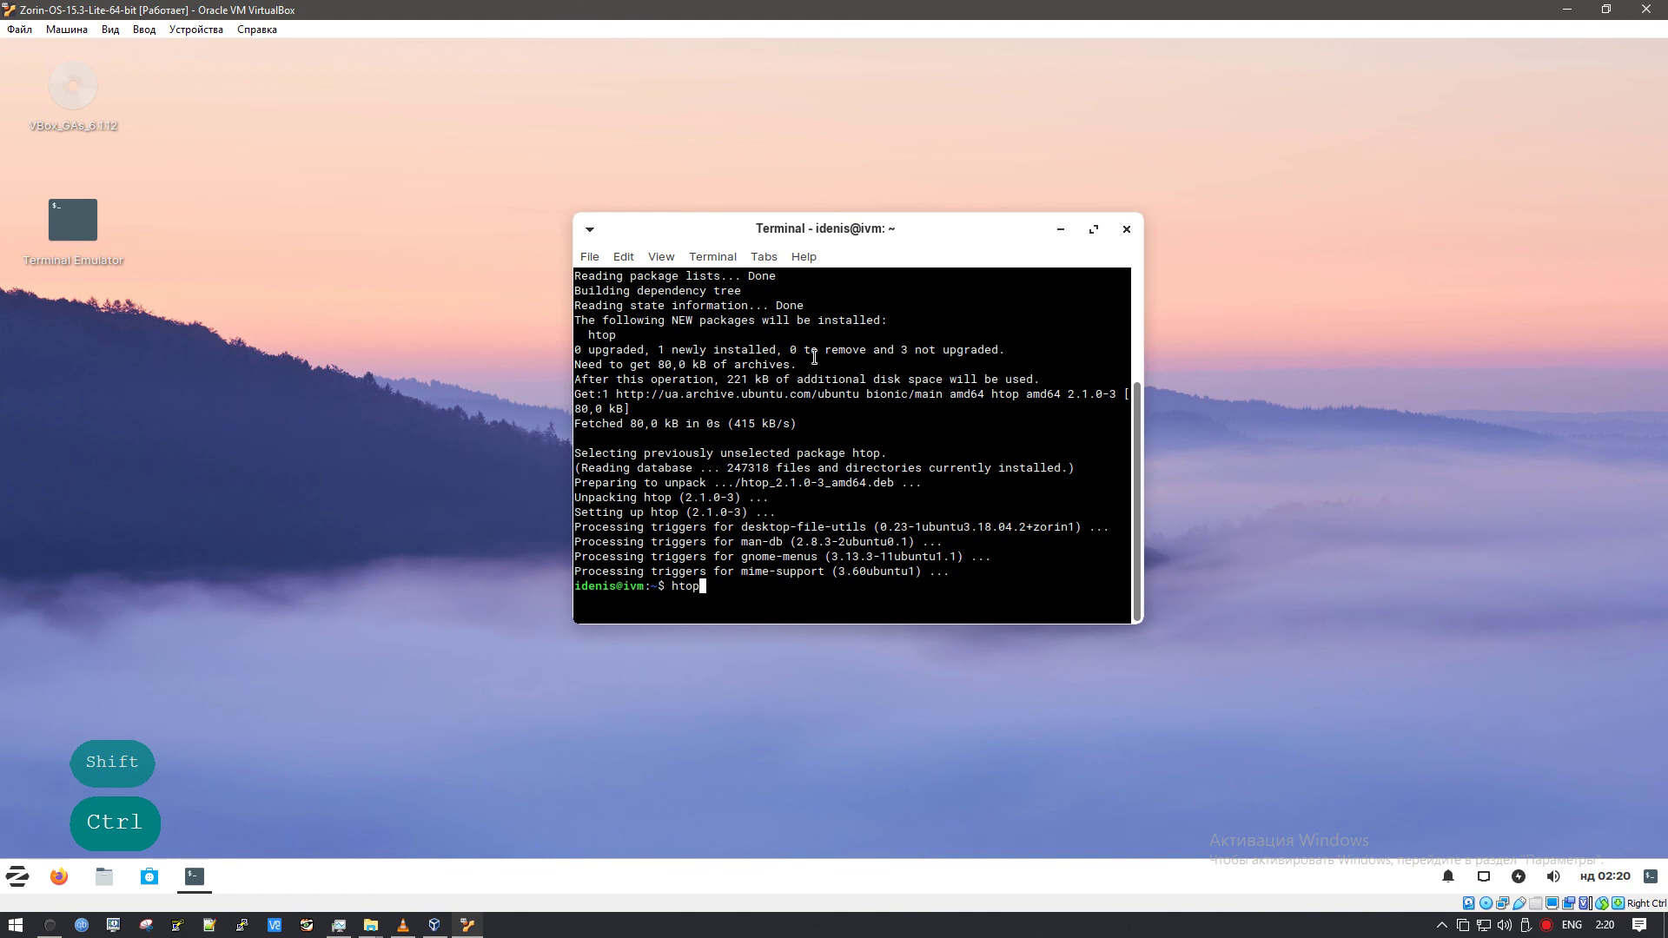
key(Return)
- Browse the programs in the Accessories, Games and Graphics categories of the Zorin application menu
click(20, 877)
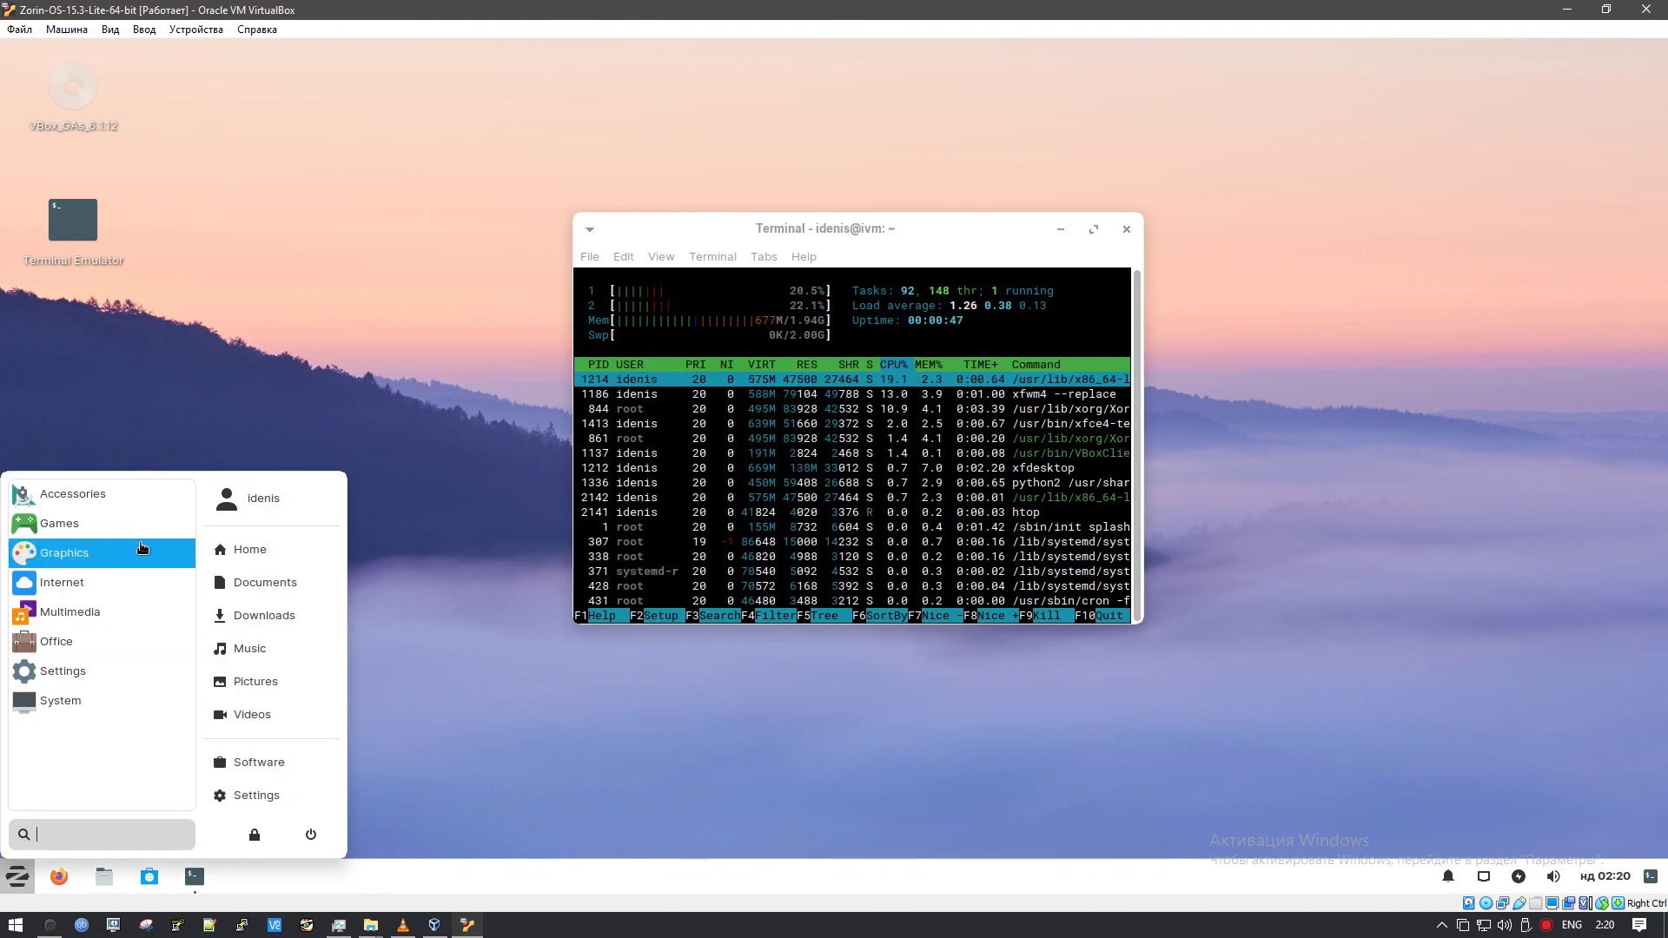
click(139, 553)
click(78, 791)
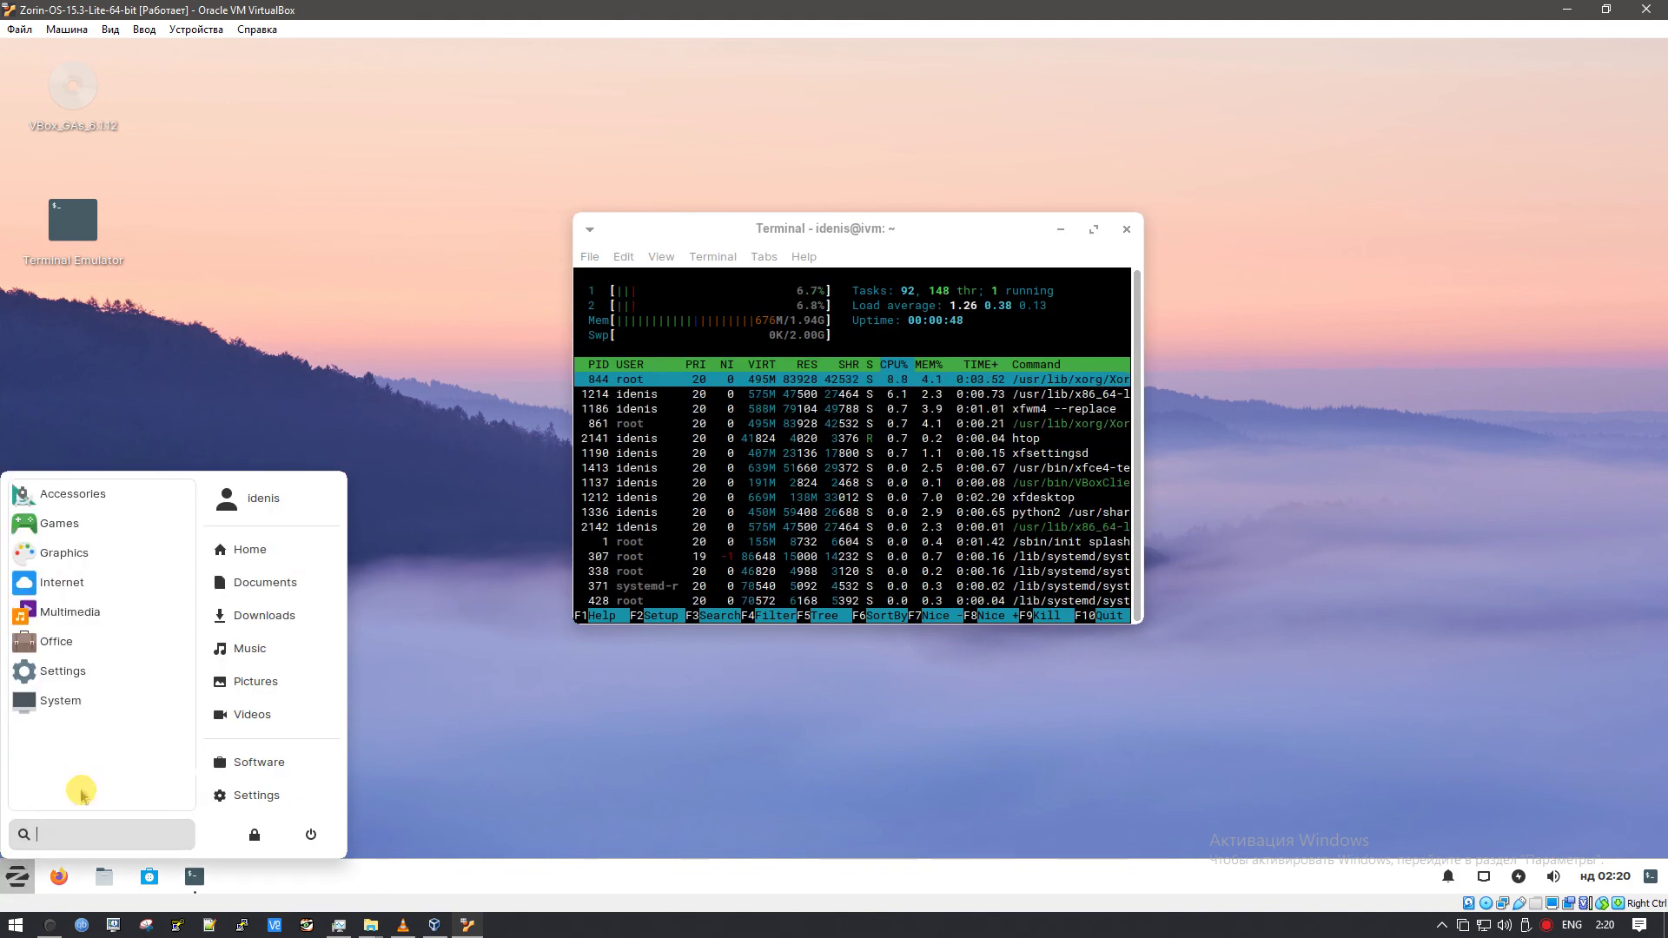
click(130, 494)
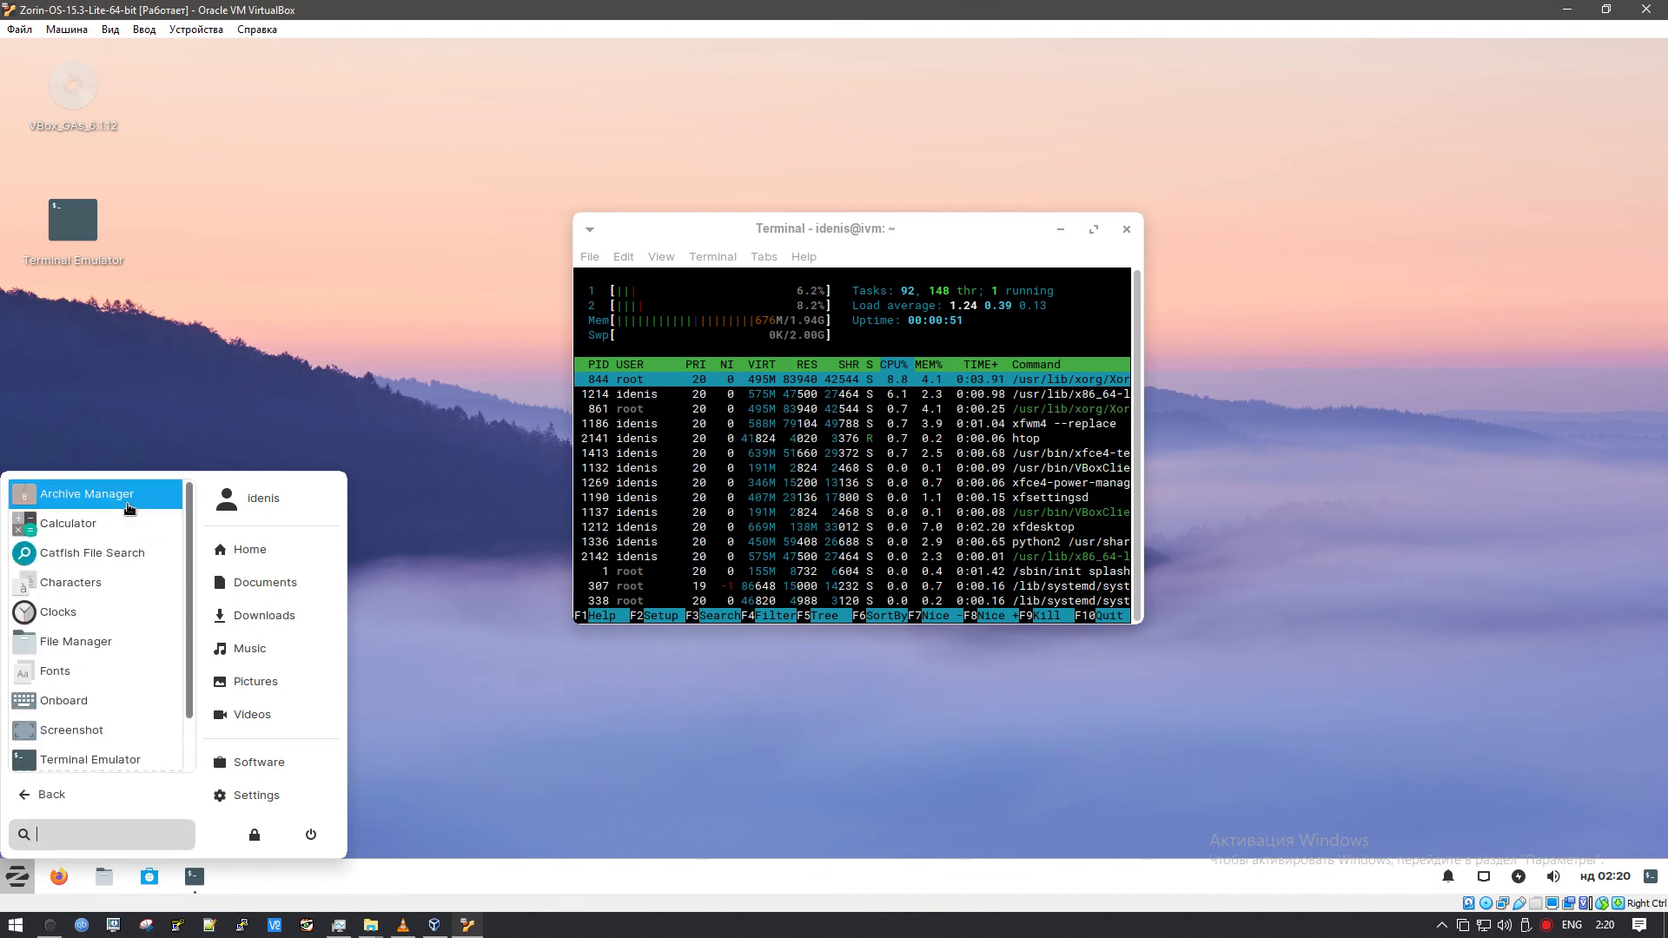
scroll(129, 638, down, 2)
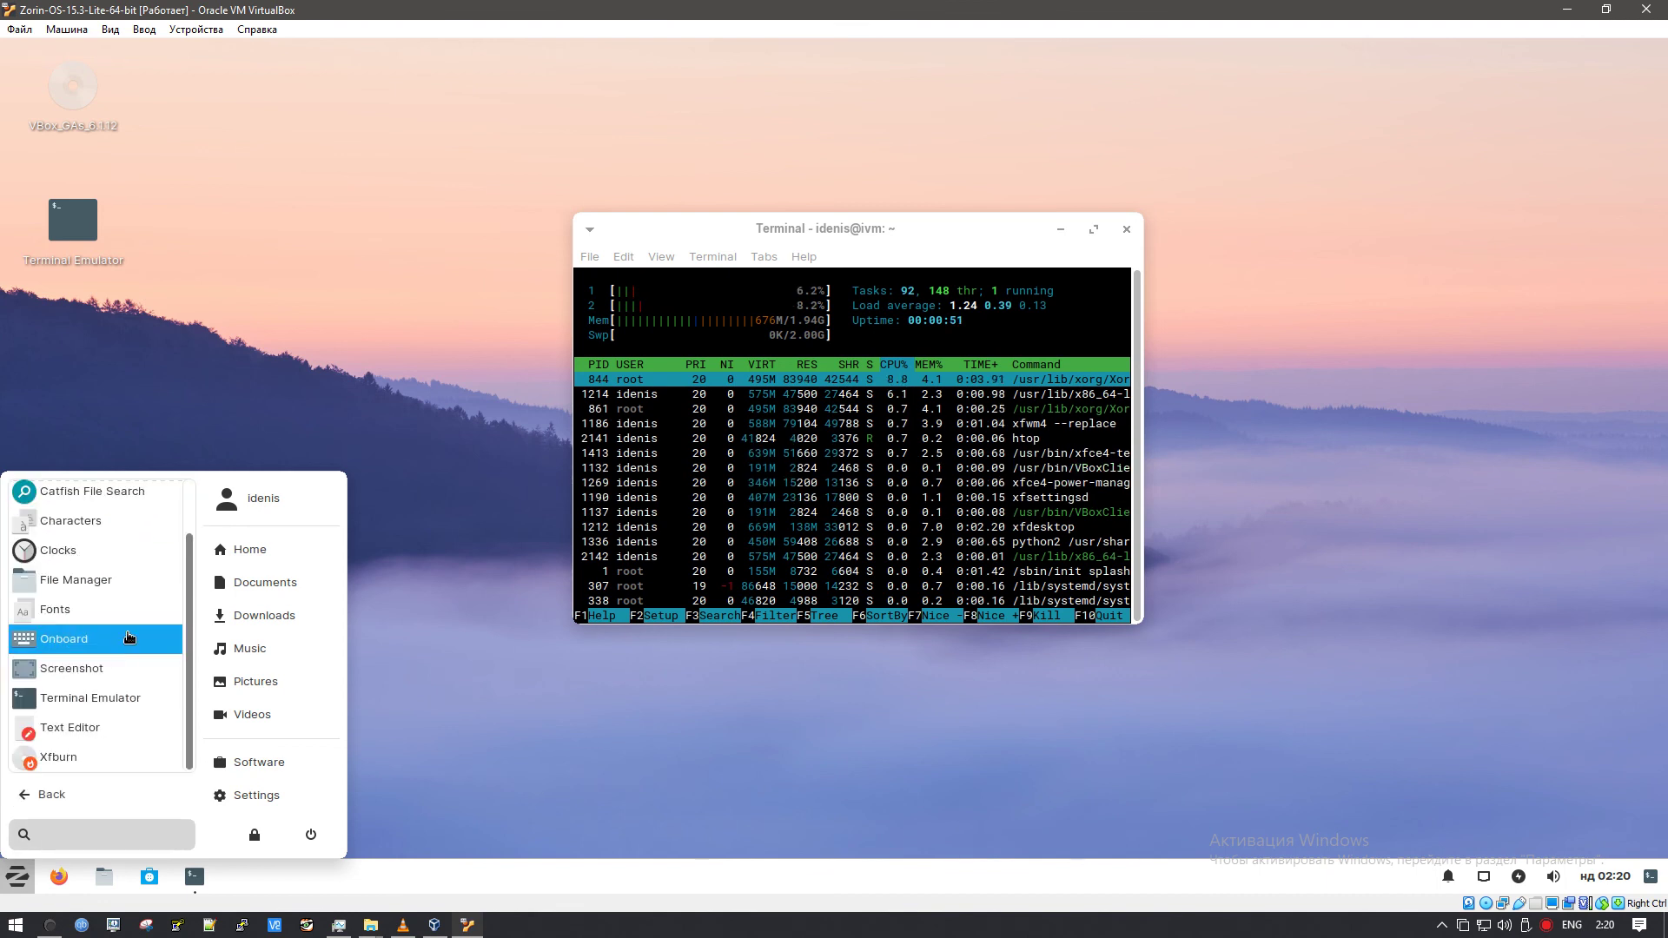
click(78, 792)
click(104, 527)
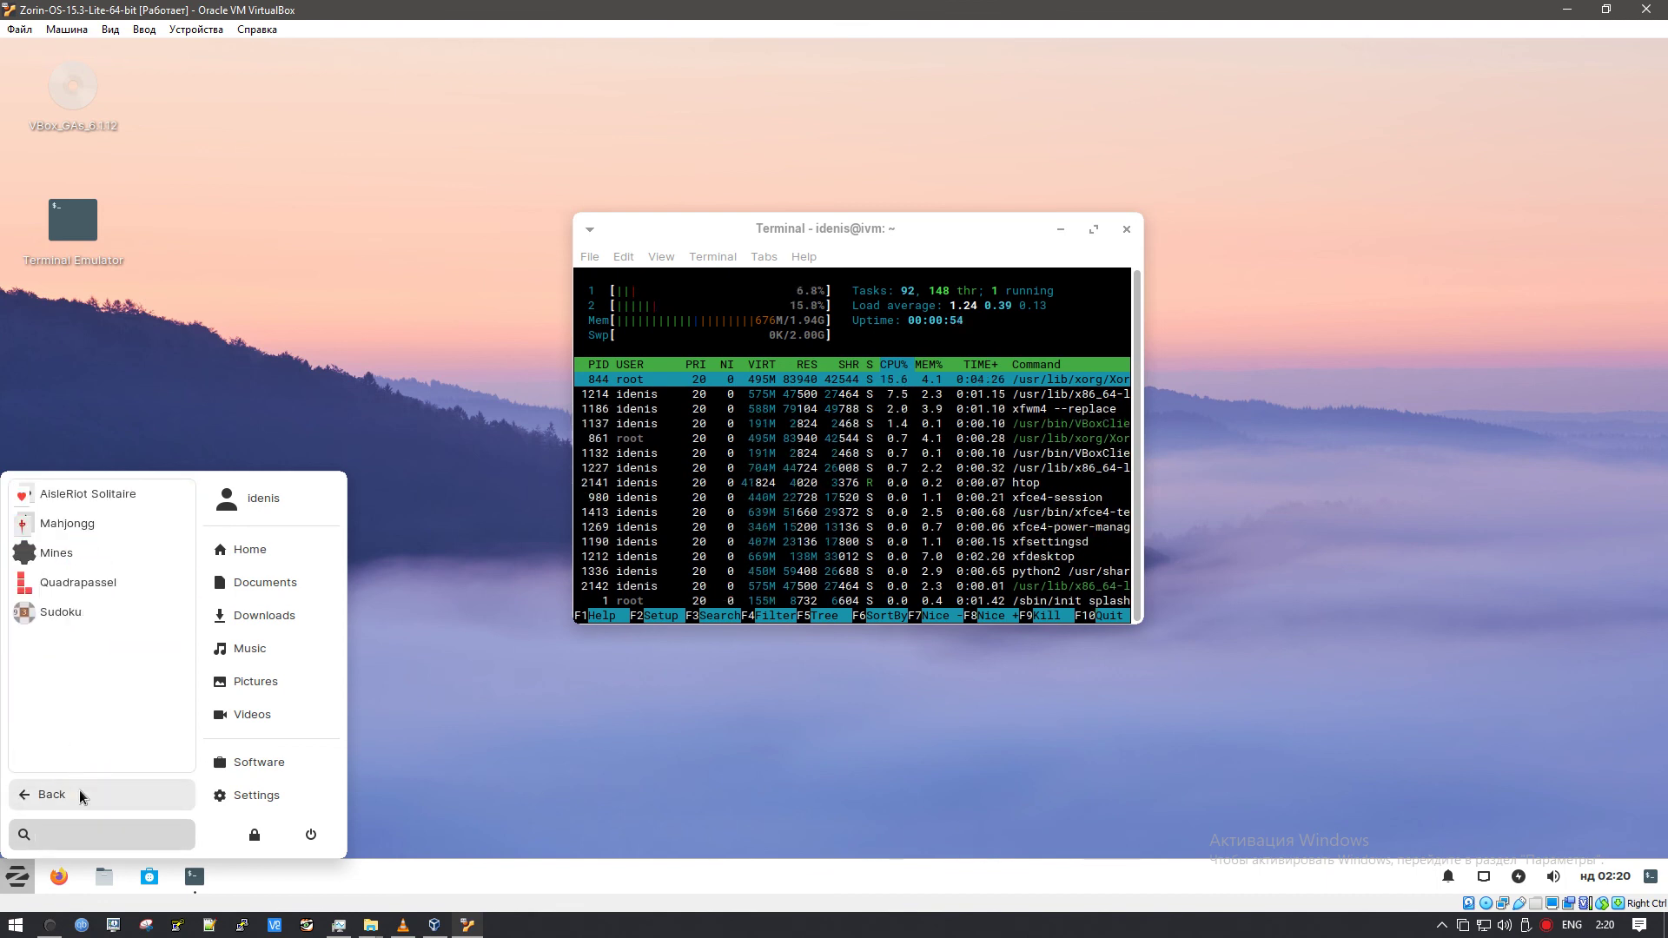
click(79, 792)
click(104, 557)
click(80, 789)
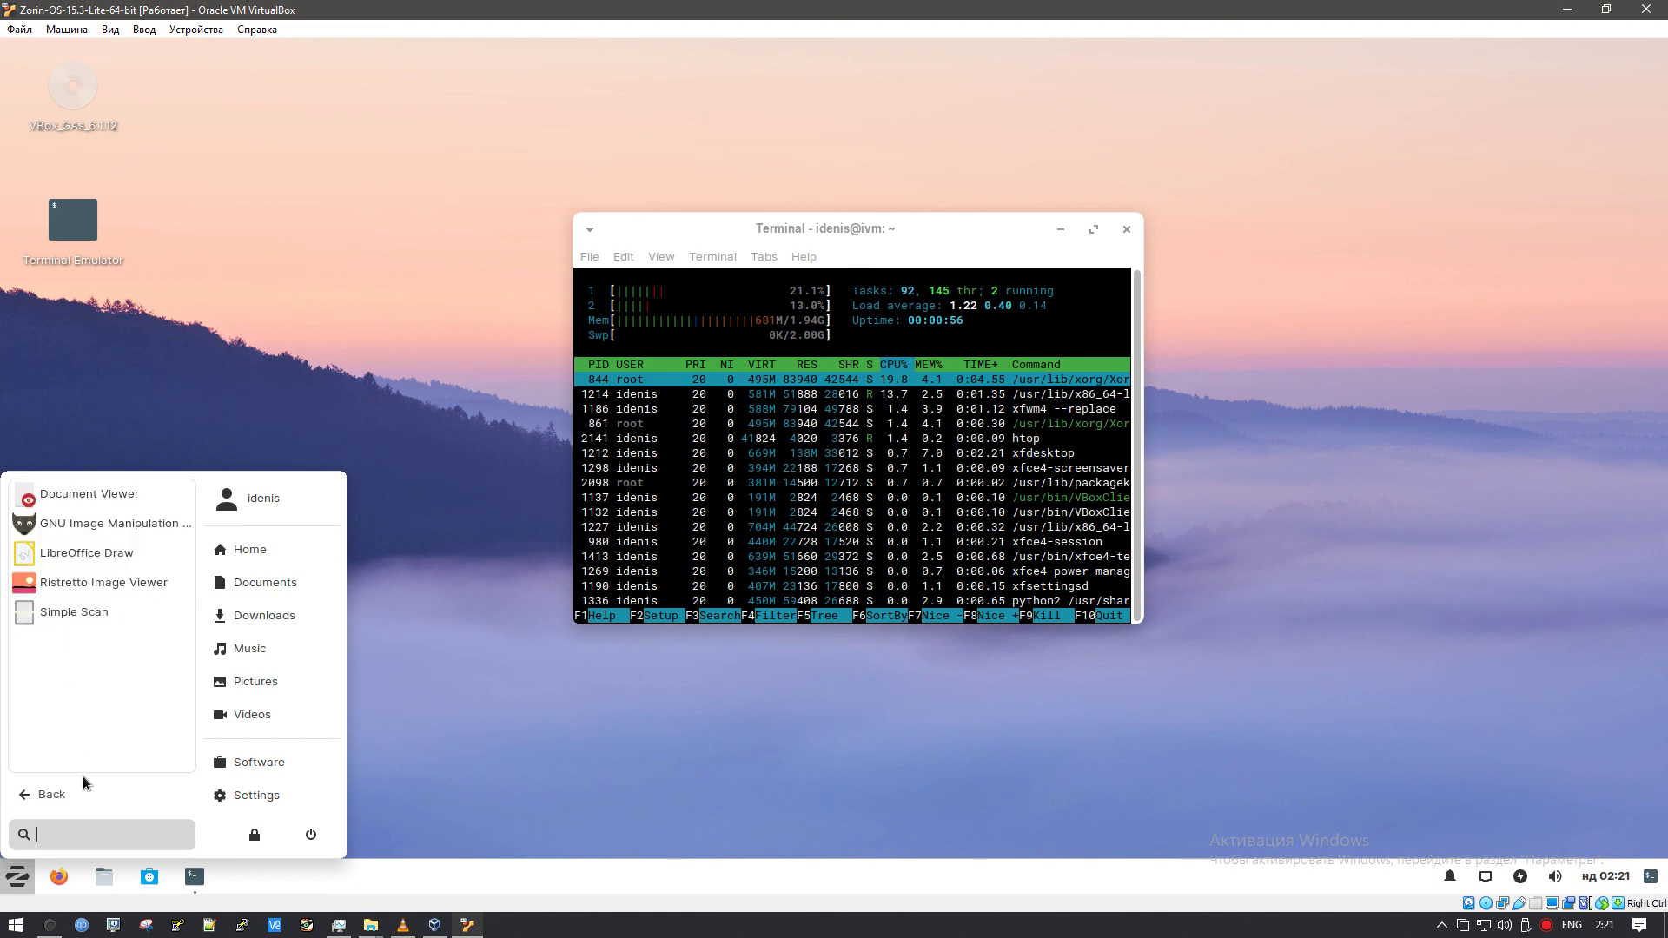
click(104, 552)
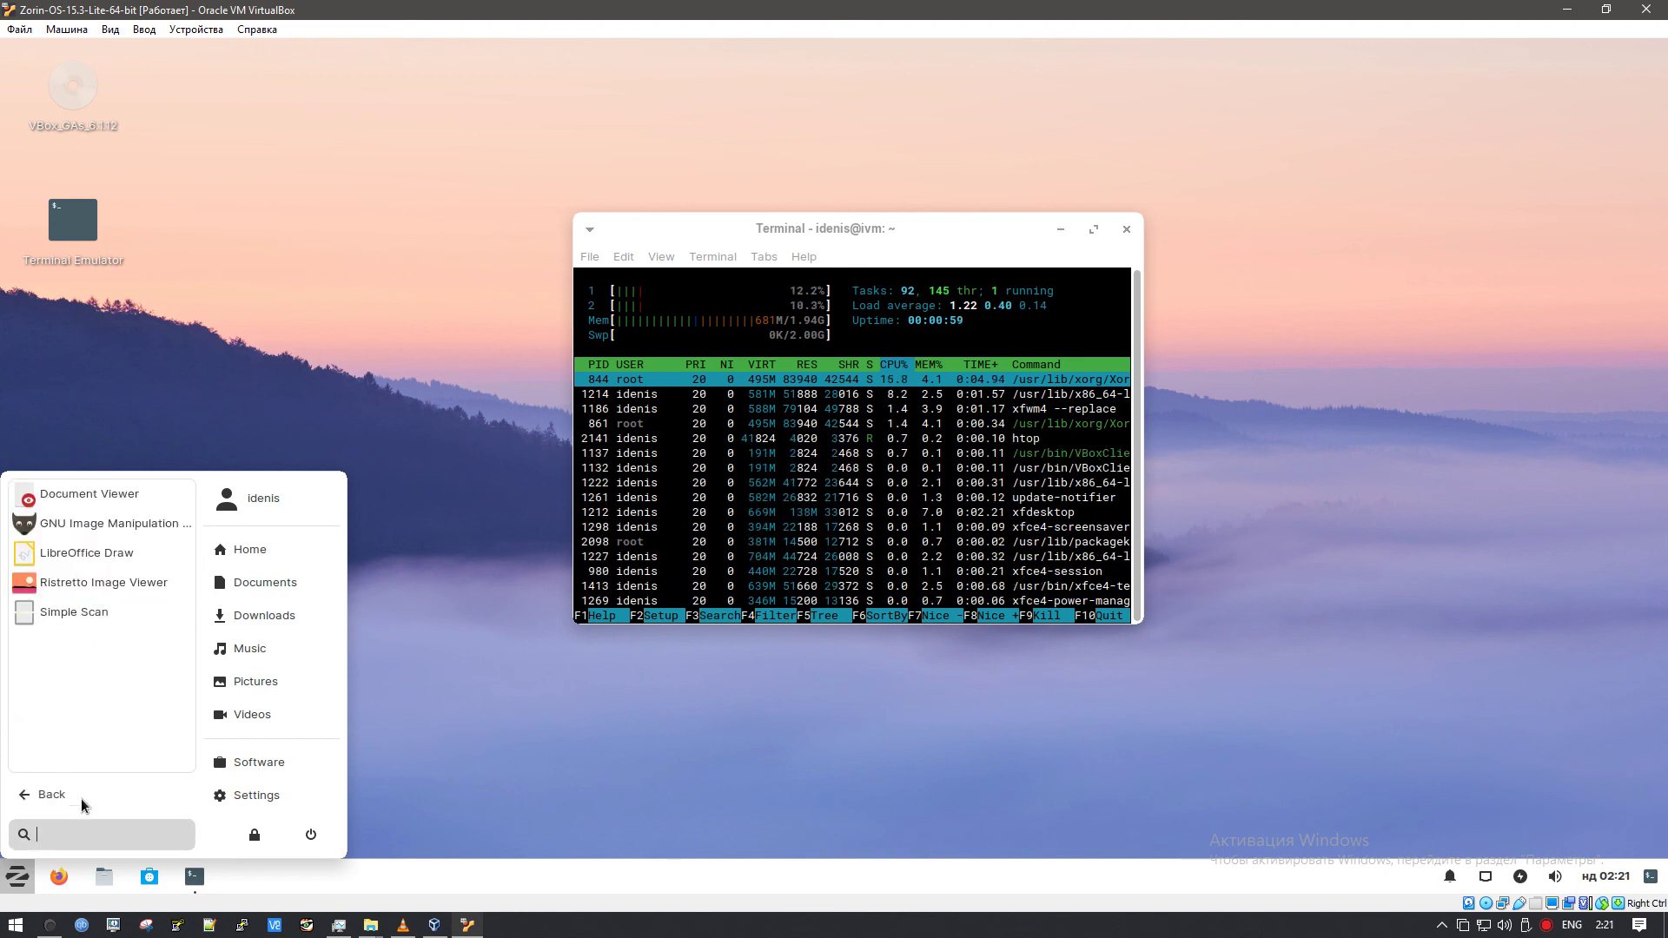
click(82, 795)
- Browse the remaining application menu categories from Internet to System, including the entries under Settings
click(94, 581)
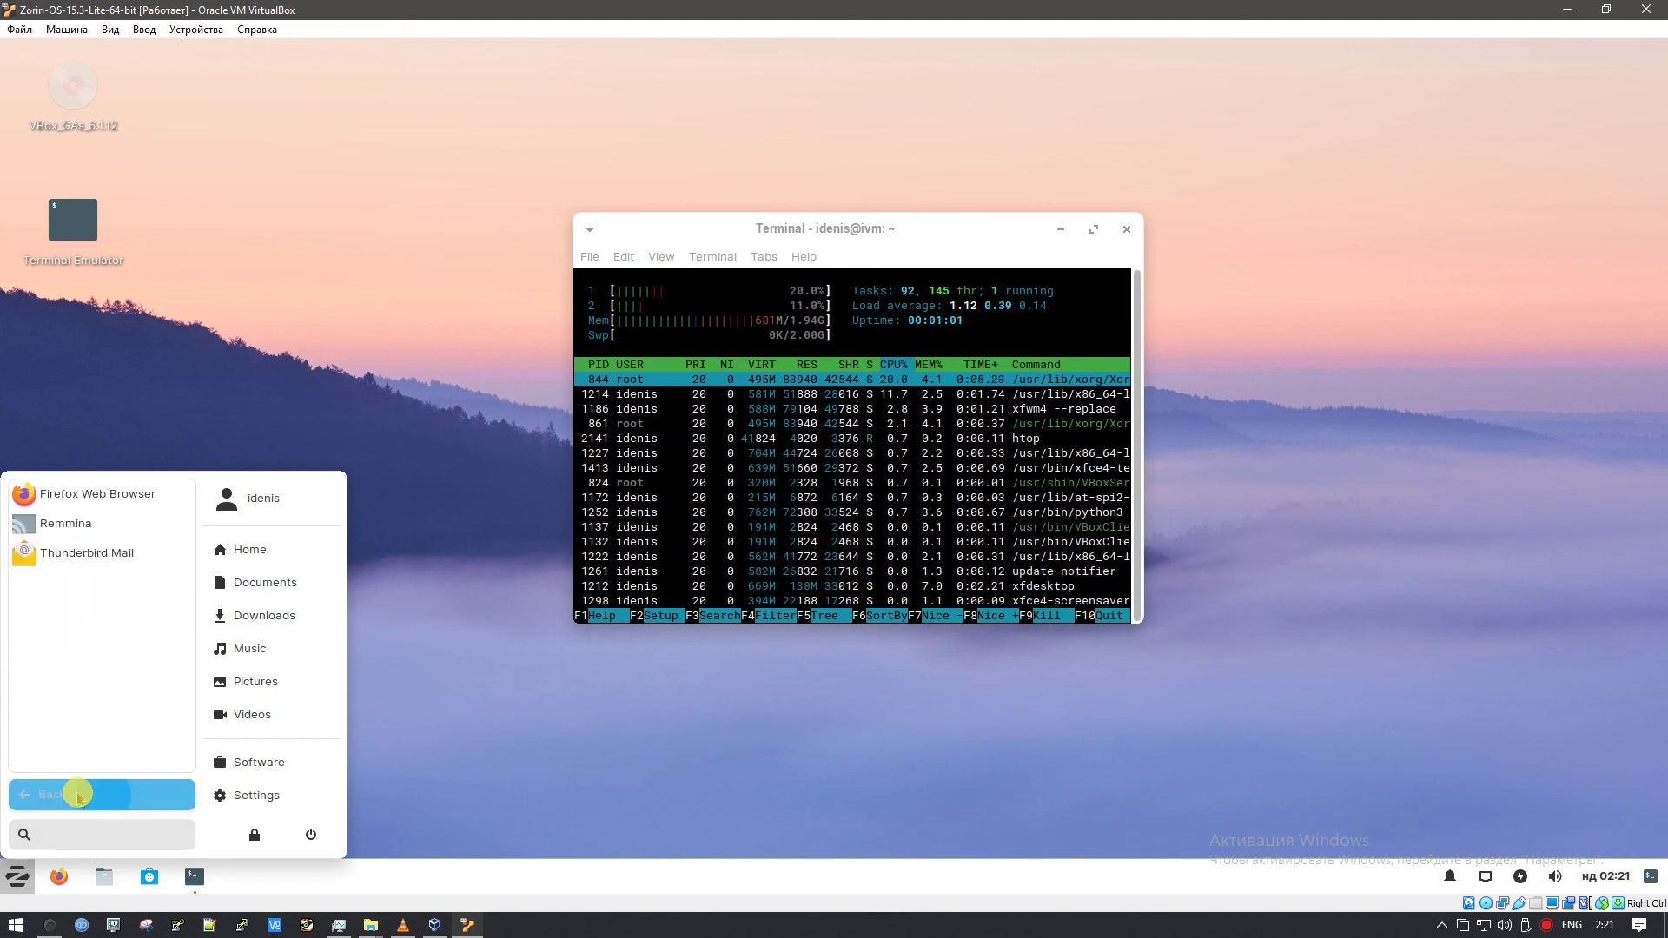
click(78, 792)
click(80, 612)
click(77, 794)
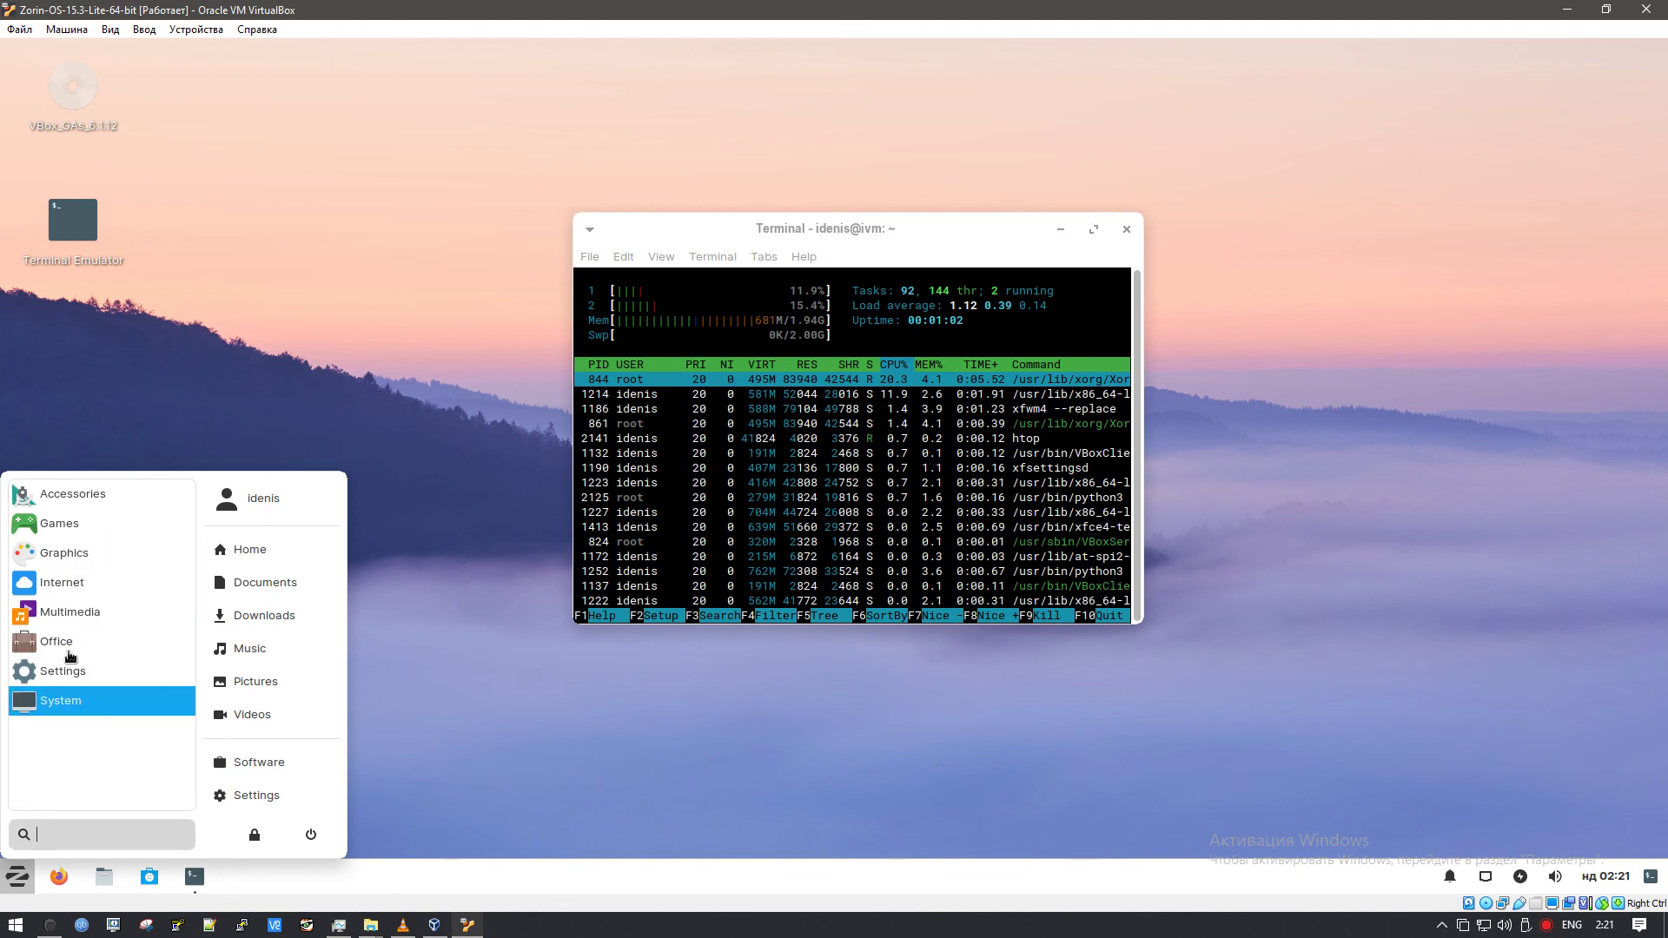
click(75, 701)
click(76, 794)
click(64, 676)
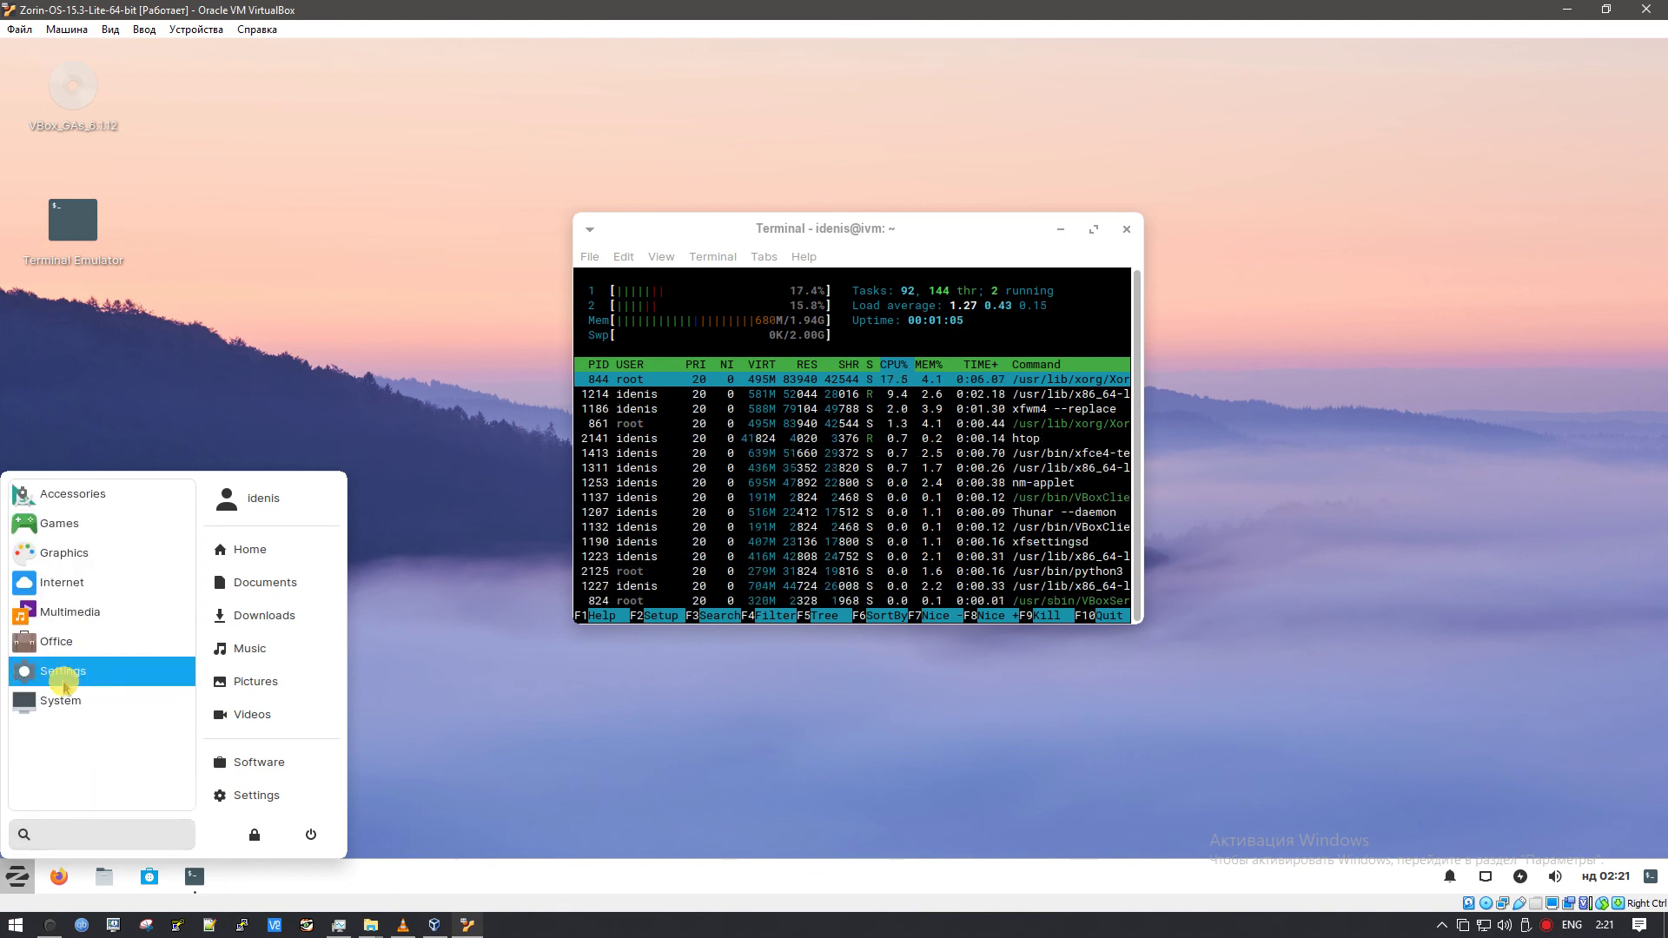
click(80, 788)
click(78, 701)
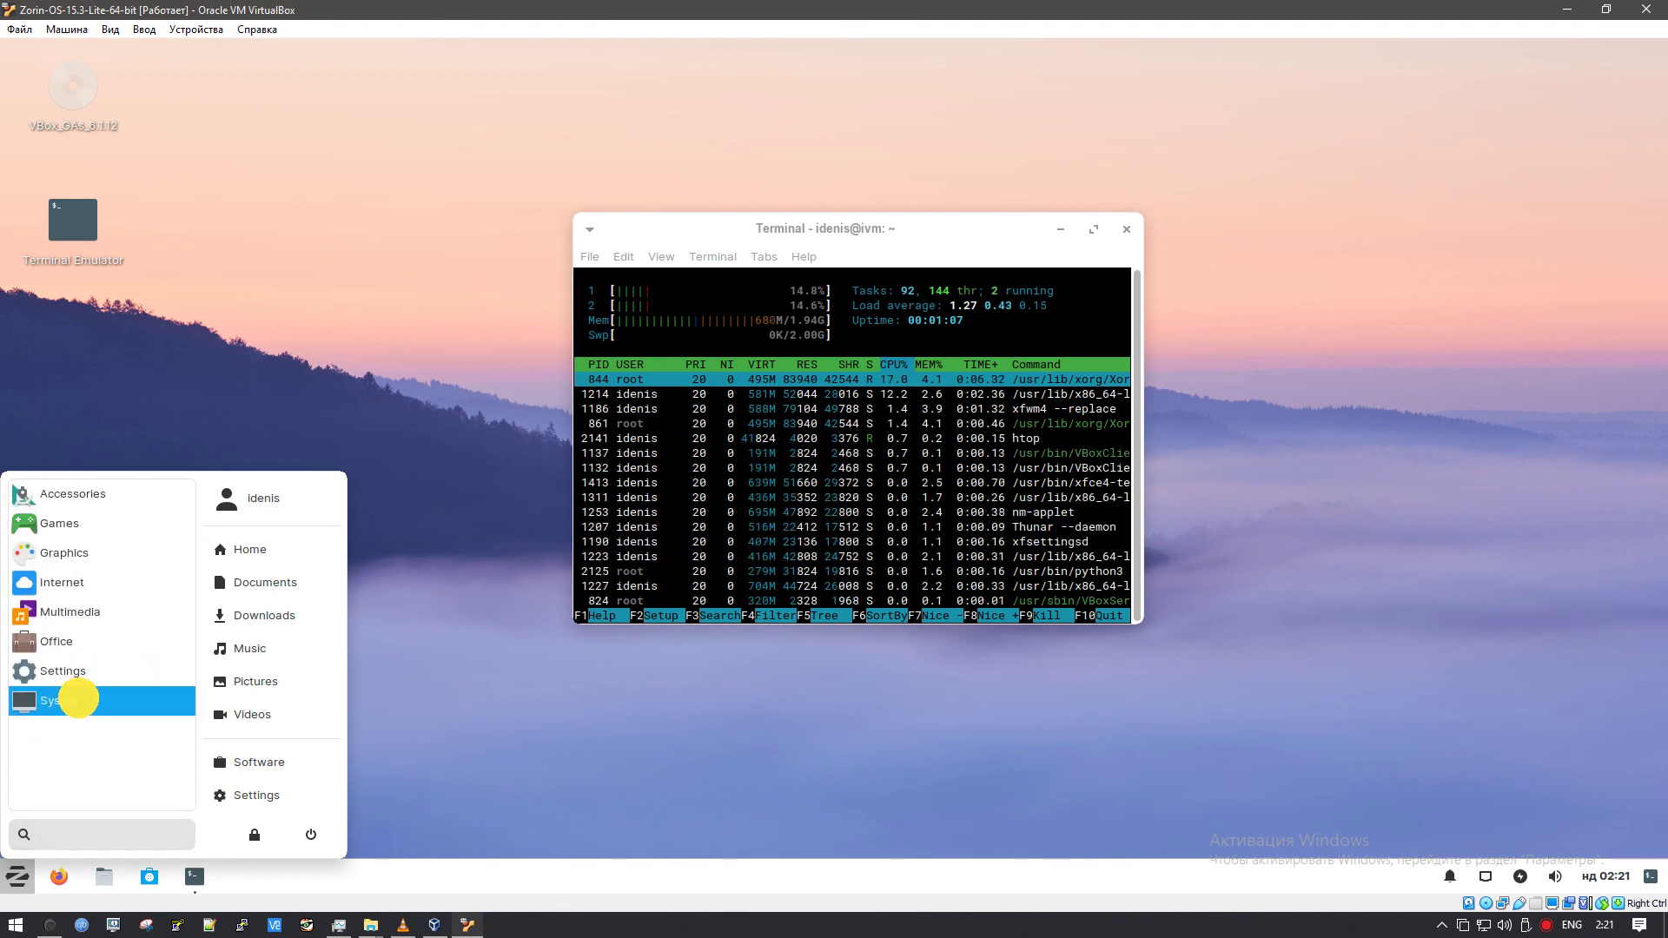
click(75, 793)
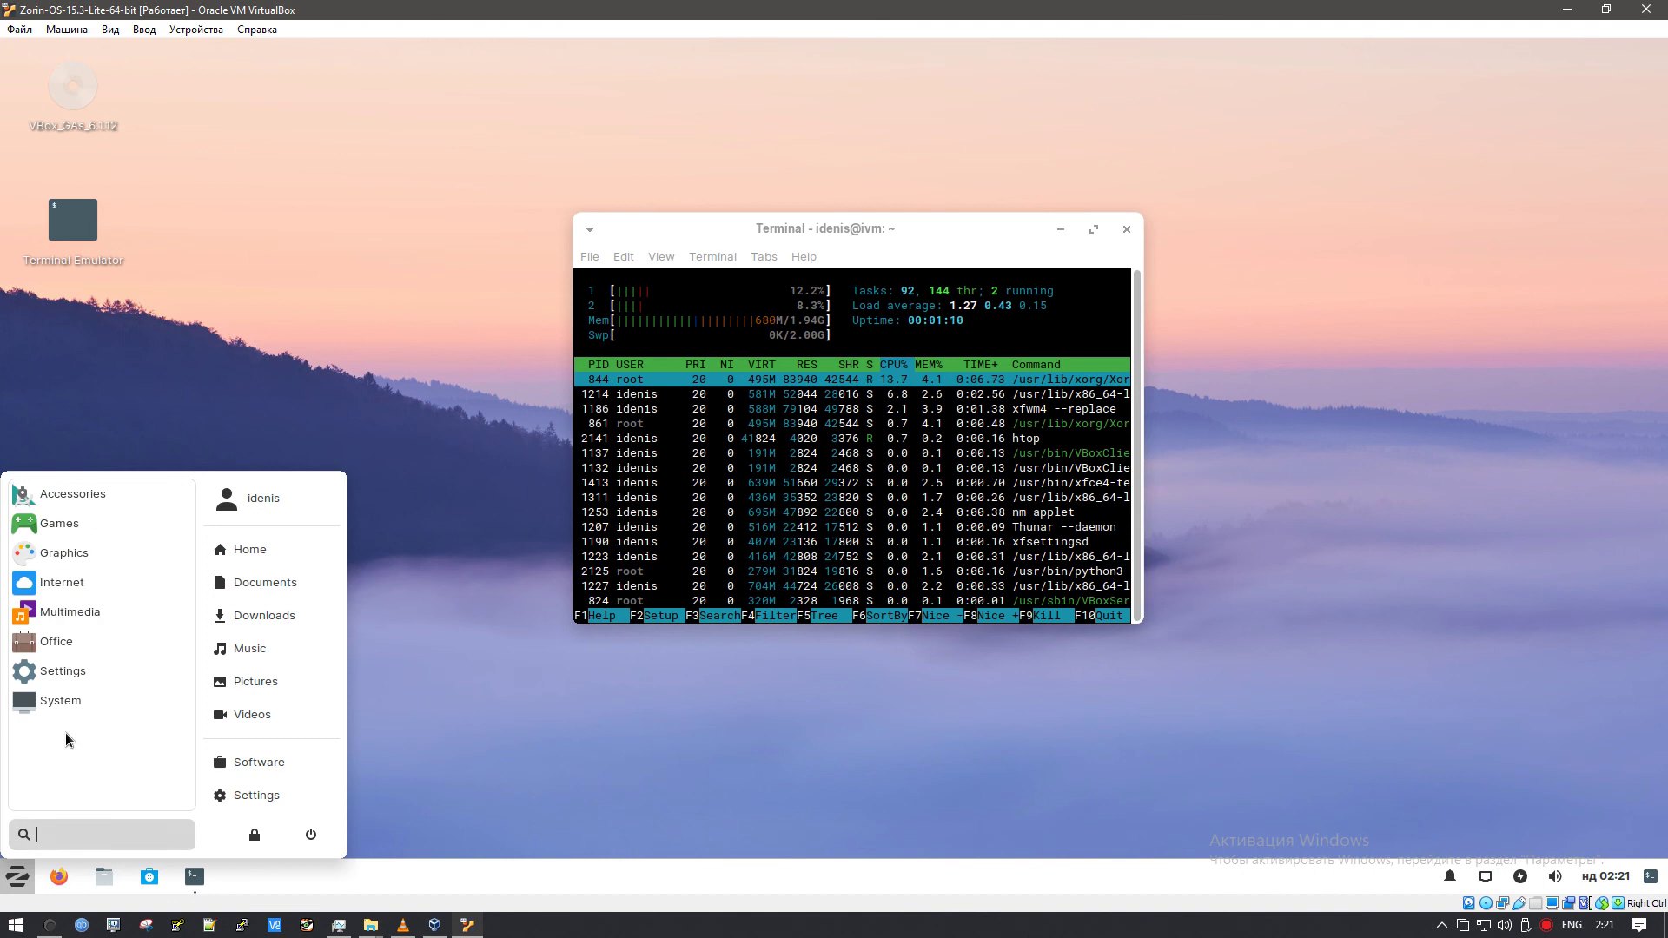
click(84, 673)
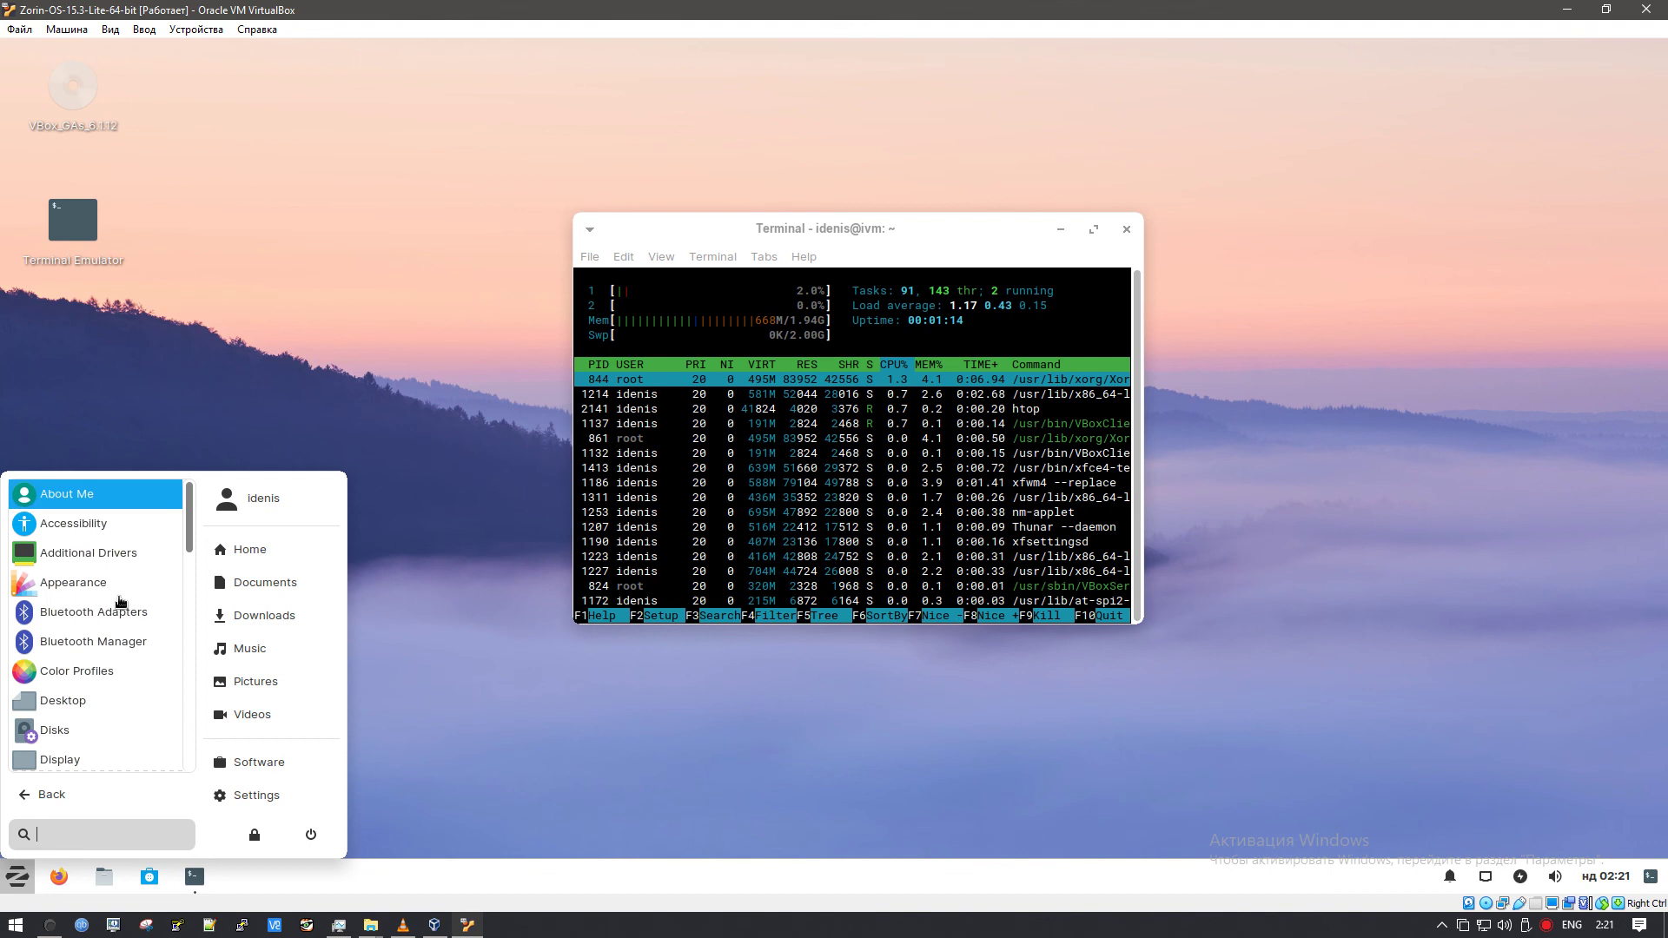
scroll(121, 602, down, 5)
- Shut down Zorin OS without saving the session for future logins
click(311, 835)
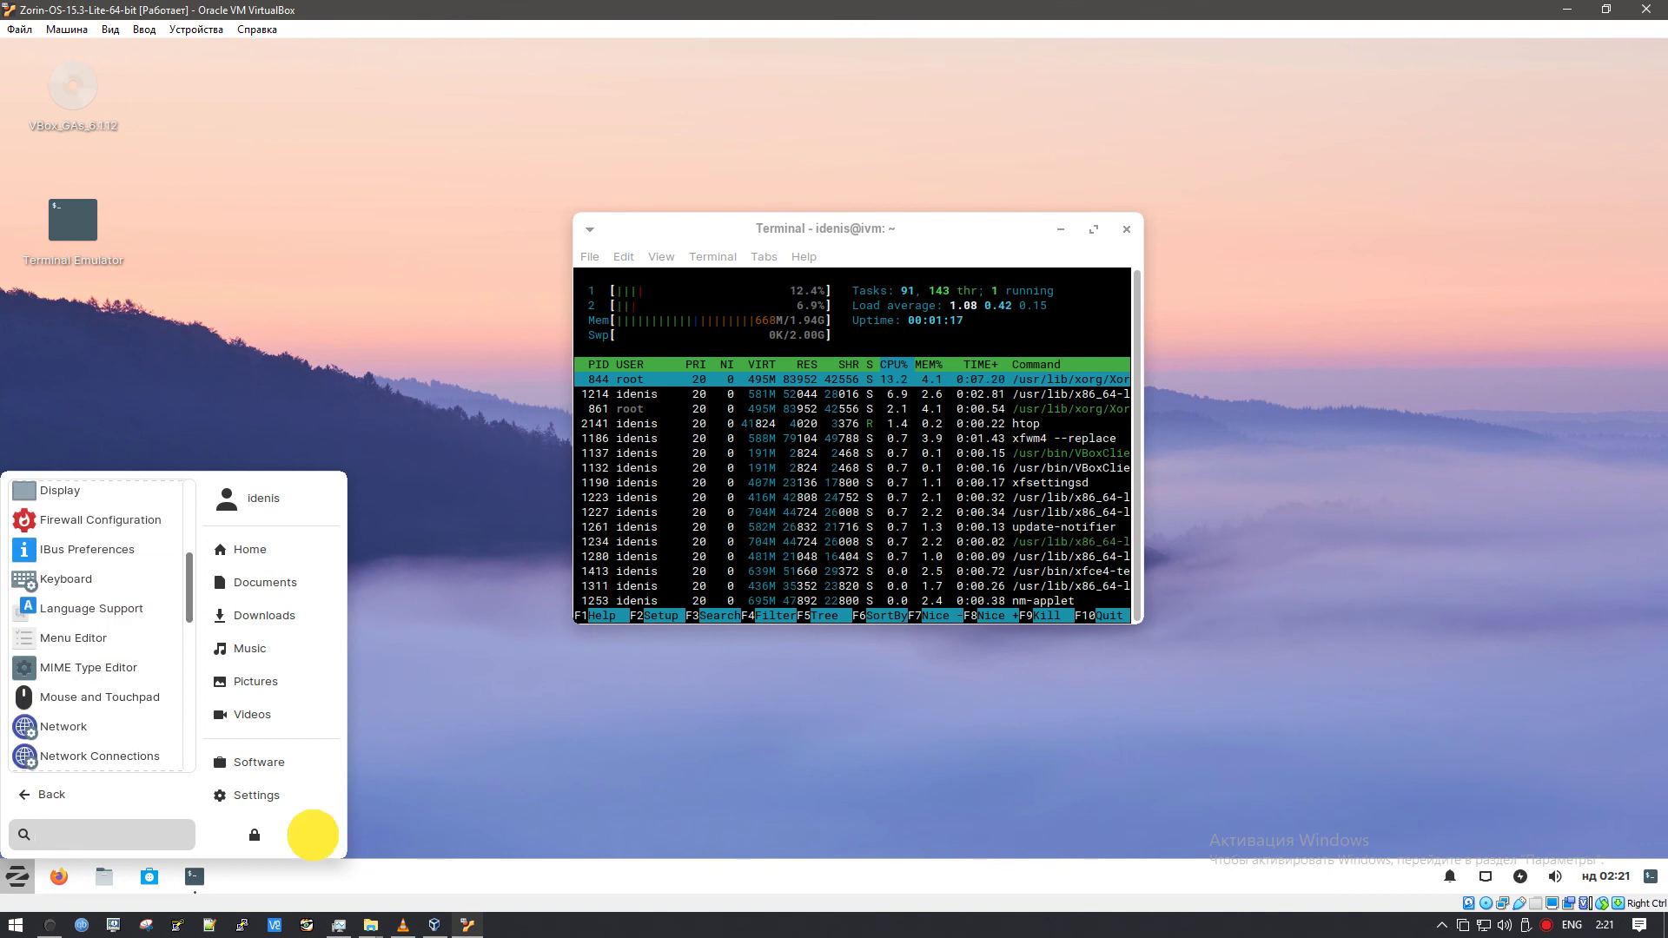
click(926, 383)
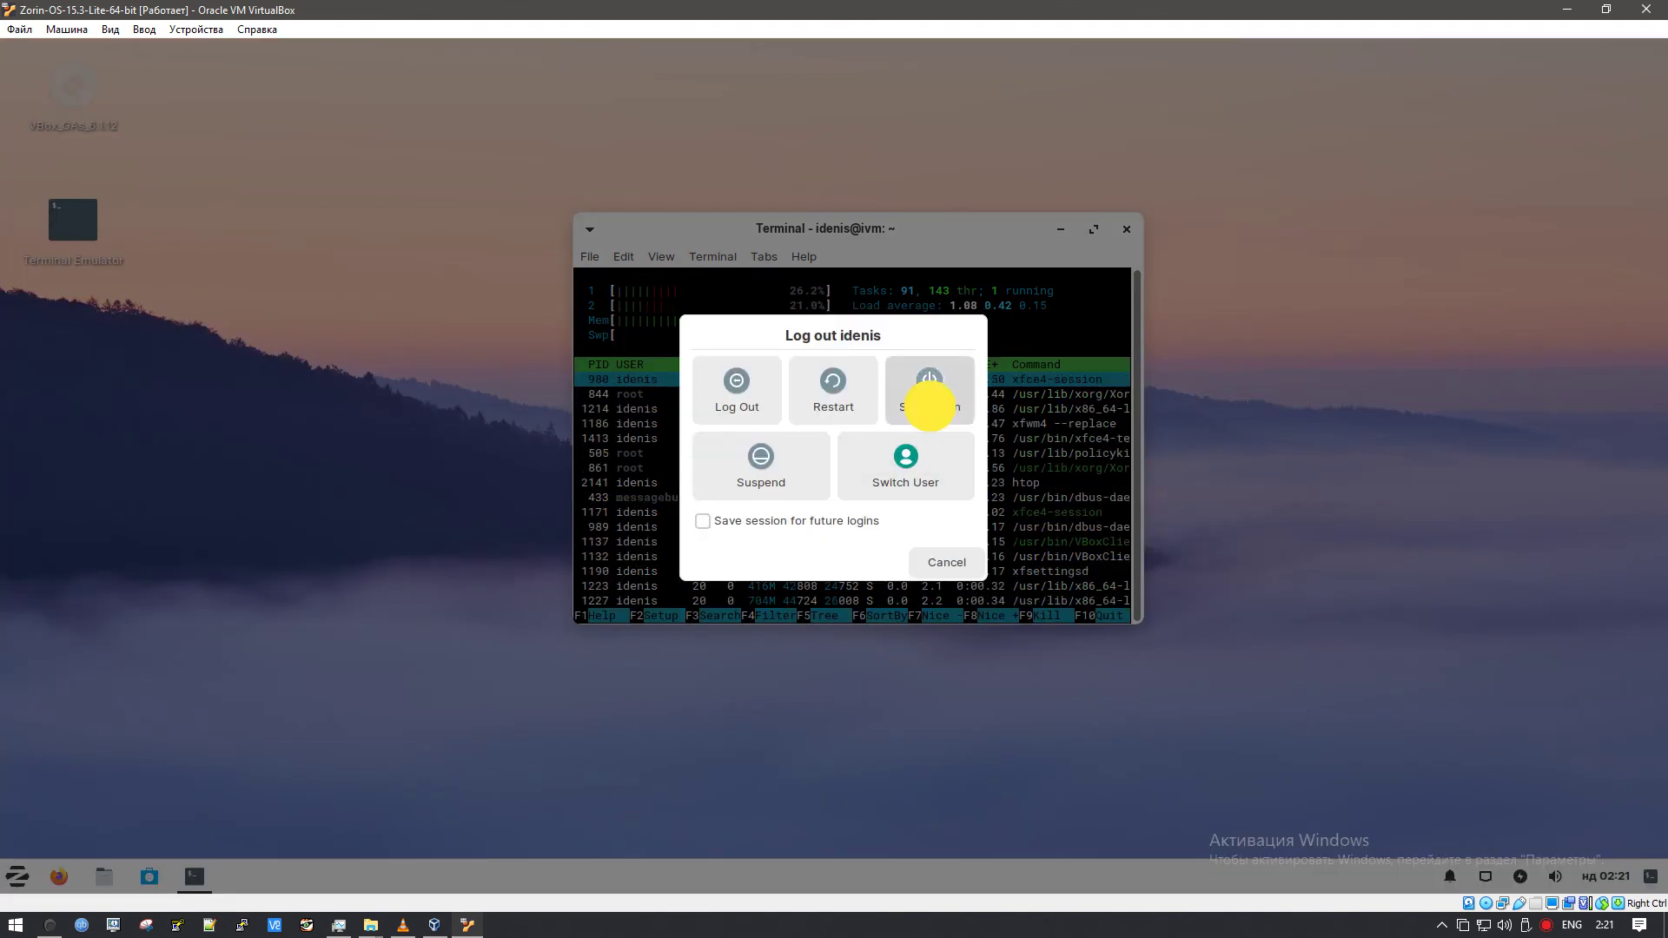